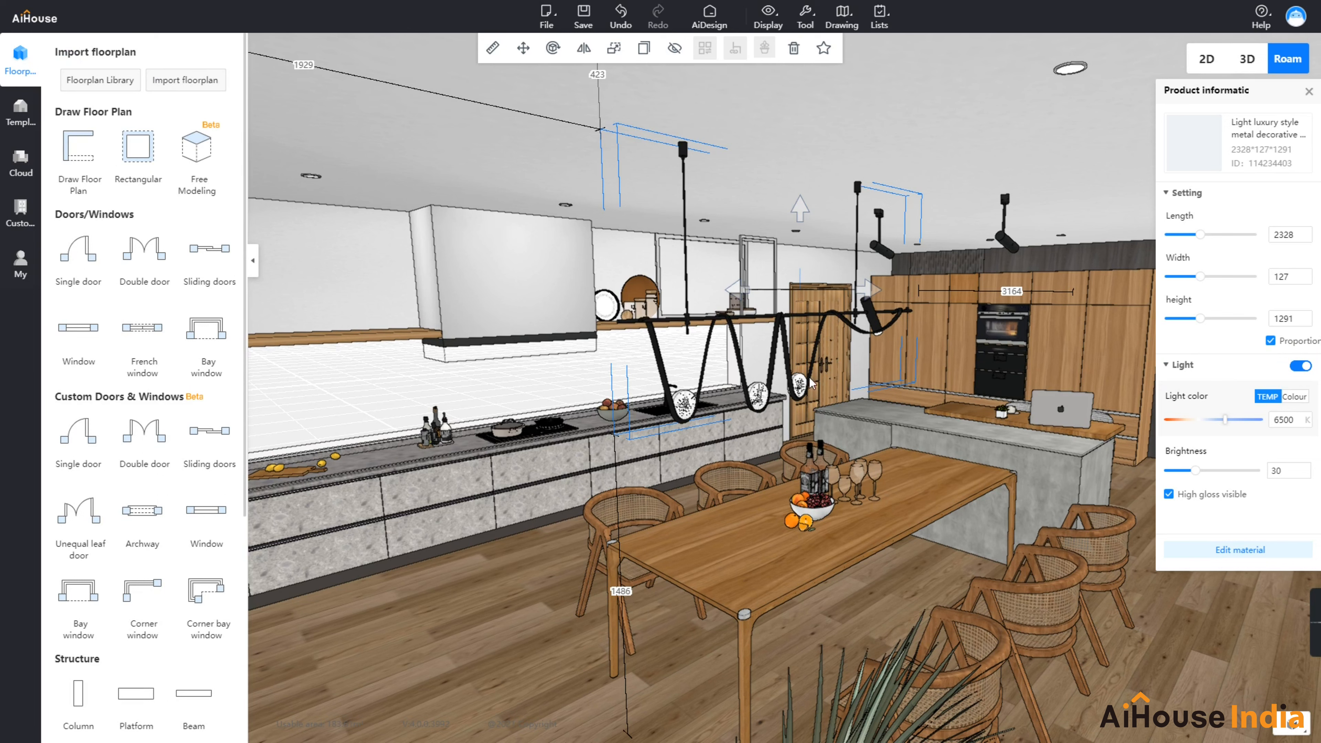
Step: Inspect the product information of the metal spotlight, the decorative pendant lamp, the ceiling downlight and the oak floor in the kitchen-dining area
{"action": "left_click", "coordinate": [883, 255]}
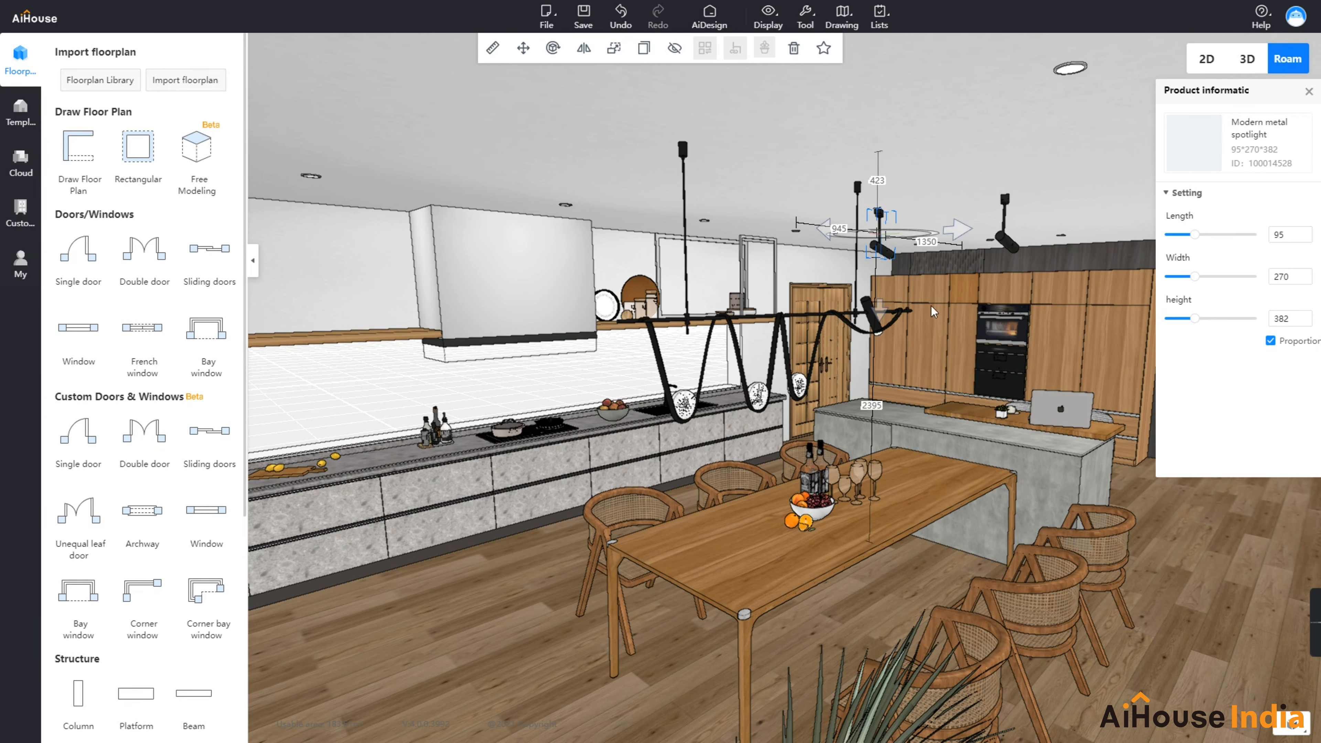
{"action": "left_click", "coordinate": [875, 328]}
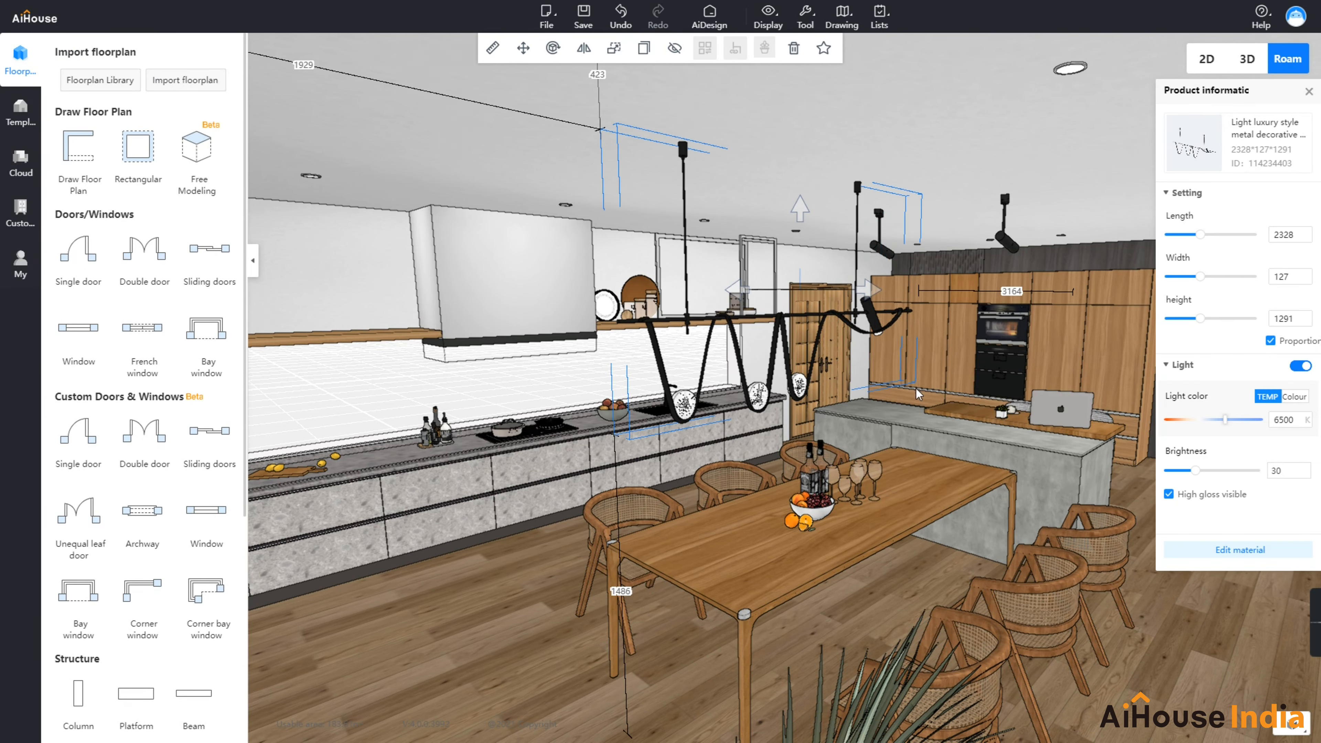
{"action": "left_click_drag", "start_coordinate": [968, 521], "coordinate": [1051, 503]}
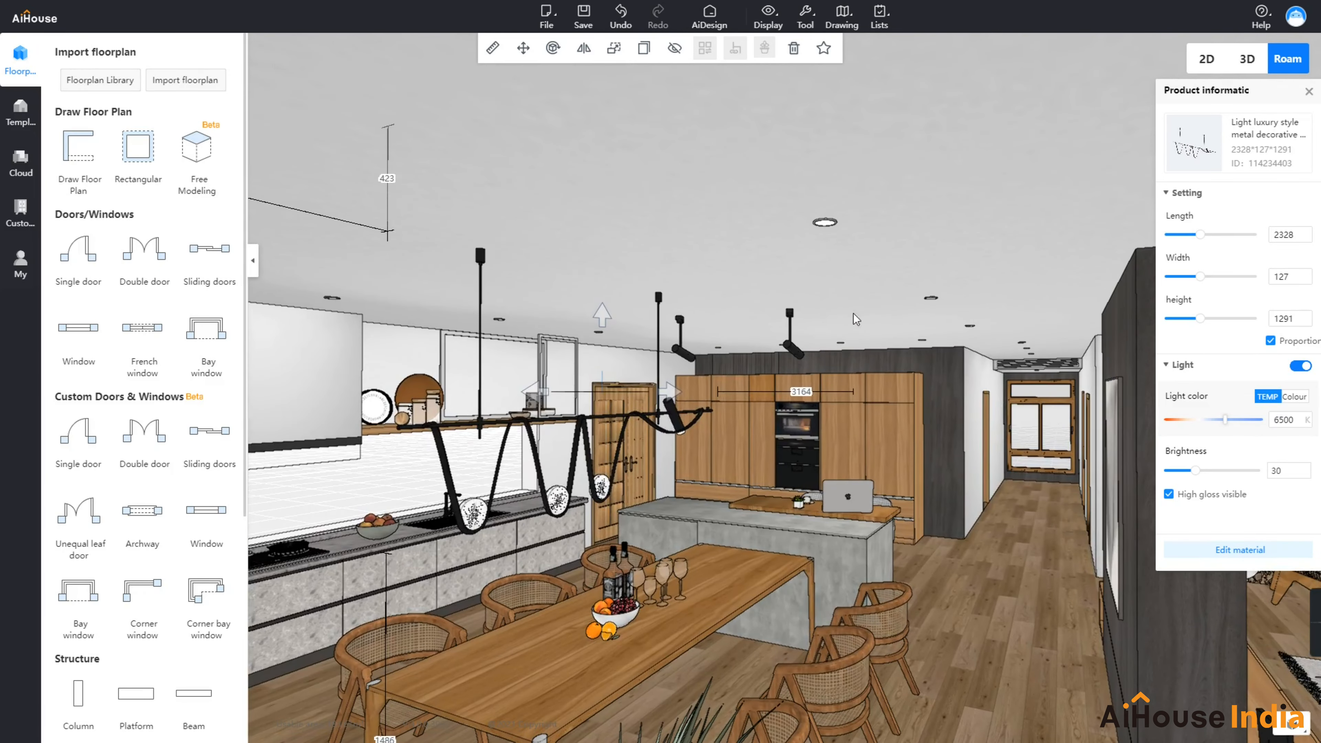
{"action": "left_click", "coordinate": [826, 228]}
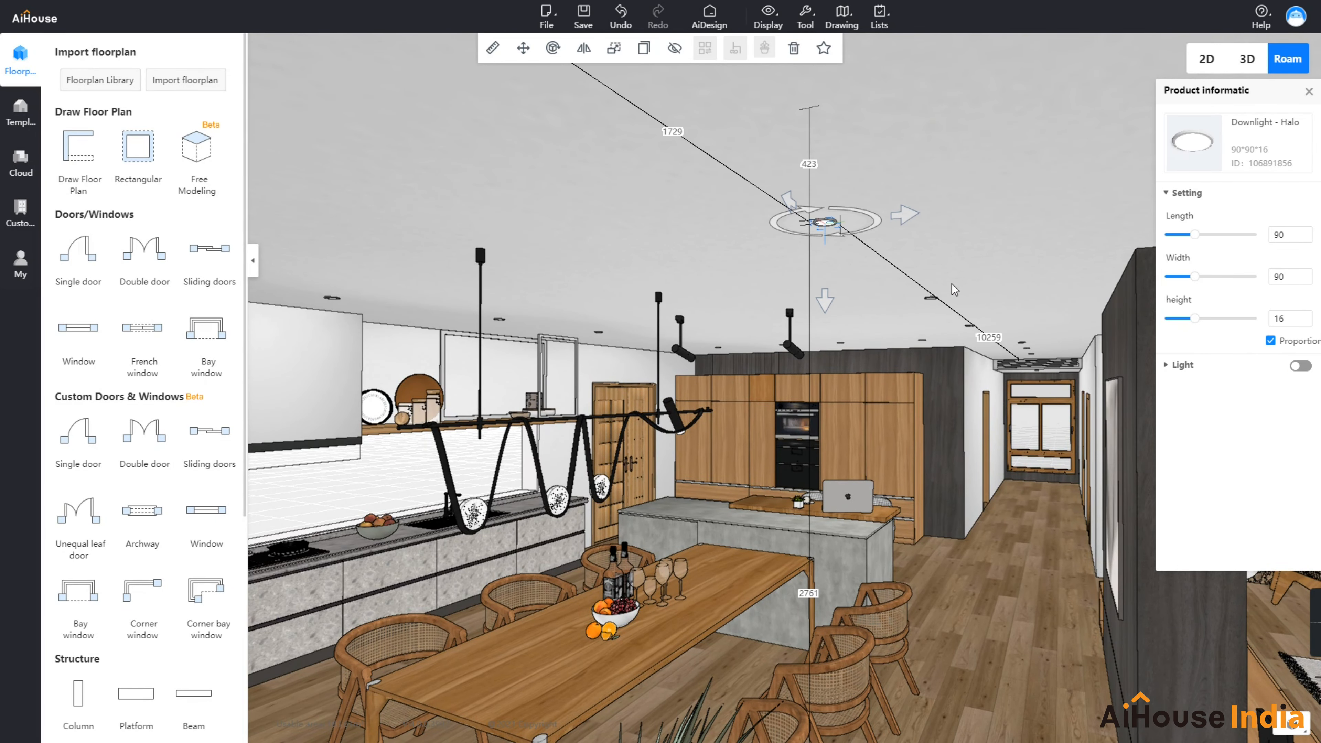
{"action": "left_click", "coordinate": [951, 239]}
{"action": "left_click", "coordinate": [1020, 577]}
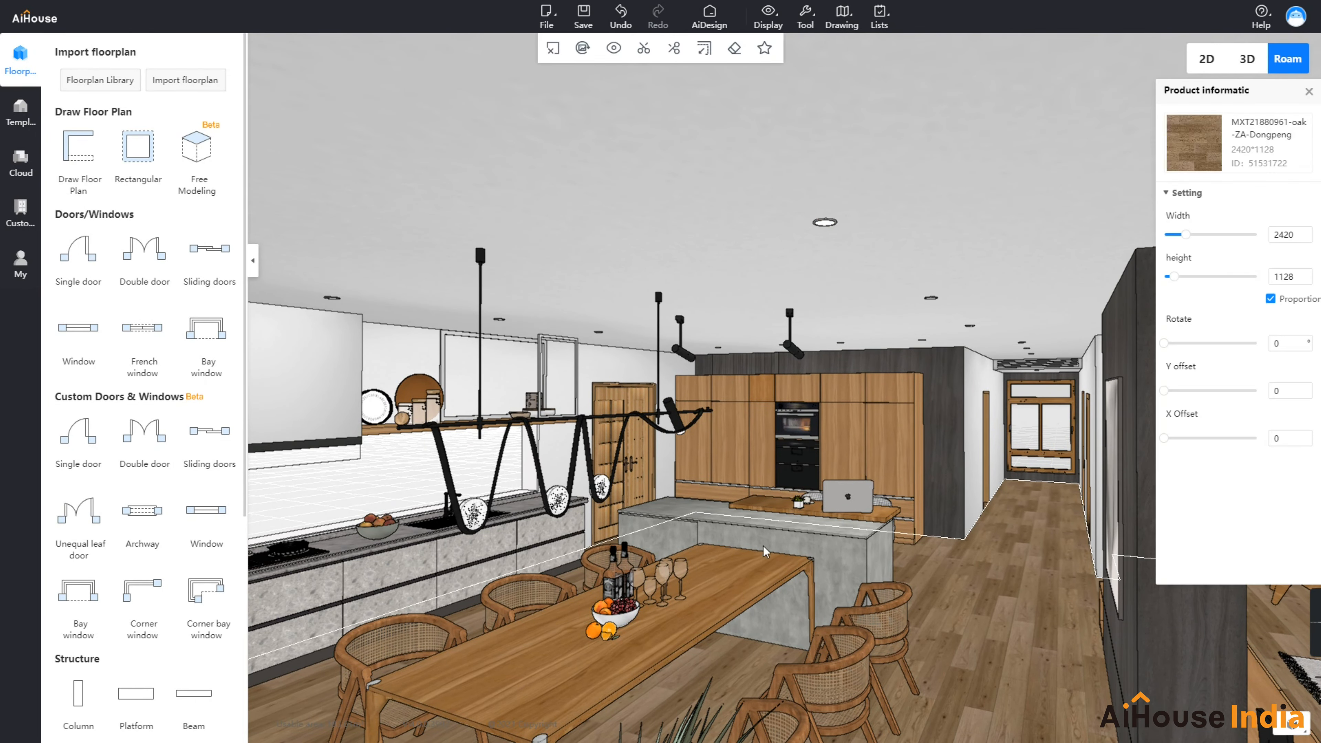
Step: Browse the public library's Ceiling category through the Simplified, Deluxe moulding, Luxury suspended ceiling, Ceiling without downlight and Integrated ceiling subcategories
{"action": "left_click", "coordinate": [21, 166]}
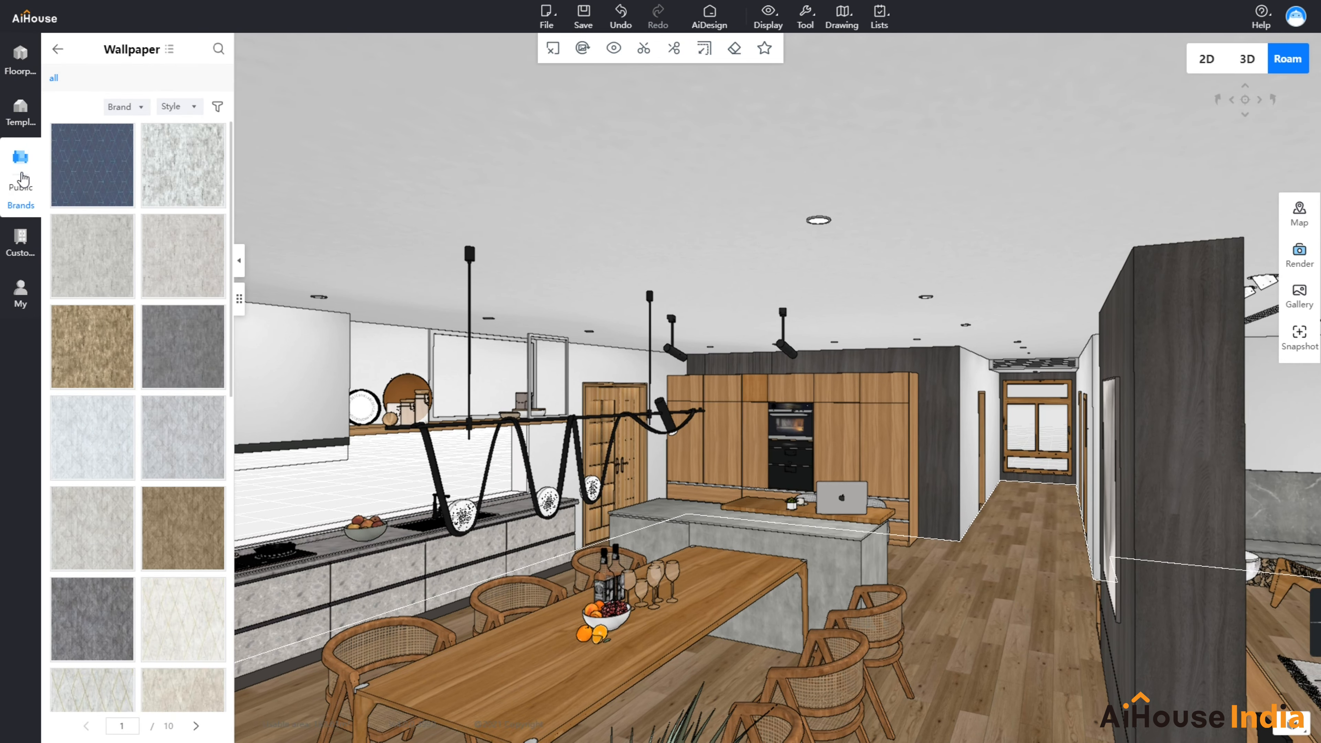
{"action": "left_click", "coordinate": [57, 50]}
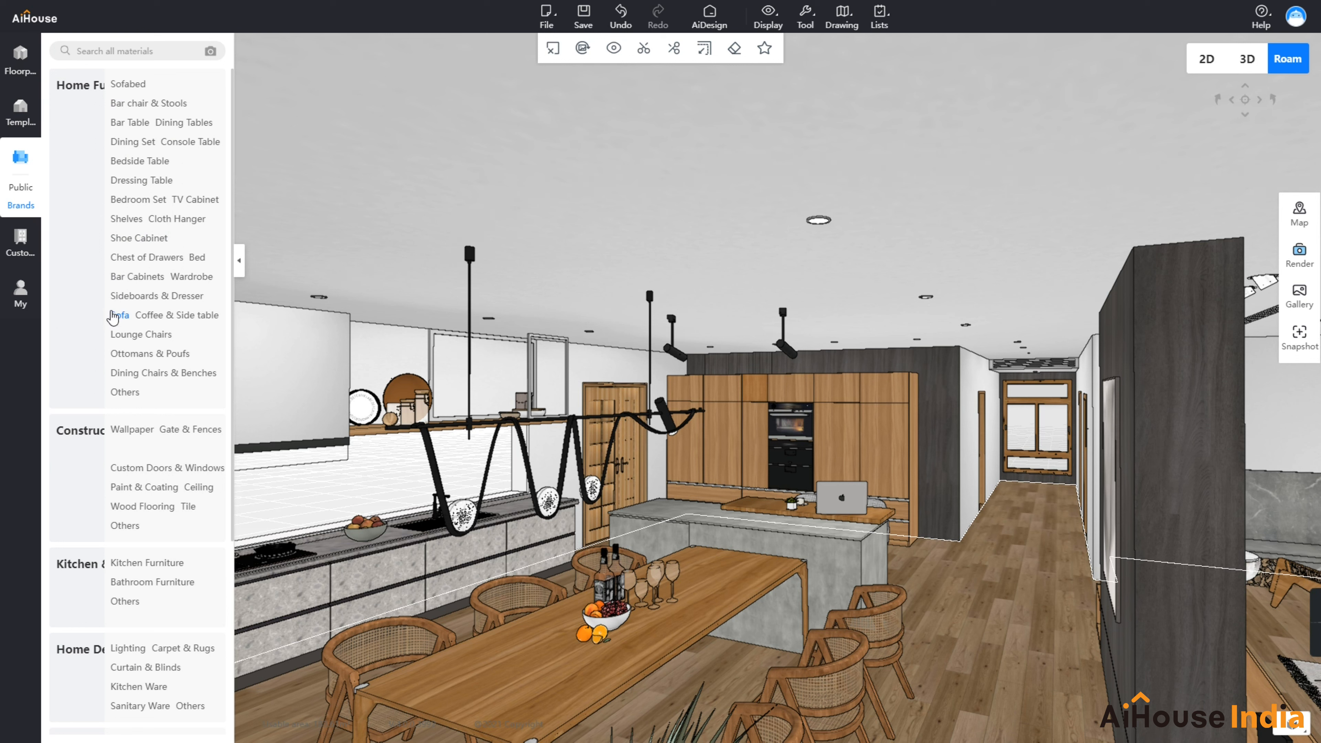
{"action": "left_click", "coordinate": [27, 192]}
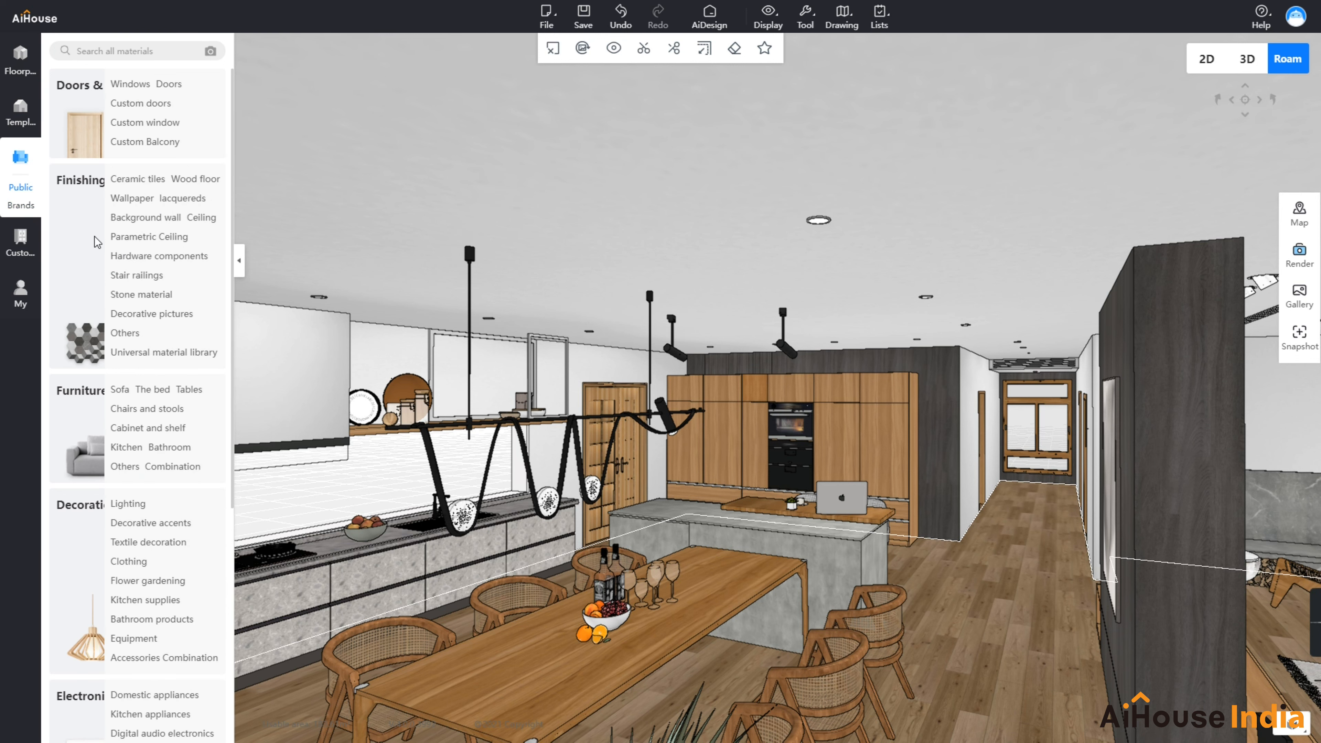
{"action": "left_click", "coordinate": [197, 218]}
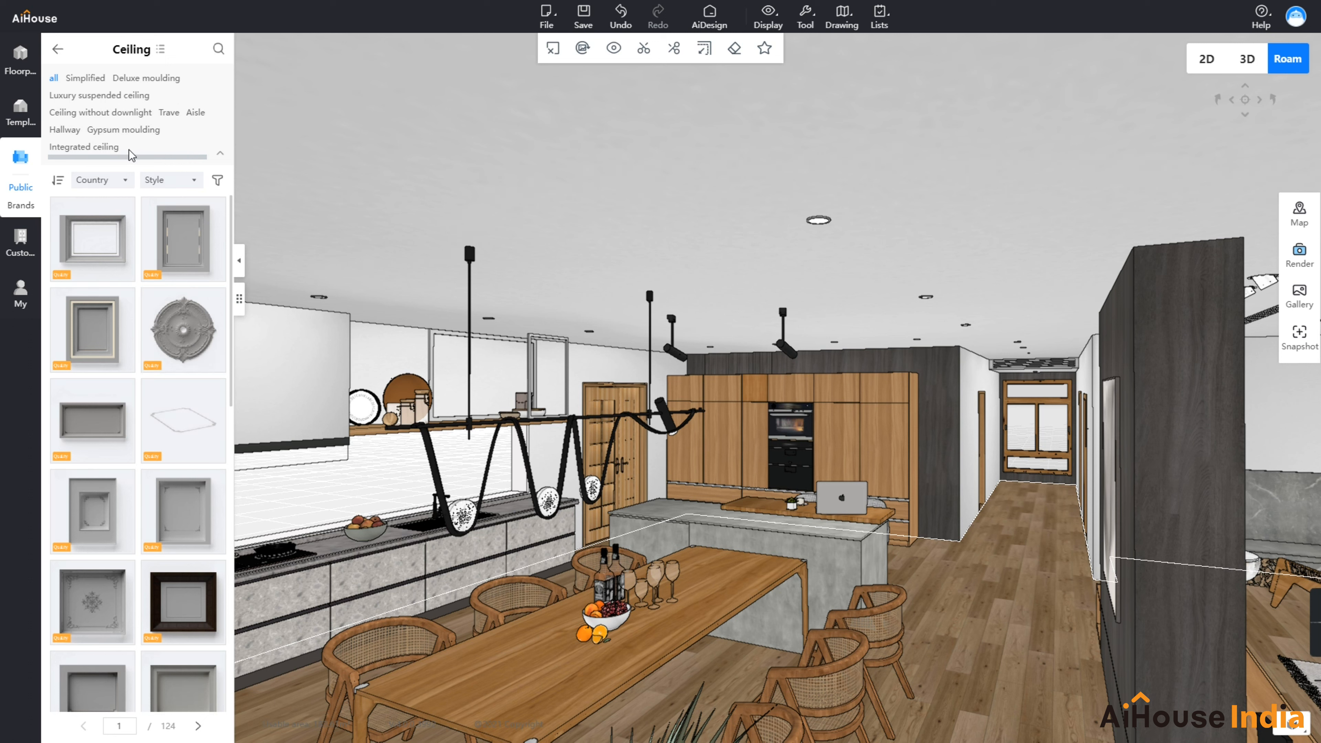
{"action": "left_click", "coordinate": [86, 78]}
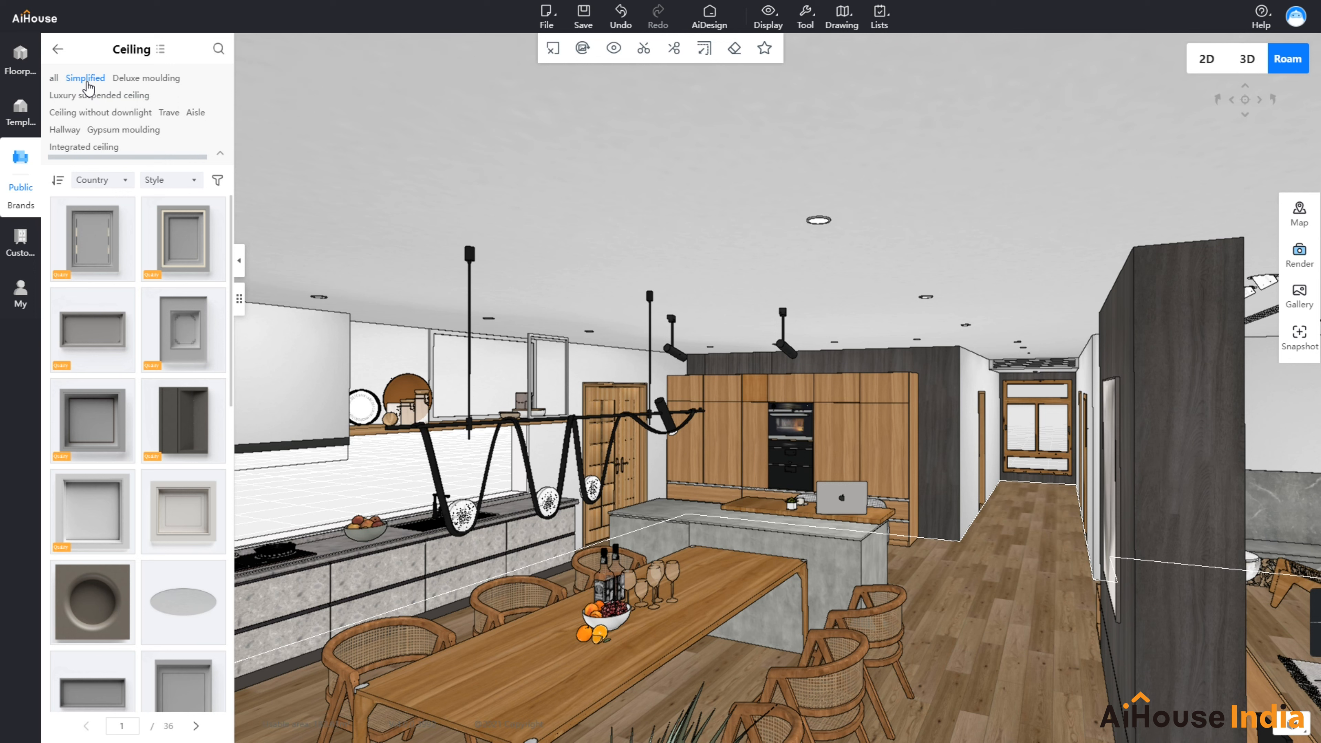
{"action": "left_click", "coordinate": [131, 79]}
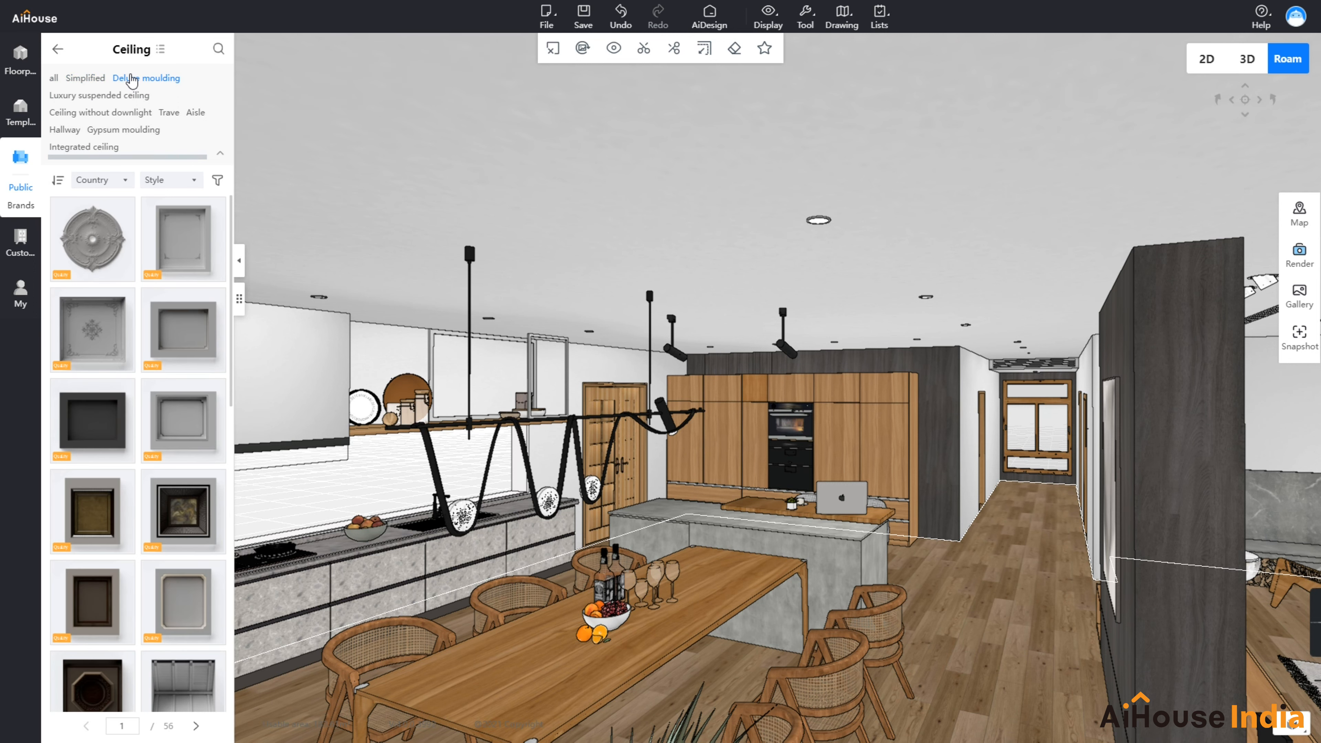
{"action": "left_click", "coordinate": [86, 97]}
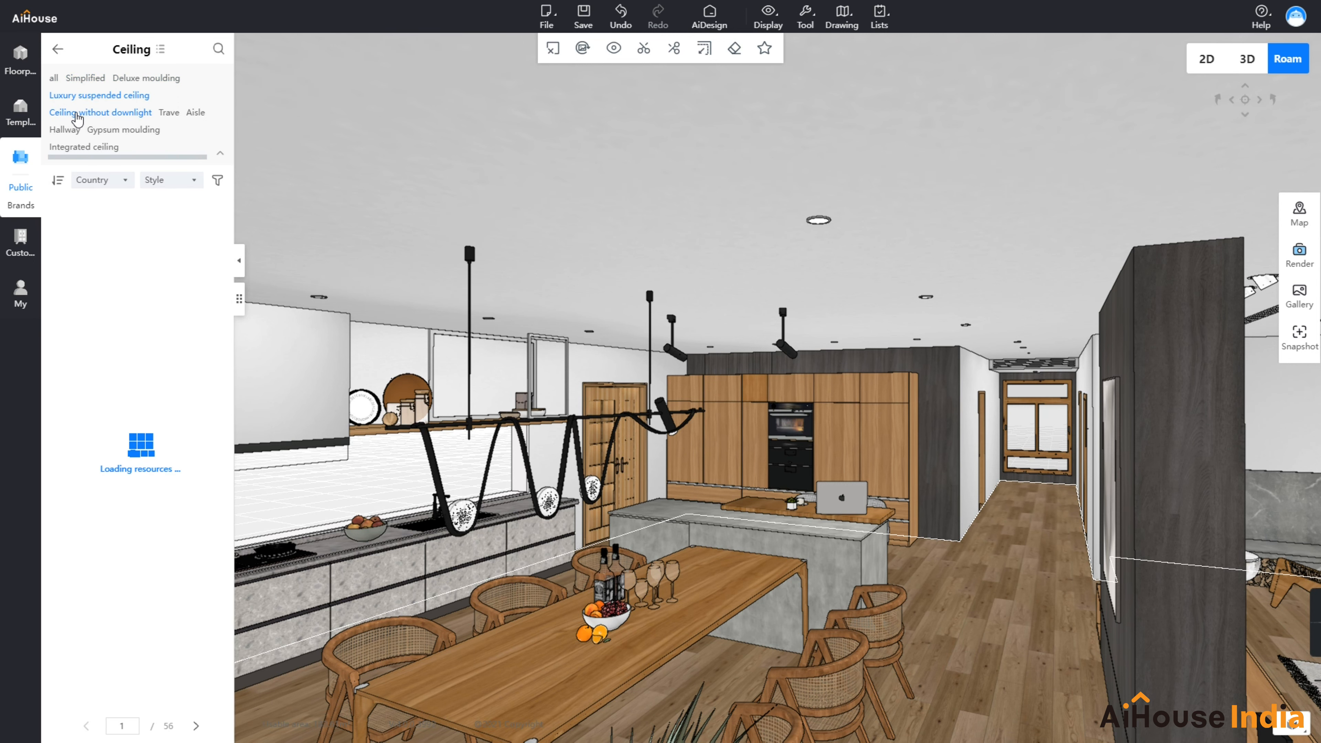
{"action": "left_click", "coordinate": [79, 114]}
{"action": "left_click", "coordinate": [100, 148]}
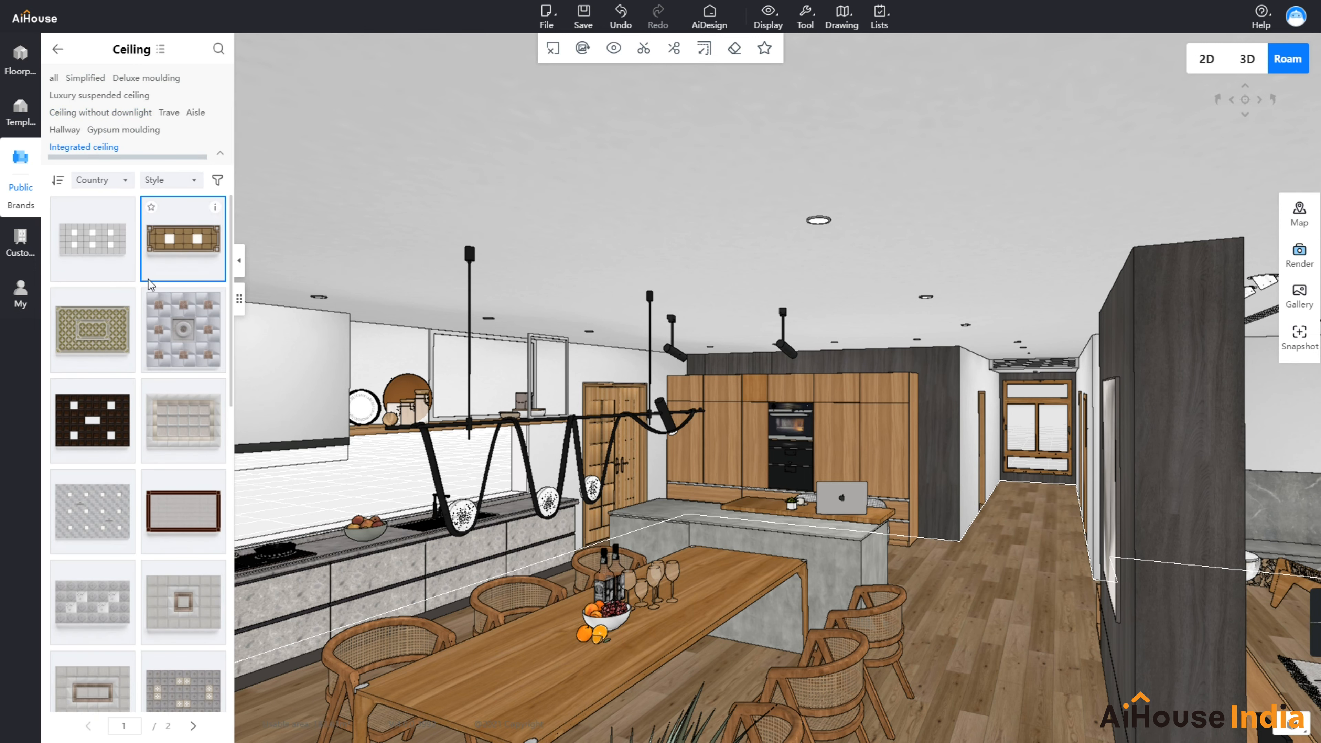
{"action": "left_click", "coordinate": [55, 49]}
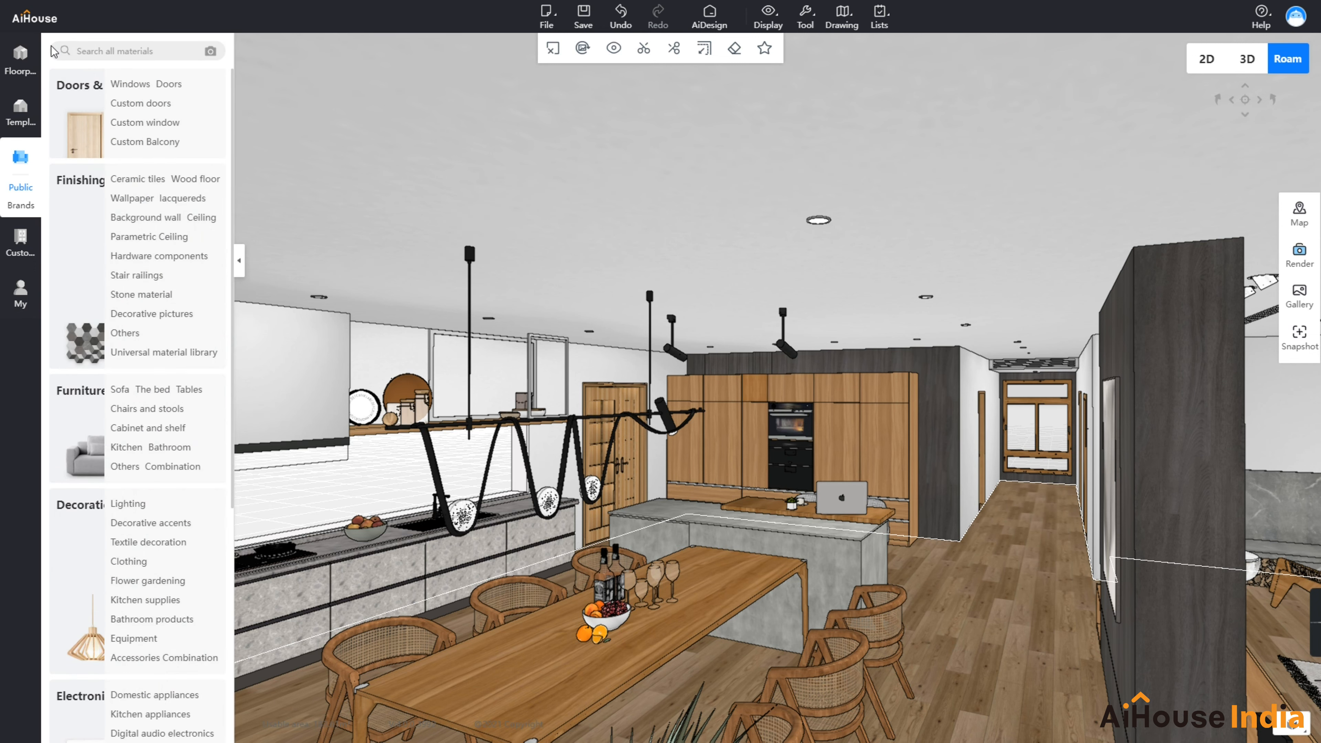
Step: Look through the Parametric Ceiling models in the public library and return to the category overview
{"action": "left_click", "coordinate": [175, 238]}
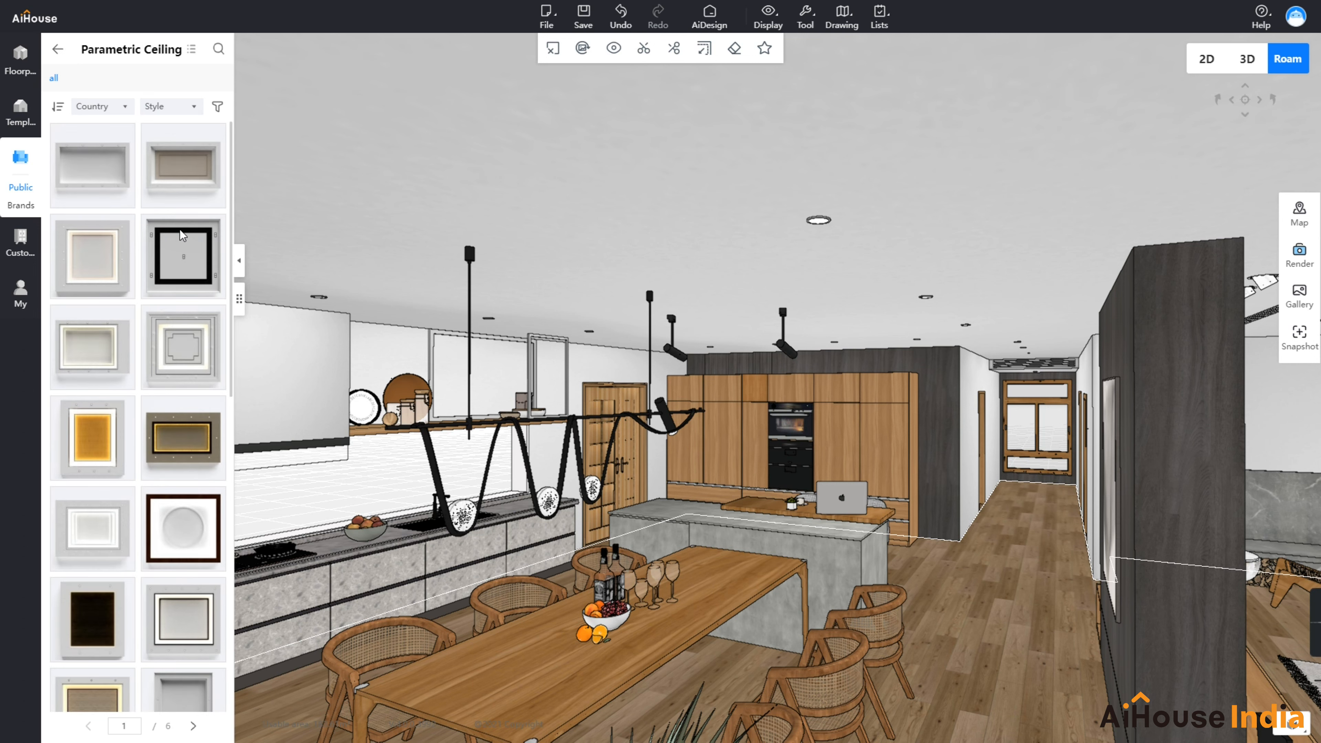
{"action": "scroll", "coordinate": [153, 395], "scroll_direction": "down", "scroll_amount": 5}
{"action": "scroll", "coordinate": [154, 404], "scroll_direction": "down", "scroll_amount": 6}
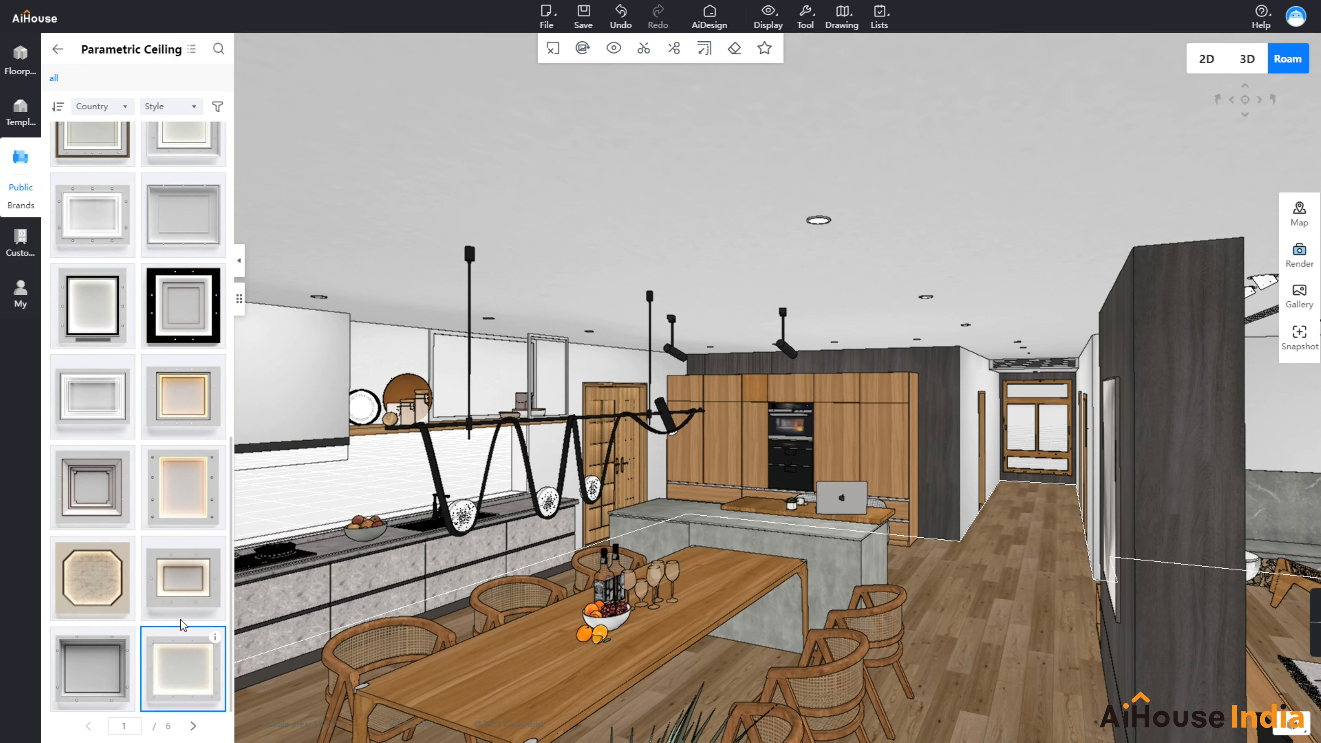
{"action": "left_click", "coordinate": [57, 50]}
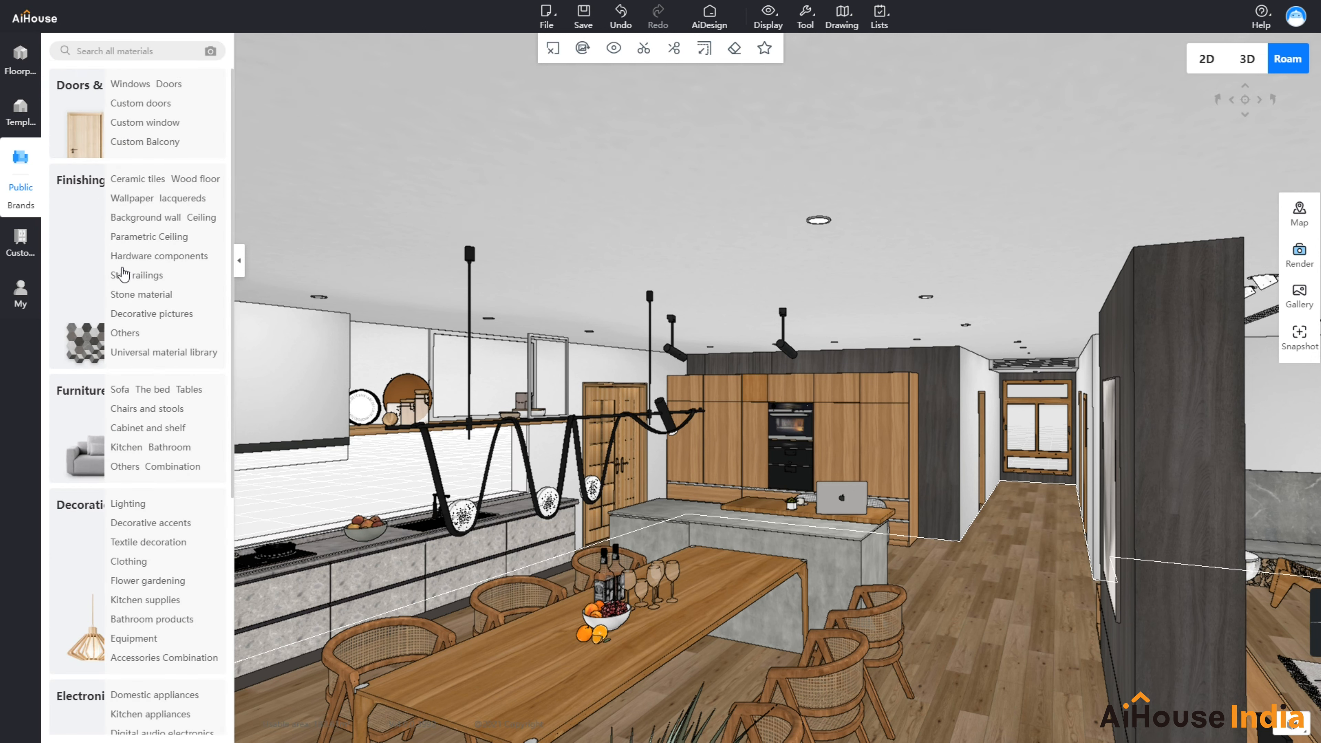
Step: Browse the public Lighting category, viewing the Table lamp and Spotlight models
{"action": "scroll", "coordinate": [126, 406], "scroll_direction": "down", "scroll_amount": 1}
{"action": "scroll", "coordinate": [127, 415], "scroll_direction": "down", "scroll_amount": 3}
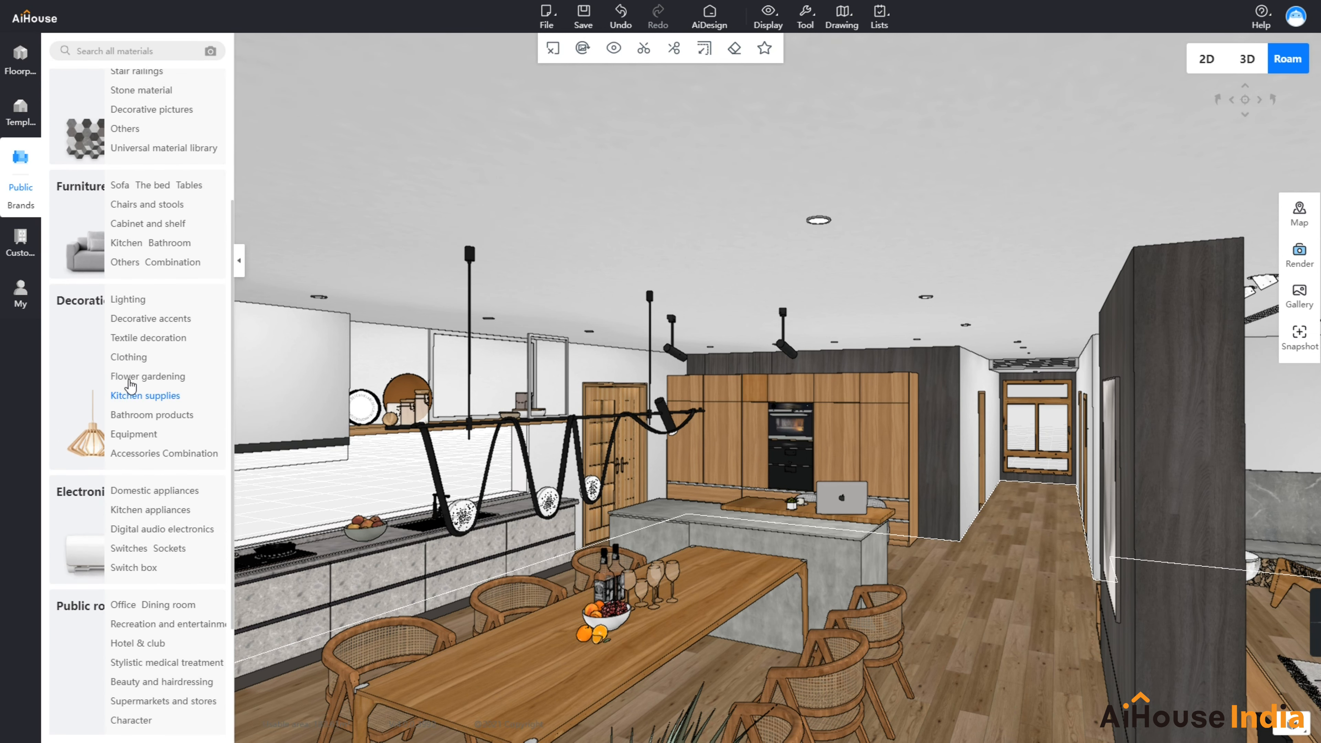
{"action": "left_click", "coordinate": [129, 306]}
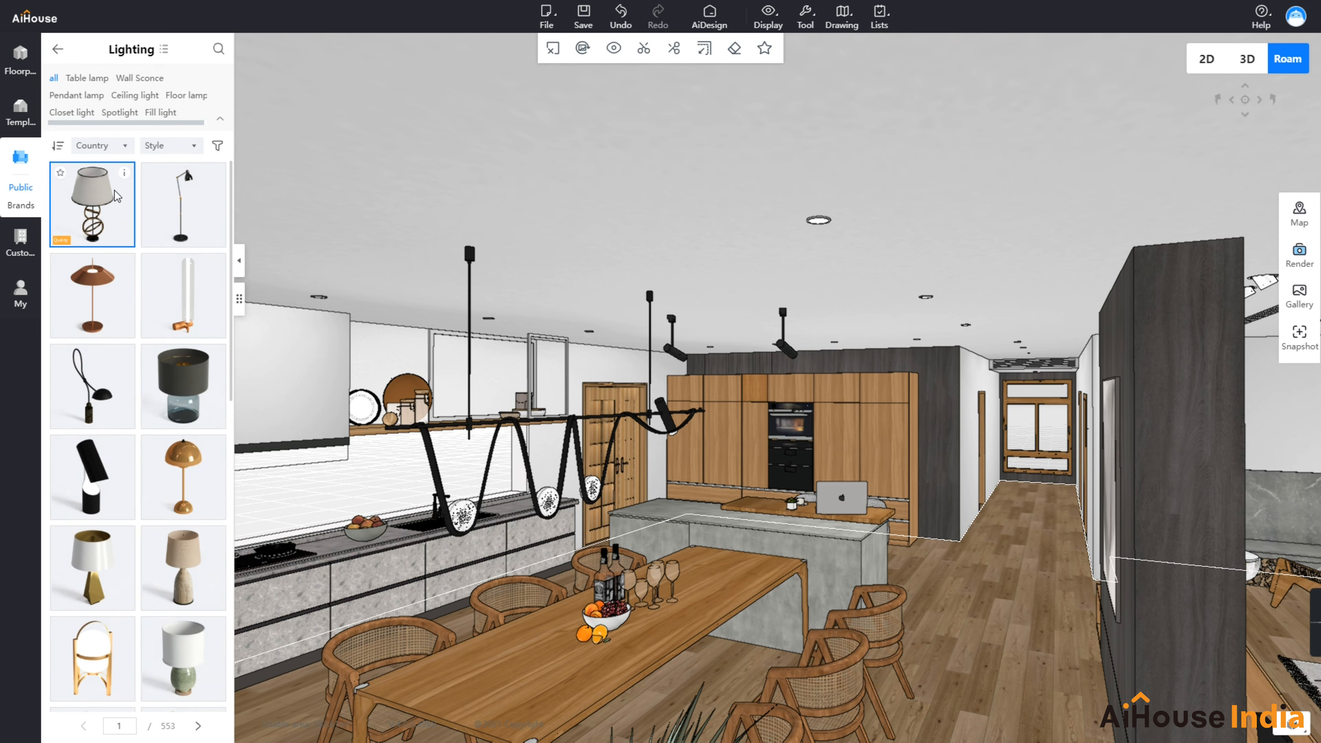
{"action": "left_click", "coordinate": [84, 78]}
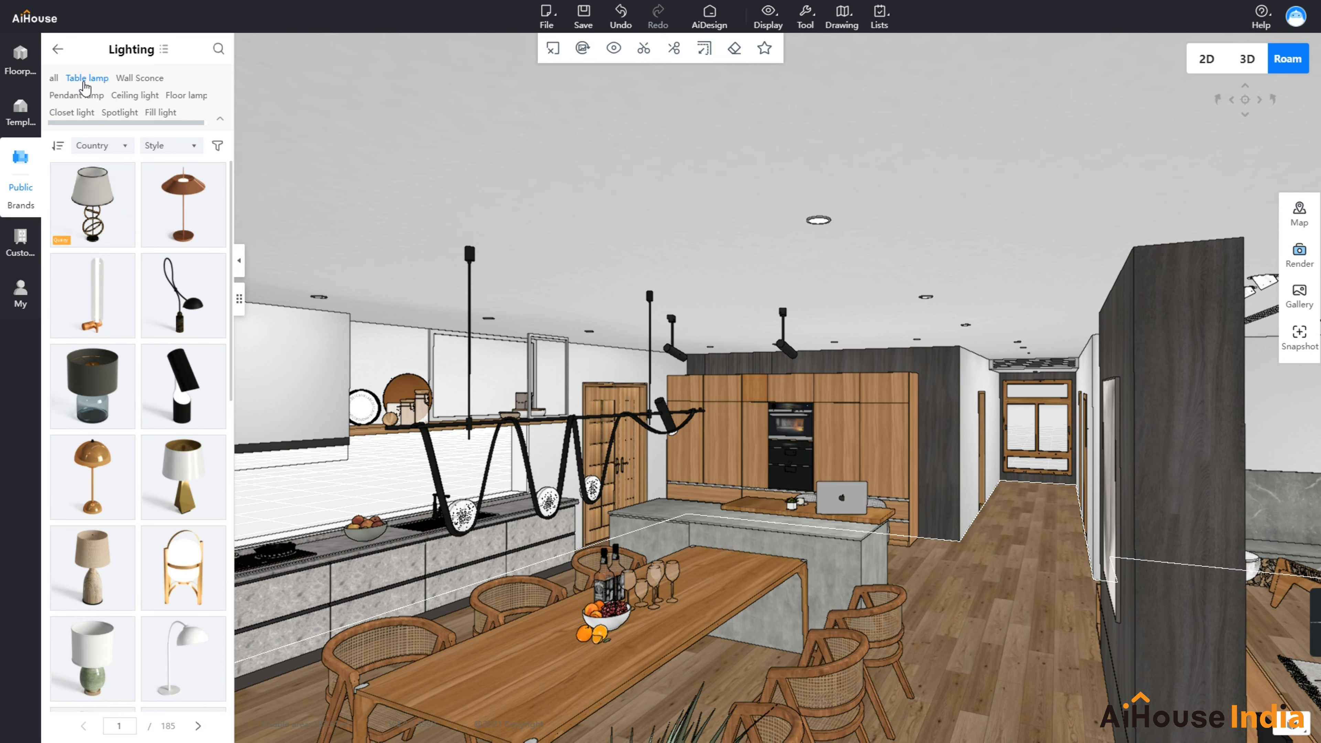
{"action": "left_click", "coordinate": [120, 115]}
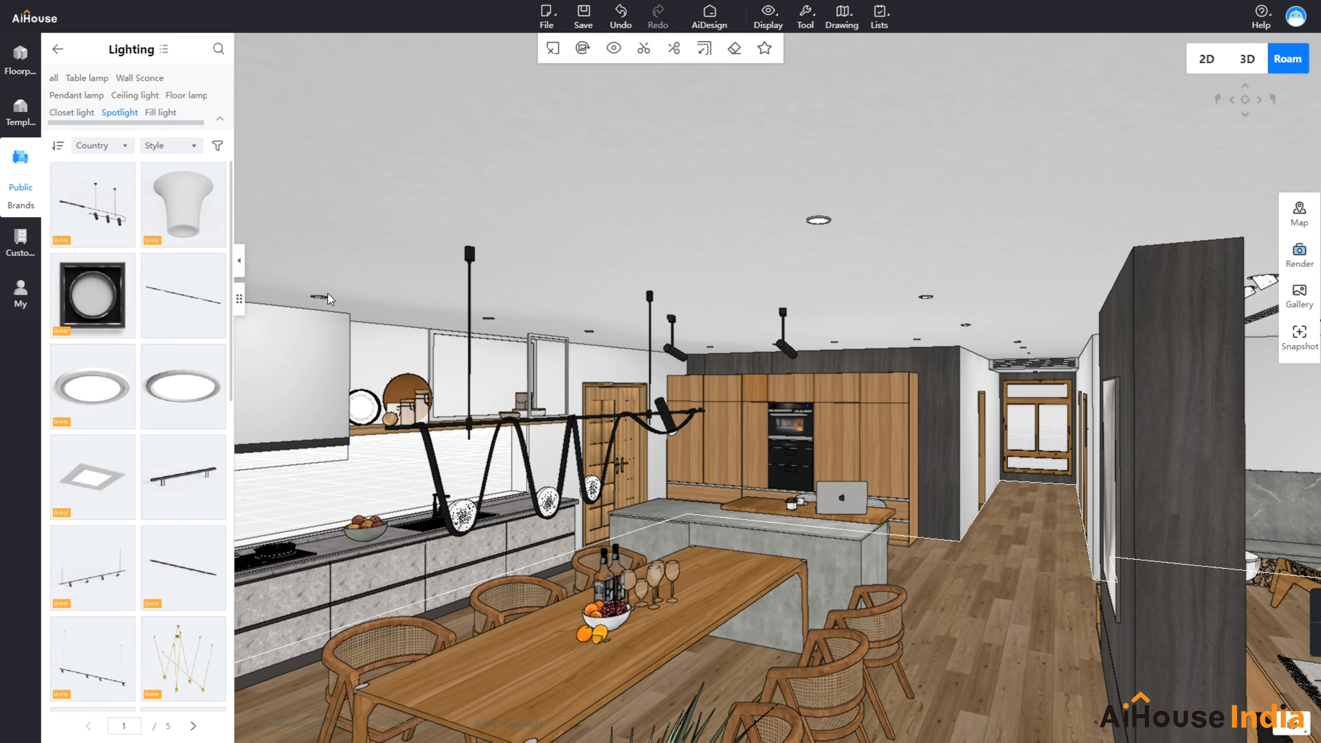
{"action": "scroll", "coordinate": [197, 572], "scroll_direction": "down", "scroll_amount": 5}
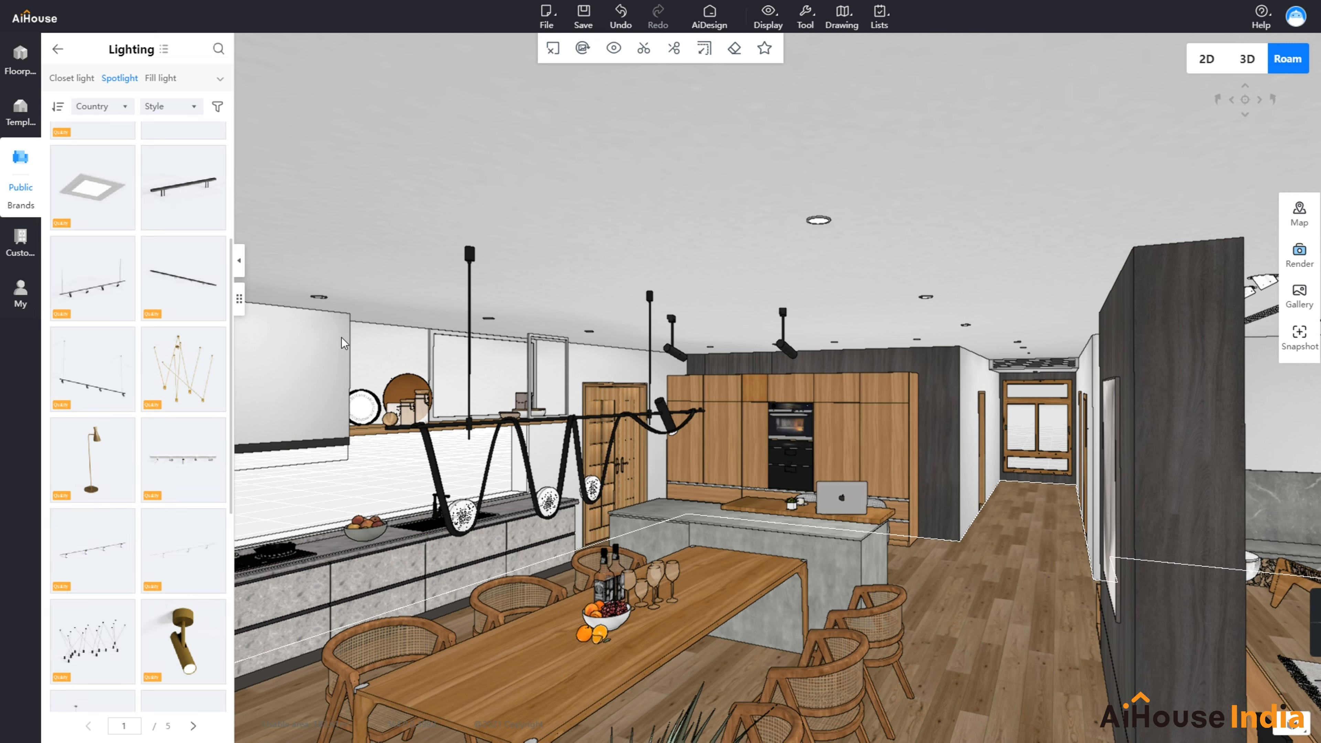
Step: Look through the Fill light and Closet light models and return to the category overview
{"action": "left_click", "coordinate": [161, 78]}
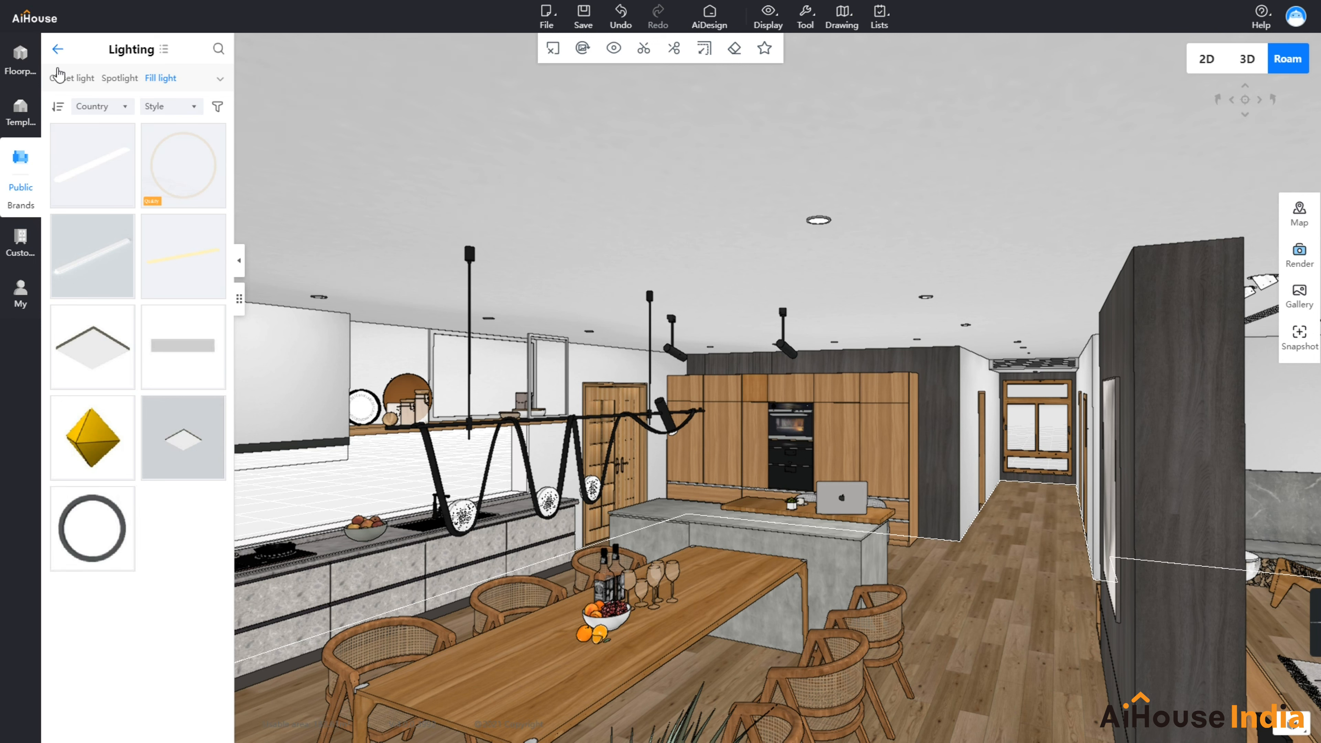
{"action": "left_click", "coordinate": [59, 79]}
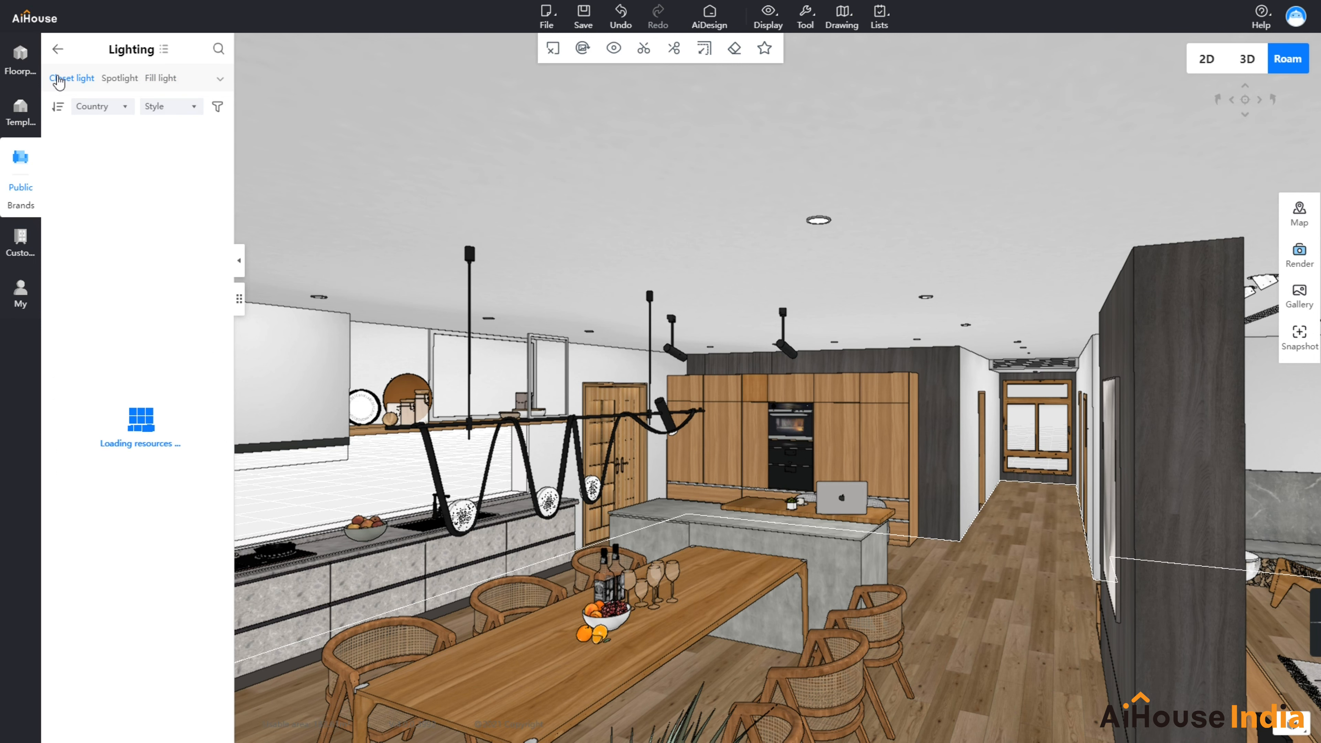
{"action": "scroll", "coordinate": [144, 316], "scroll_direction": "down", "scroll_amount": 4}
{"action": "scroll", "coordinate": [144, 317], "scroll_direction": "down", "scroll_amount": 10}
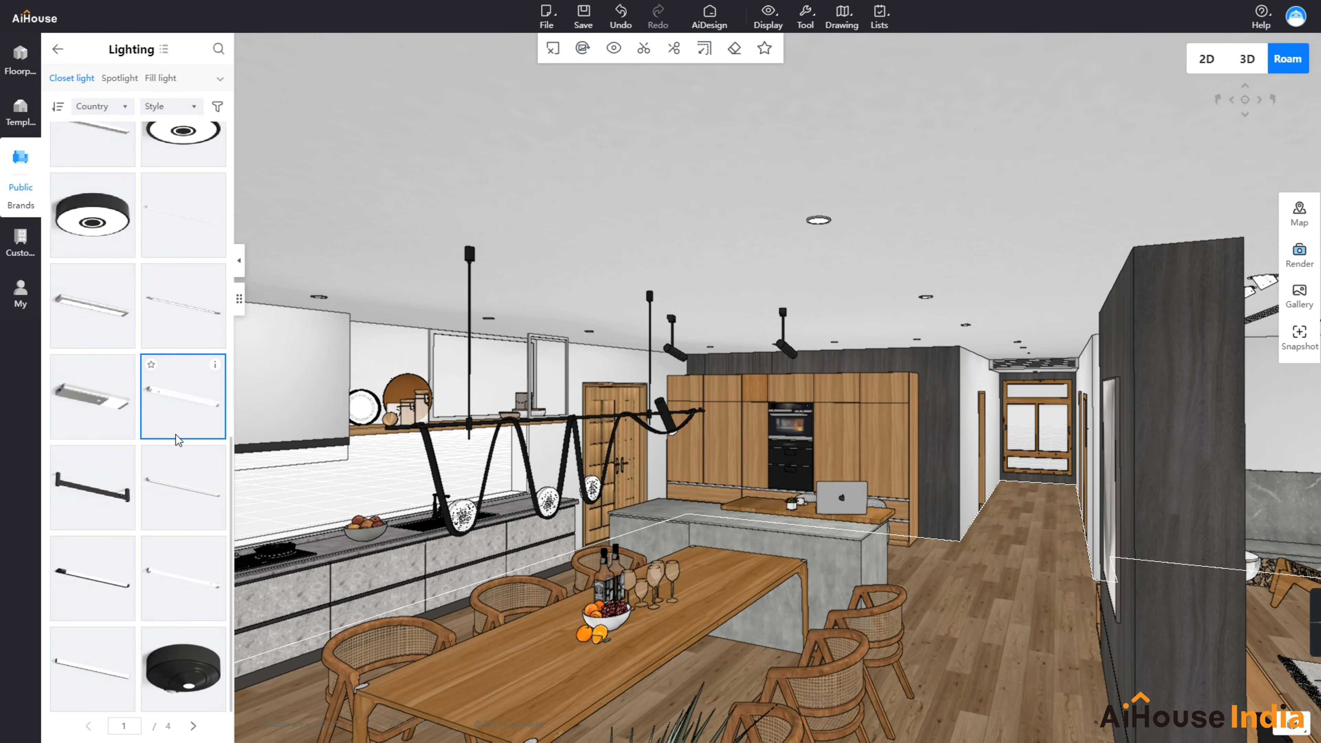
{"action": "left_click", "coordinate": [58, 52]}
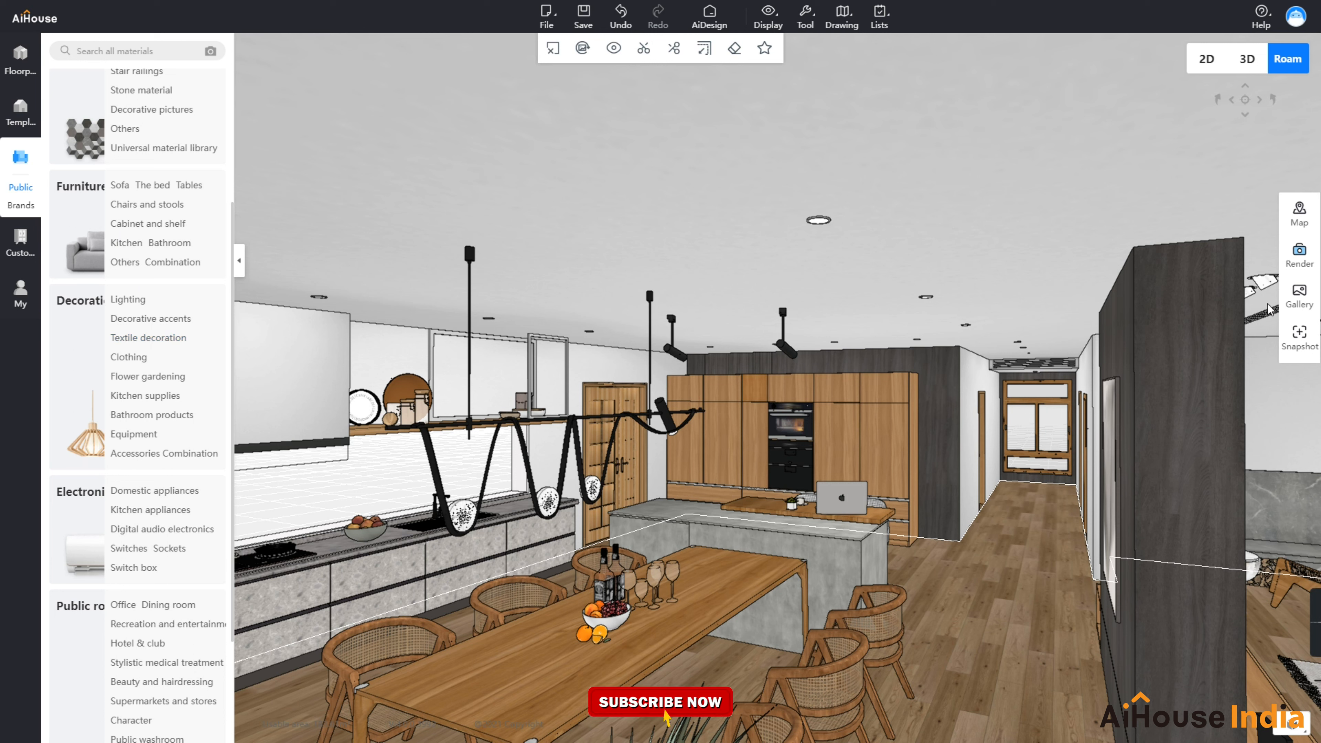
Step: Open the render setup for the kitchen-dining view and show the floor plan in the main view
{"action": "left_click", "coordinate": [1305, 304]}
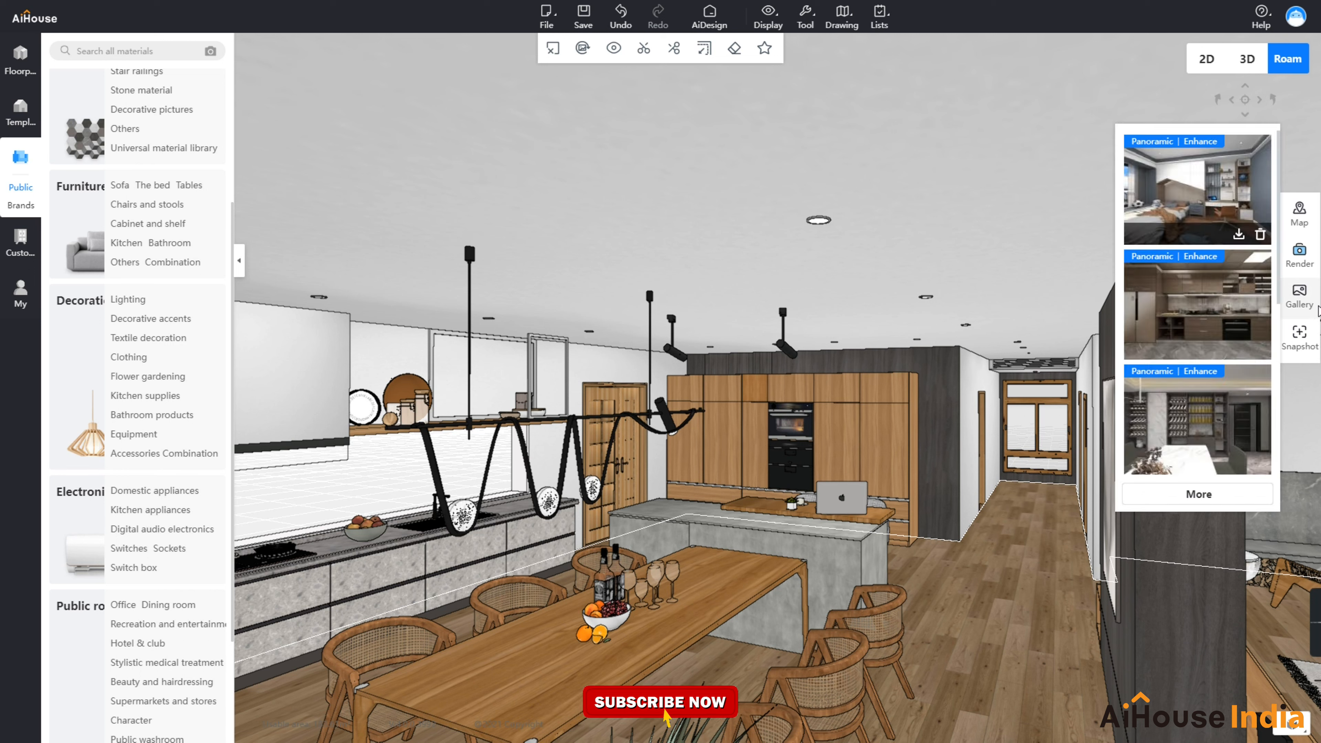
{"action": "left_click", "coordinate": [1306, 264]}
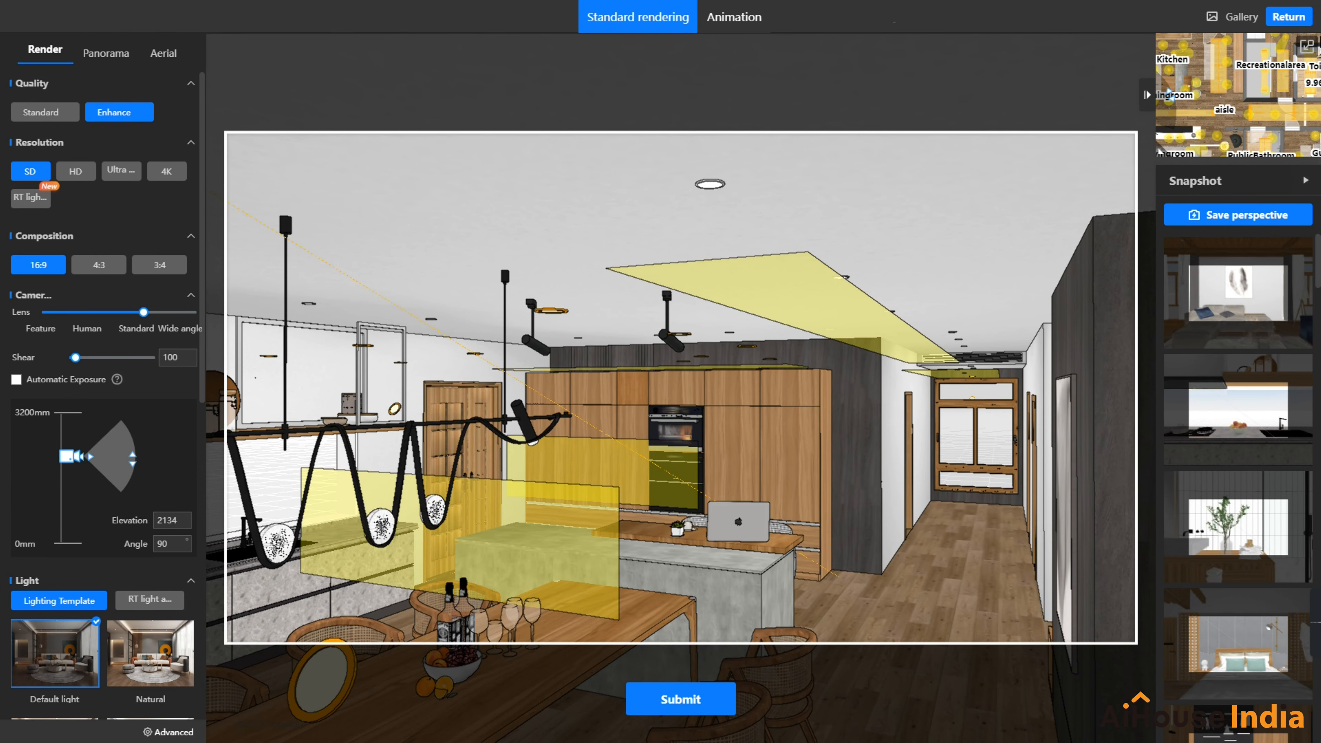
{"action": "left_click", "coordinate": [1306, 48]}
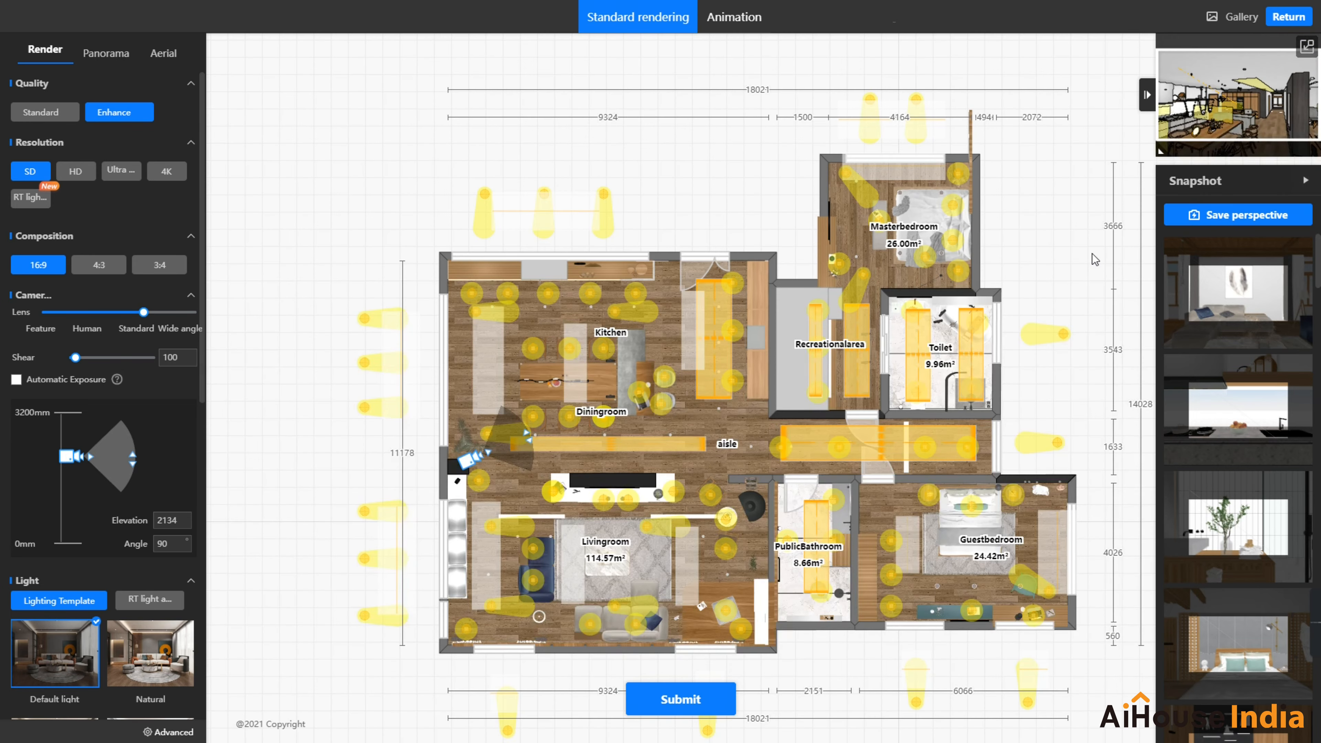
Step: Select the fill light board outside the kitchen window on the floor plan to open its settings
{"action": "left_click_drag", "start_coordinate": [1062, 274], "coordinate": [970, 239]}
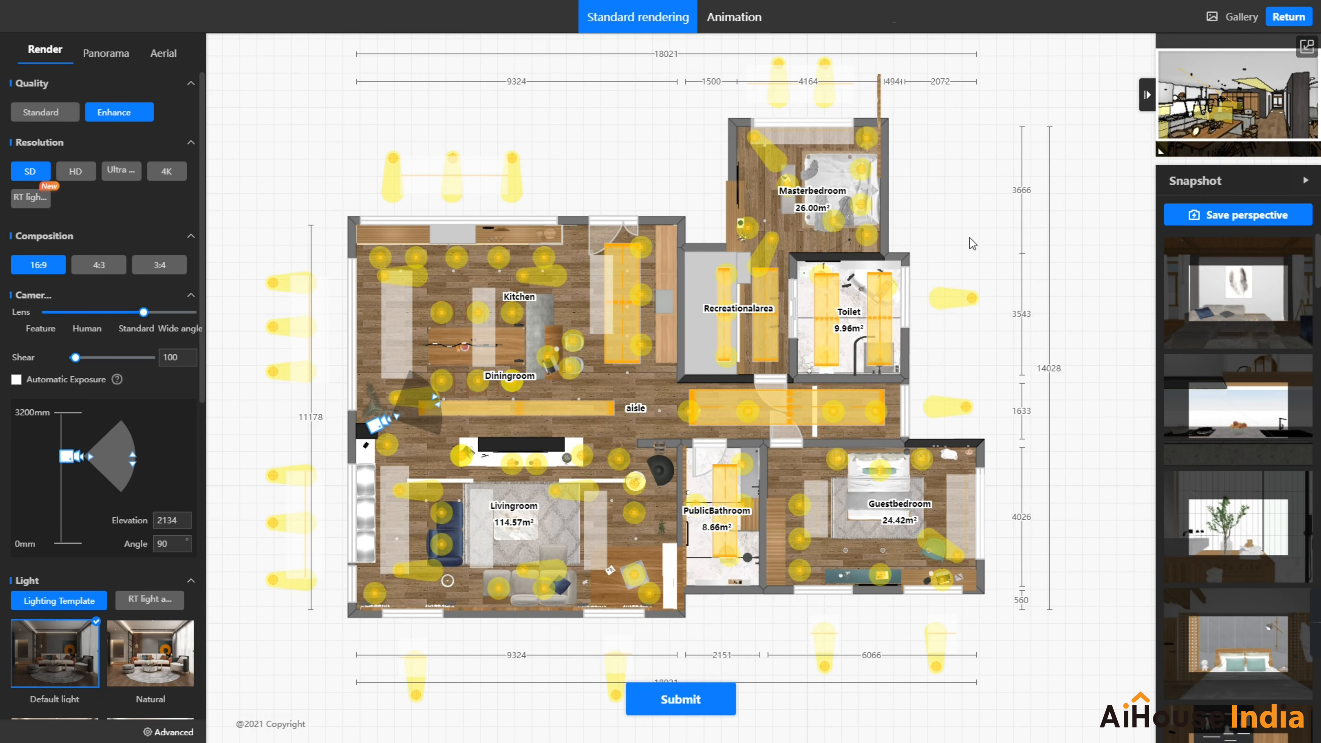
{"action": "left_click_drag", "start_coordinate": [1015, 378], "coordinate": [1028, 350]}
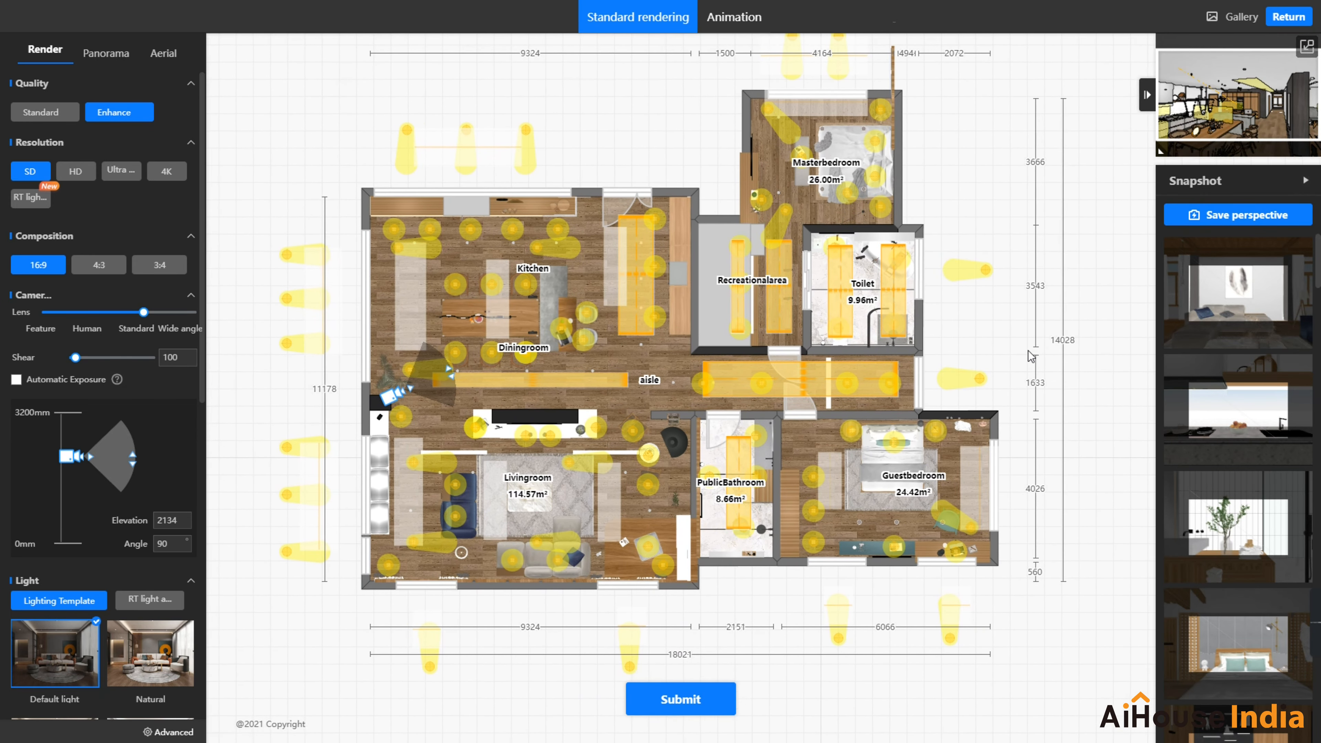
{"action": "scroll", "coordinate": [1008, 363], "scroll_direction": "up", "scroll_amount": 1}
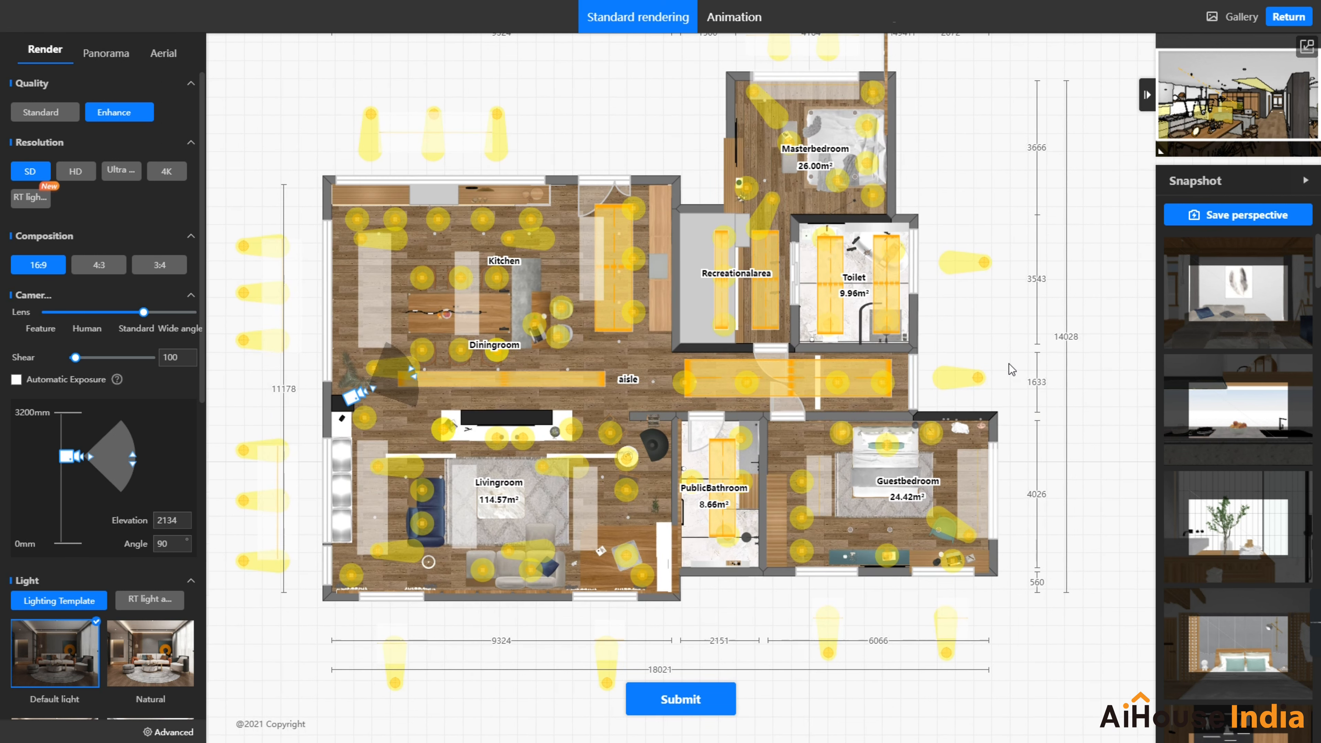
{"action": "left_click_drag", "start_coordinate": [968, 337], "coordinate": [1002, 317]}
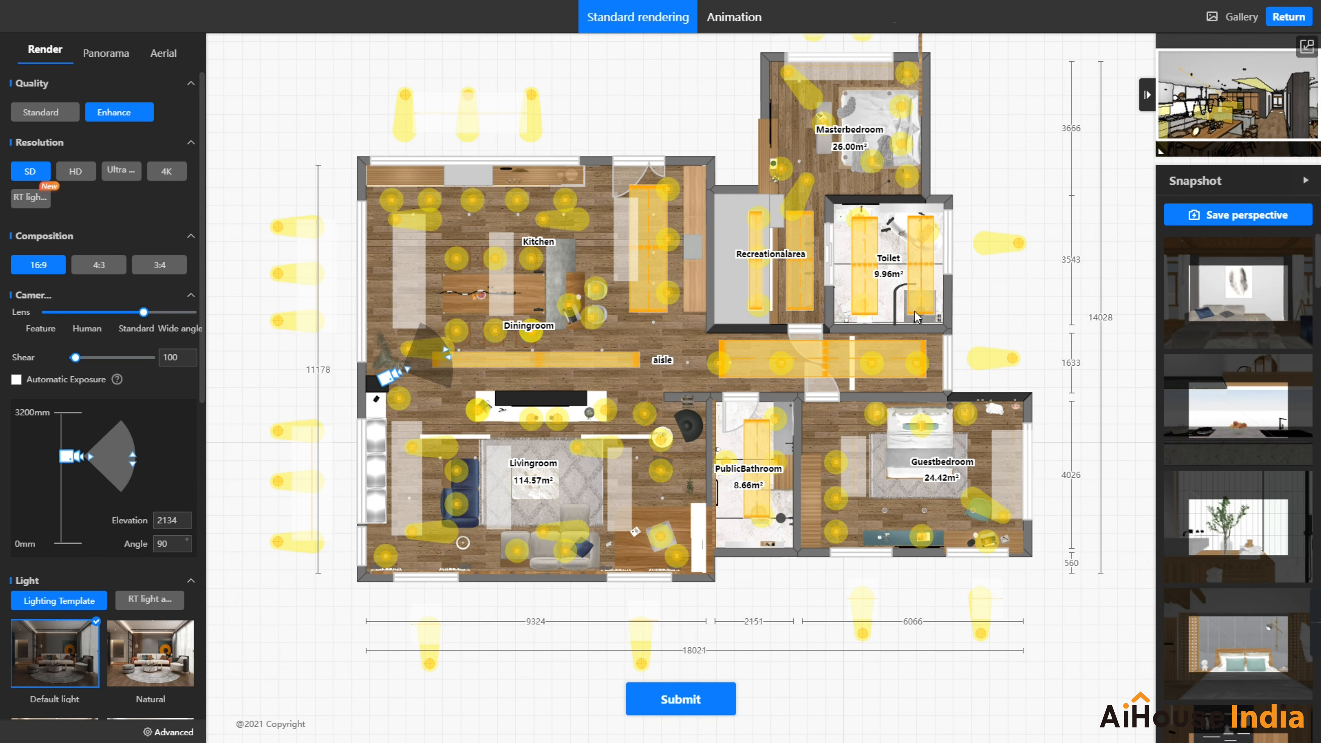
{"action": "left_click_drag", "start_coordinate": [699, 112], "coordinate": [729, 189]}
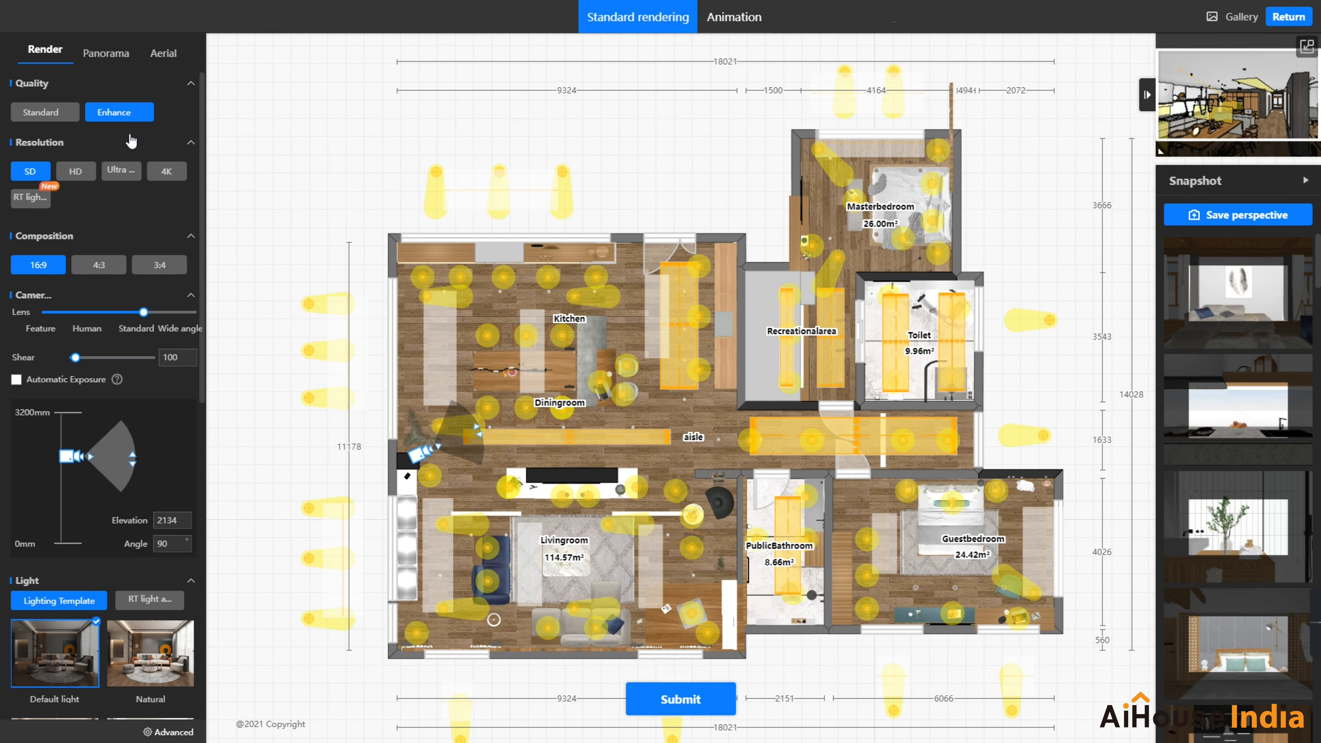
{"action": "left_click", "coordinate": [500, 204]}
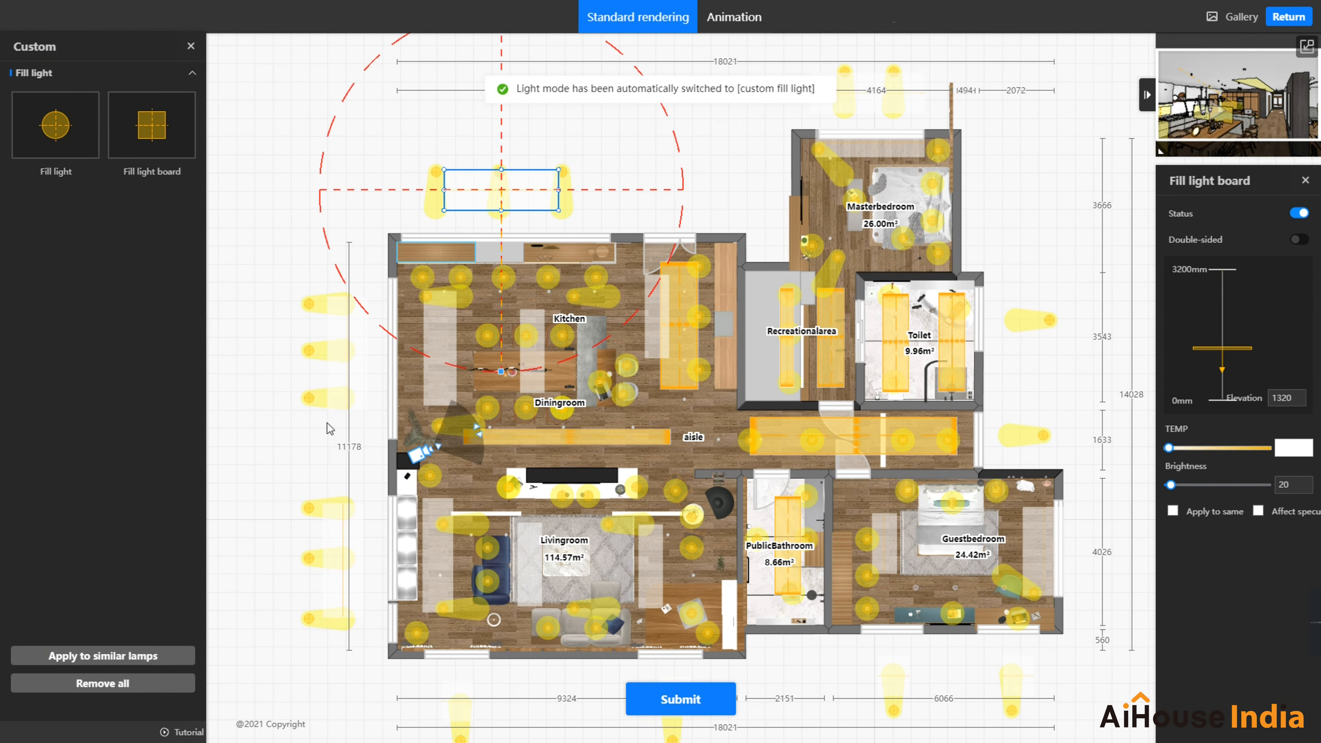
Step: Remove all fill lights from the floor plan and close the custom lighting settings
{"action": "left_click", "coordinate": [102, 683]}
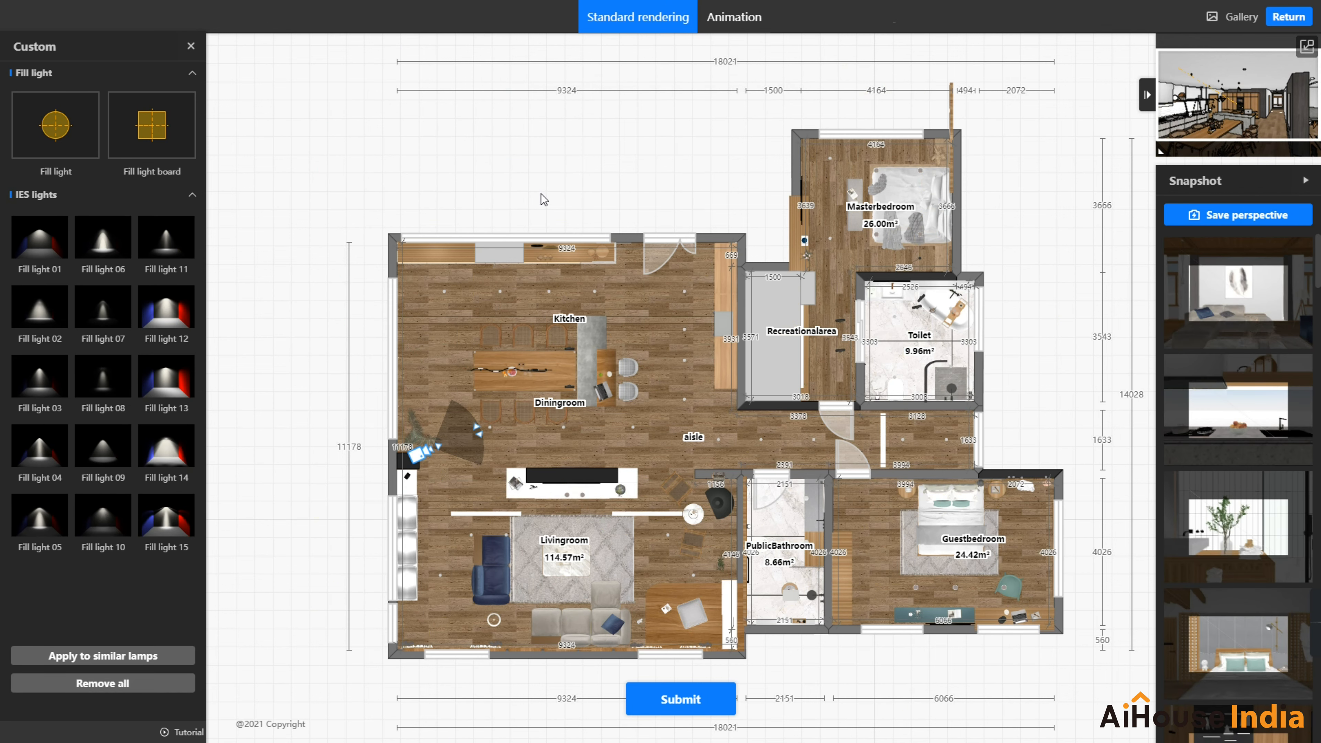
{"action": "left_click", "coordinate": [190, 46]}
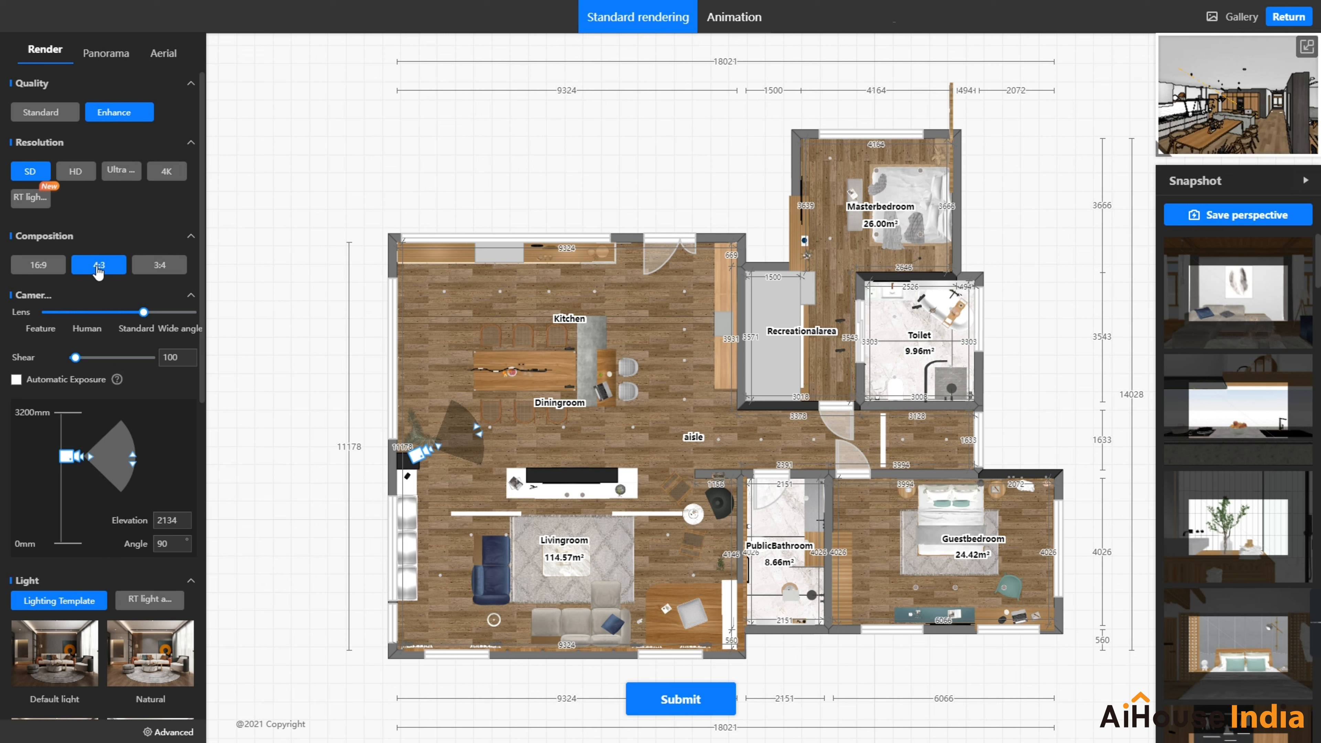
Step: Show the camera view large, try the 4:3 and 3:4 compositions, settle on 16:9, and widen the lens slightly
{"action": "left_click", "coordinate": [1307, 48]}
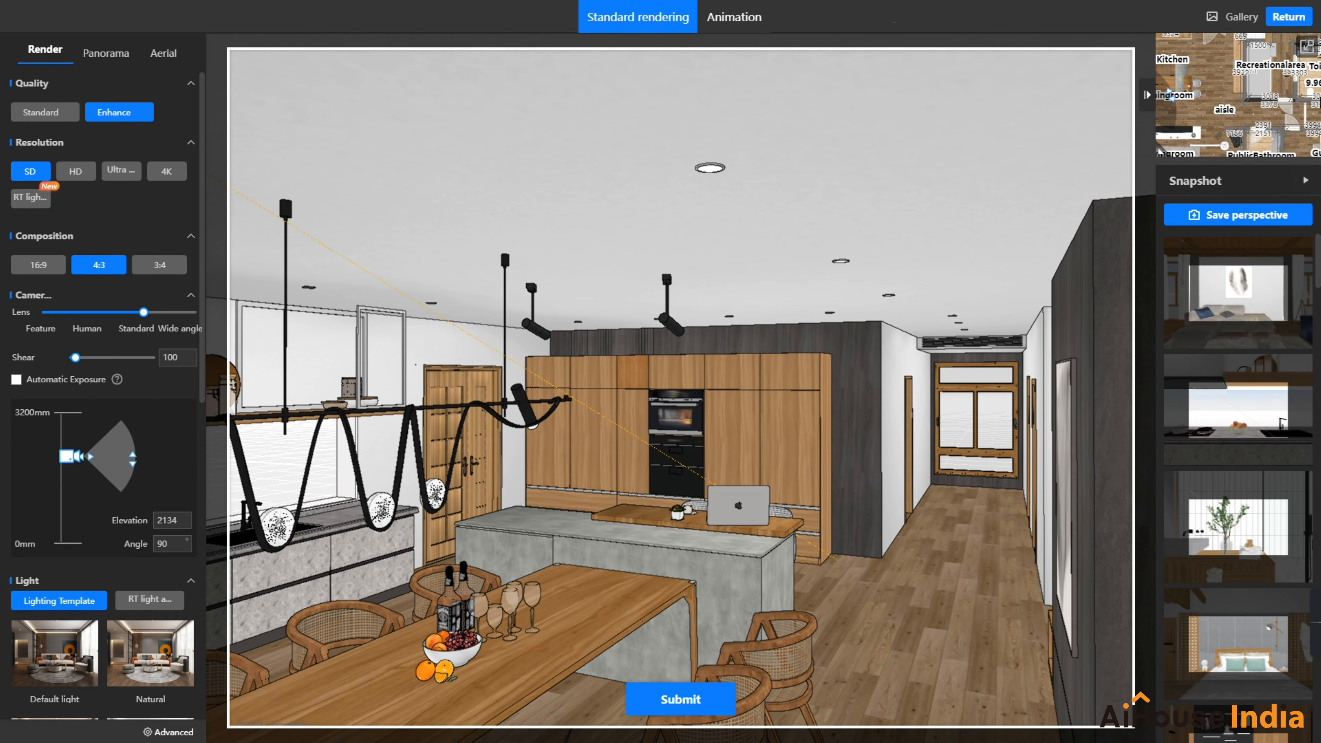
{"action": "left_click", "coordinate": [1306, 48]}
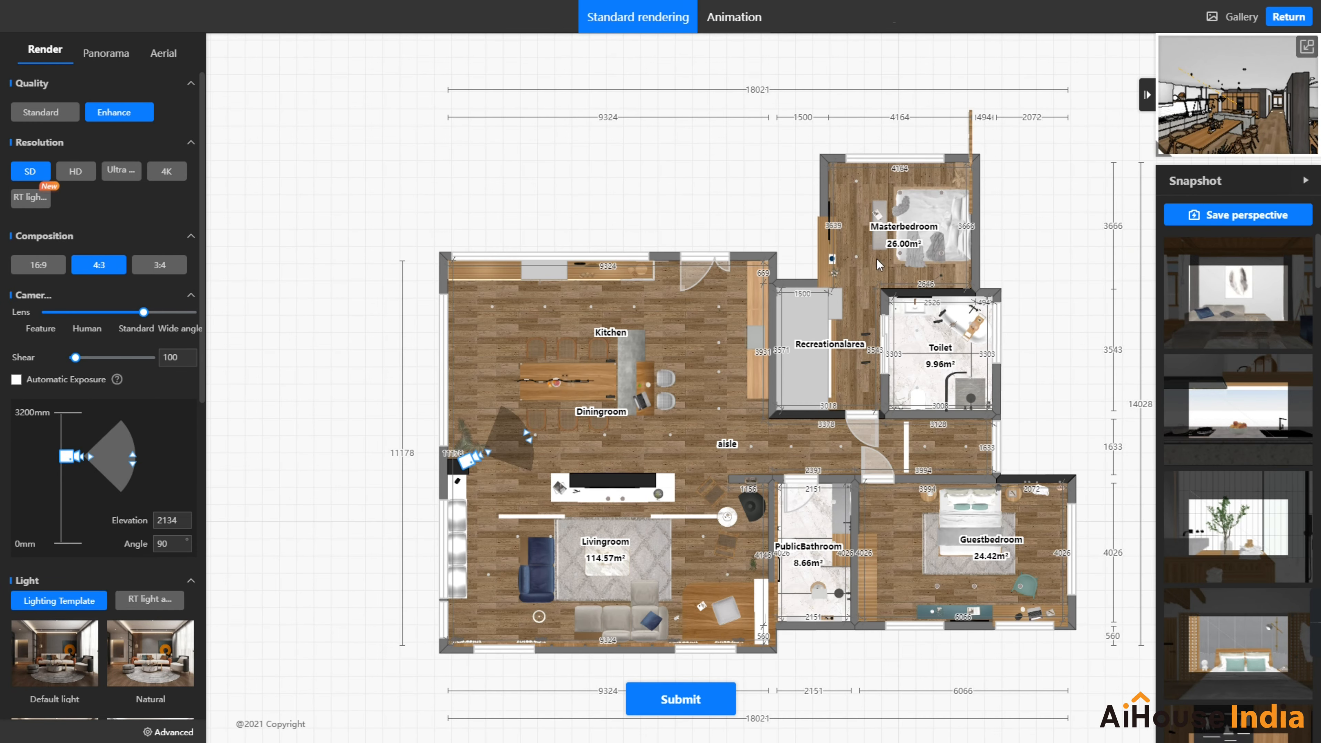
{"action": "left_click", "coordinate": [1307, 48]}
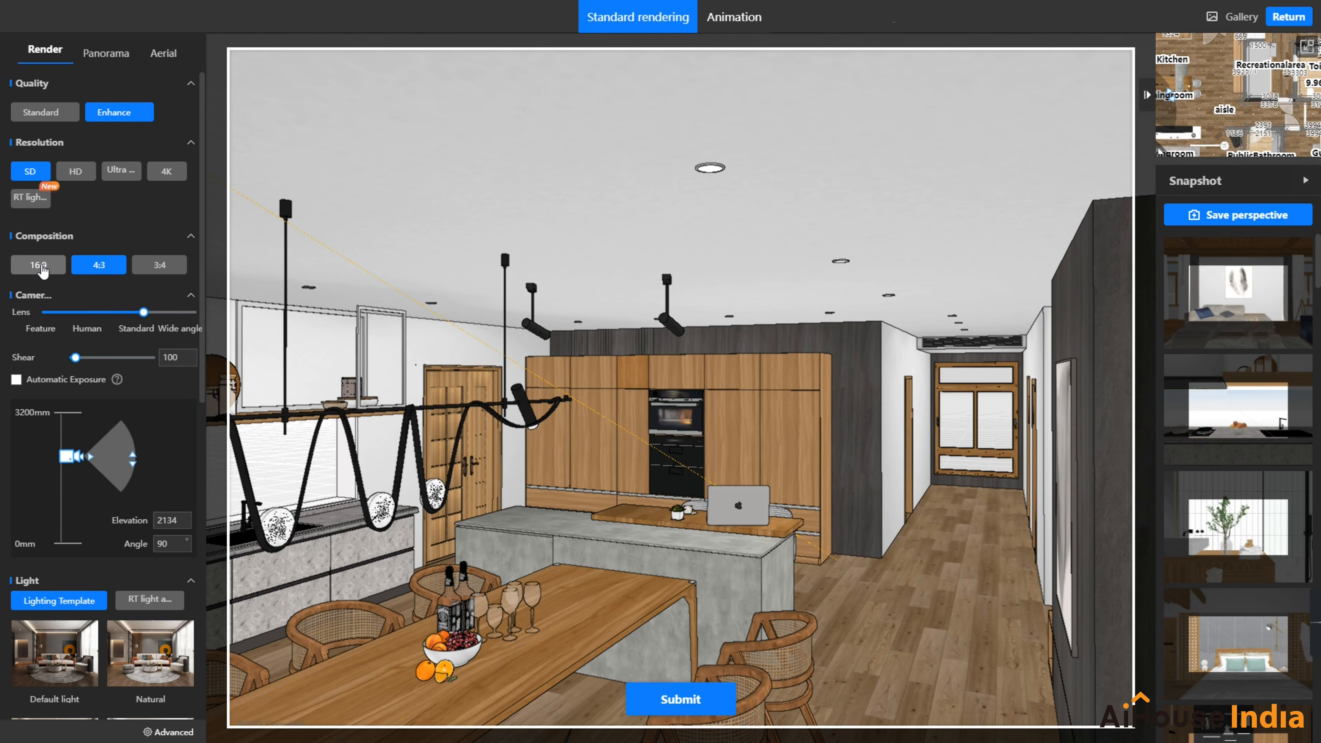
{"action": "left_click", "coordinate": [42, 266]}
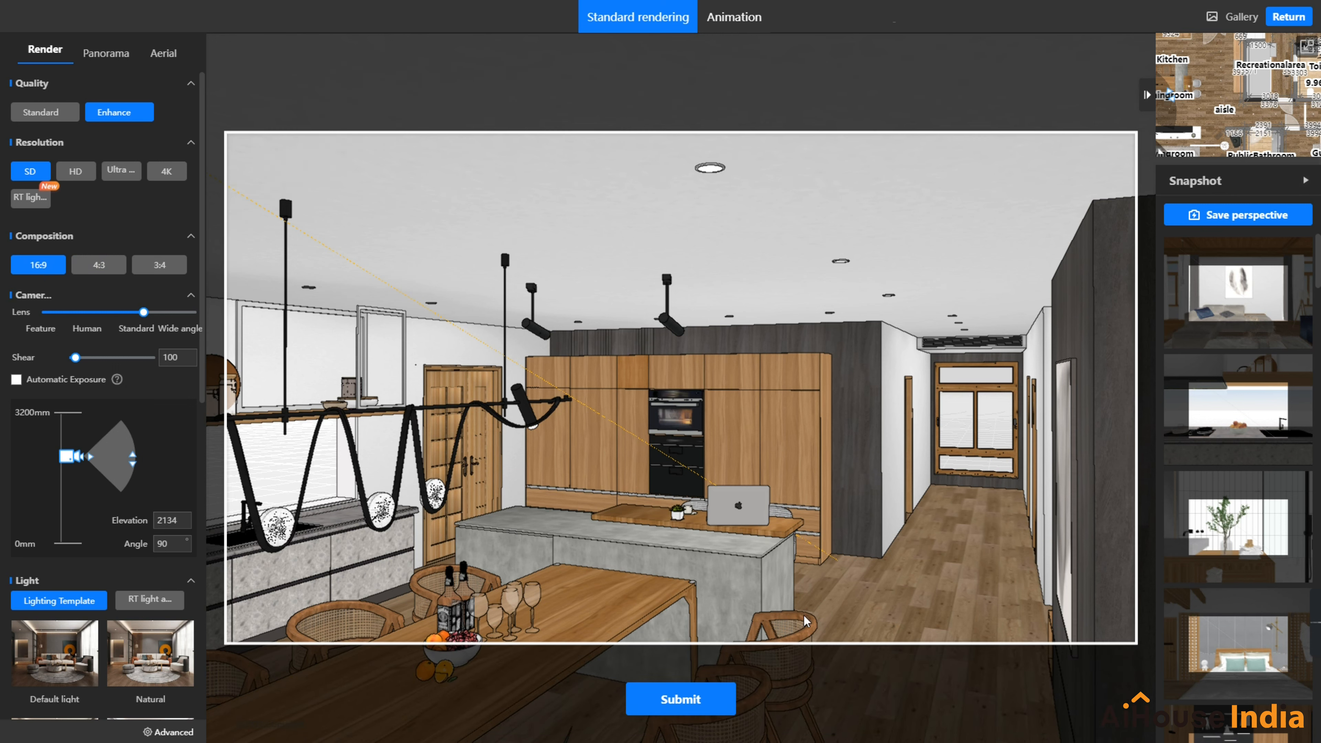
{"action": "left_click", "coordinate": [116, 267]}
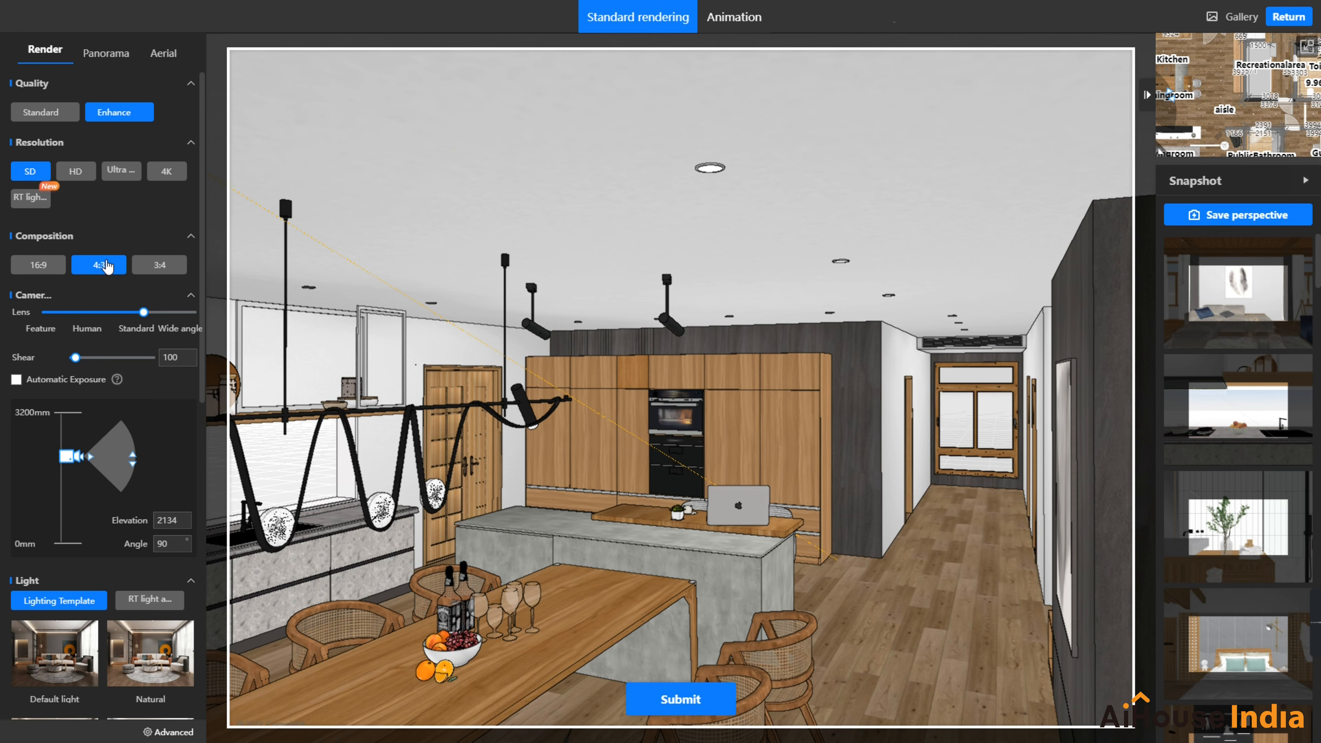
{"action": "left_click", "coordinate": [161, 266]}
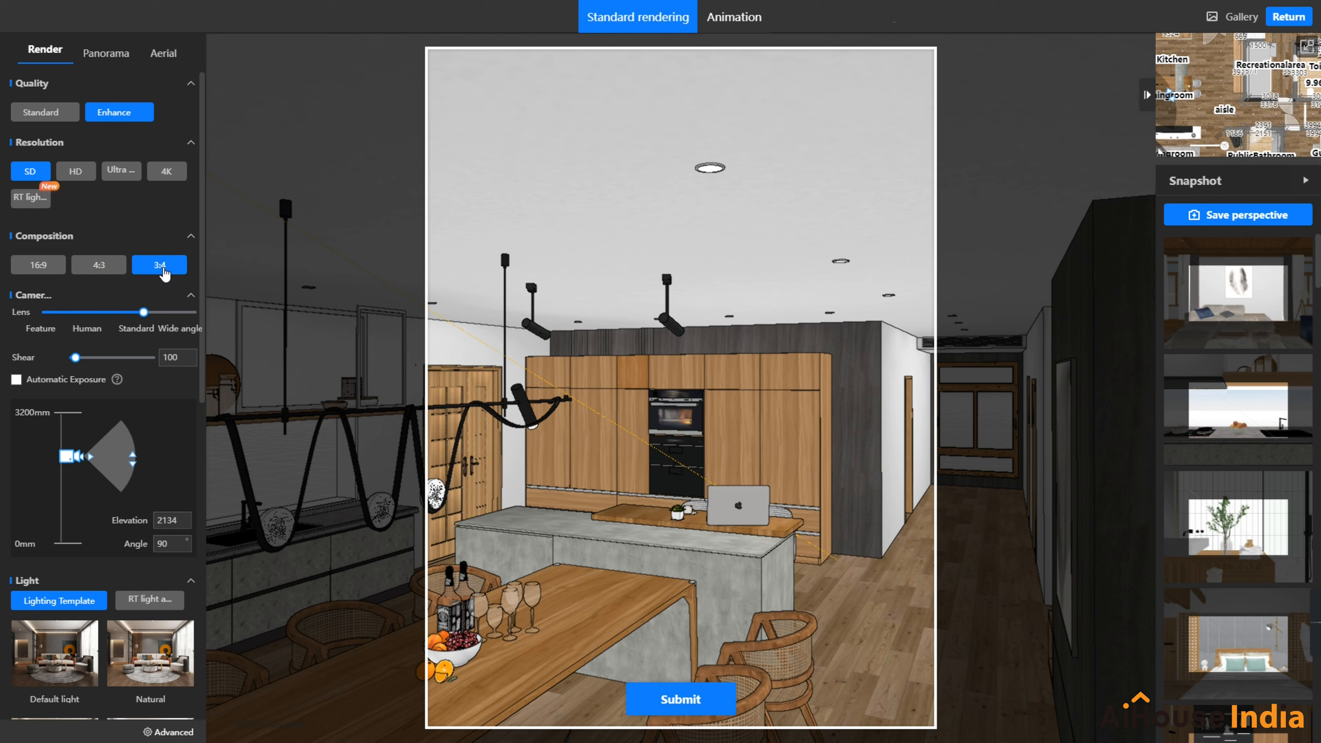
{"action": "left_click", "coordinate": [46, 263]}
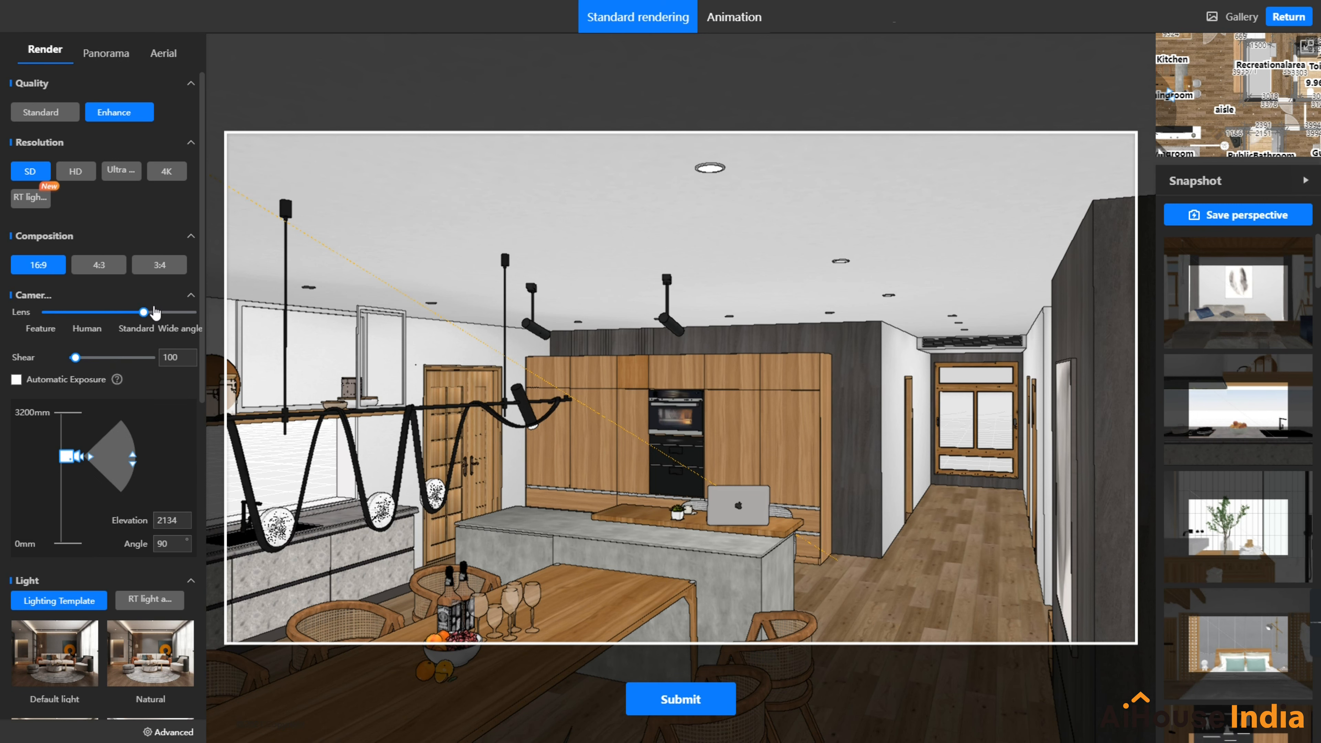
{"action": "mouse_move", "coordinate": [148, 318]}
{"action": "left_mouse_down"}
{"action": "mouse_move", "coordinate": [173, 318]}
{"action": "mouse_move", "coordinate": [151, 322]}
{"action": "left_mouse_up"}
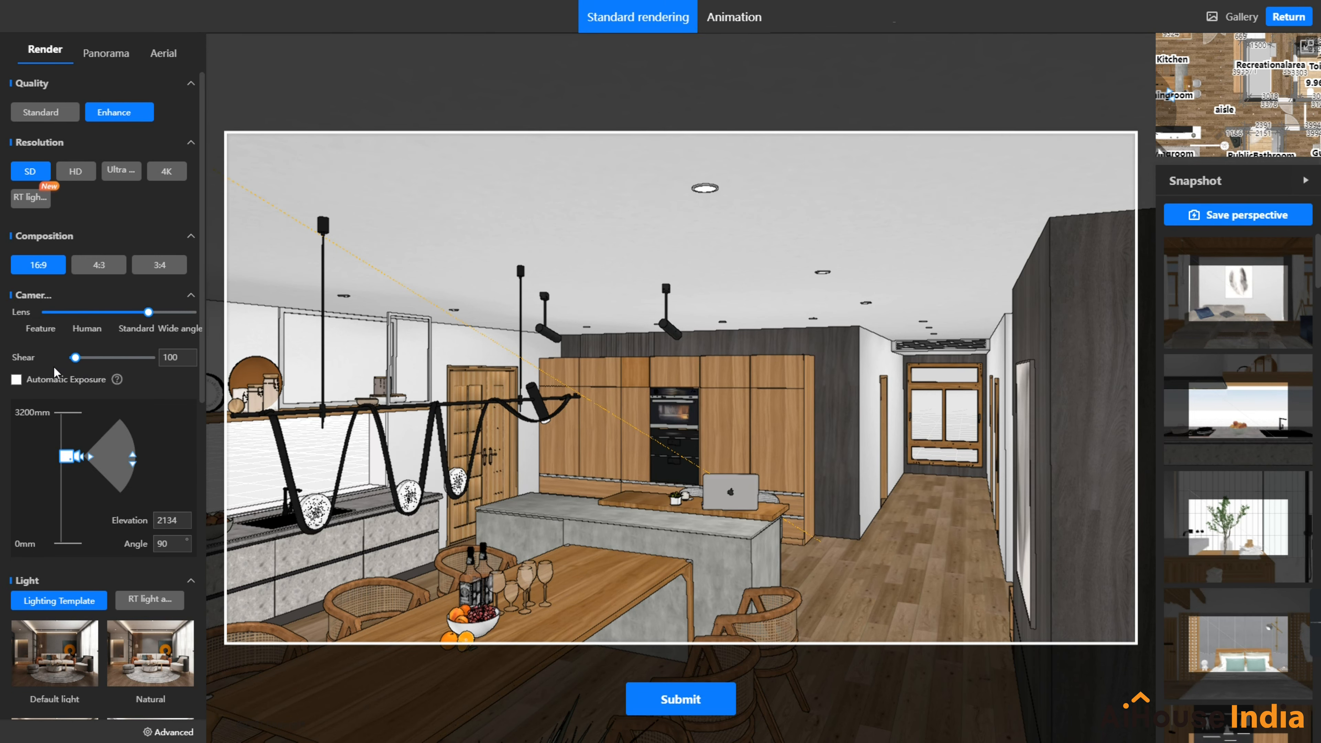
Step: Turn and move the camera to face the dark wood partition wall with the abstract artwork
{"action": "left_click_drag", "start_coordinate": [568, 391], "coordinate": [975, 530]}
{"action": "key", "text": "w"}
{"action": "key", "text": "w"}
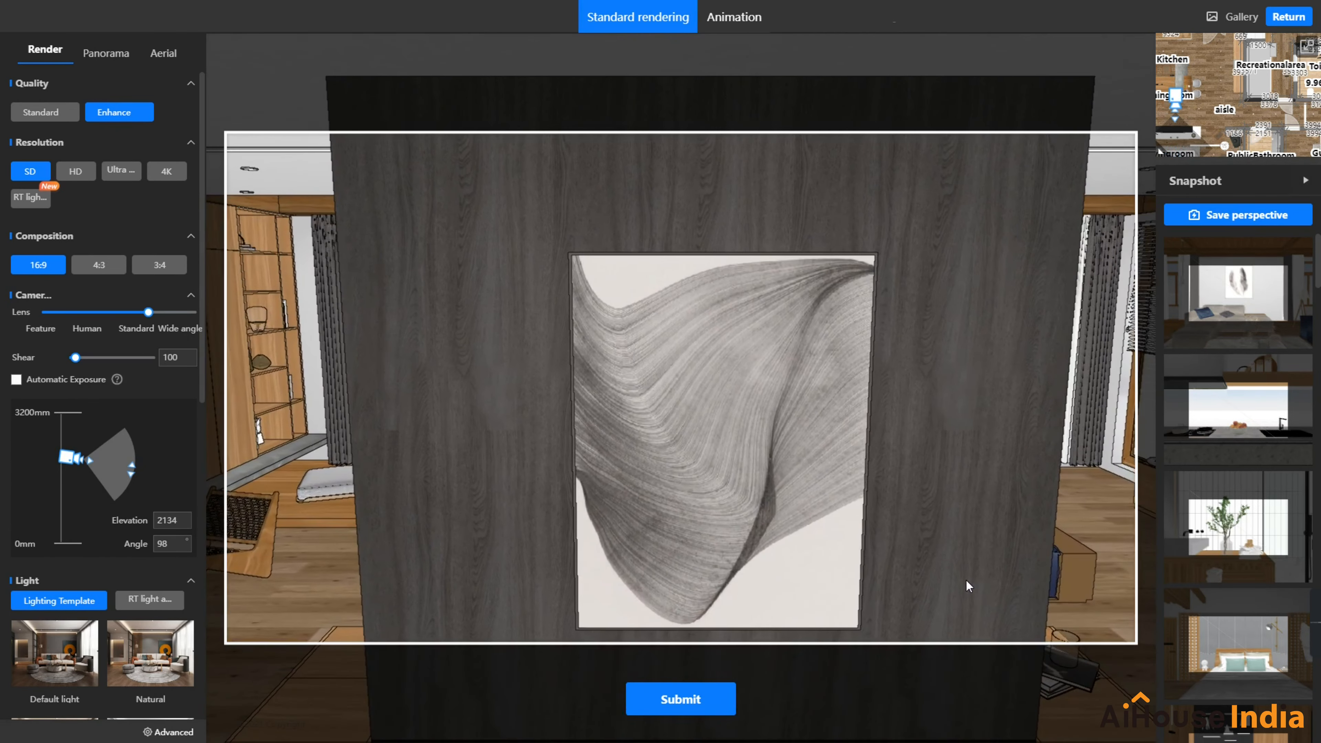
{"action": "mouse_move", "coordinate": [962, 571]}
{"action": "left_mouse_down"}
{"action": "mouse_move", "coordinate": [959, 521]}
{"action": "mouse_move", "coordinate": [952, 537]}
{"action": "left_mouse_up"}
{"action": "key", "text": "d"}
{"action": "key", "text": "w"}
{"action": "key", "text": "a"}
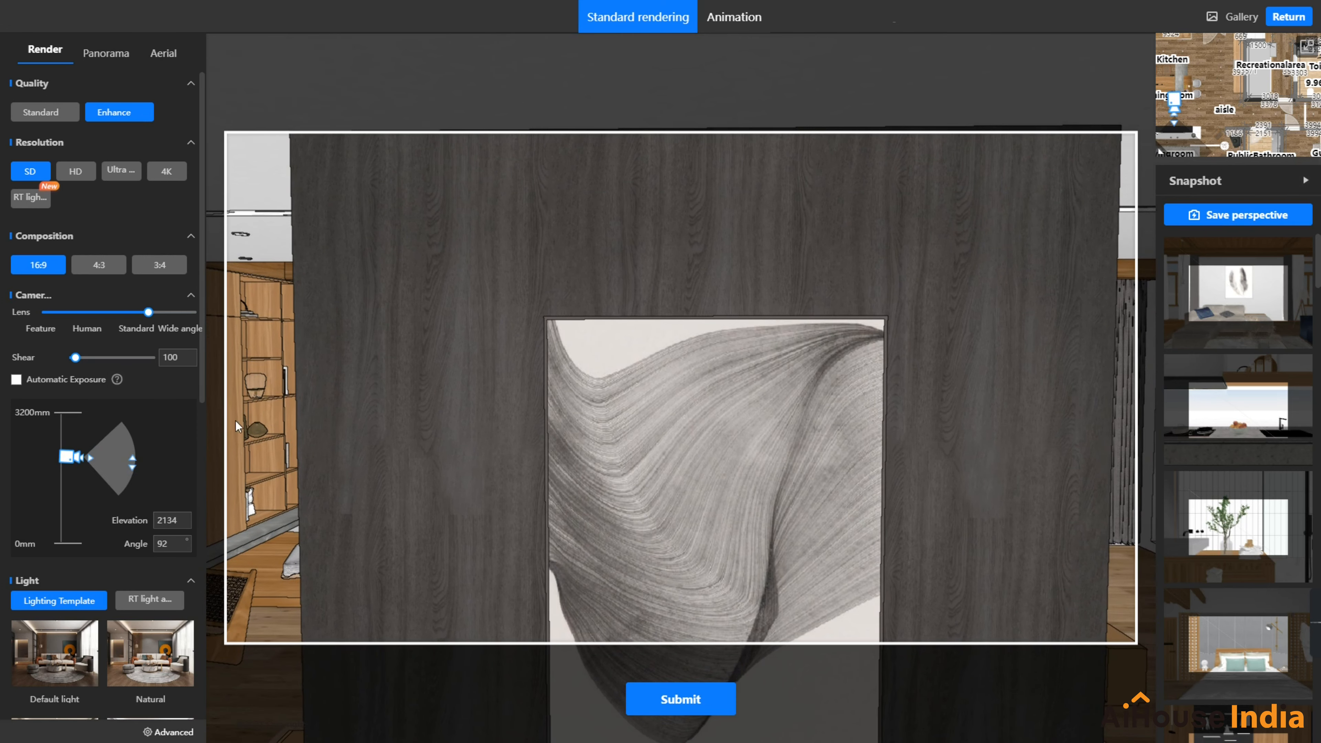
Step: Adjust the shear to about 2210 to cut through the partition into the living room, and enable automatic exposure
{"action": "left_click_drag", "start_coordinate": [76, 359], "coordinate": [107, 359]}
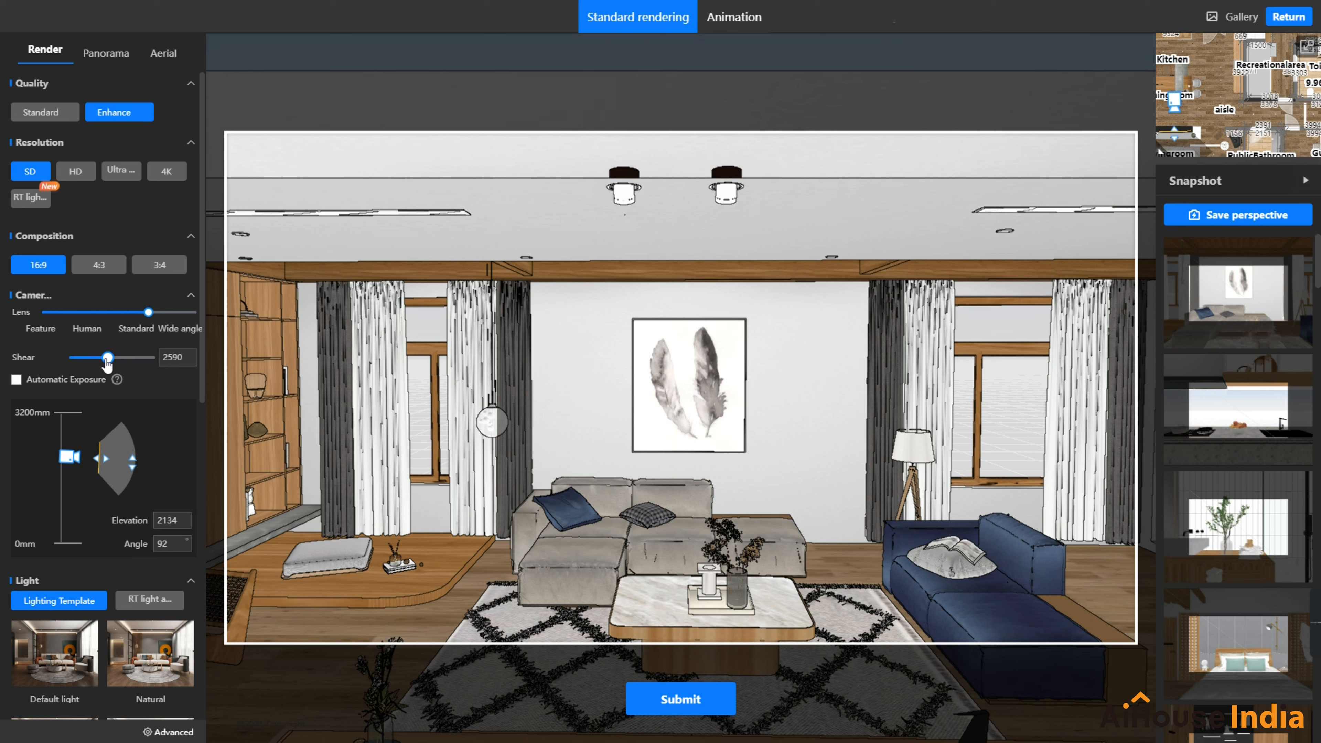
{"action": "scroll", "coordinate": [577, 417], "scroll_direction": "up", "scroll_amount": 4}
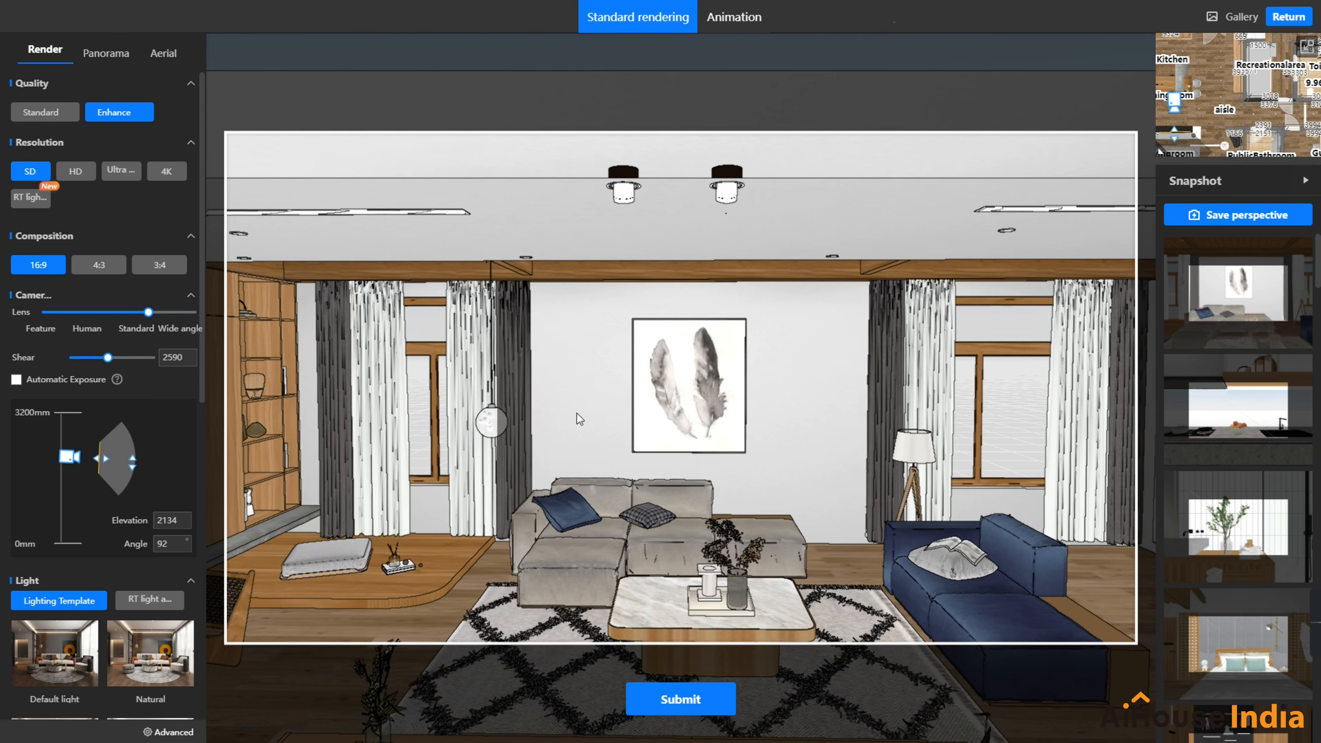
{"action": "left_click_drag", "start_coordinate": [107, 357], "coordinate": [99, 358]}
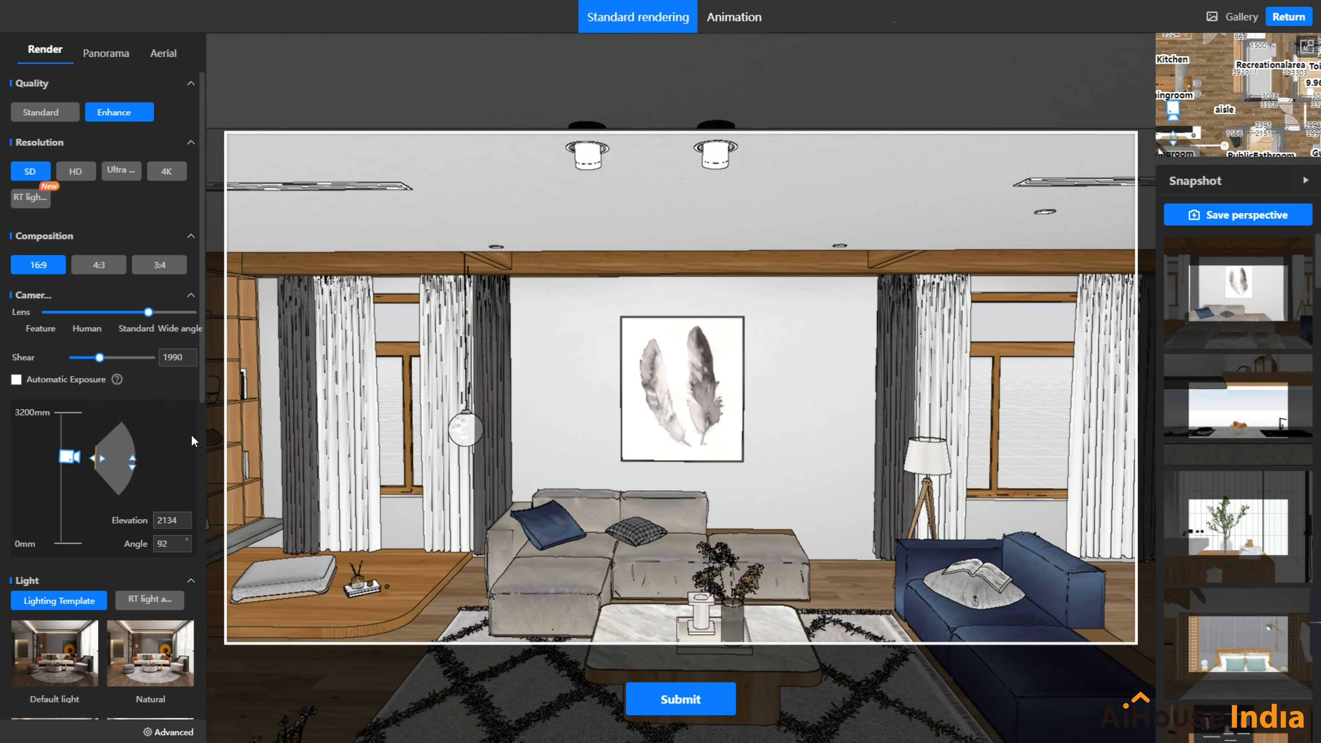
{"action": "mouse_move", "coordinate": [98, 358]}
{"action": "left_mouse_down"}
{"action": "mouse_move", "coordinate": [49, 367]}
{"action": "mouse_move", "coordinate": [104, 372]}
{"action": "left_mouse_up"}
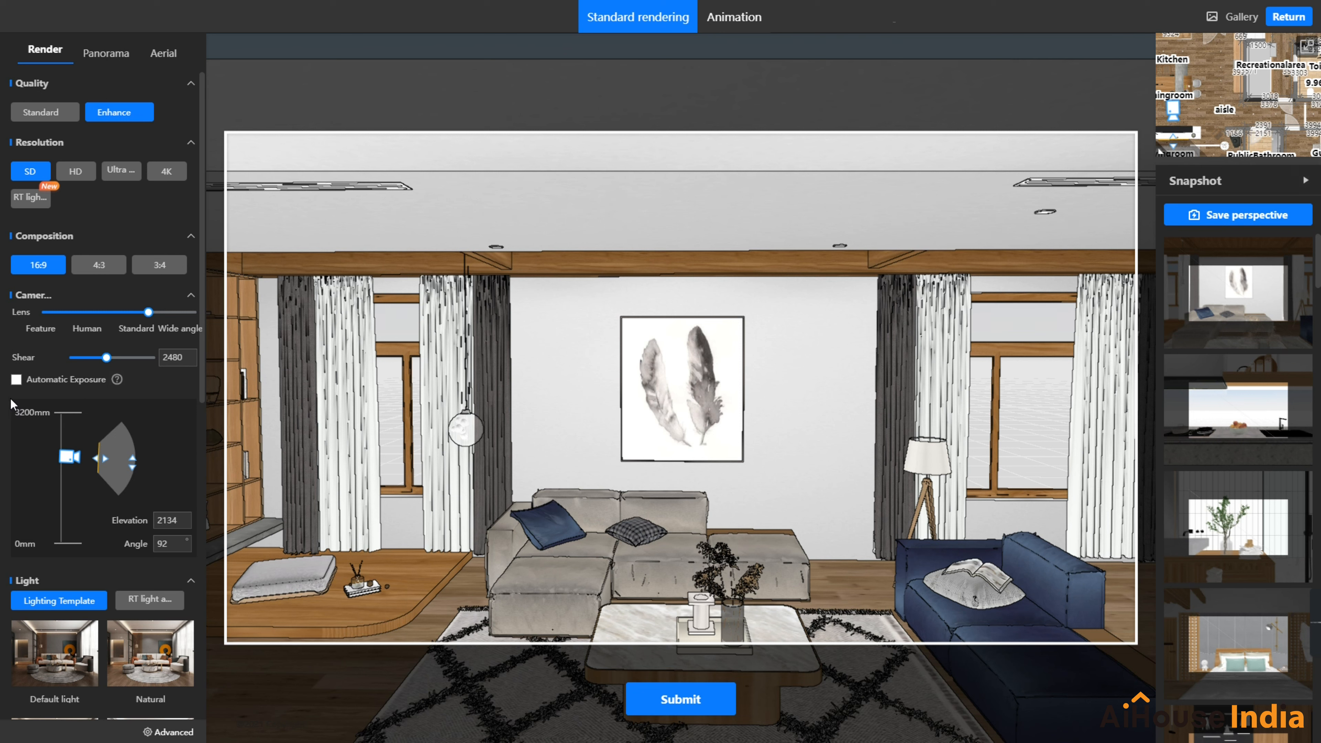
{"action": "left_click", "coordinate": [16, 380]}
{"action": "mouse_move", "coordinate": [106, 357]}
{"action": "left_mouse_down"}
{"action": "mouse_move", "coordinate": [77, 359]}
{"action": "mouse_move", "coordinate": [103, 357]}
{"action": "left_mouse_up"}
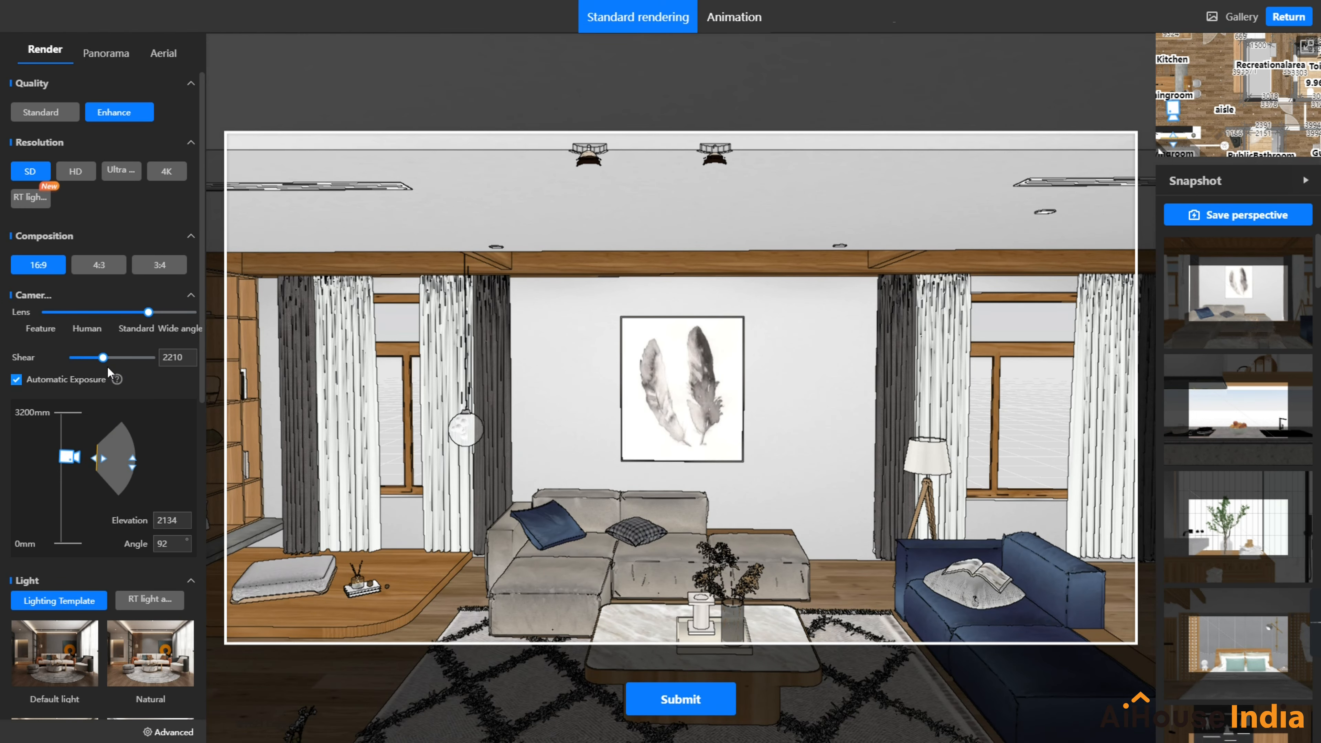
Step: Reduce the shear to 10 and turn the camera back towards the kitchen island and tall cabinets
{"action": "left_click_drag", "start_coordinate": [103, 358], "coordinate": [73, 358]}
{"action": "left_click_drag", "start_coordinate": [871, 540], "coordinate": [144, 480]}
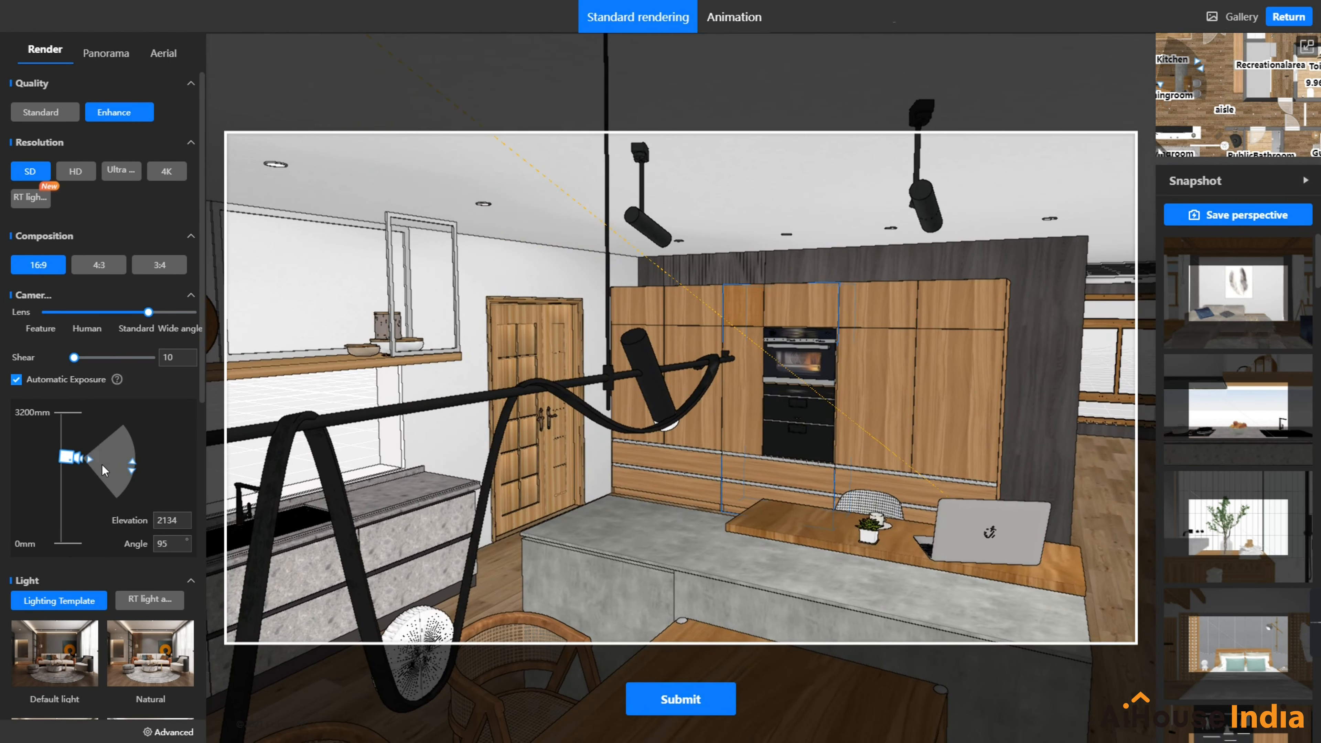
{"action": "scroll", "coordinate": [101, 463], "scroll_direction": "down", "scroll_amount": 4}
{"action": "scroll", "coordinate": [120, 283], "scroll_direction": "up", "scroll_amount": 4}
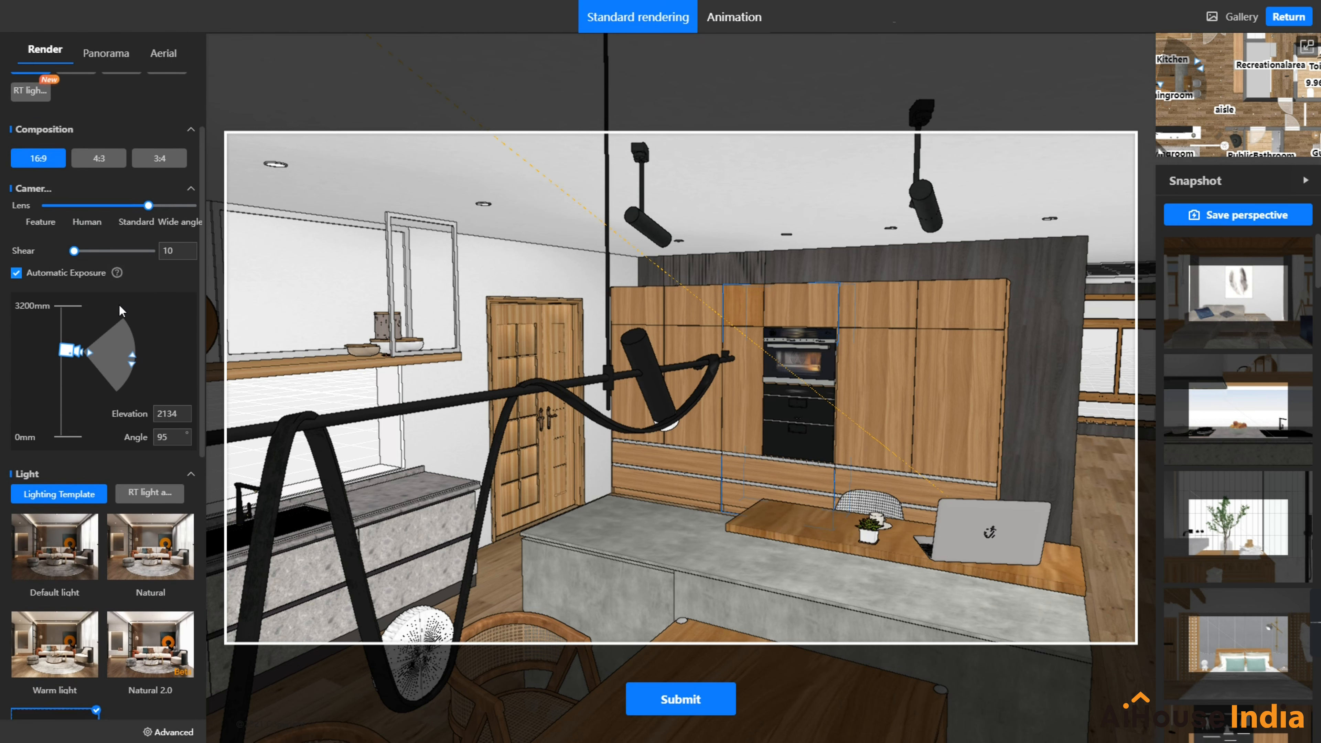
Step: Set the camera elevation to 1500 and move the camera back to take in more of the dining table
{"action": "left_click_drag", "start_coordinate": [184, 522], "coordinate": [109, 521]}
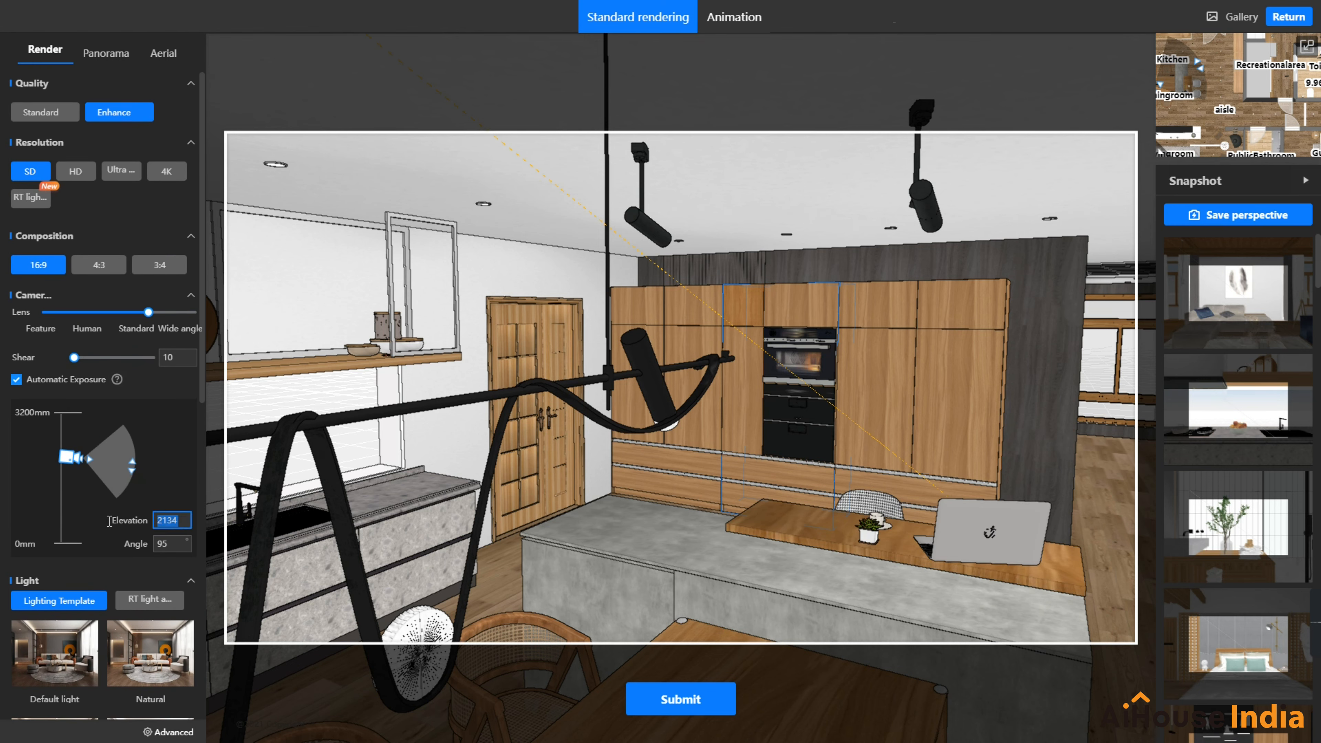
{"action": "type", "text": "1500"}
{"action": "key", "text": "Return"}
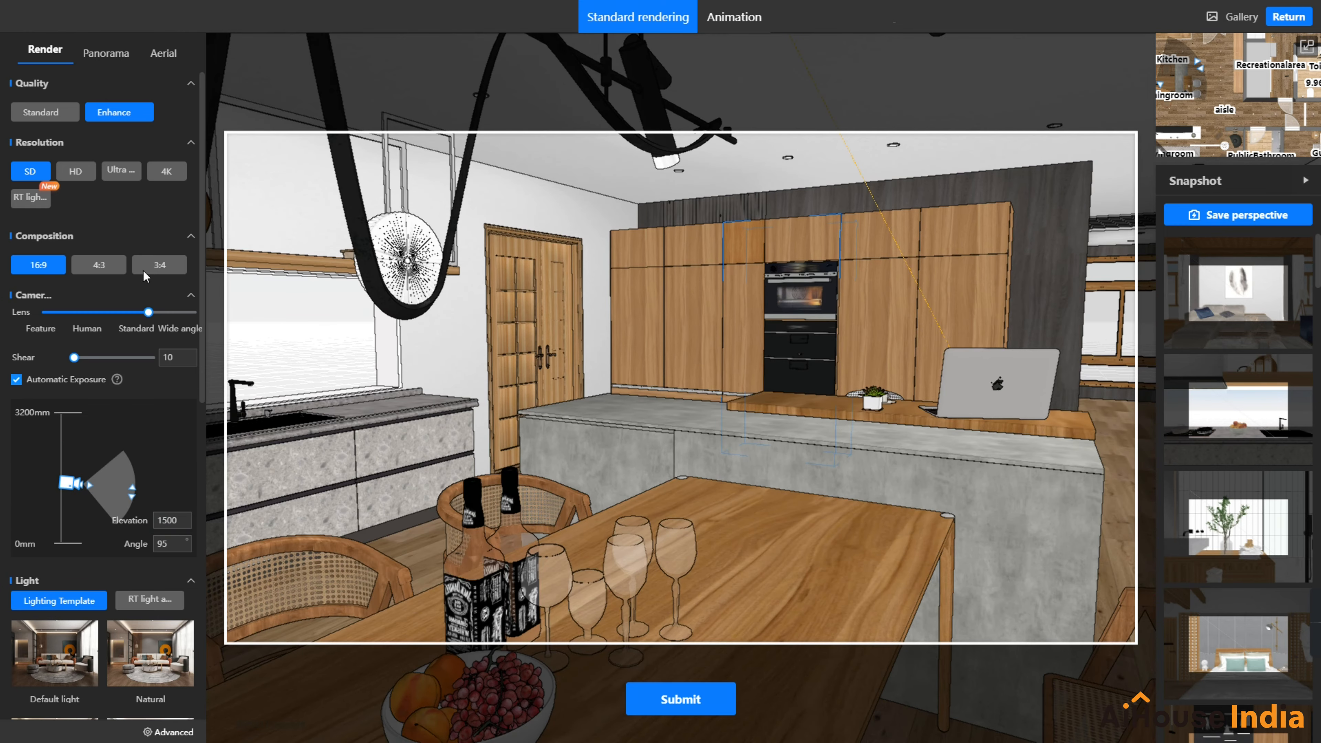
{"action": "scroll", "coordinate": [578, 337], "scroll_direction": "down", "scroll_amount": 4}
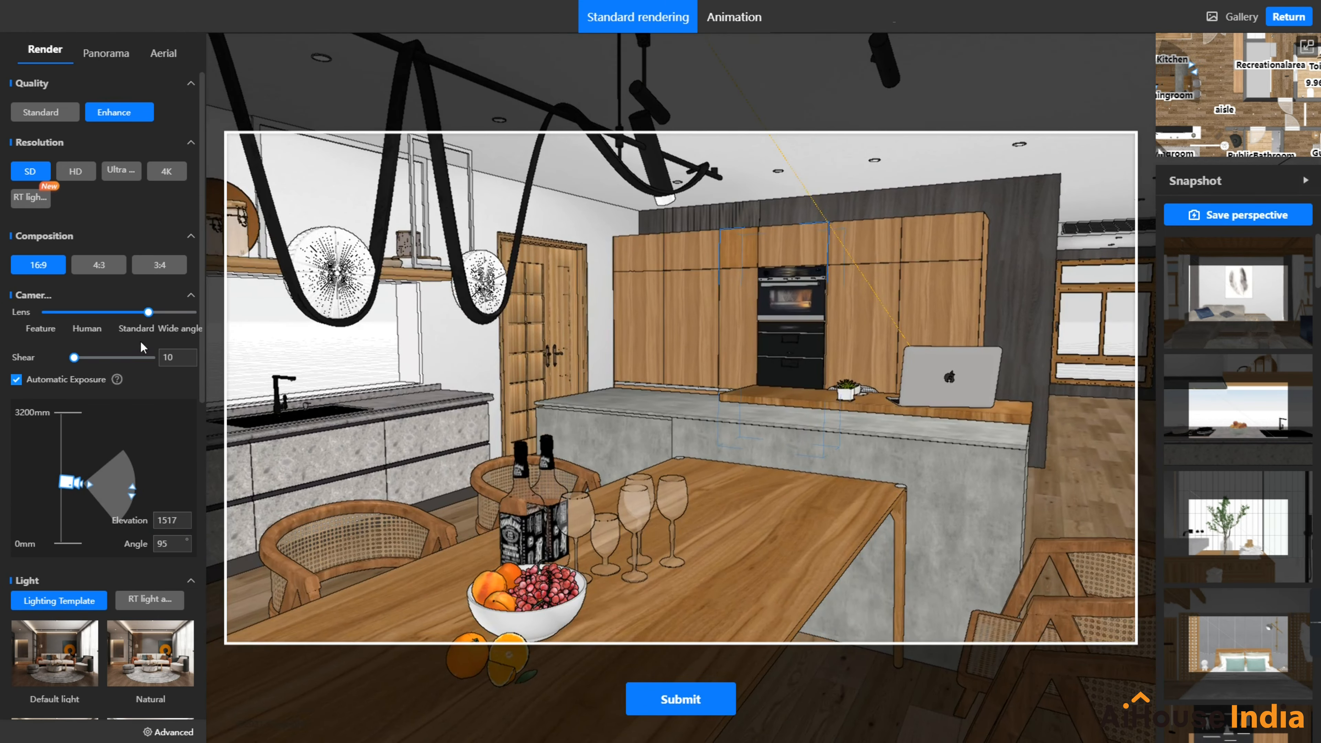
Step: Move the lens closer to wide angle and set the camera angle to 90 degrees
{"action": "left_click_drag", "start_coordinate": [149, 312], "coordinate": [178, 315]}
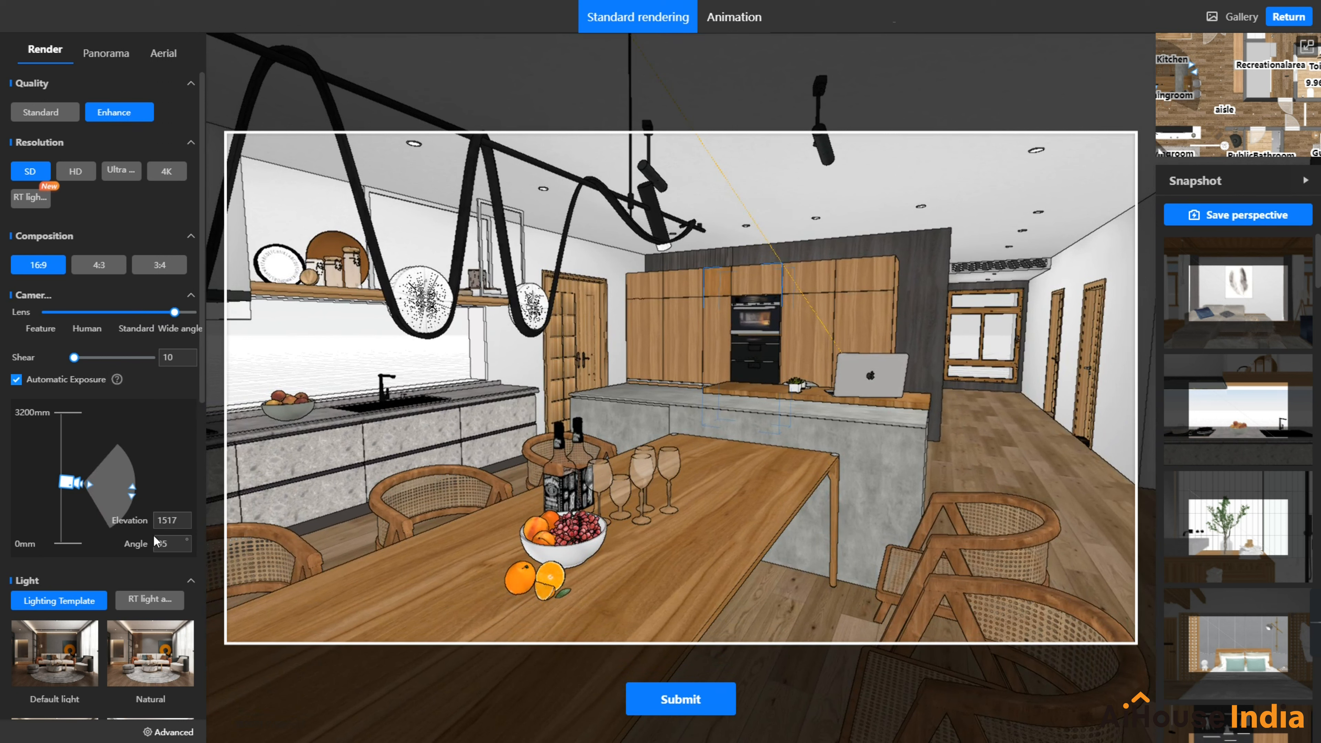
{"action": "double_click", "coordinate": [171, 544]}
{"action": "type", "text": "90"}
{"action": "key", "text": "Return"}
Step: Show the floor plan large and compare the Natural, Default light, Warm light and Natural 2.0 lighting templates
{"action": "scroll", "coordinate": [142, 556], "scroll_direction": "down", "scroll_amount": 5}
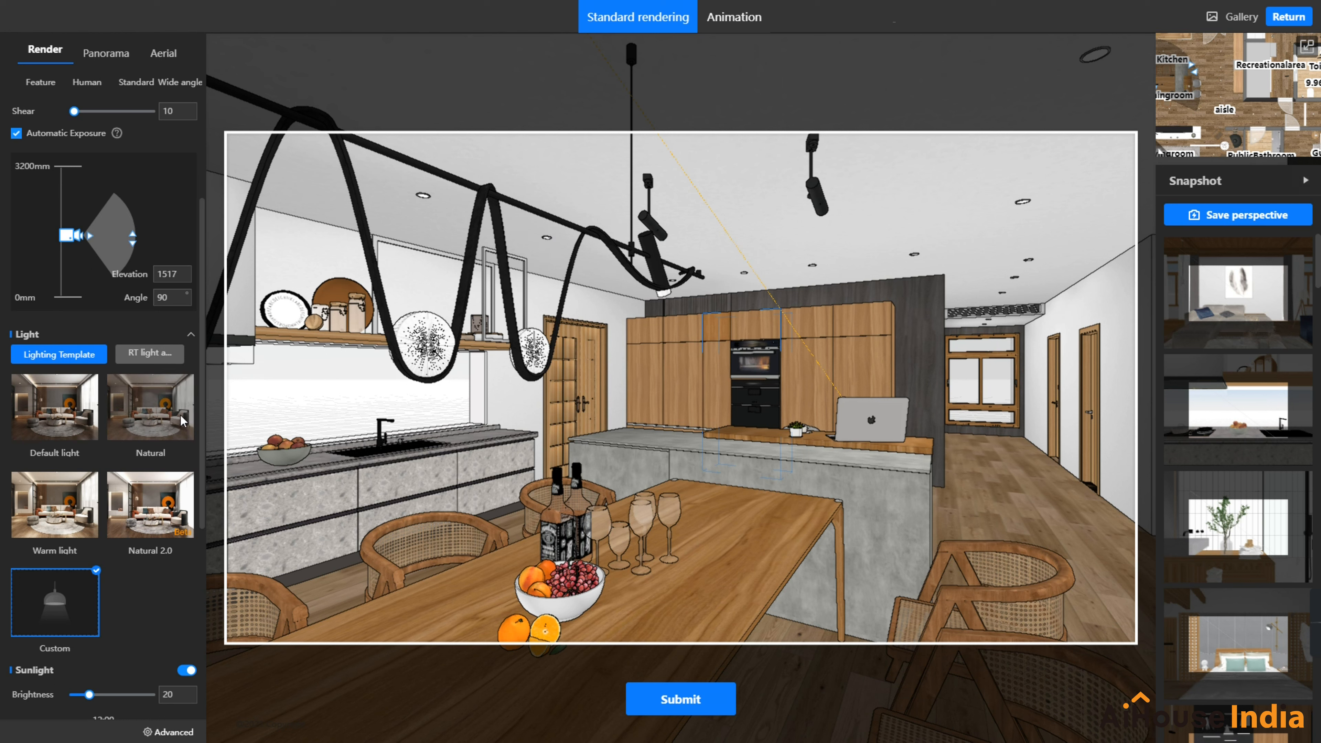
{"action": "left_click", "coordinate": [1307, 84]}
{"action": "left_click", "coordinate": [150, 407]}
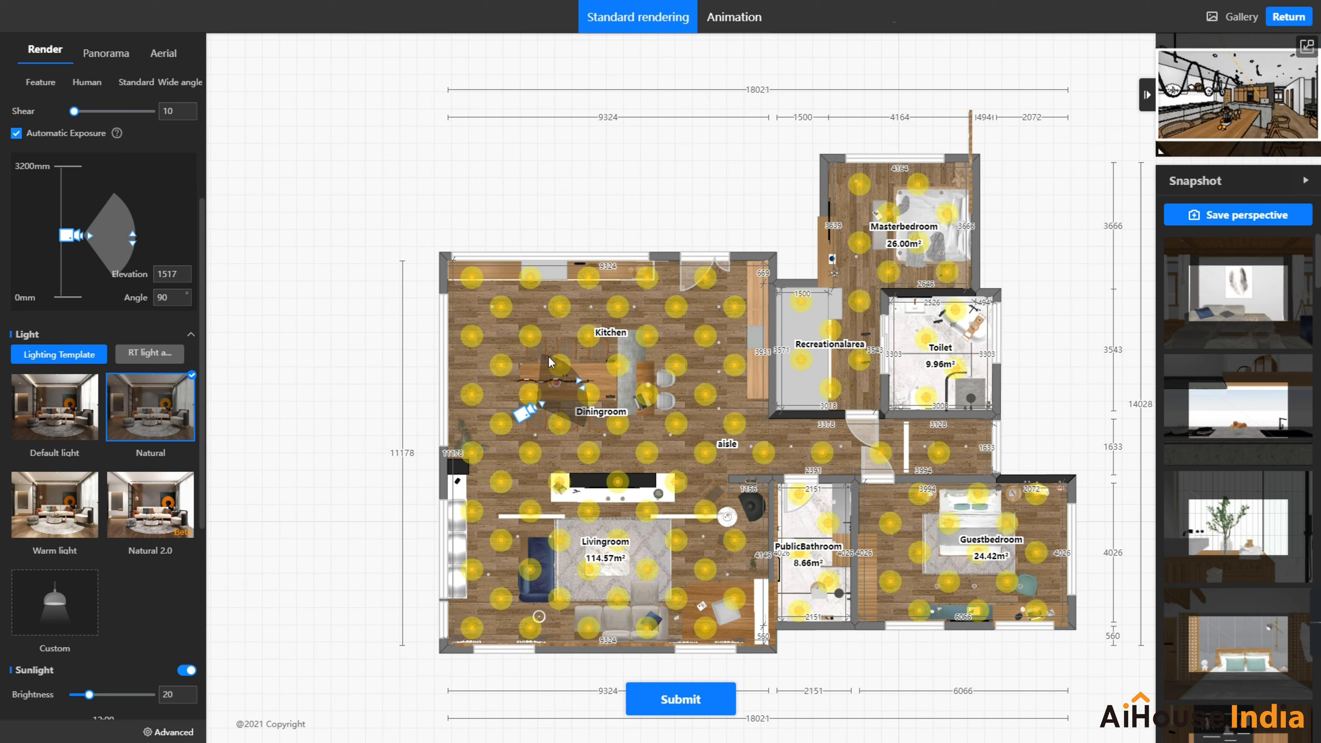
{"action": "left_click", "coordinate": [69, 414]}
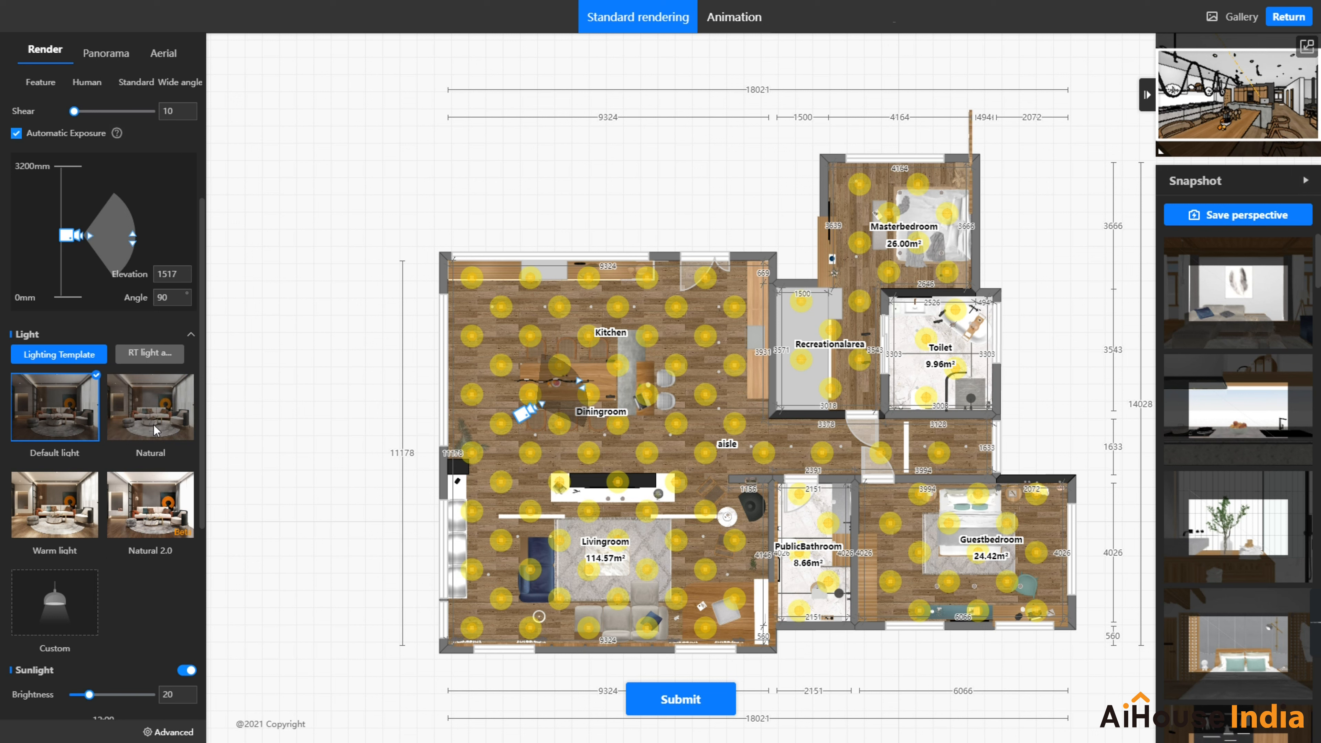
{"action": "left_click", "coordinate": [164, 428]}
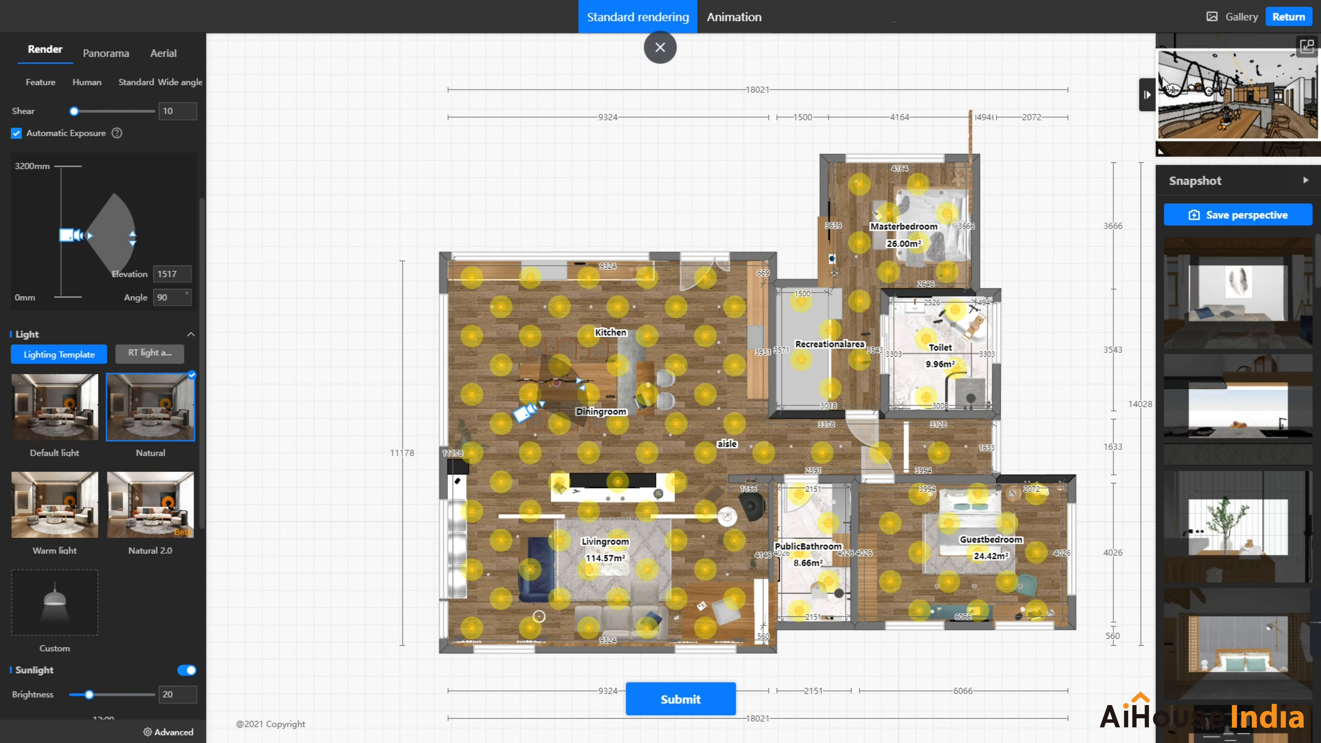
{"action": "left_click", "coordinate": [31, 530]}
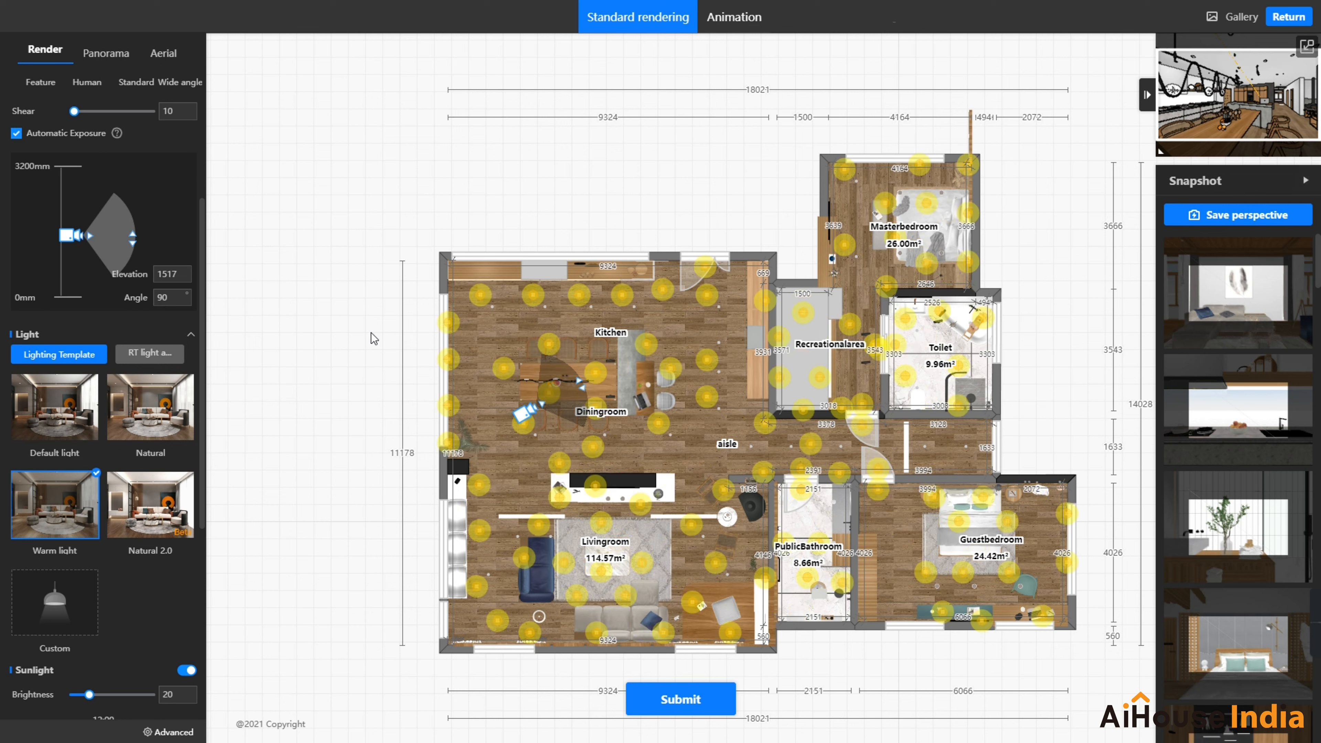
{"action": "left_click", "coordinate": [161, 527]}
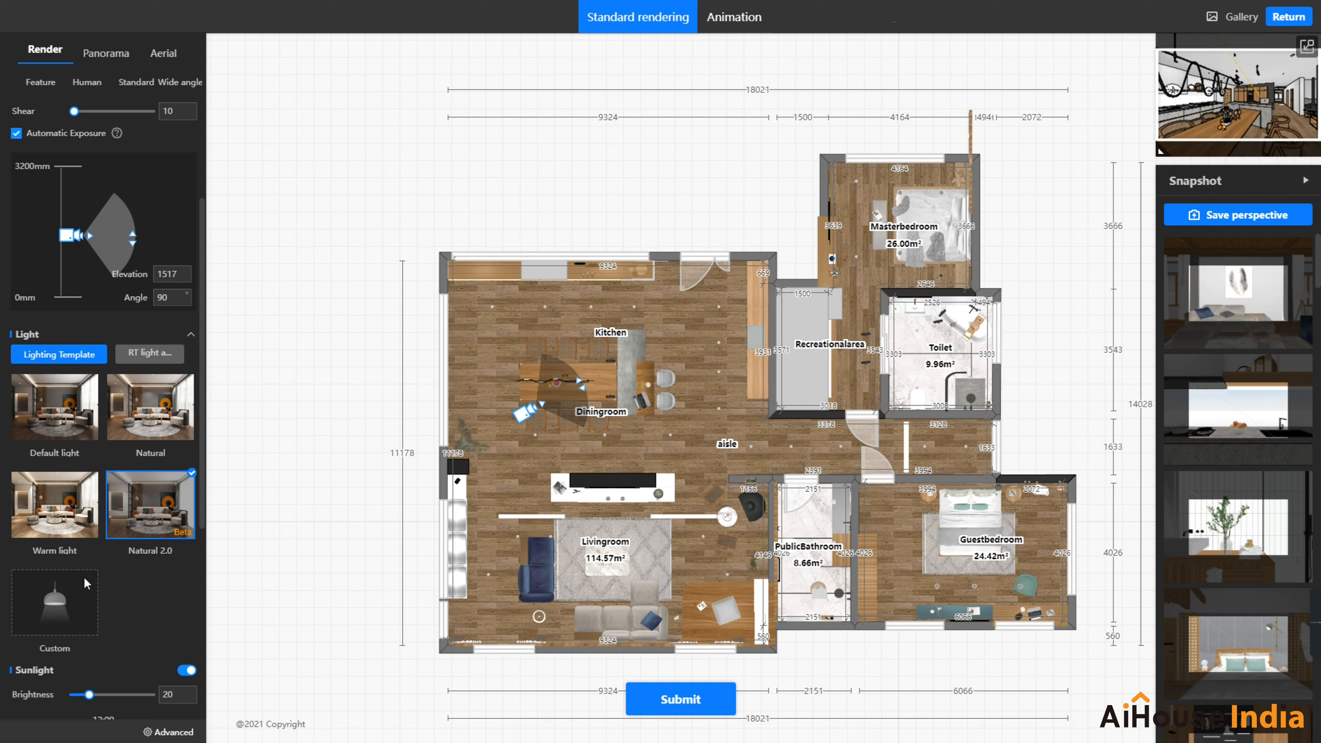
Step: Switch to the Custom lighting template and place three round fill lights across the kitchen
{"action": "left_click", "coordinate": [57, 604]}
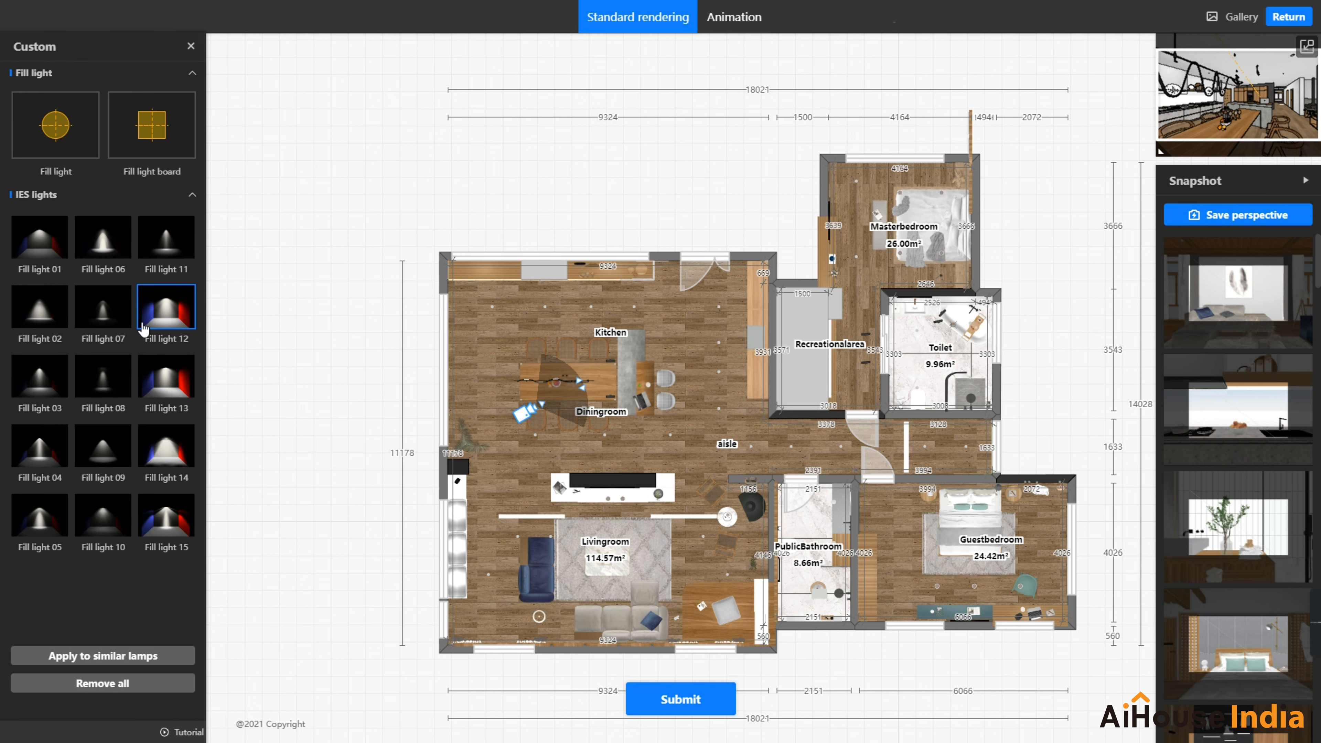
{"action": "left_click", "coordinate": [68, 130]}
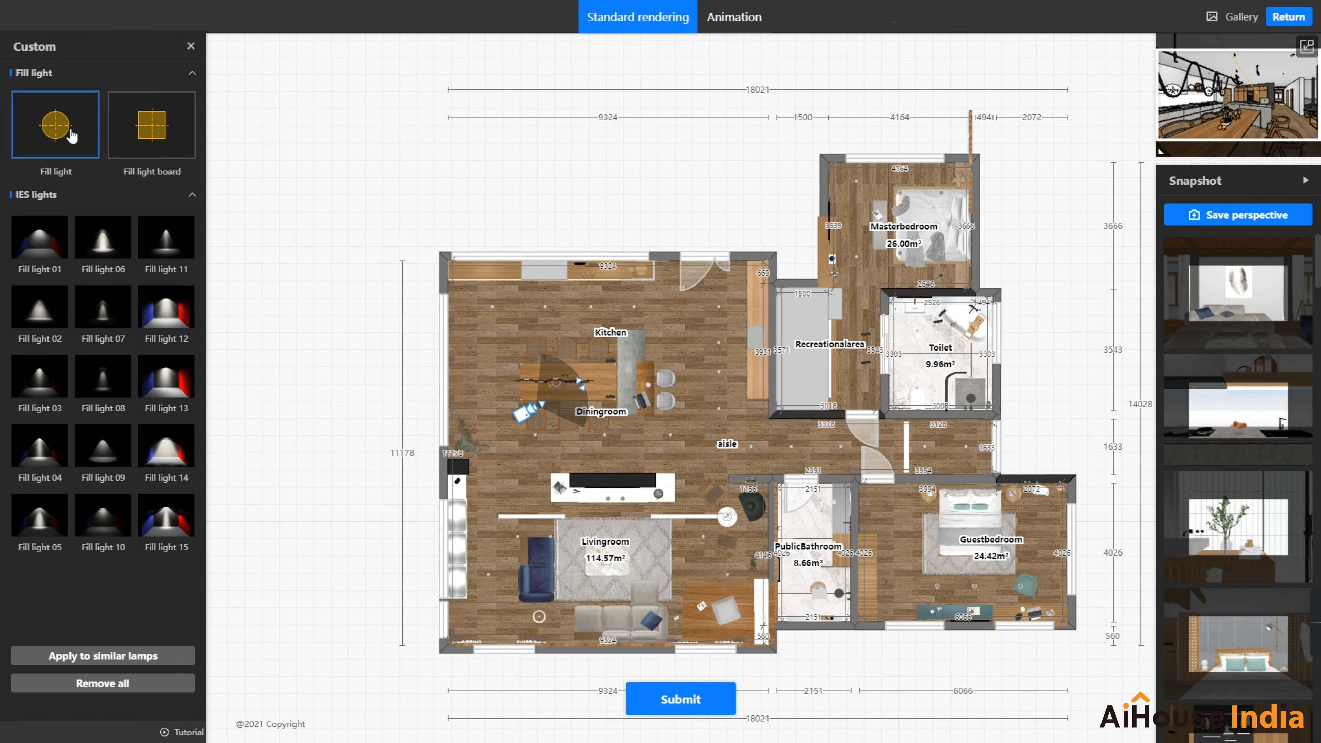
{"action": "left_click", "coordinate": [164, 155]}
{"action": "left_click", "coordinate": [55, 124]}
{"action": "left_click", "coordinate": [604, 315]}
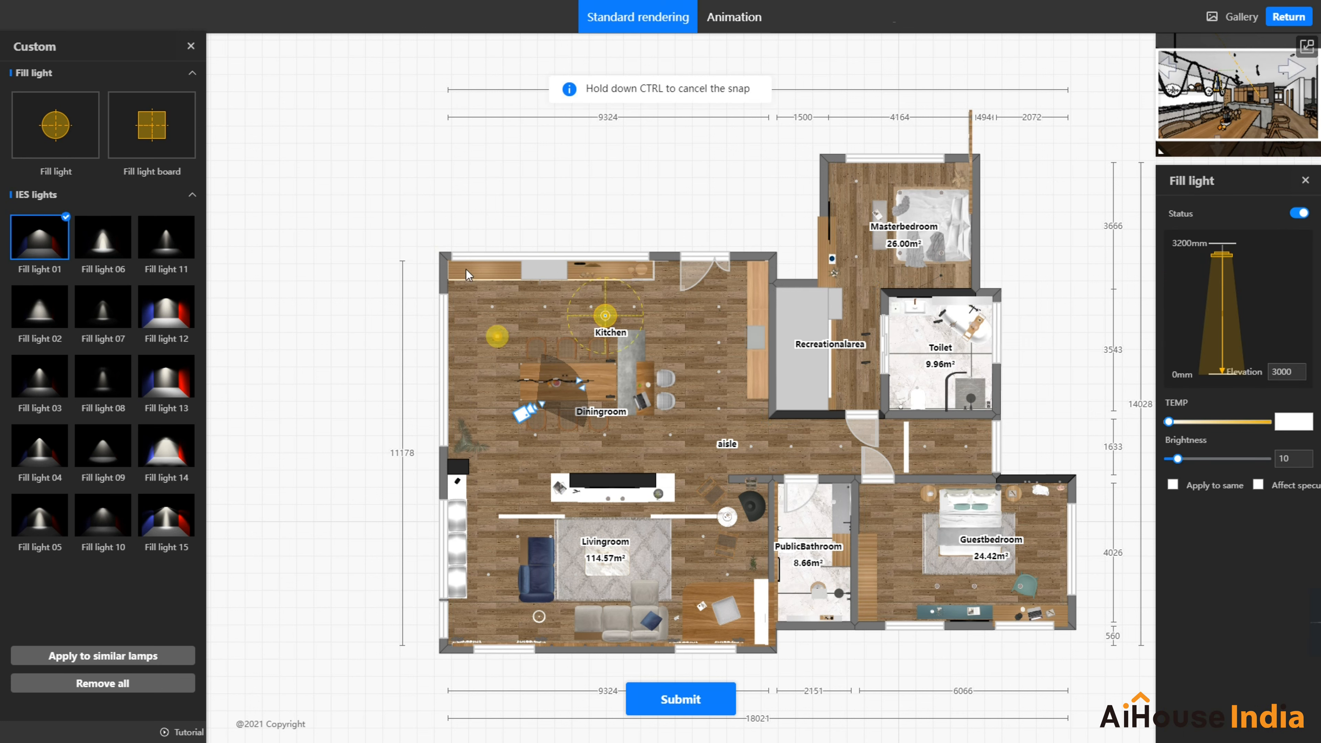
{"action": "left_click", "coordinate": [55, 125]}
{"action": "left_click", "coordinate": [697, 337]}
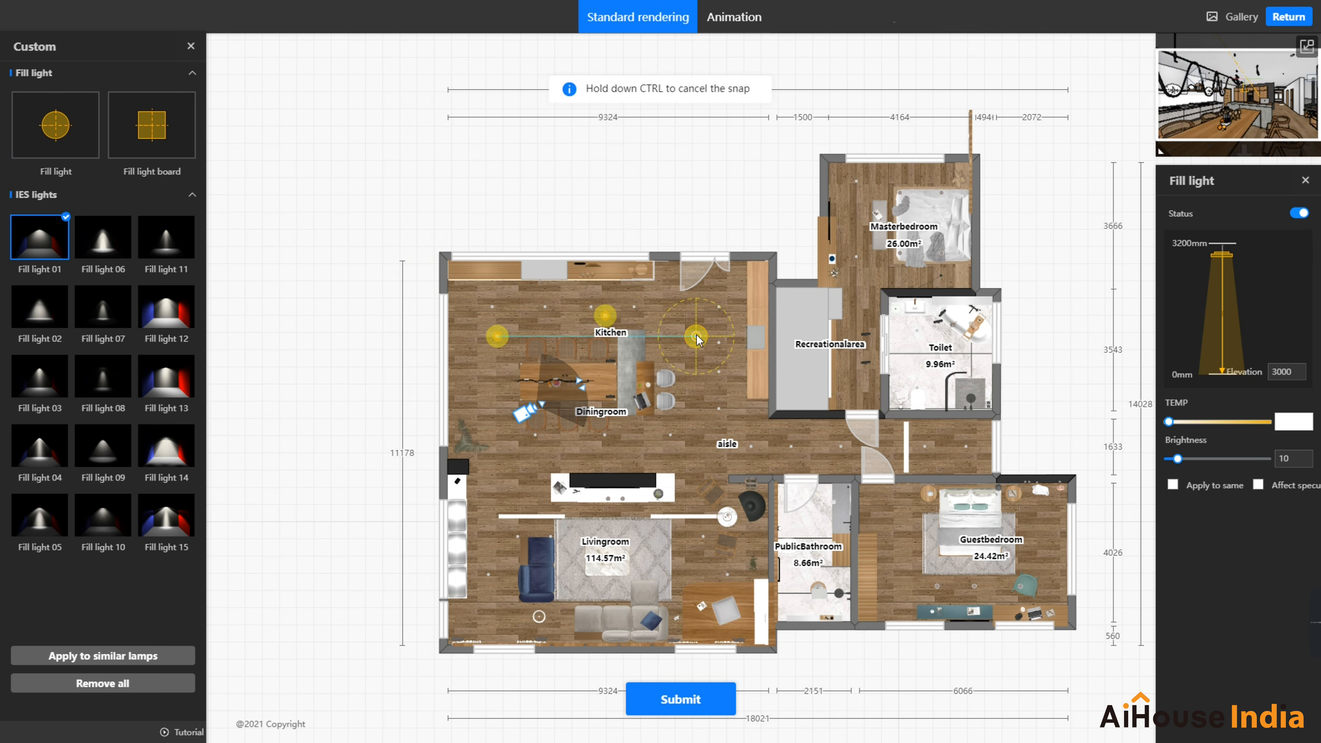
Step: Draw a rectangular fill light board over the dining room area on the floor plan
{"action": "left_click", "coordinate": [151, 143]}
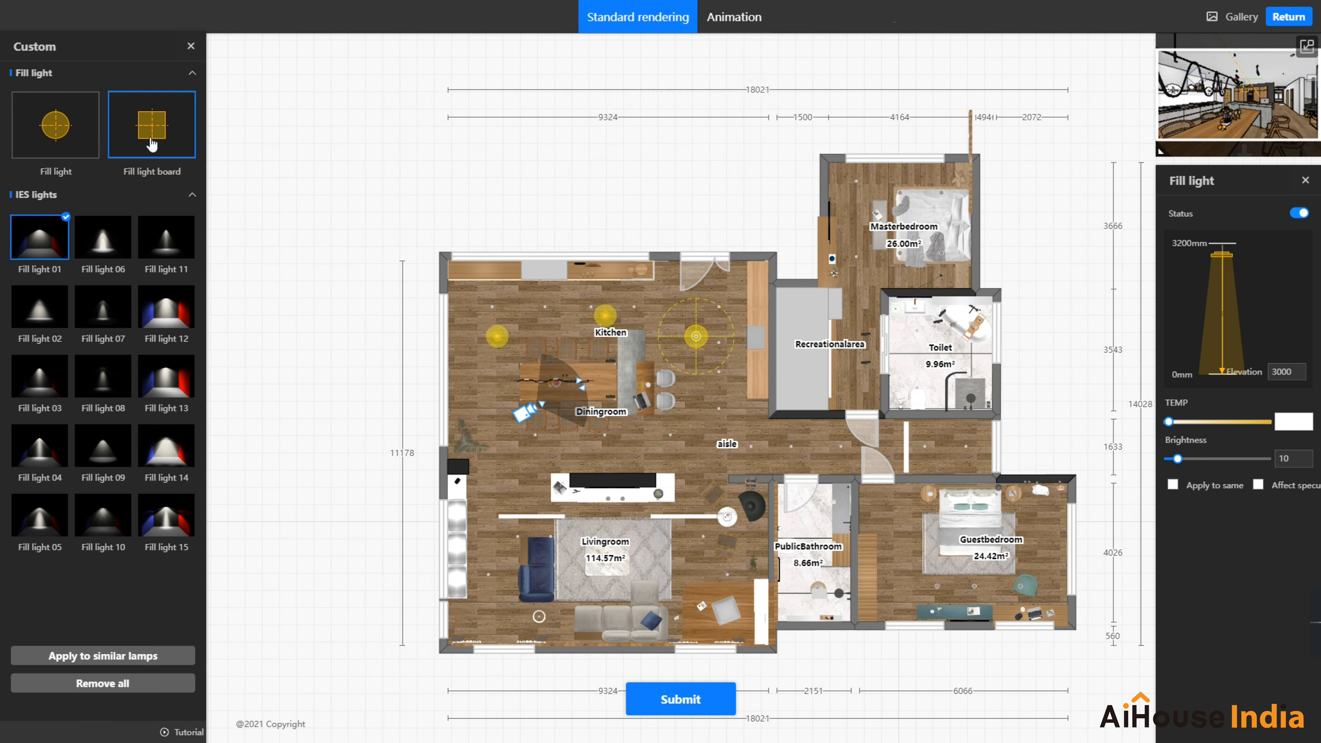
{"action": "mouse_move", "coordinate": [624, 429]}
{"action": "left_mouse_down"}
{"action": "mouse_move", "coordinate": [637, 440]}
{"action": "mouse_move", "coordinate": [700, 369]}
{"action": "mouse_move", "coordinate": [728, 407]}
{"action": "mouse_move", "coordinate": [803, 407]}
{"action": "mouse_move", "coordinate": [647, 436]}
{"action": "left_mouse_up"}
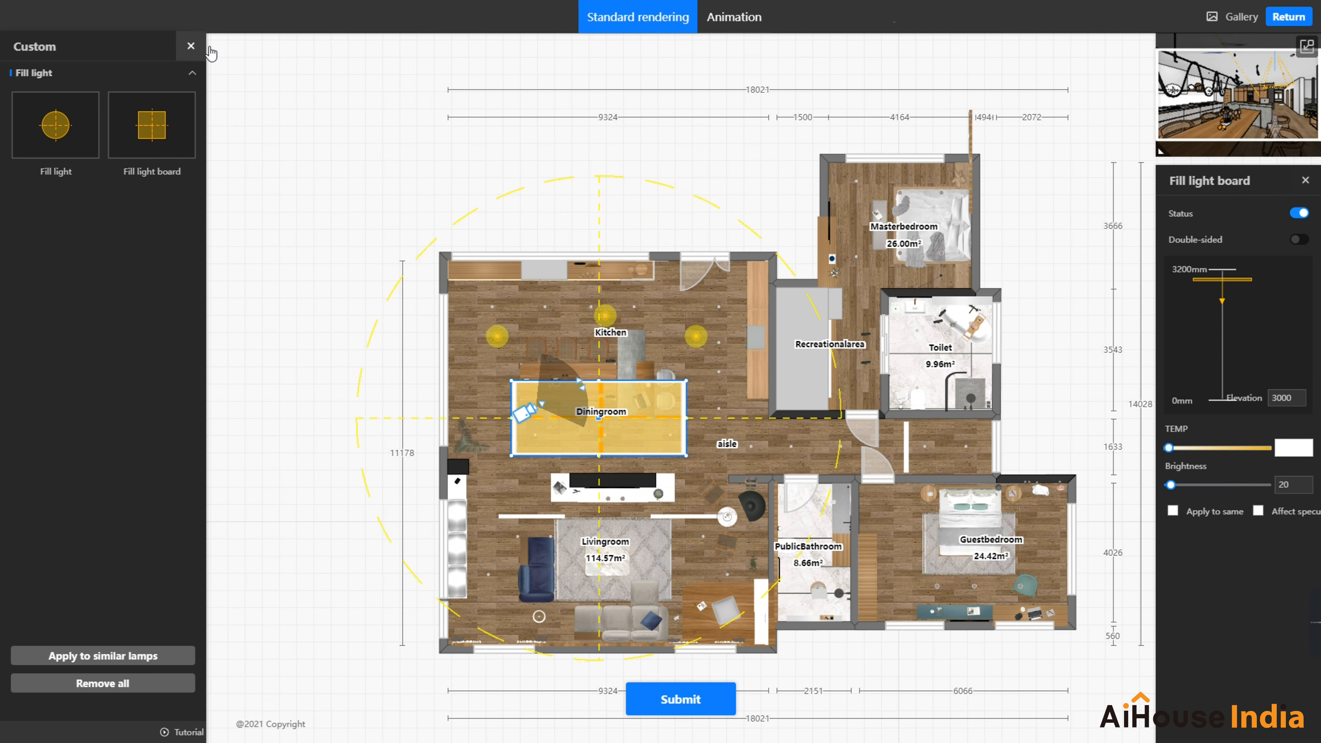
Step: Reopen the settings of the dining room's fill light board to check them, and return to the render settings
{"action": "left_click", "coordinate": [190, 46]}
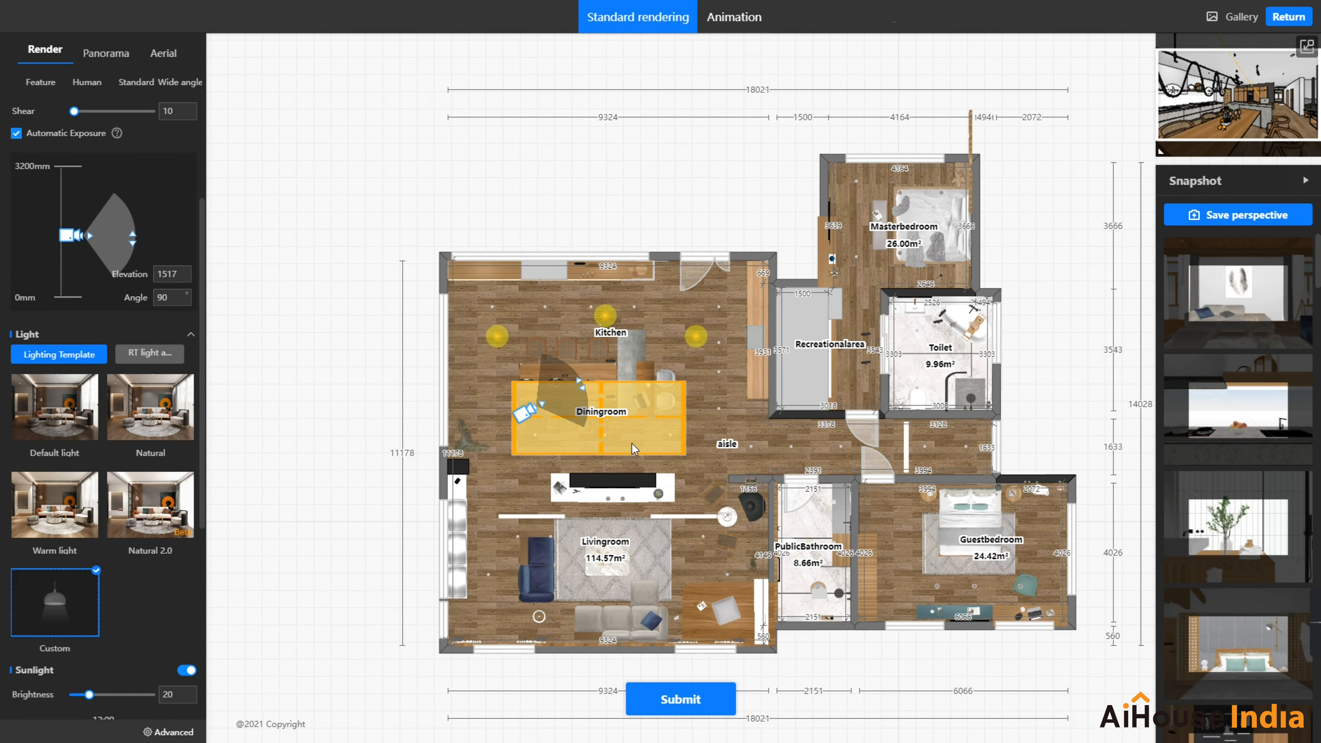
{"action": "left_click", "coordinate": [640, 434]}
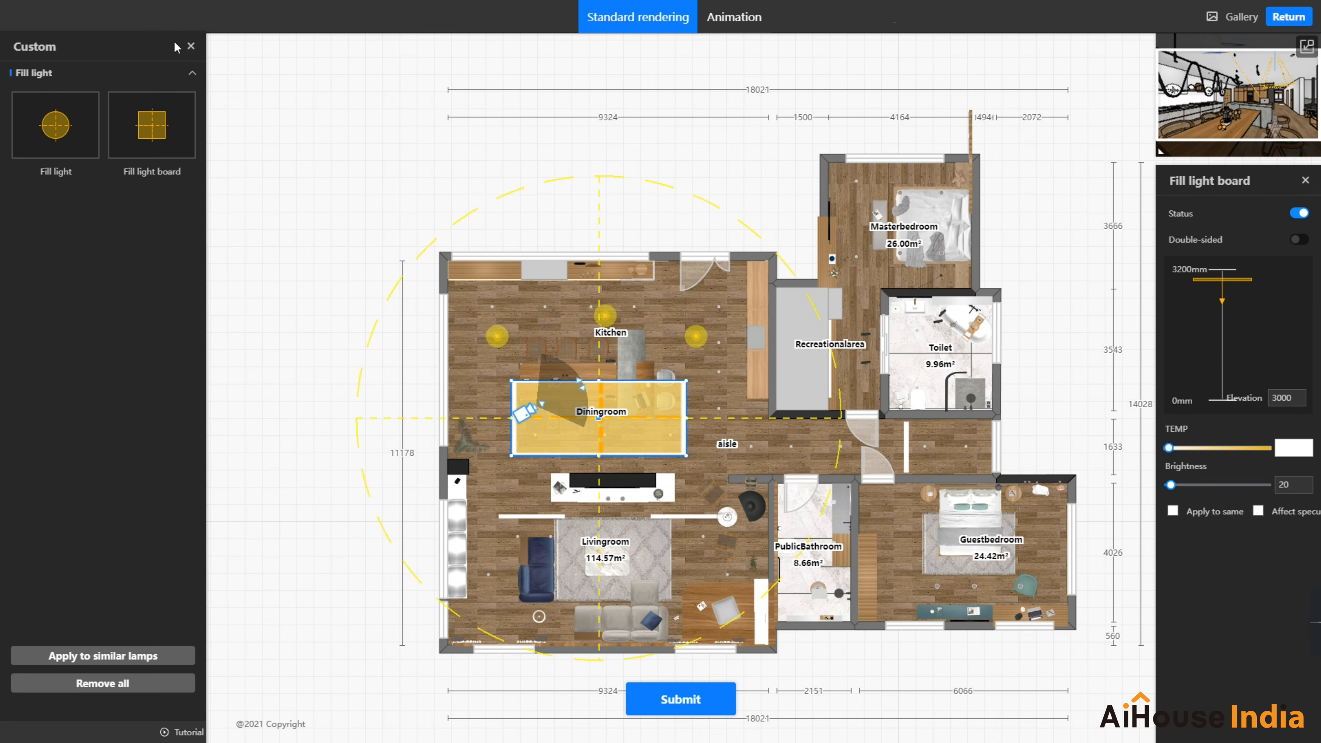
{"action": "left_click", "coordinate": [190, 46]}
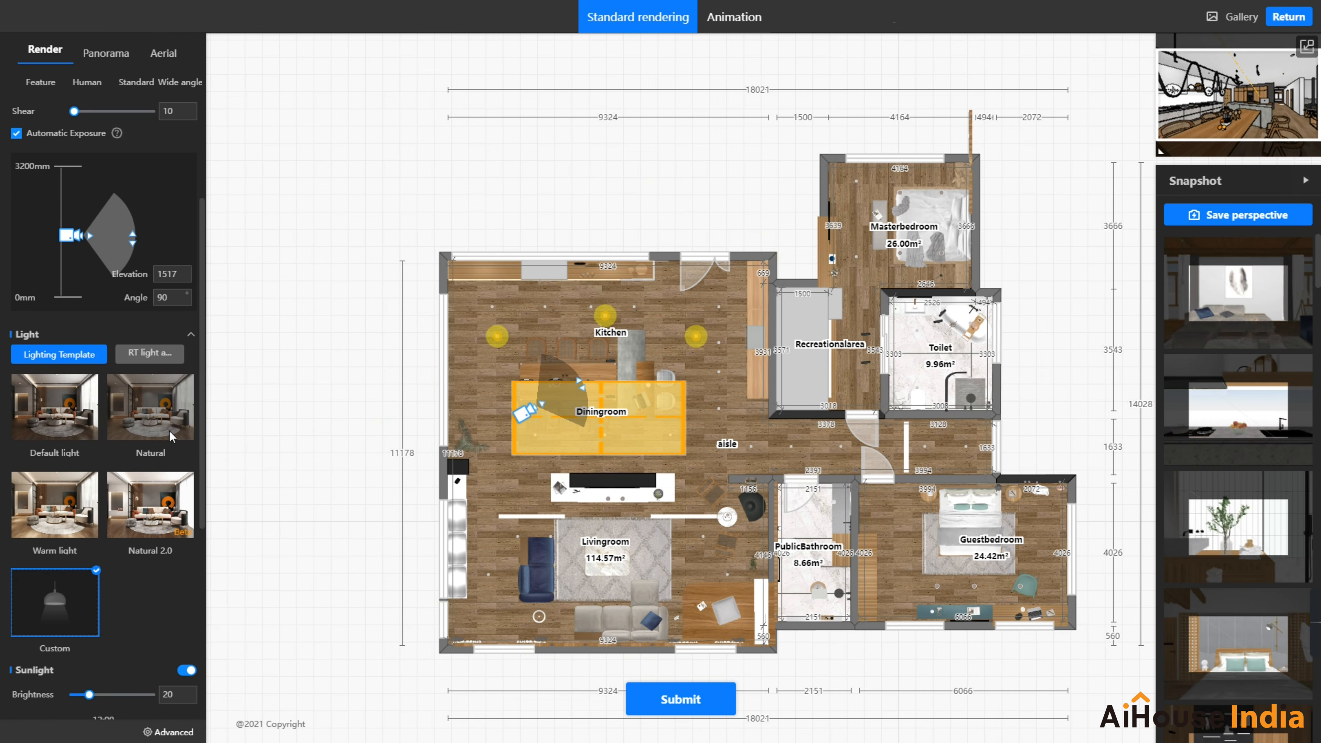
{"action": "left_click", "coordinate": [644, 436]}
{"action": "left_click", "coordinate": [192, 46]}
Step: Raise the sun from the 06:00 side toward 12:00 and turn the sunlight's compass direction from west to north-northwest
{"action": "scroll", "coordinate": [149, 503], "scroll_direction": "down", "scroll_amount": 5}
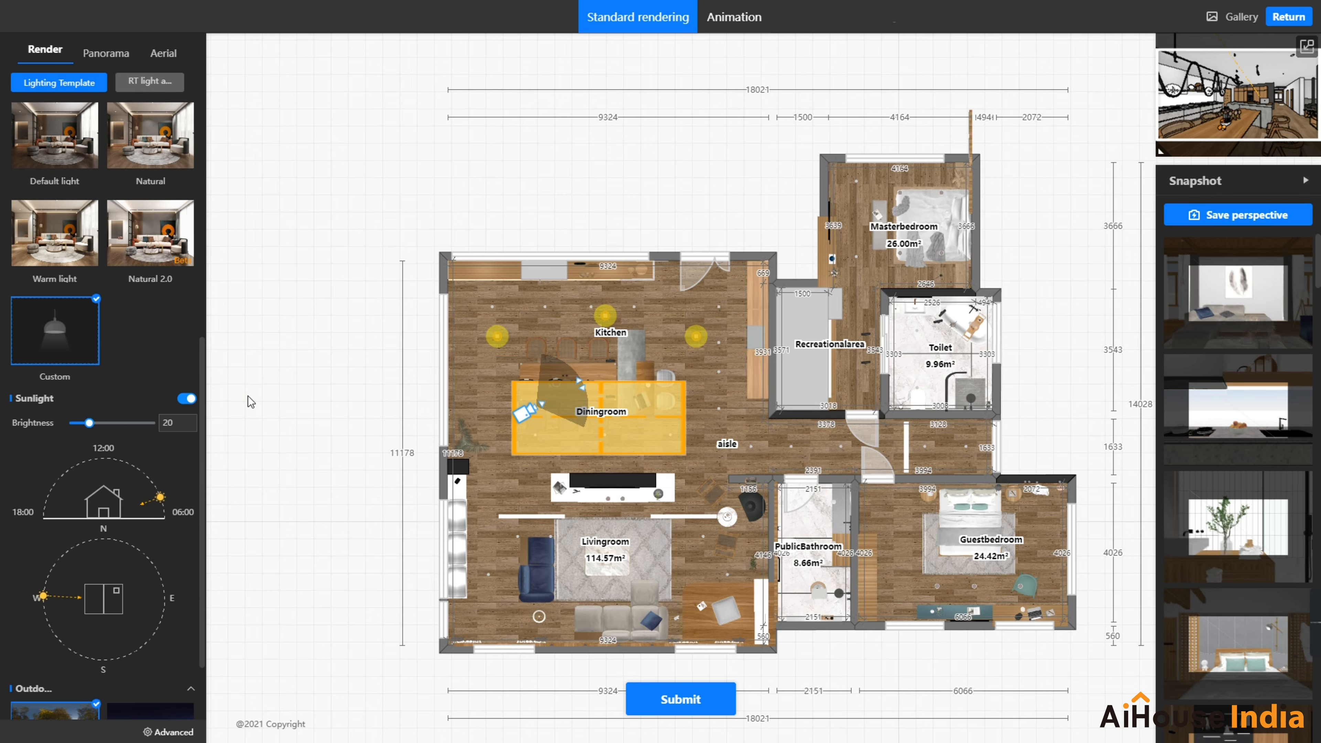
{"action": "scroll", "coordinate": [248, 396], "scroll_direction": "down", "scroll_amount": 5}
{"action": "mouse_move", "coordinate": [339, 437]}
{"action": "left_mouse_down"}
{"action": "mouse_move", "coordinate": [353, 404]}
{"action": "mouse_move", "coordinate": [415, 351]}
{"action": "mouse_move", "coordinate": [450, 362]}
{"action": "left_mouse_up"}
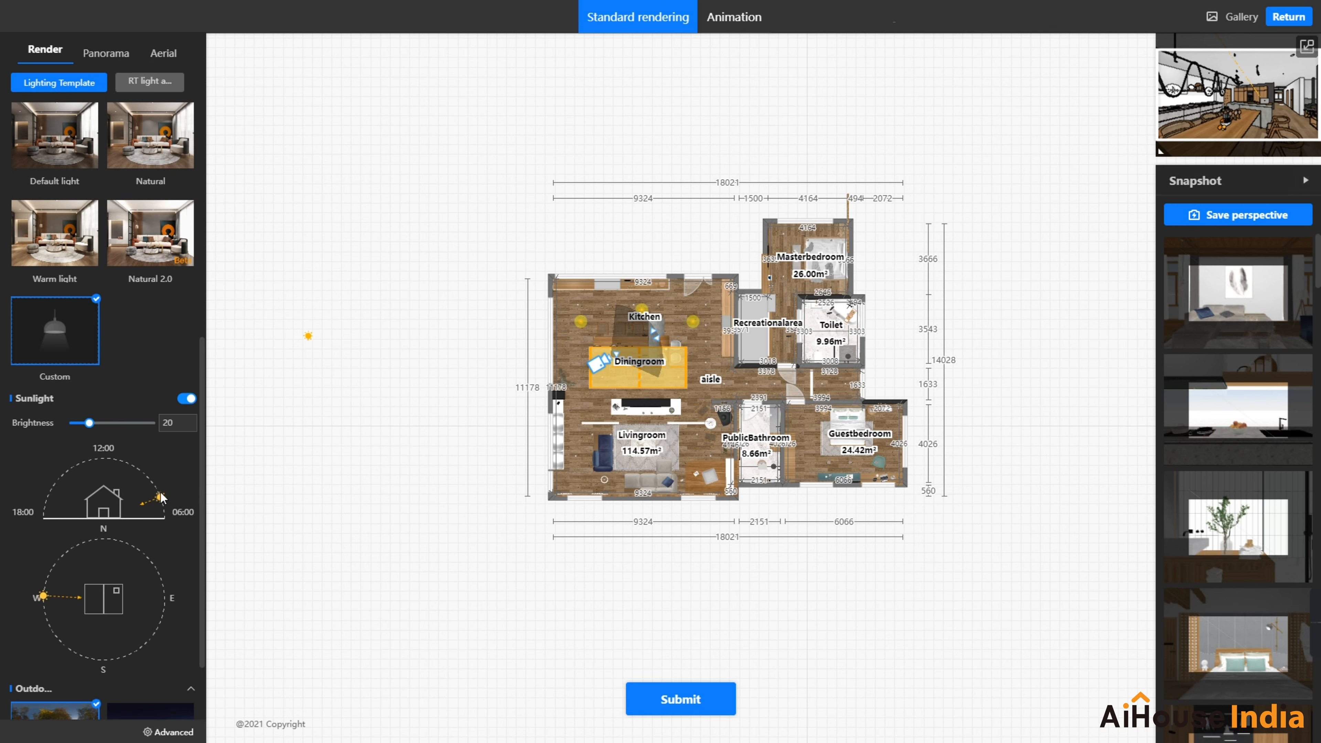
{"action": "left_click_drag", "start_coordinate": [163, 498], "coordinate": [152, 483]}
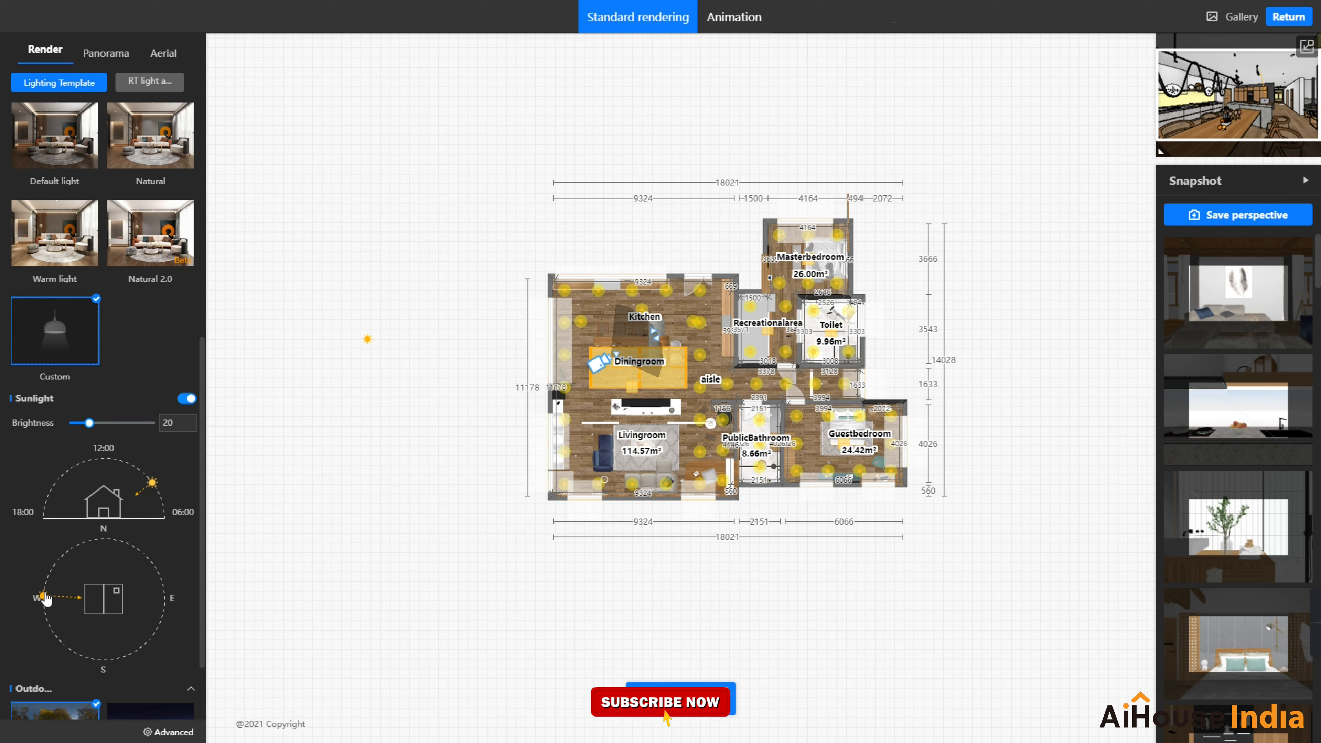
{"action": "mouse_move", "coordinate": [50, 590]}
{"action": "left_mouse_down"}
{"action": "mouse_move", "coordinate": [60, 567]}
{"action": "mouse_move", "coordinate": [87, 562]}
{"action": "left_mouse_up"}
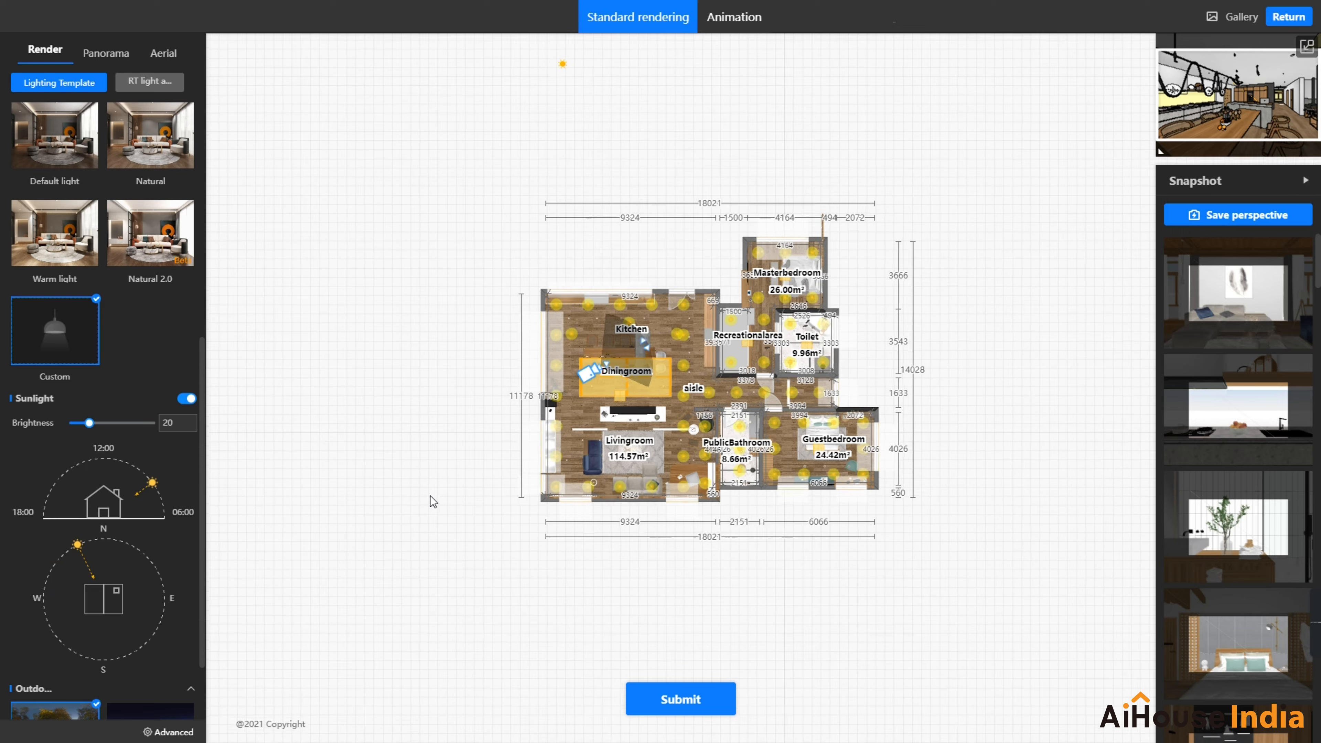
{"action": "left_click_drag", "start_coordinate": [81, 549], "coordinate": [108, 543]}
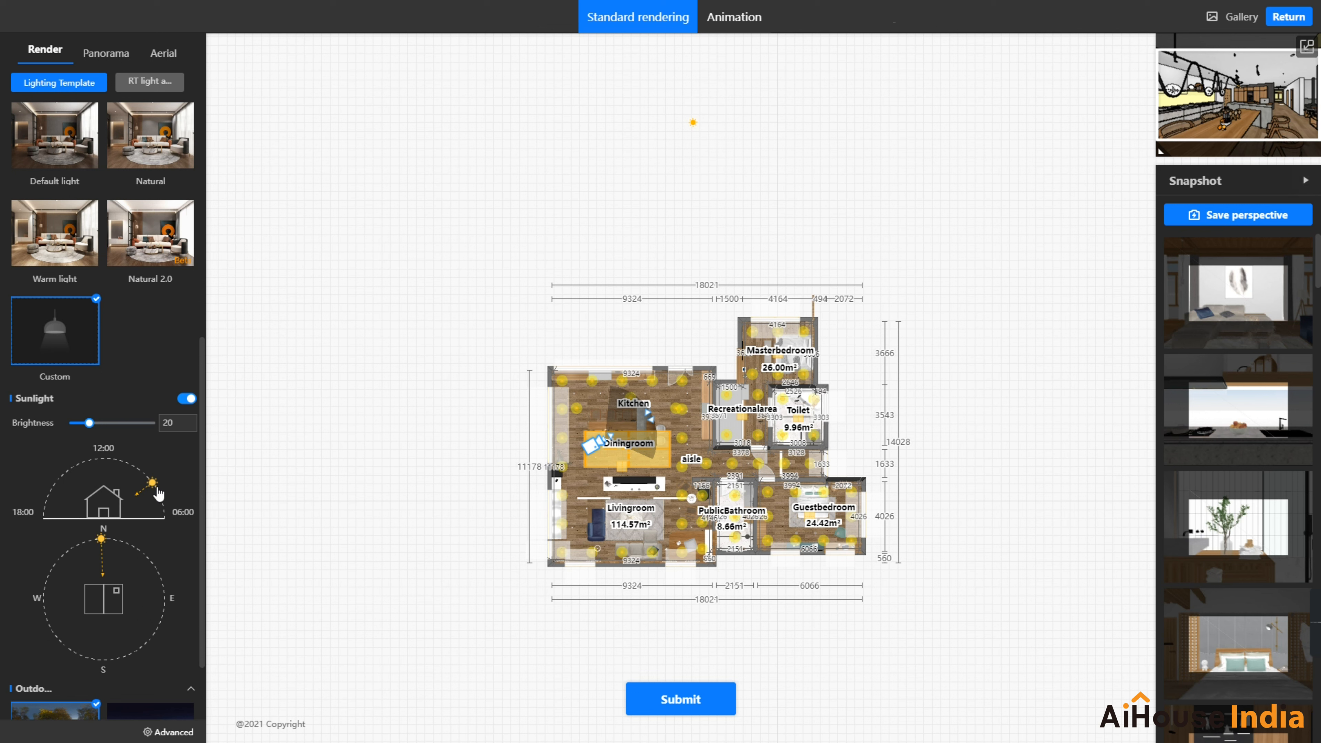
{"action": "left_click_drag", "start_coordinate": [151, 482], "coordinate": [139, 461]}
{"action": "left_click_drag", "start_coordinate": [99, 542], "coordinate": [73, 547]}
Step: Preview the daytime outdoor scenes, including Grassland and Seaside ferry, and keep Golden autumn as the daytime background
{"action": "scroll", "coordinate": [143, 593], "scroll_direction": "down", "scroll_amount": 2}
{"action": "scroll", "coordinate": [141, 595], "scroll_direction": "up", "scroll_amount": 2}
{"action": "scroll", "coordinate": [136, 590], "scroll_direction": "down", "scroll_amount": 2}
{"action": "mouse_move", "coordinate": [87, 600]}
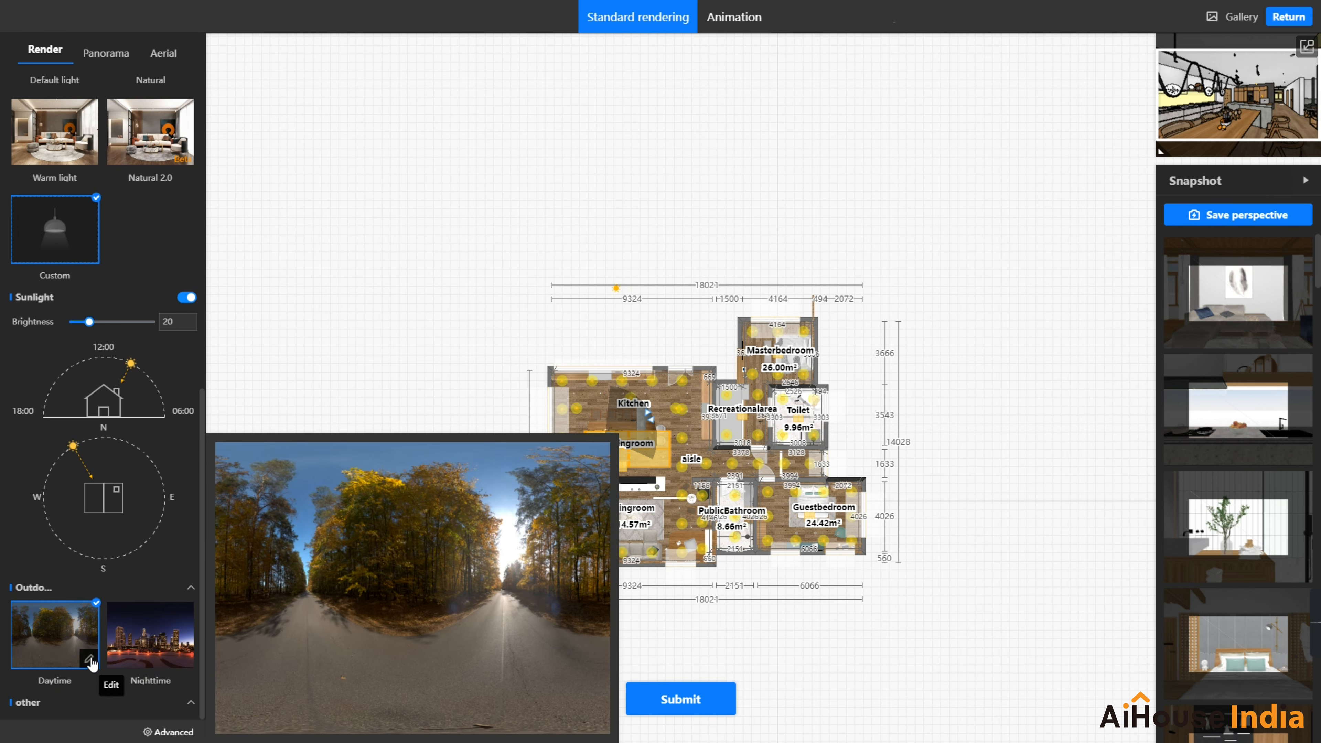
{"action": "left_click", "coordinate": [89, 660]}
{"action": "mouse_move", "coordinate": [84, 104]}
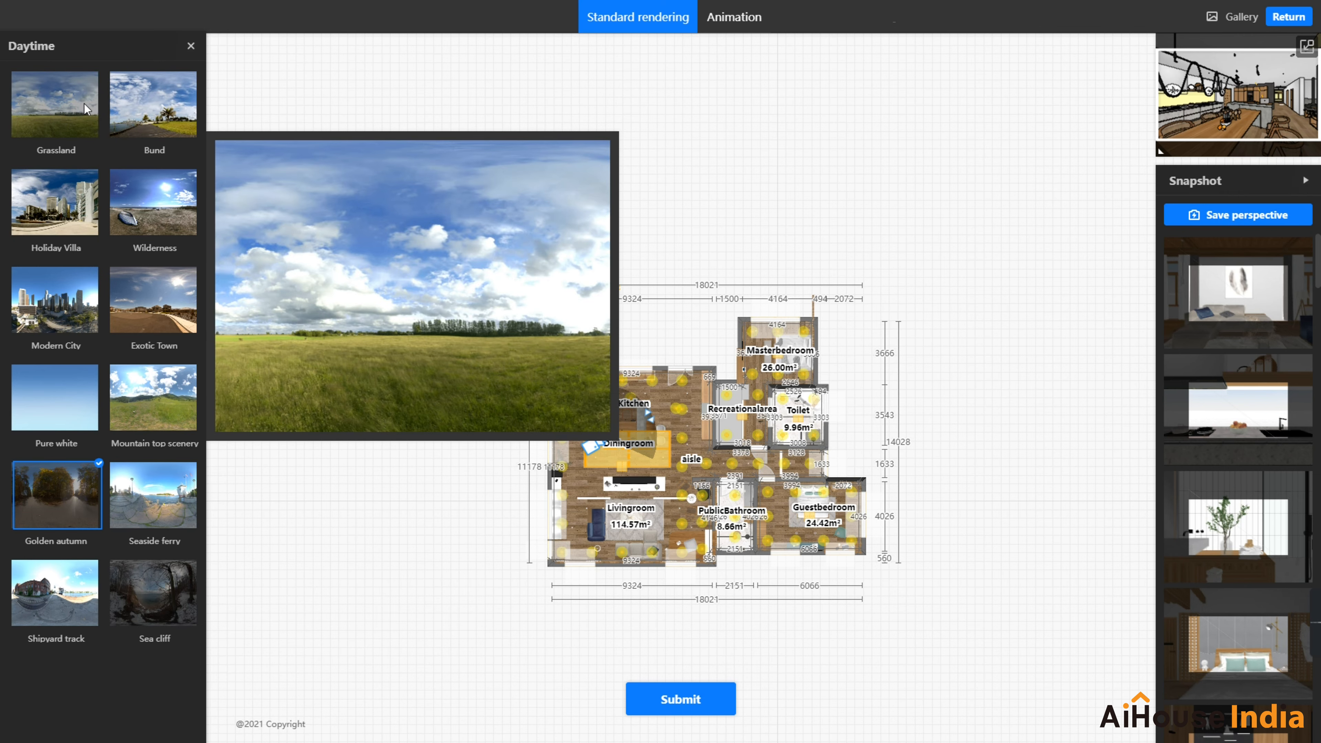
{"action": "mouse_move", "coordinate": [141, 491]}
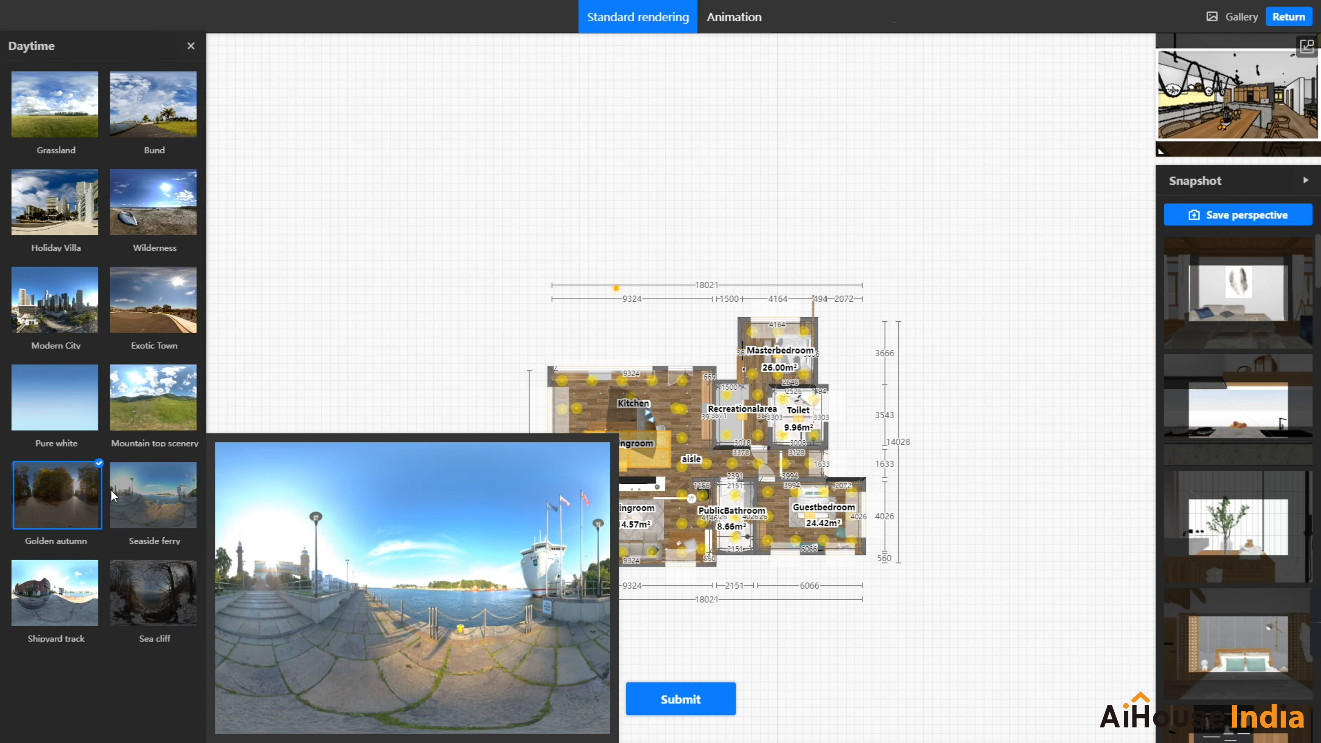
{"action": "left_click", "coordinate": [173, 507]}
{"action": "left_click", "coordinate": [55, 494]}
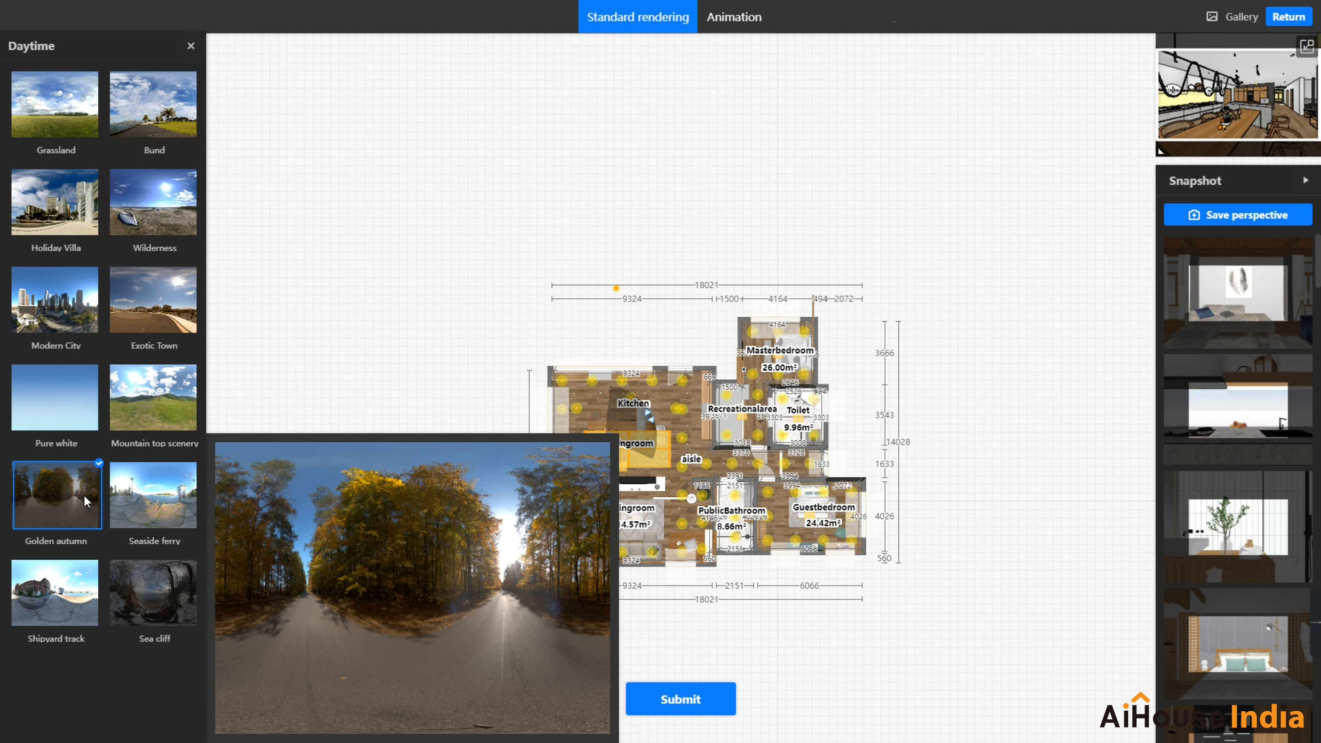
{"action": "left_click", "coordinate": [191, 47]}
Step: Switch the outdoor scene to Nighttime with Charming Magic City and preview the Art Courtyard background
{"action": "mouse_move", "coordinate": [154, 634]}
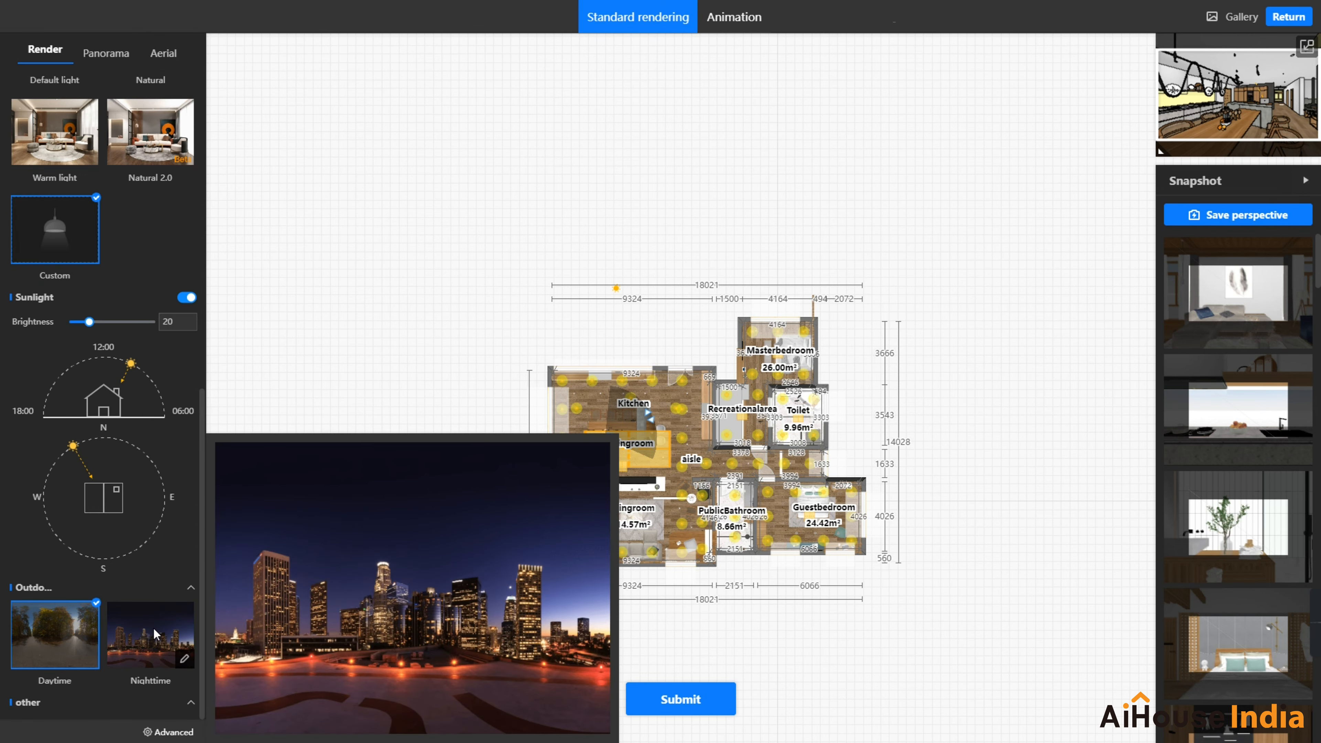
{"action": "left_click", "coordinate": [185, 661]}
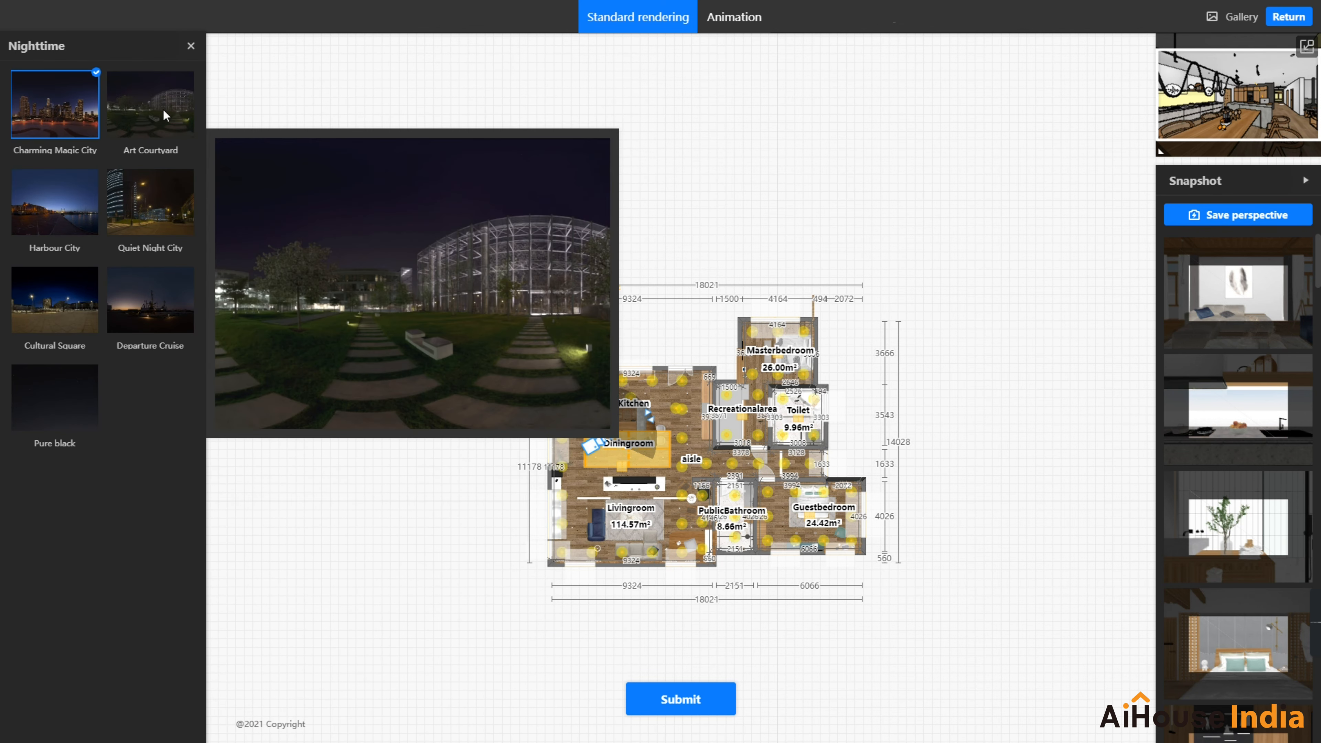
{"action": "left_click", "coordinate": [191, 47]}
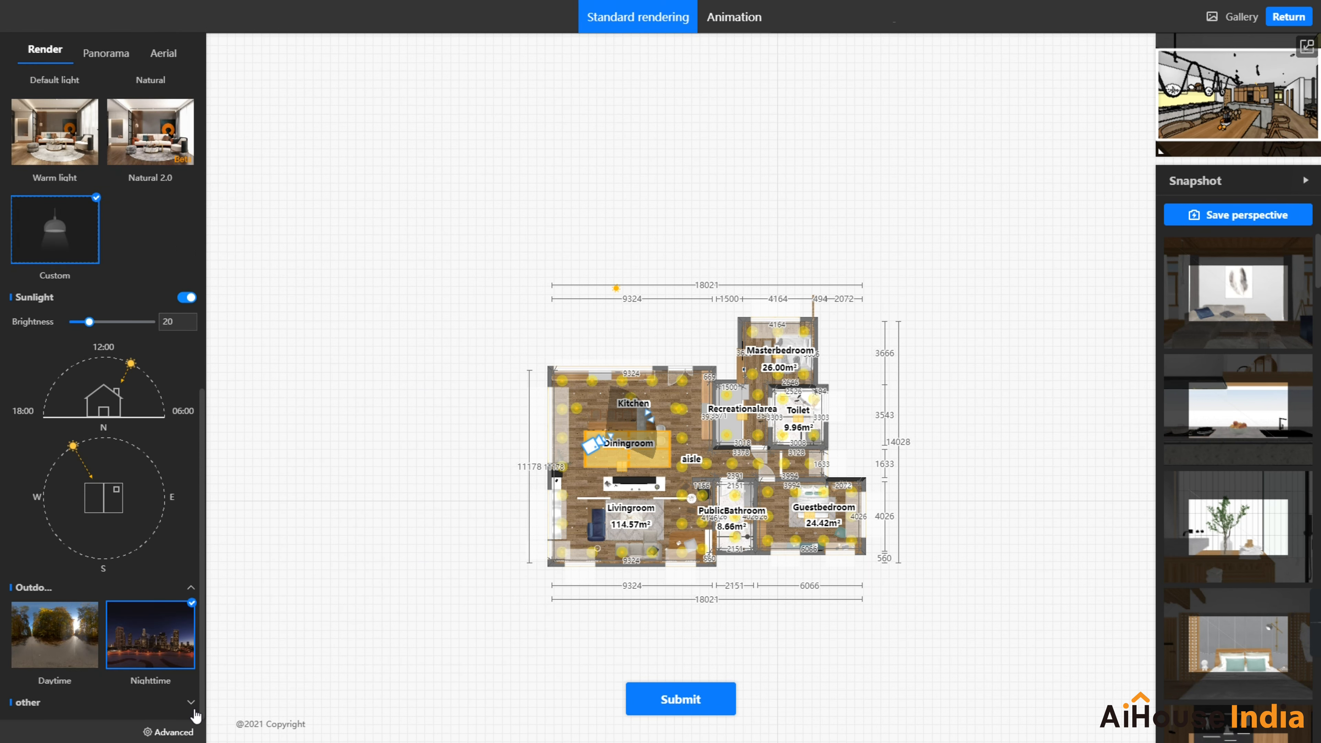
Step: Go back over the render settings and switch the render type to Panorama
{"action": "scroll", "coordinate": [177, 442], "scroll_direction": "up", "scroll_amount": 4}
{"action": "scroll", "coordinate": [173, 435], "scroll_direction": "up", "scroll_amount": 7}
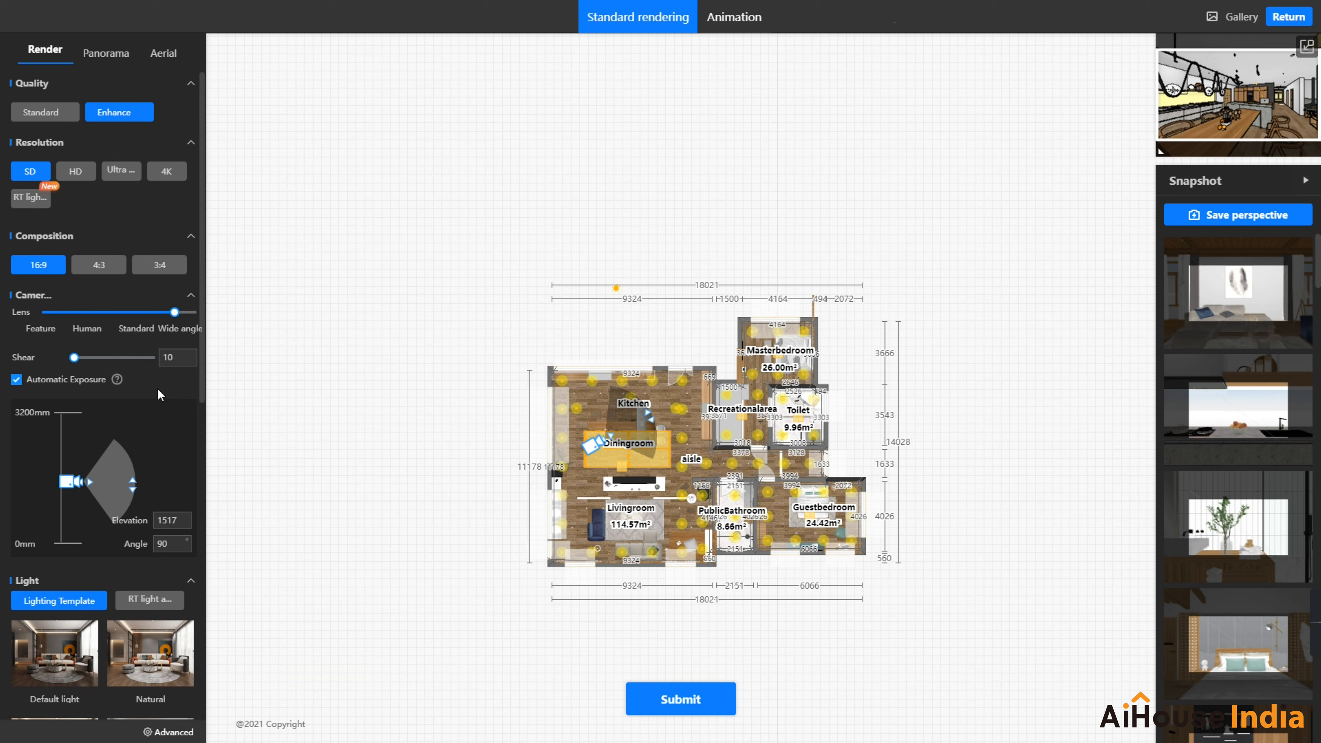
{"action": "scroll", "coordinate": [410, 351], "scroll_direction": "up", "scroll_amount": 1}
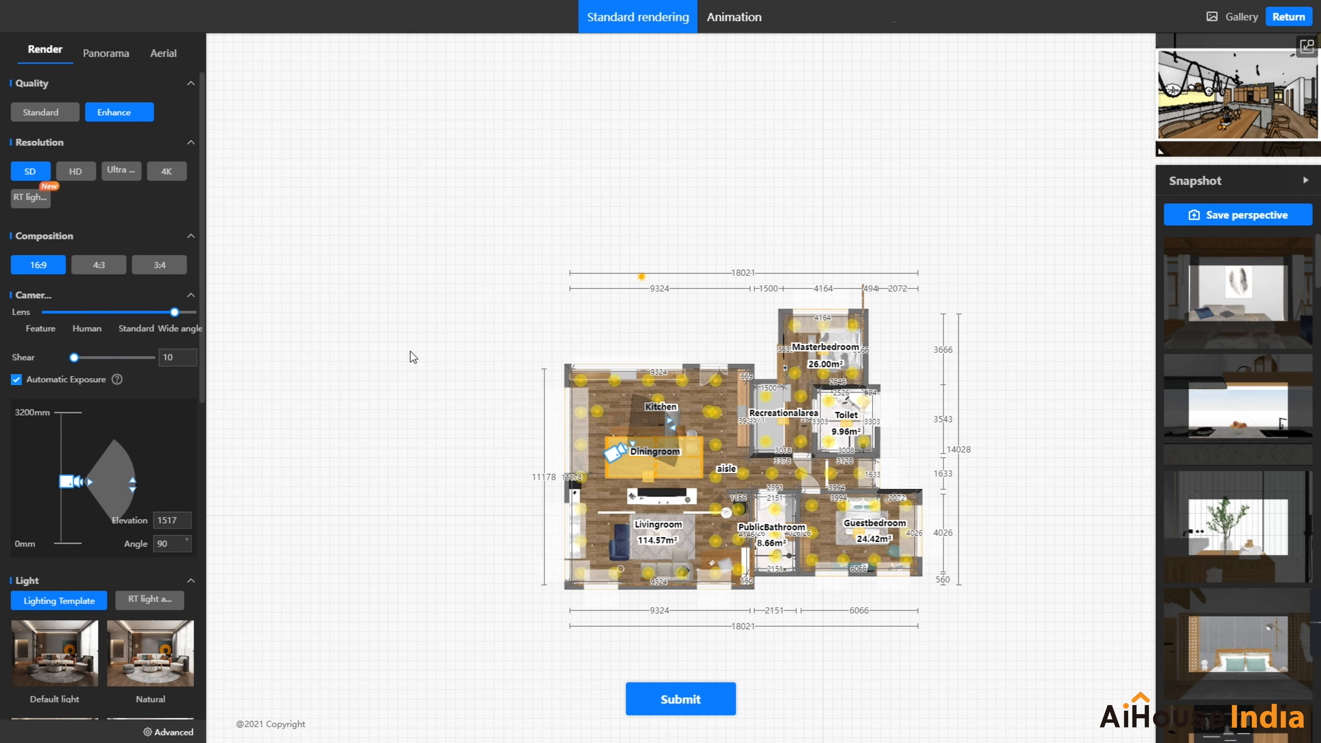
{"action": "scroll", "coordinate": [645, 344], "scroll_direction": "up", "scroll_amount": 1}
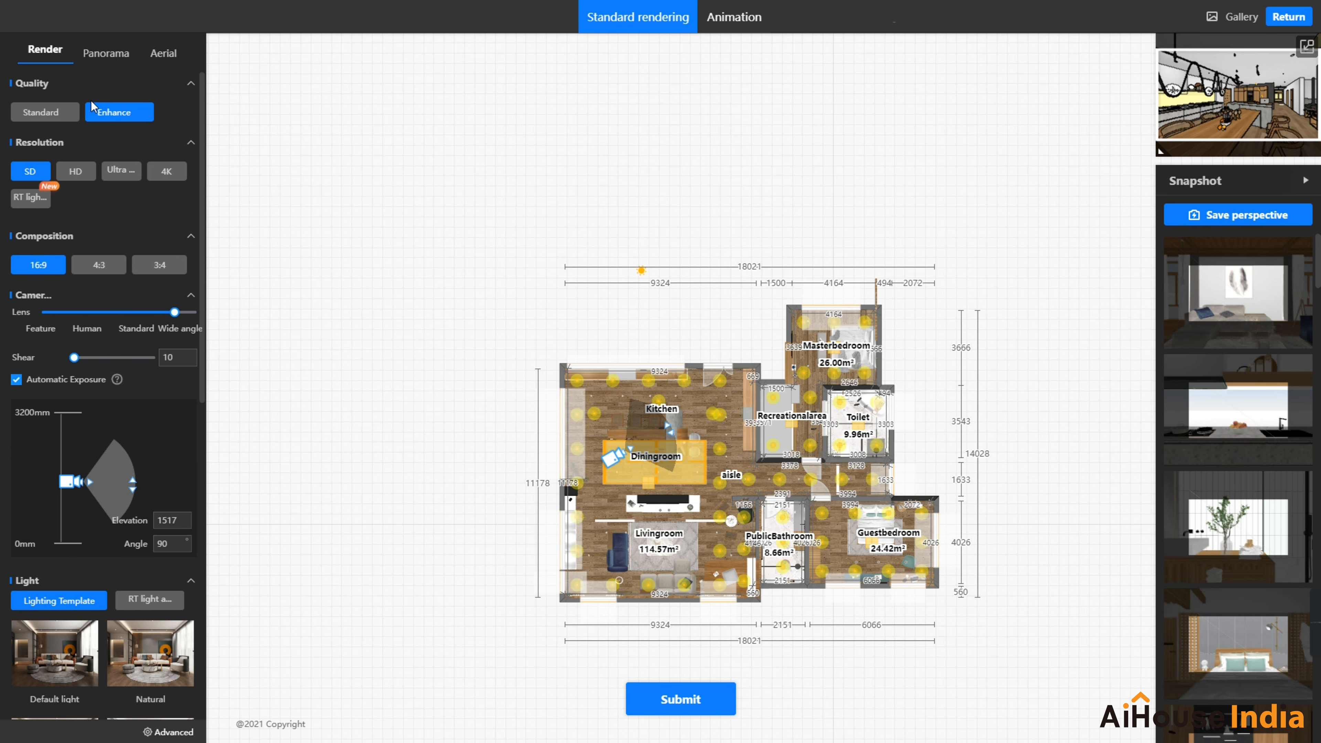
{"action": "left_click", "coordinate": [104, 55]}
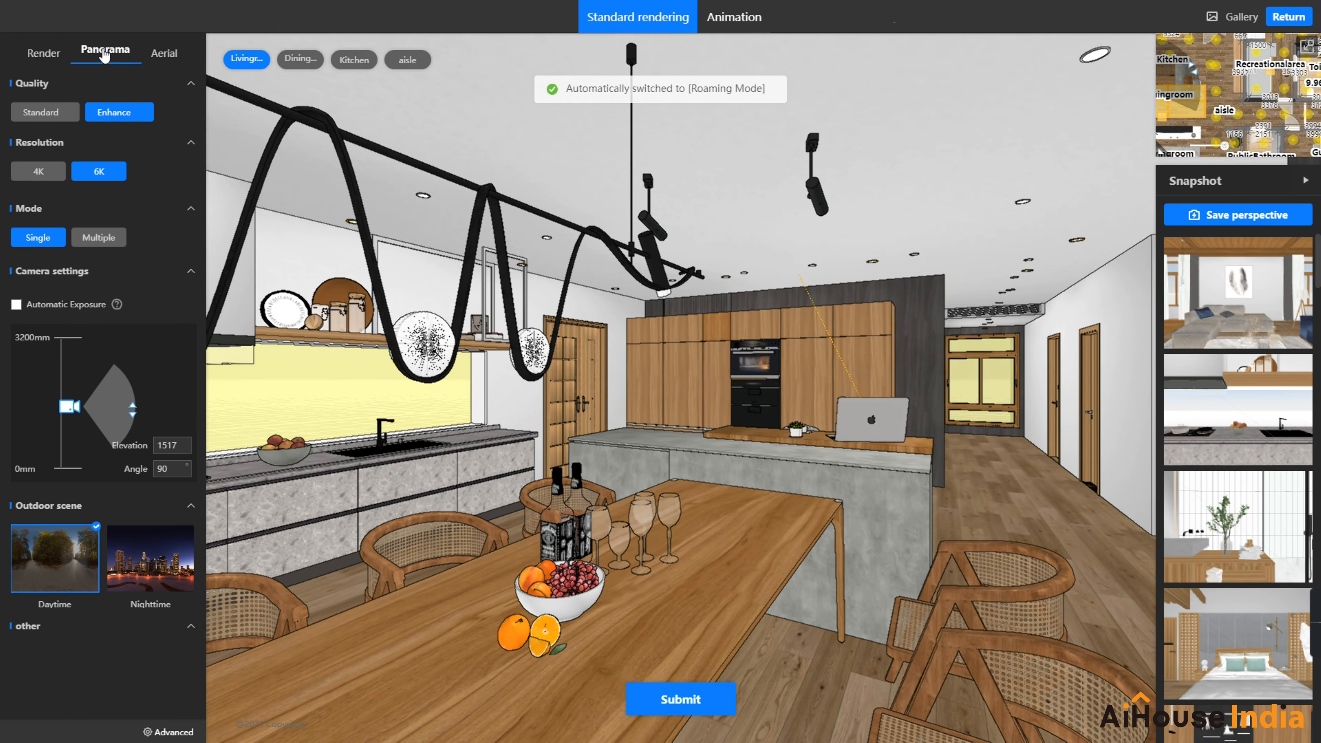
{"action": "left_click", "coordinate": [45, 54]}
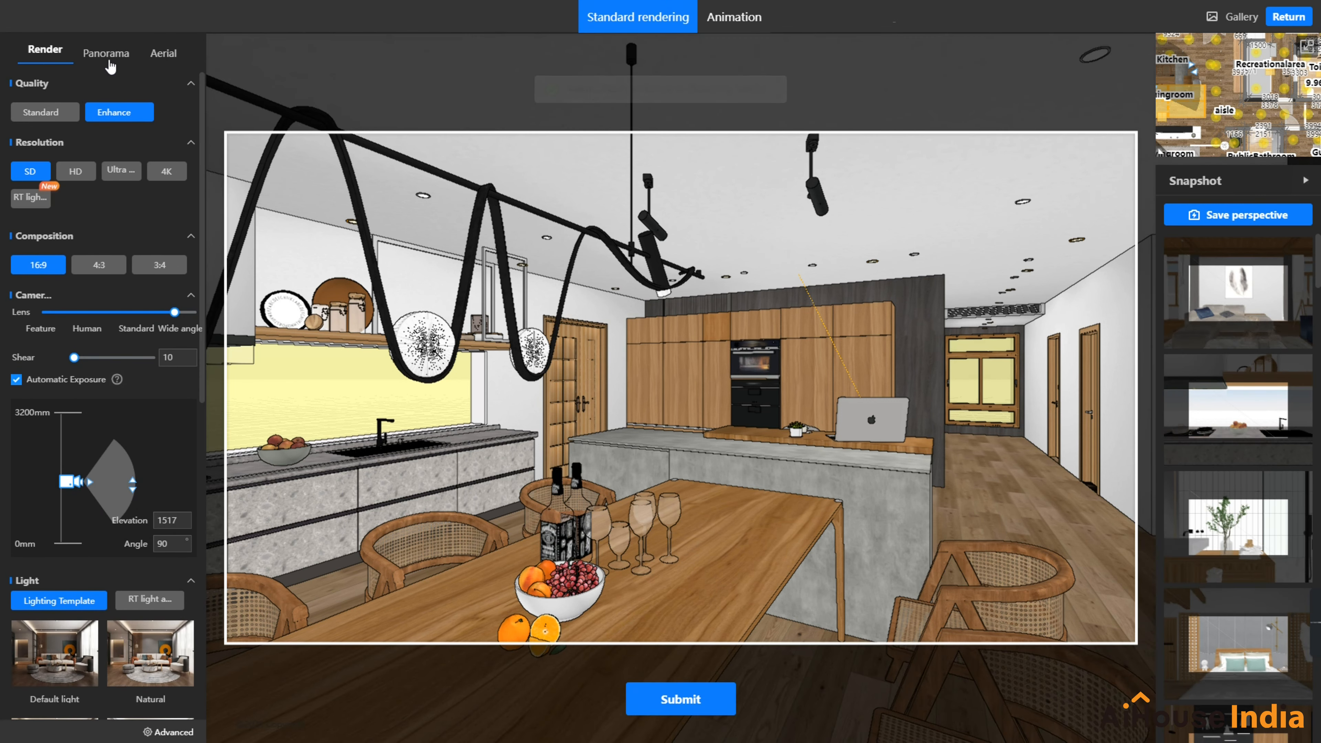
{"action": "left_click", "coordinate": [108, 61]}
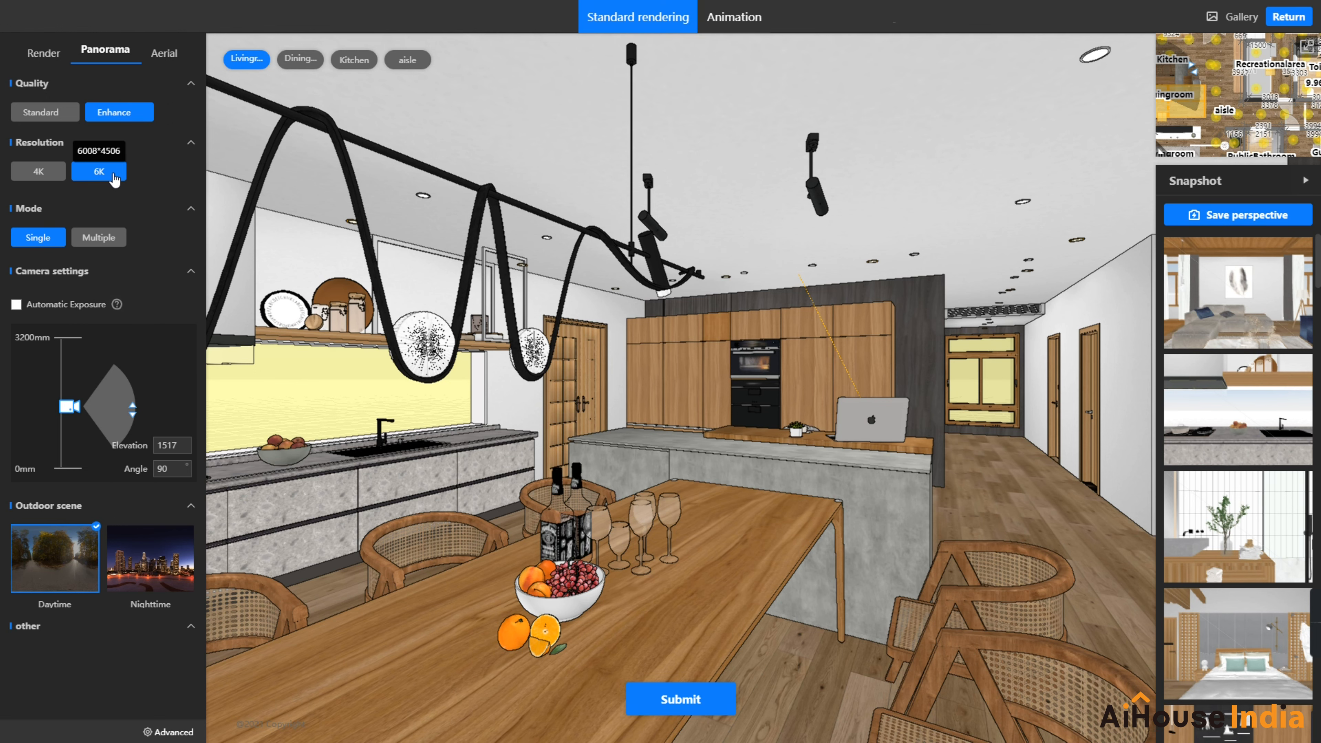
Step: Move the panorama camera to the middle of the dining room and turn its view toward the kitchen counter and wooden door
{"action": "left_click_drag", "start_coordinate": [773, 414], "coordinate": [813, 384]}
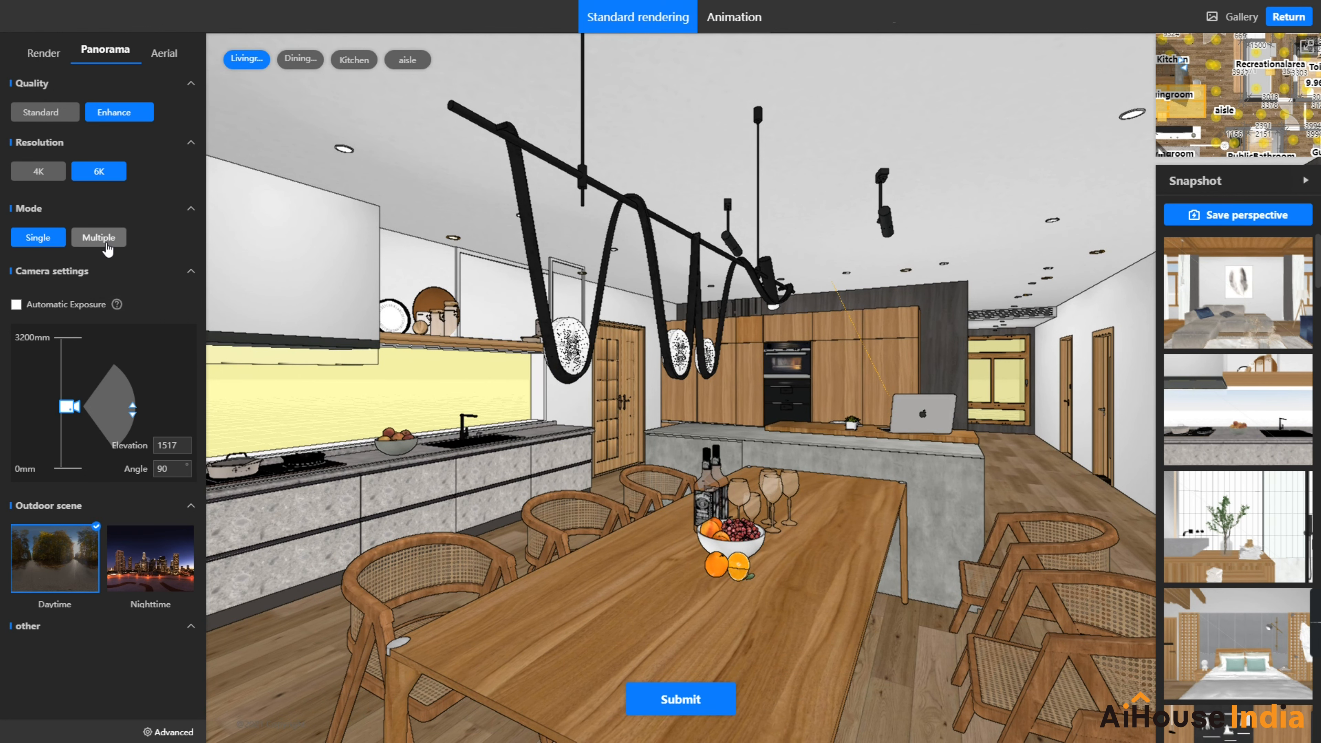
{"action": "left_click", "coordinate": [1306, 46]}
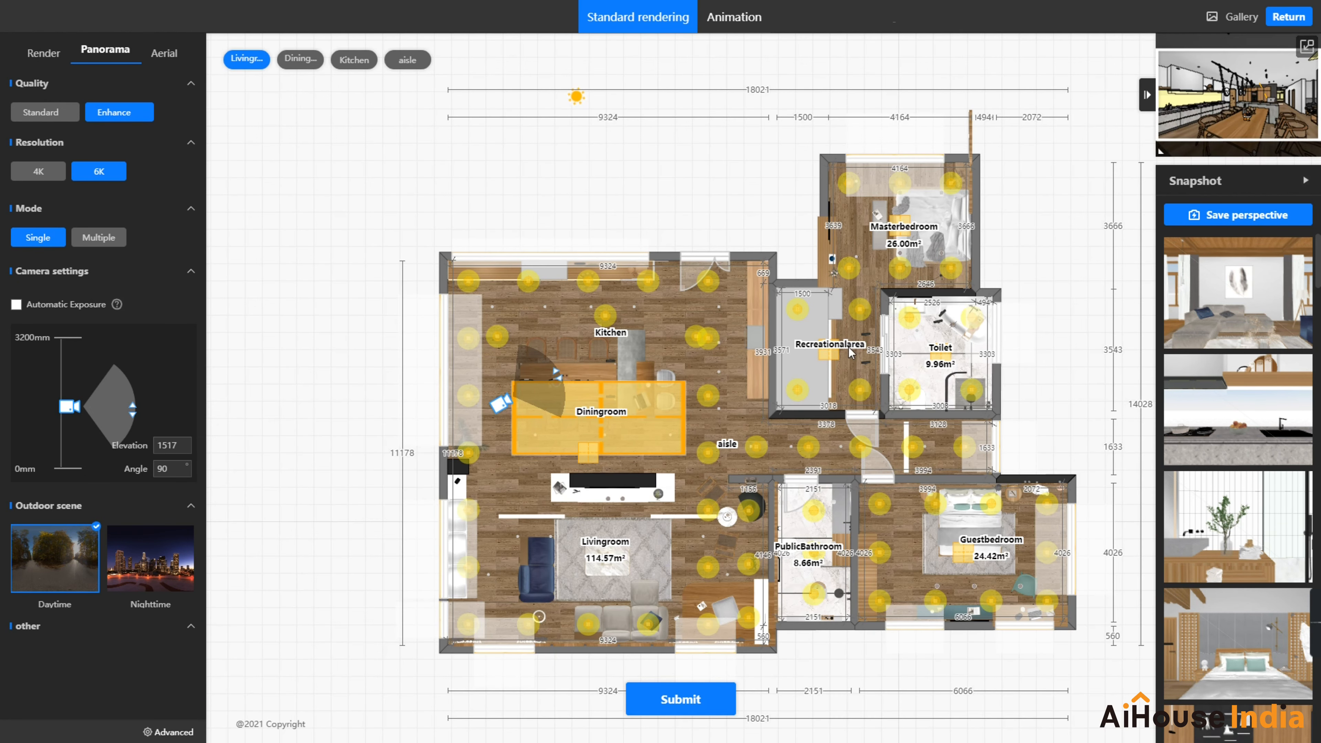
{"action": "left_click_drag", "start_coordinate": [690, 210], "coordinate": [683, 180]}
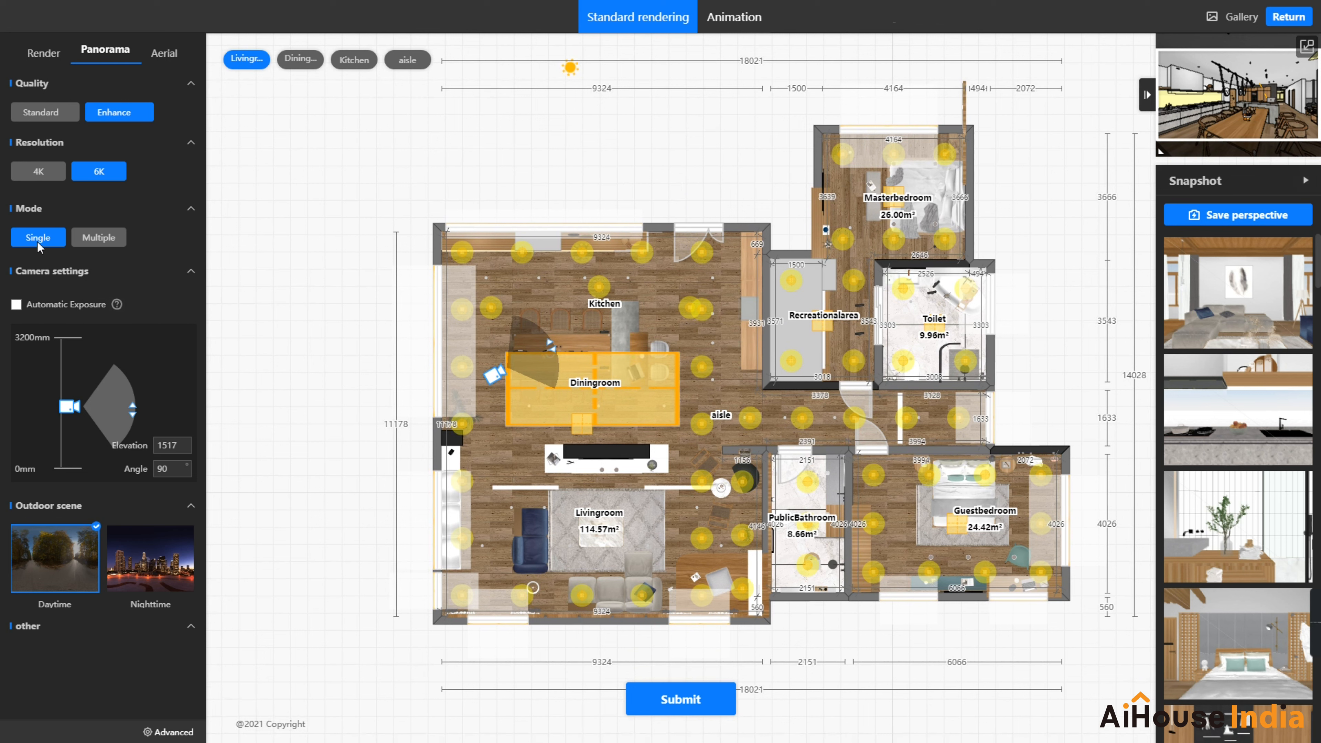
{"action": "left_click_drag", "start_coordinate": [495, 375], "coordinate": [593, 394]}
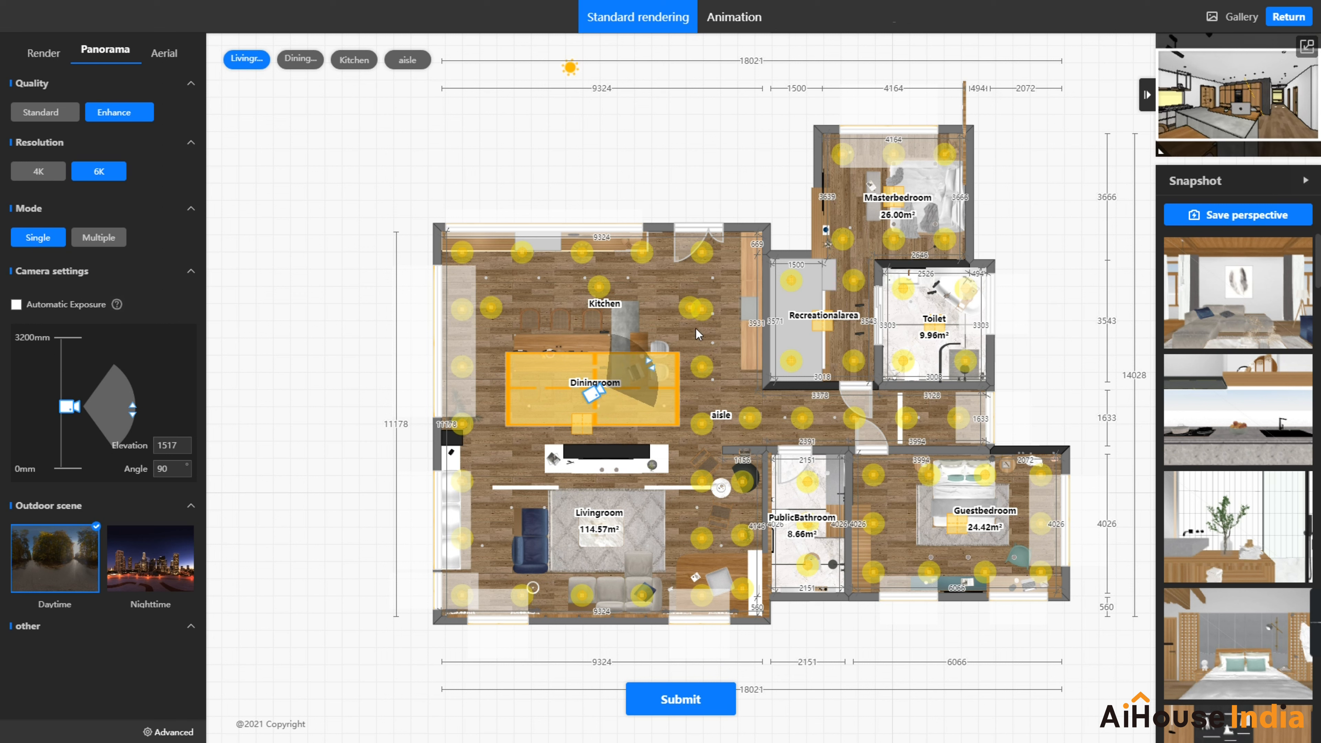
{"action": "left_click", "coordinate": [1306, 47]}
{"action": "left_click_drag", "start_coordinate": [898, 326], "coordinate": [730, 331]}
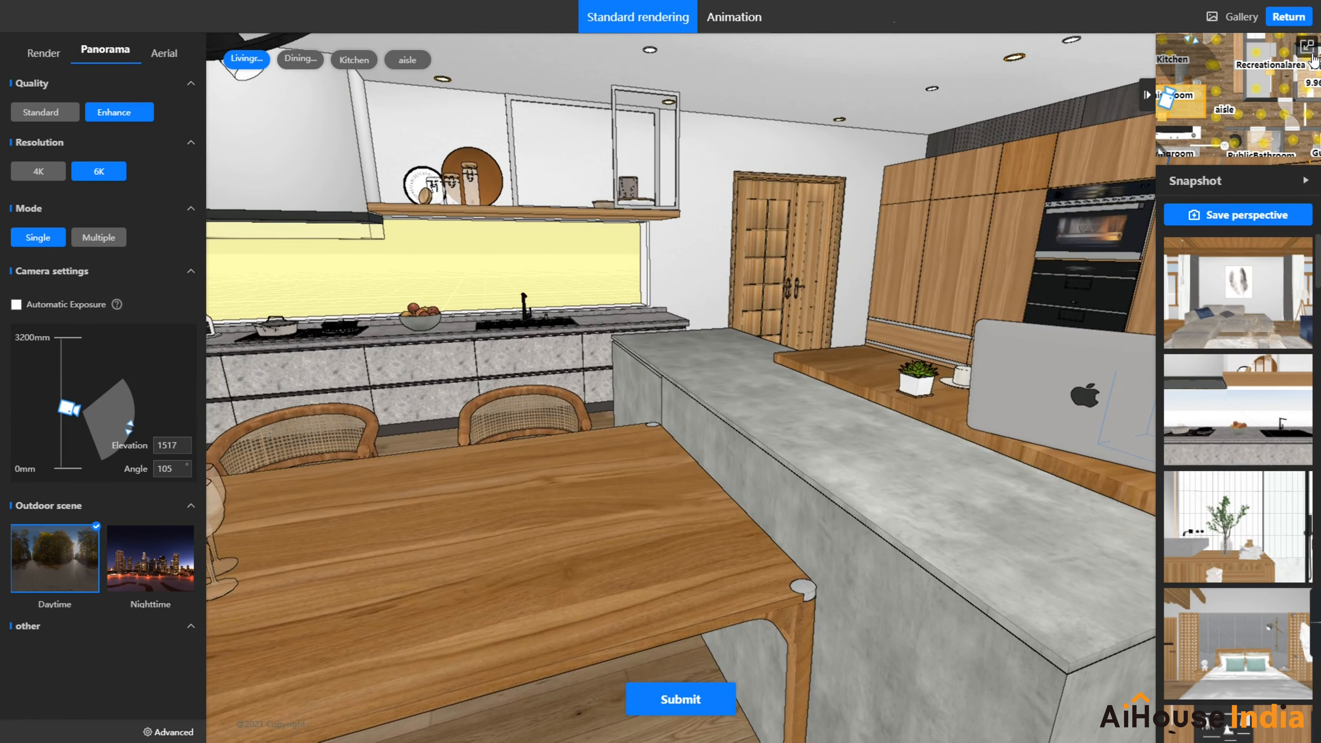
Step: Set the panorama mode to Multiple and place linked nodes in the dining room, living room, public bathroom, toilet and master bedroom
{"action": "left_click", "coordinate": [1308, 50]}
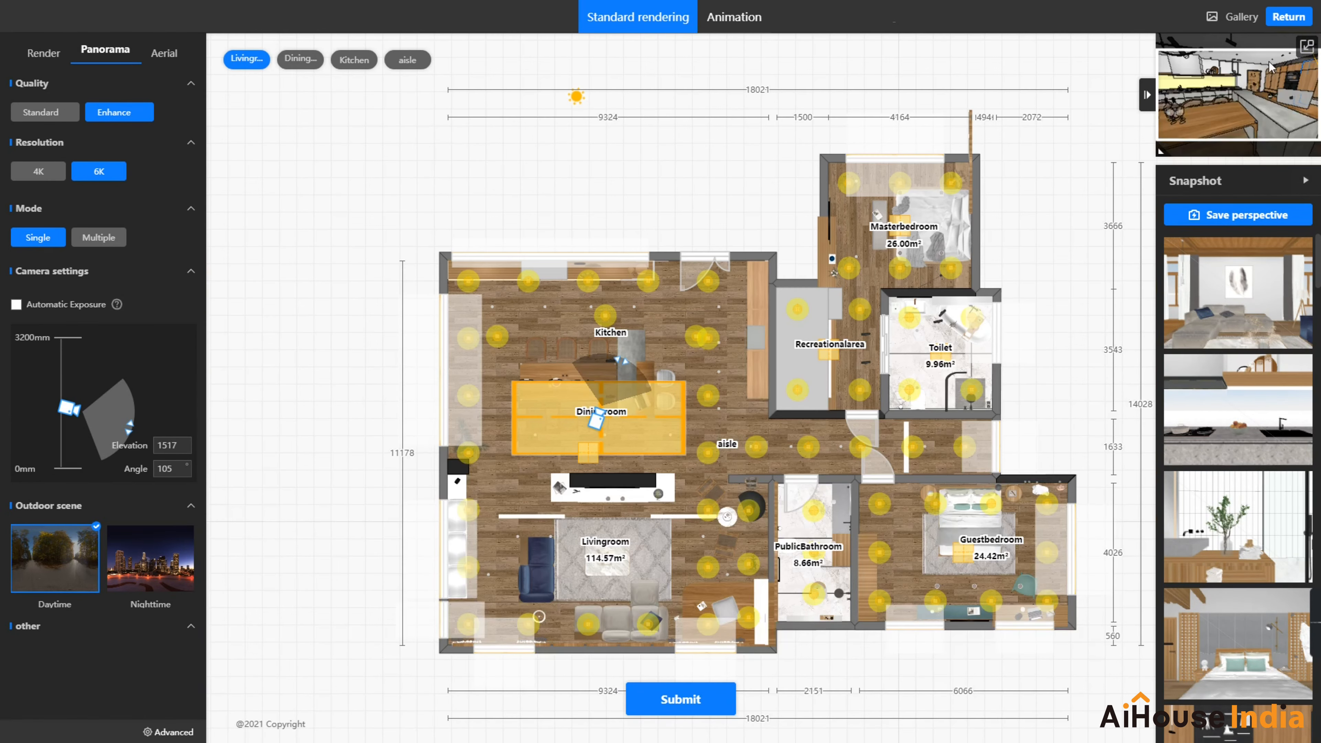
{"action": "left_click", "coordinate": [95, 238]}
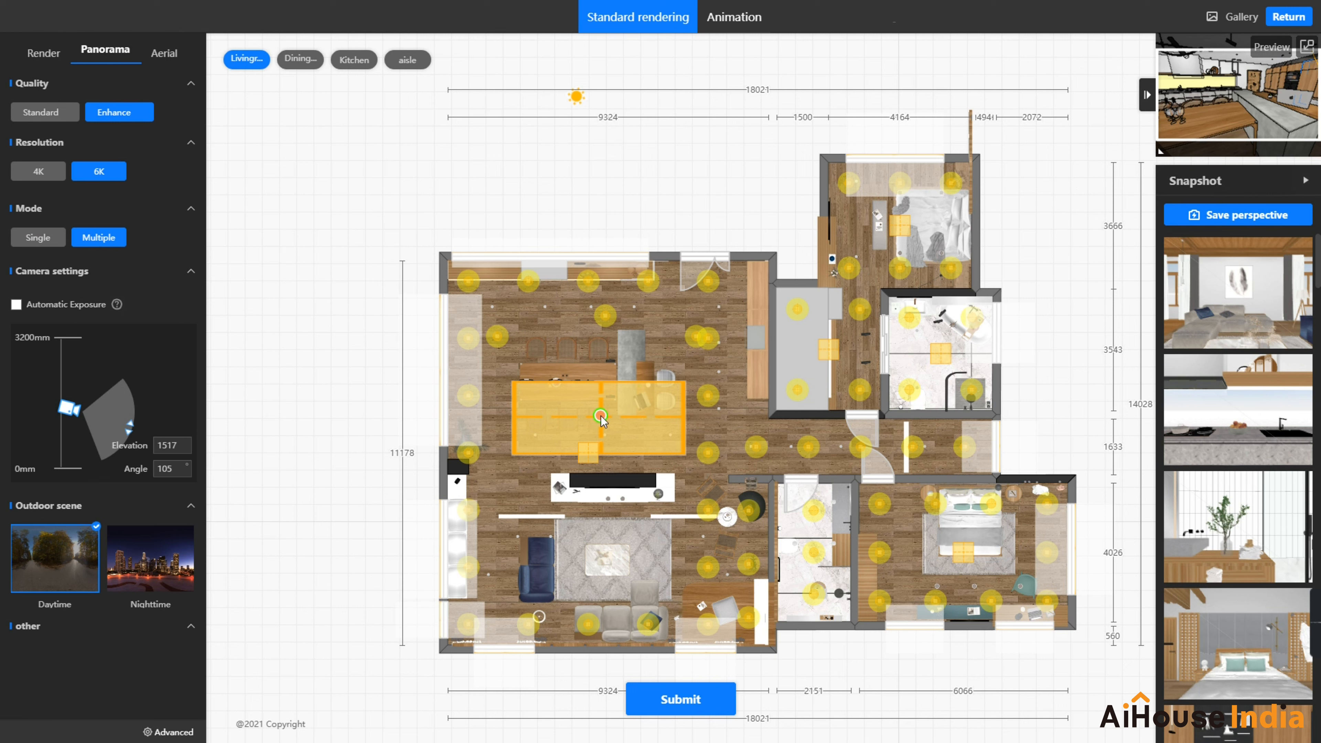
{"action": "left_click_drag", "start_coordinate": [600, 415], "coordinate": [610, 570]}
{"action": "left_click", "coordinate": [818, 549]}
{"action": "left_click", "coordinate": [939, 337]}
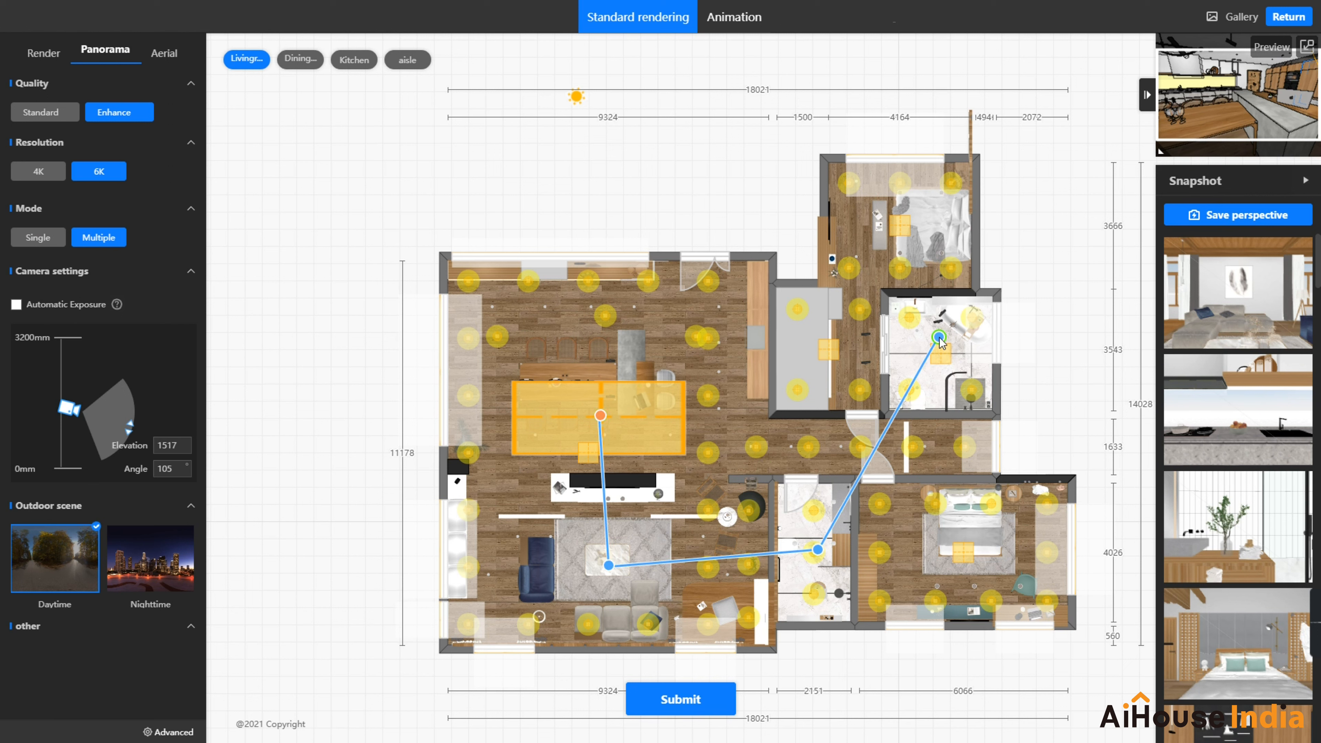
{"action": "left_click", "coordinate": [925, 234]}
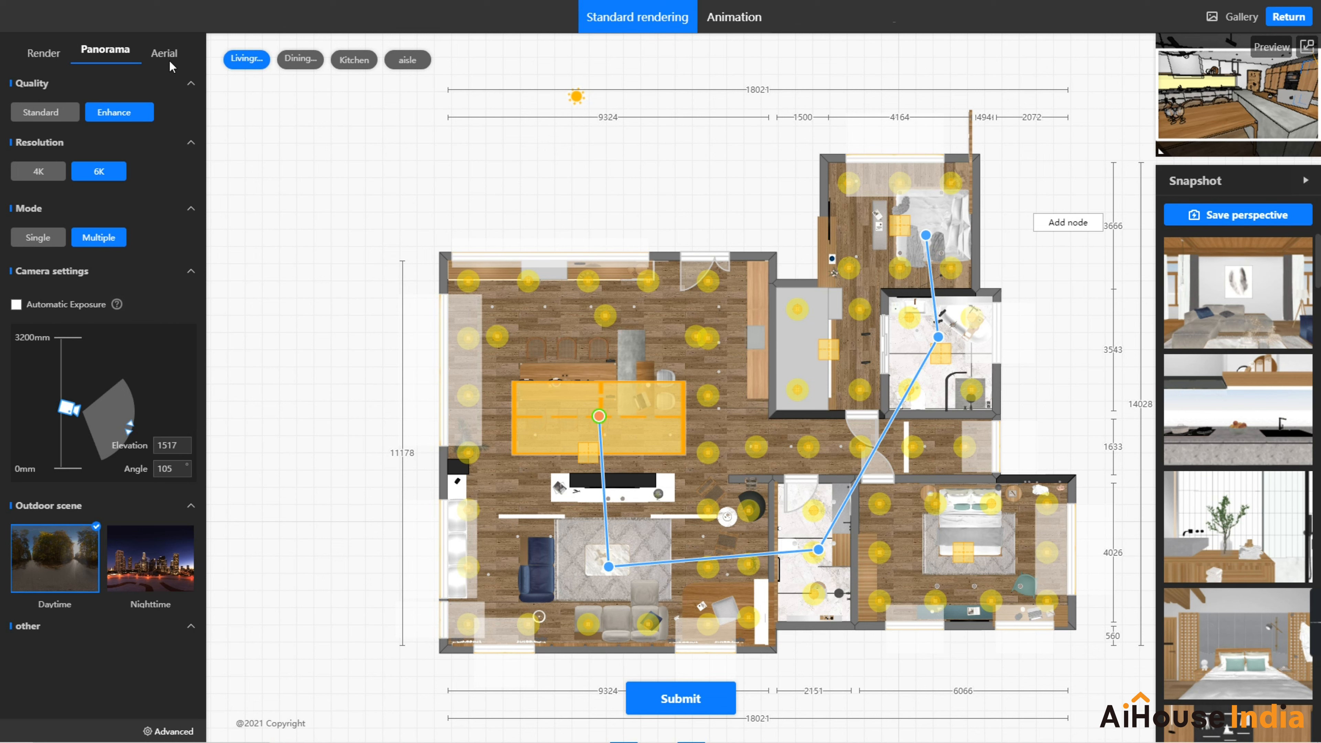
Step: Submit the multi-node panorama for rendering, check its jobs among the gallery's panoramas and close the gallery
{"action": "left_click", "coordinate": [670, 702]}
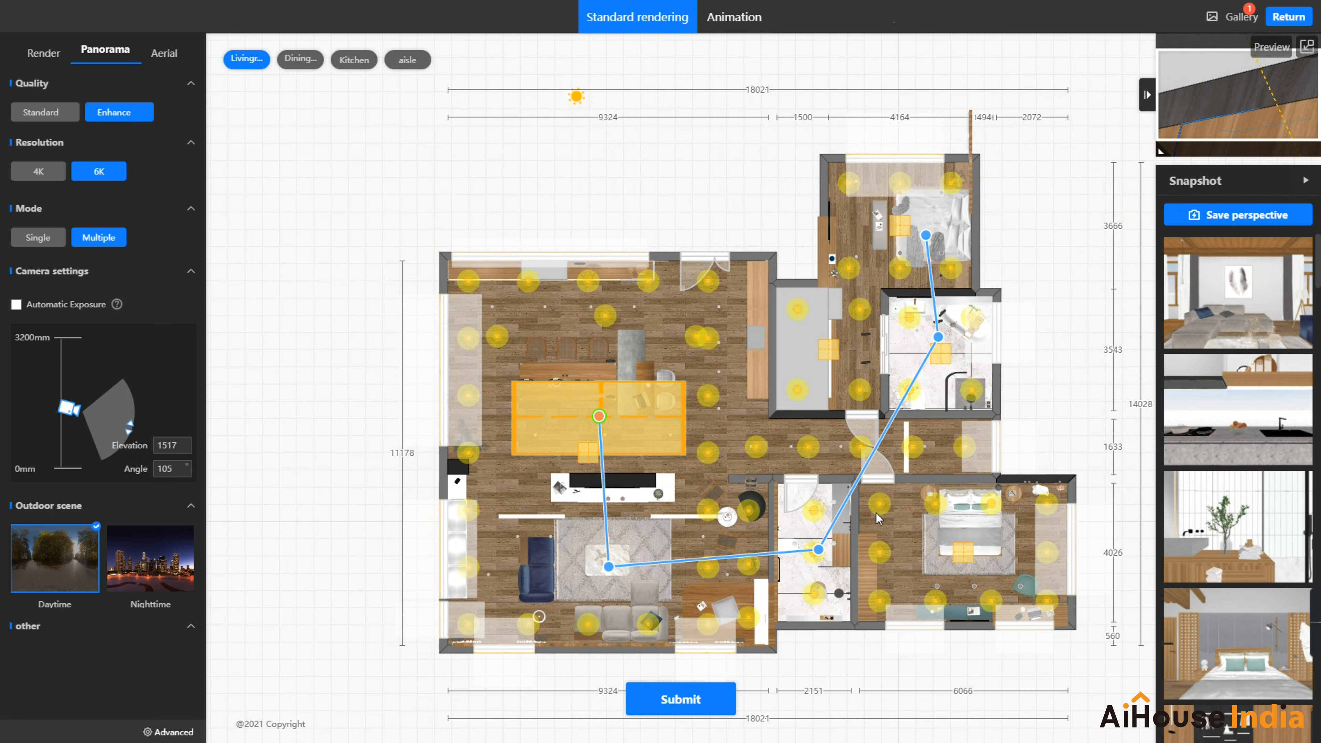
{"action": "left_click", "coordinate": [1222, 18]}
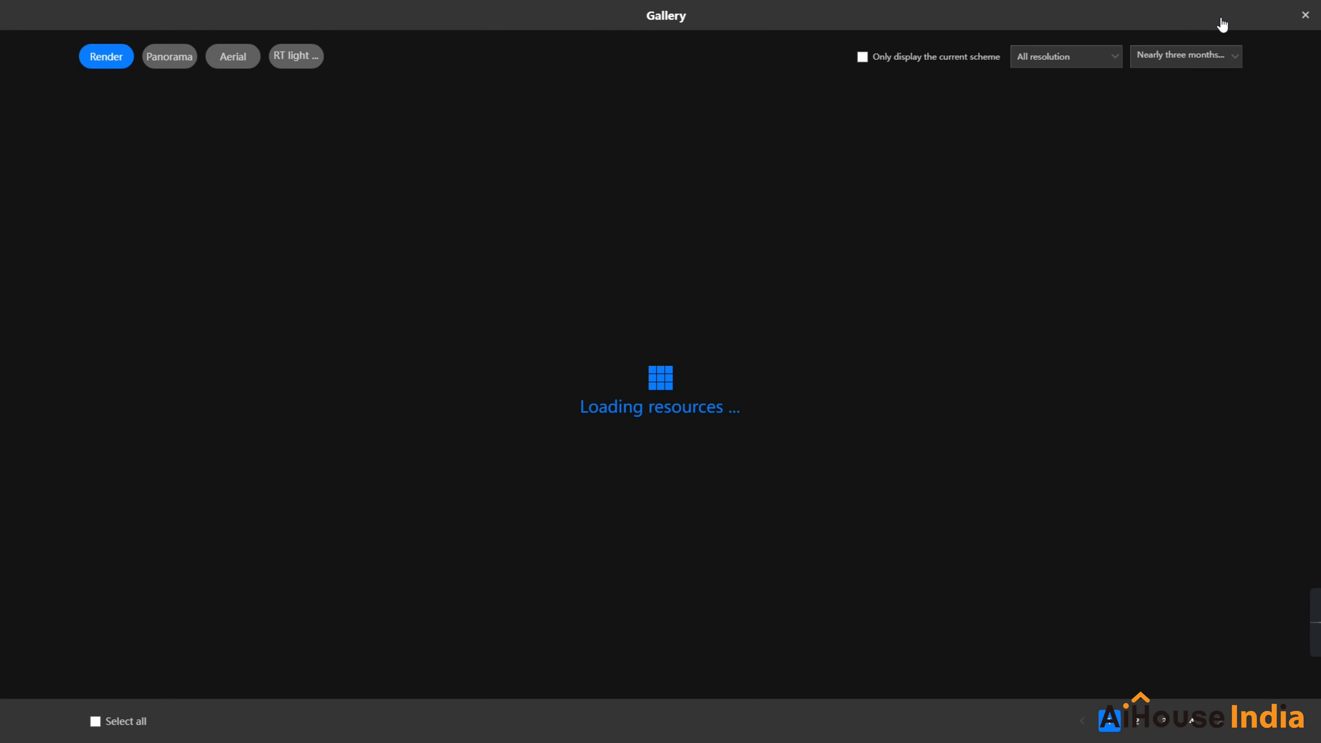
{"action": "left_click", "coordinate": [147, 55]}
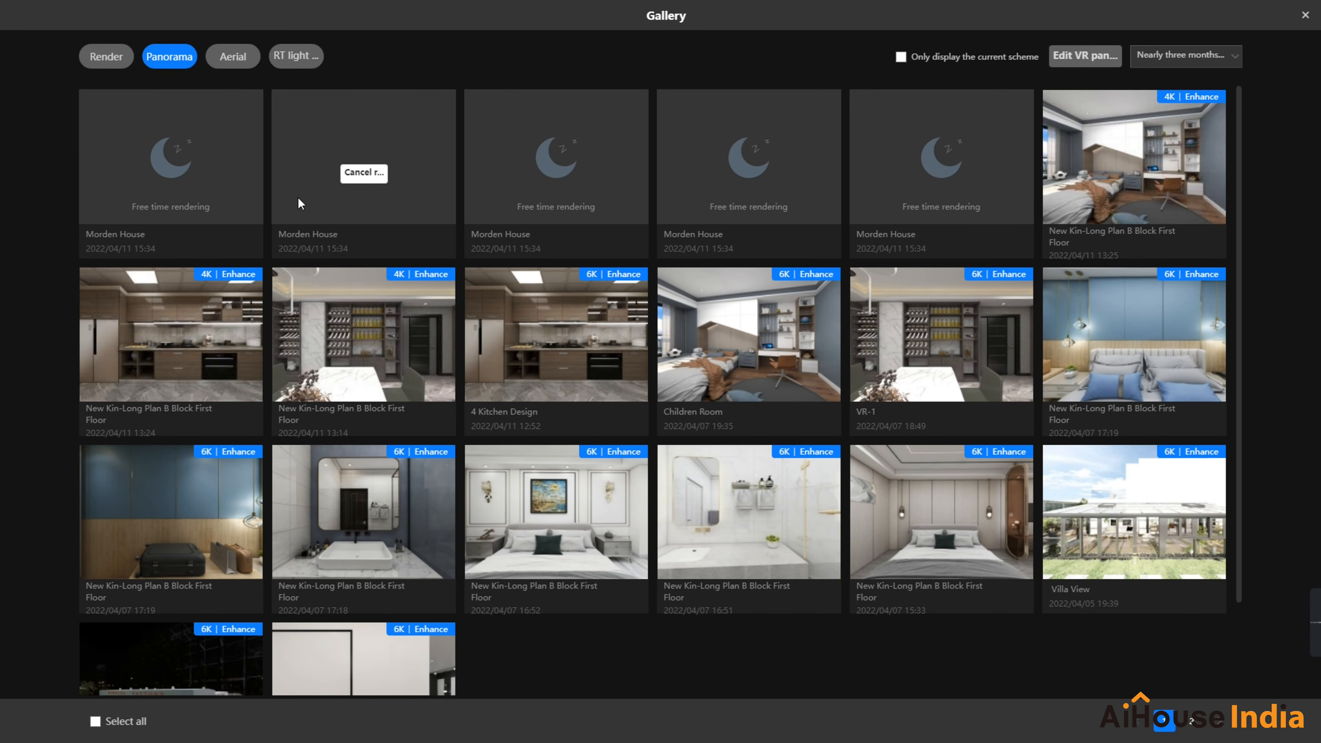
{"action": "mouse_move", "coordinate": [903, 204]}
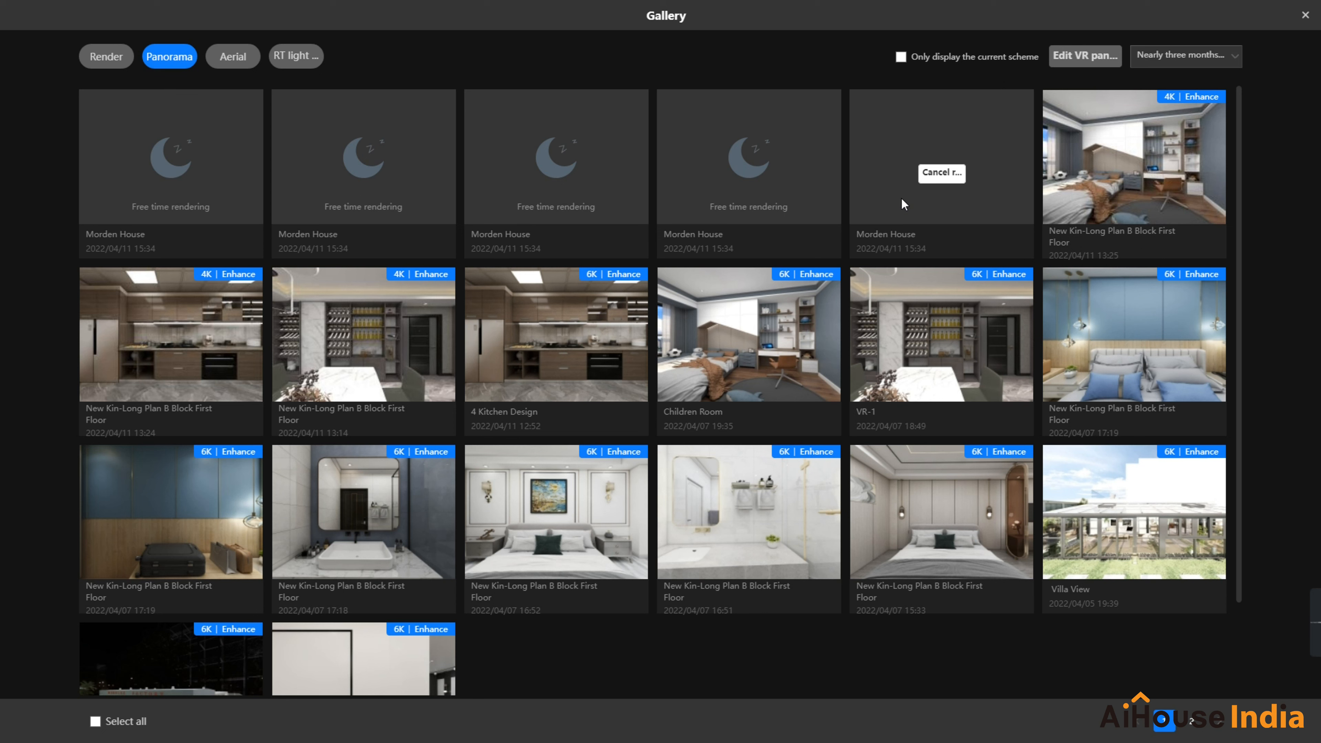
{"action": "left_click", "coordinate": [1304, 18]}
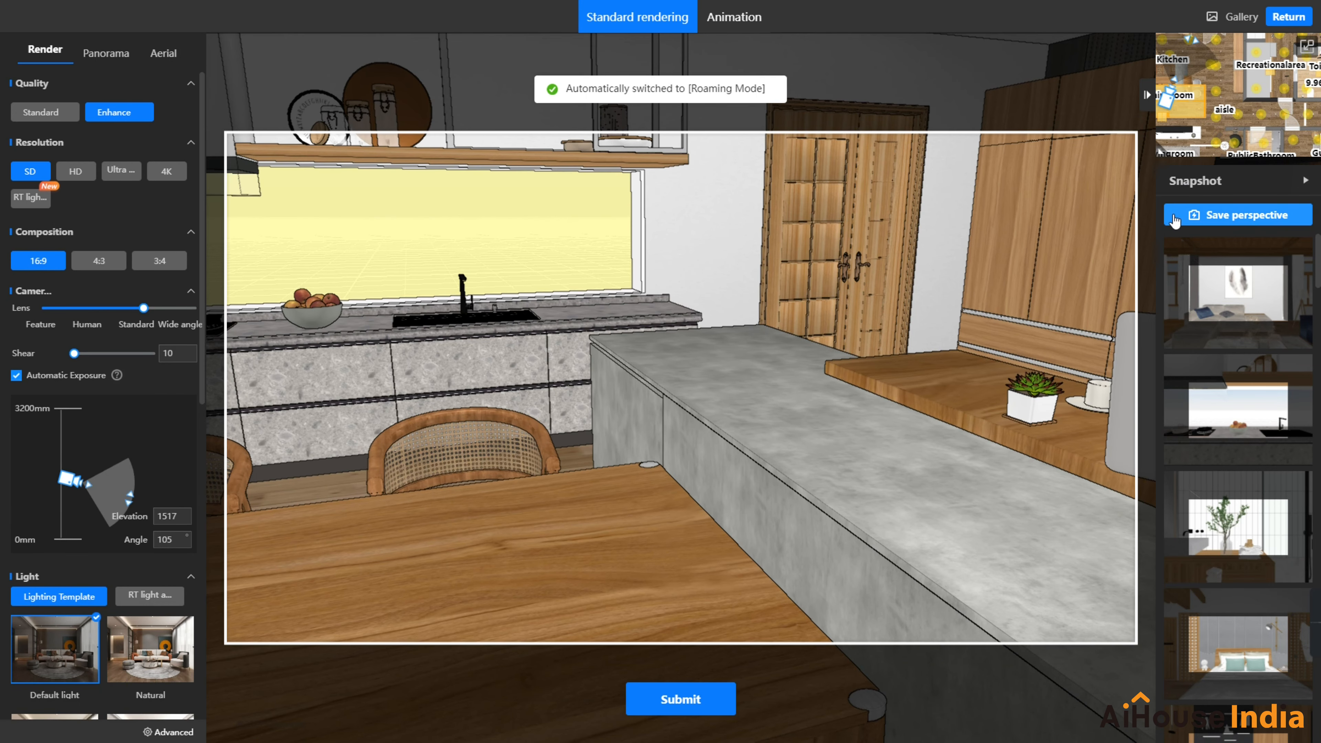
Step: Switch the render type to Aerial and frame the living, kitchen and dining areas obliquely from above the kitchen side
{"action": "left_click", "coordinate": [105, 51]}
{"action": "left_click", "coordinate": [162, 54]}
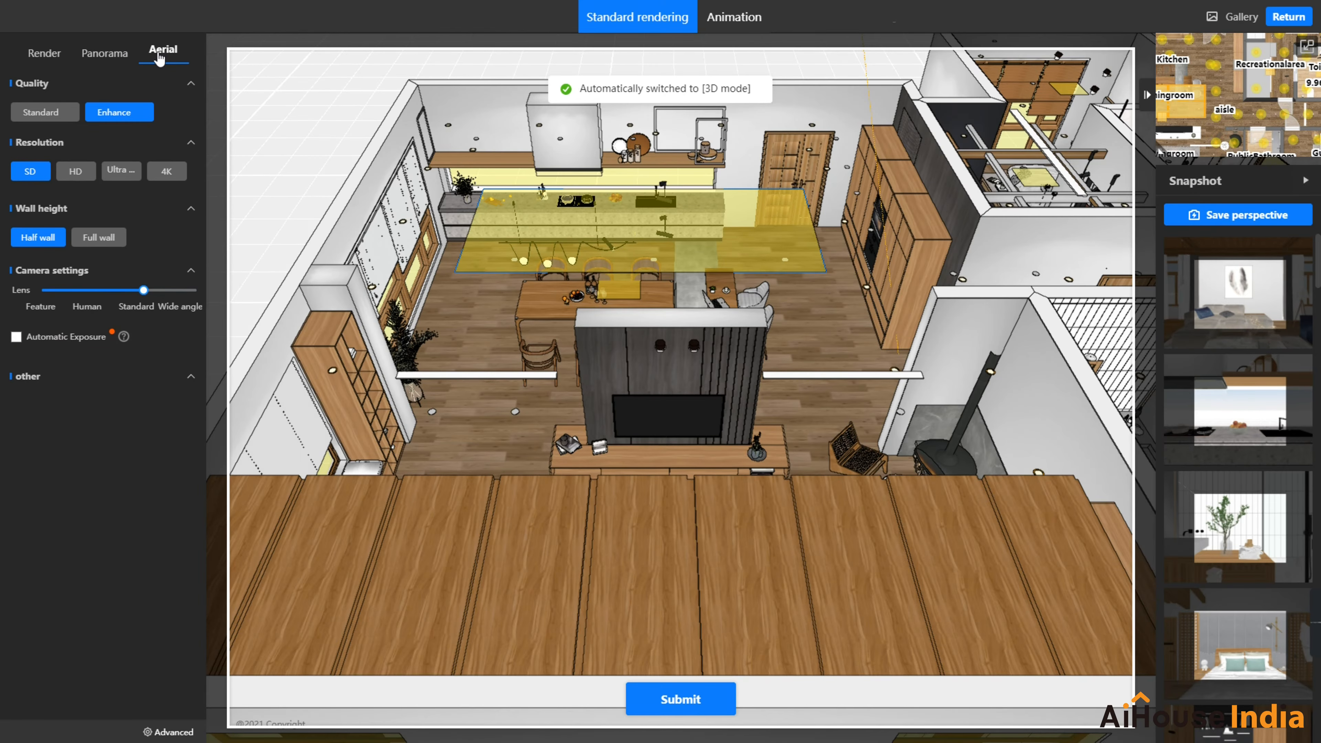
{"action": "scroll", "coordinate": [570, 255], "scroll_direction": "down", "scroll_amount": 5}
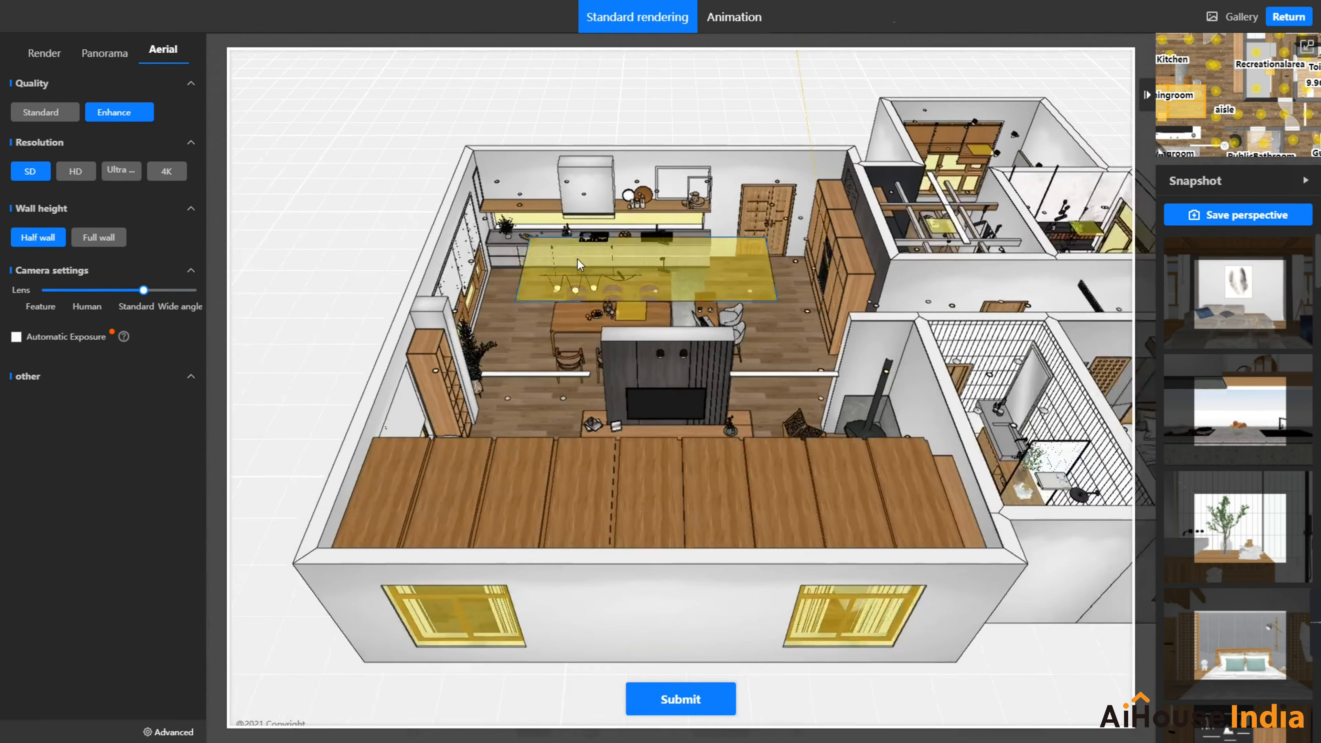
{"action": "left_click_drag", "start_coordinate": [572, 258], "coordinate": [771, 391]}
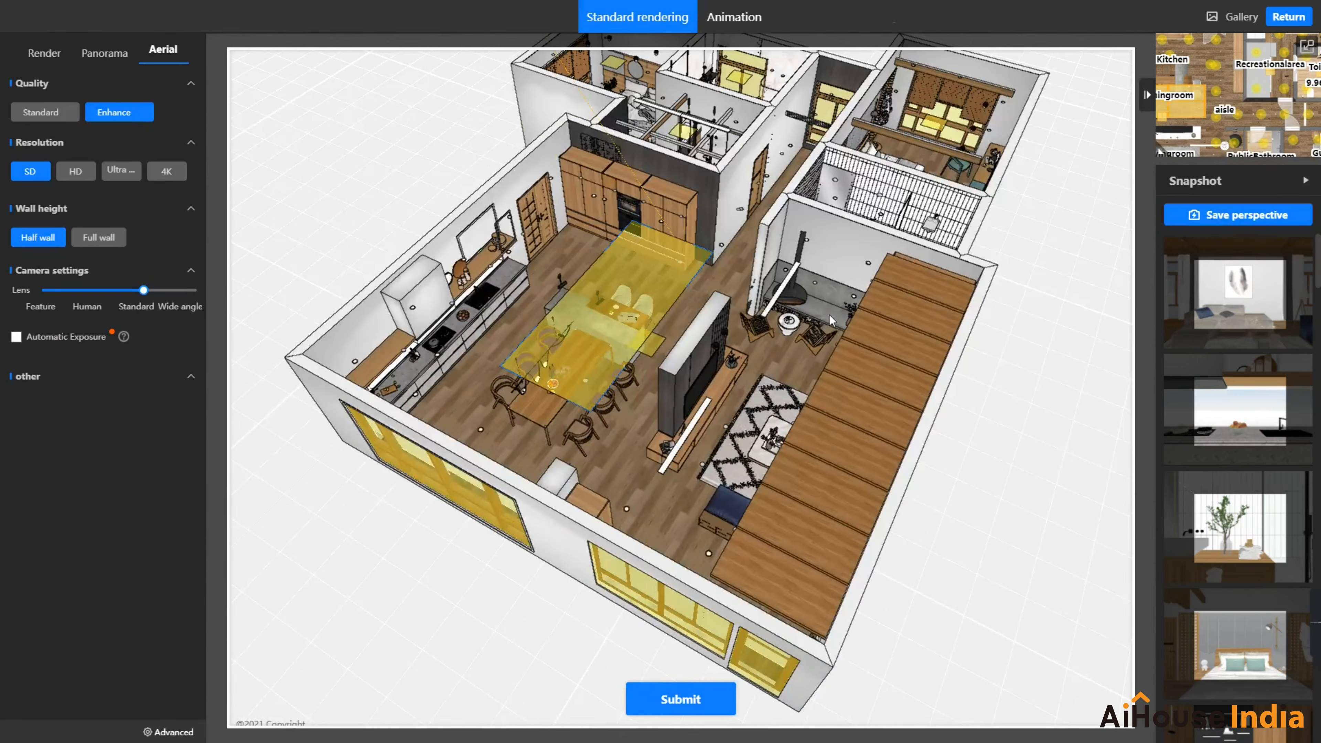
{"action": "scroll", "coordinate": [743, 440], "scroll_direction": "up", "scroll_amount": 3}
{"action": "scroll", "coordinate": [771, 398], "scroll_direction": "down", "scroll_amount": 5}
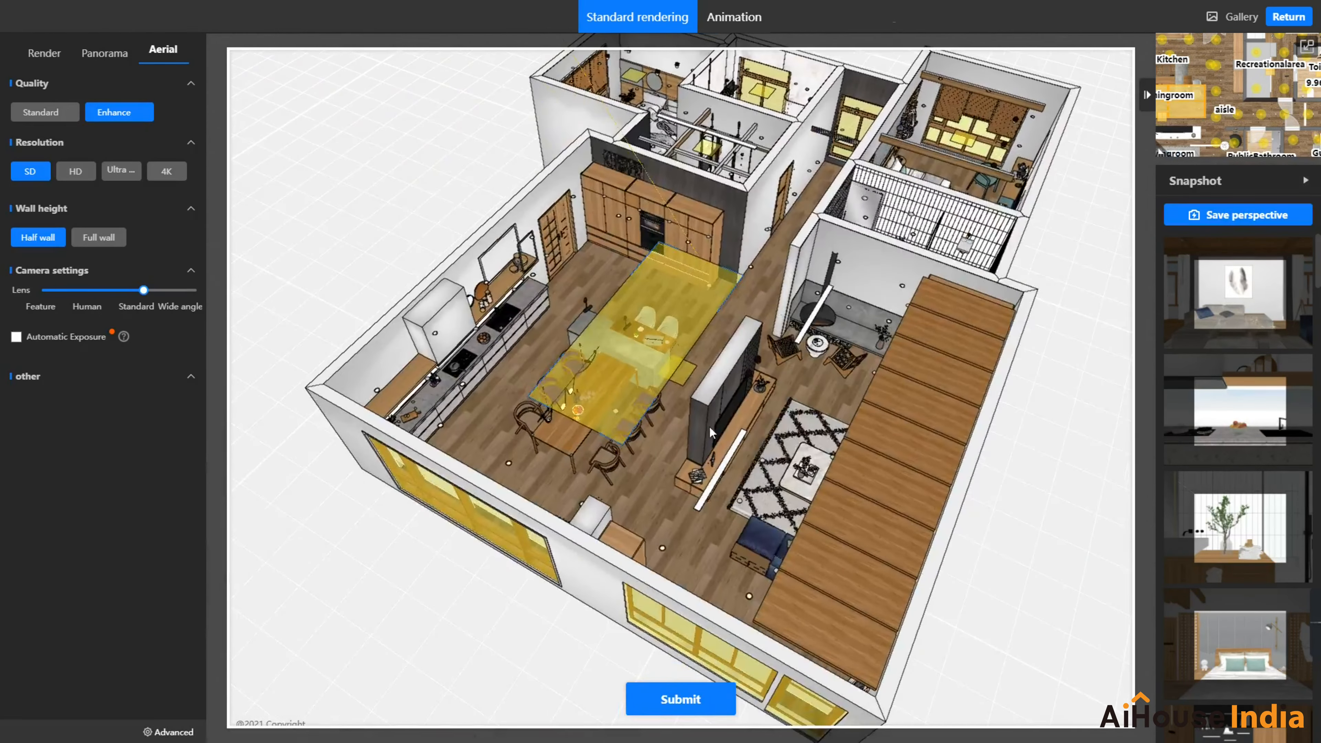
{"action": "left_click_drag", "start_coordinate": [440, 588], "coordinate": [673, 481]}
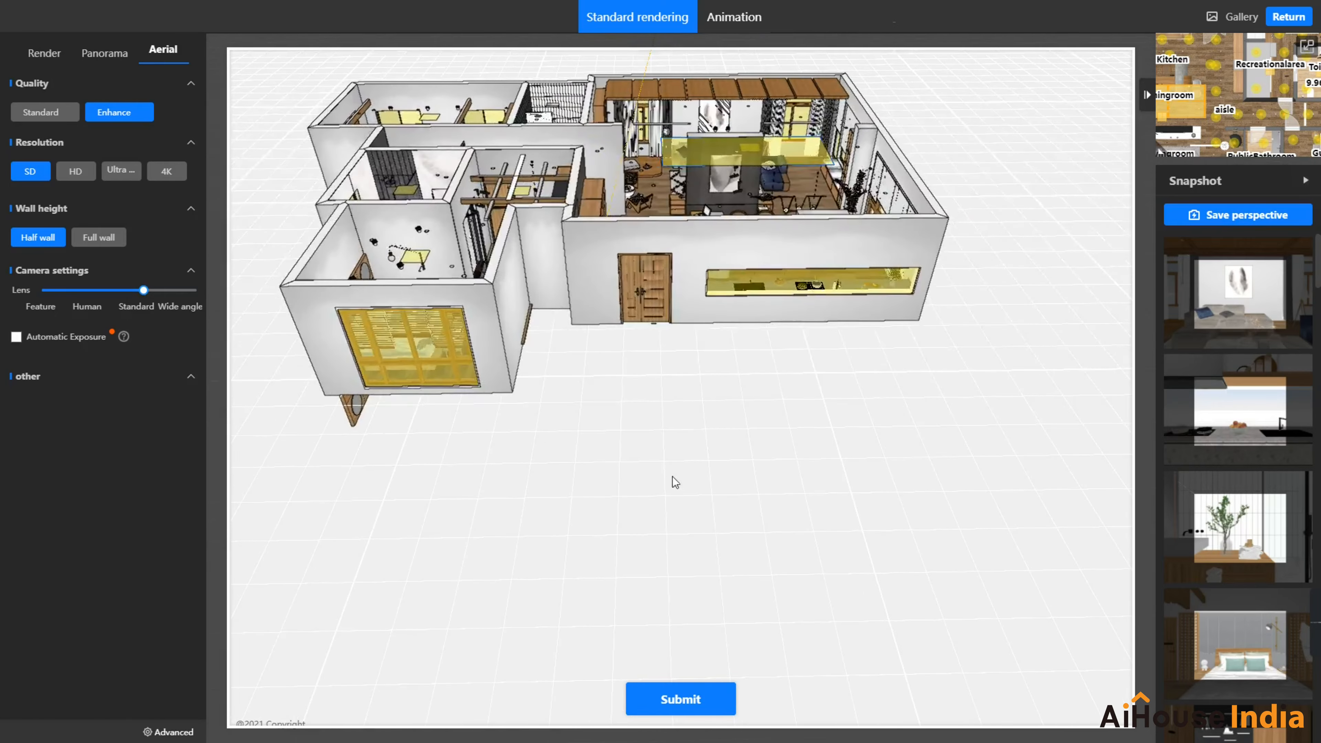
{"action": "scroll", "coordinate": [734, 543], "scroll_direction": "up", "scroll_amount": 5}
{"action": "left_click_drag", "start_coordinate": [810, 381], "coordinate": [796, 486]}
{"action": "right_click_drag", "start_coordinate": [797, 486], "coordinate": [764, 476]}
{"action": "left_click_drag", "start_coordinate": [628, 486], "coordinate": [618, 528]}
{"action": "scroll", "coordinate": [619, 528], "scroll_direction": "up", "scroll_amount": 3}
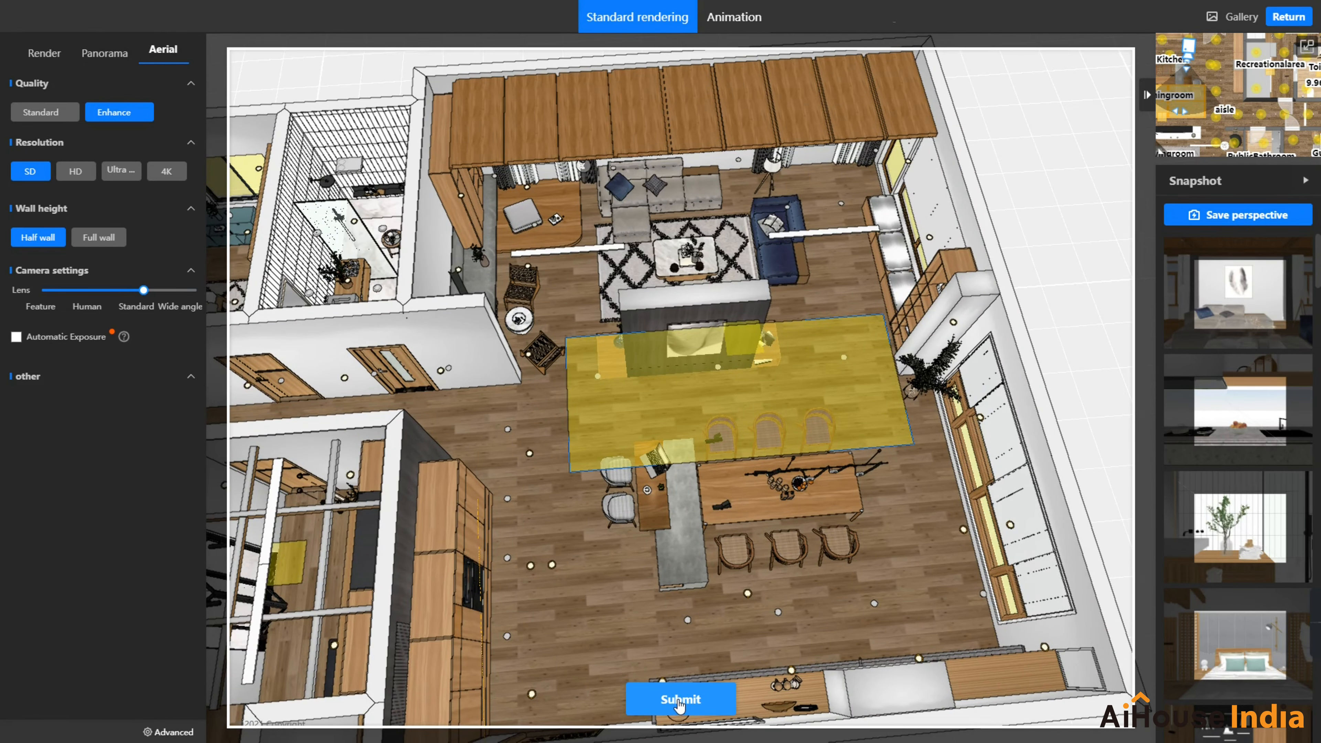
Step: Submit the aerial view for rendering, check its job among the gallery's aerial renders and close the gallery
{"action": "left_click", "coordinate": [680, 700]}
{"action": "left_click", "coordinate": [1240, 17]}
{"action": "left_click", "coordinate": [233, 57]}
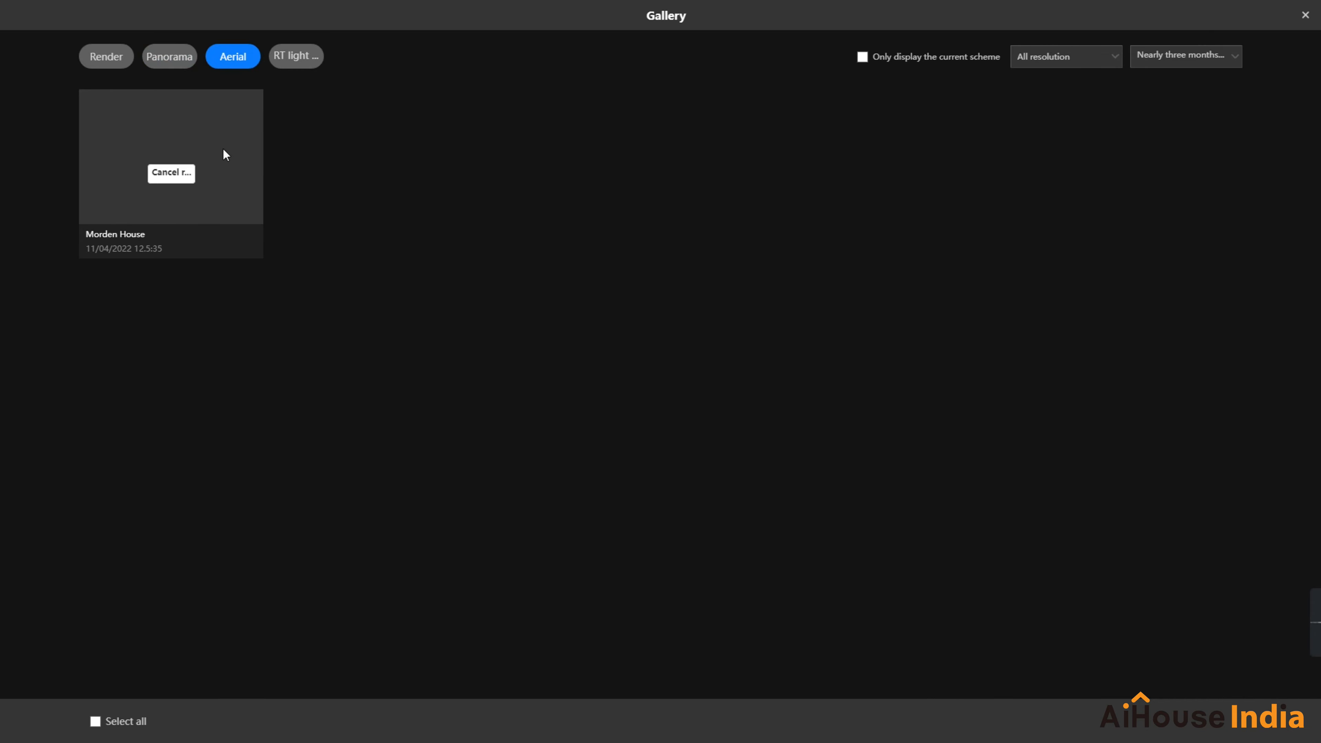
{"action": "left_click", "coordinate": [1305, 16]}
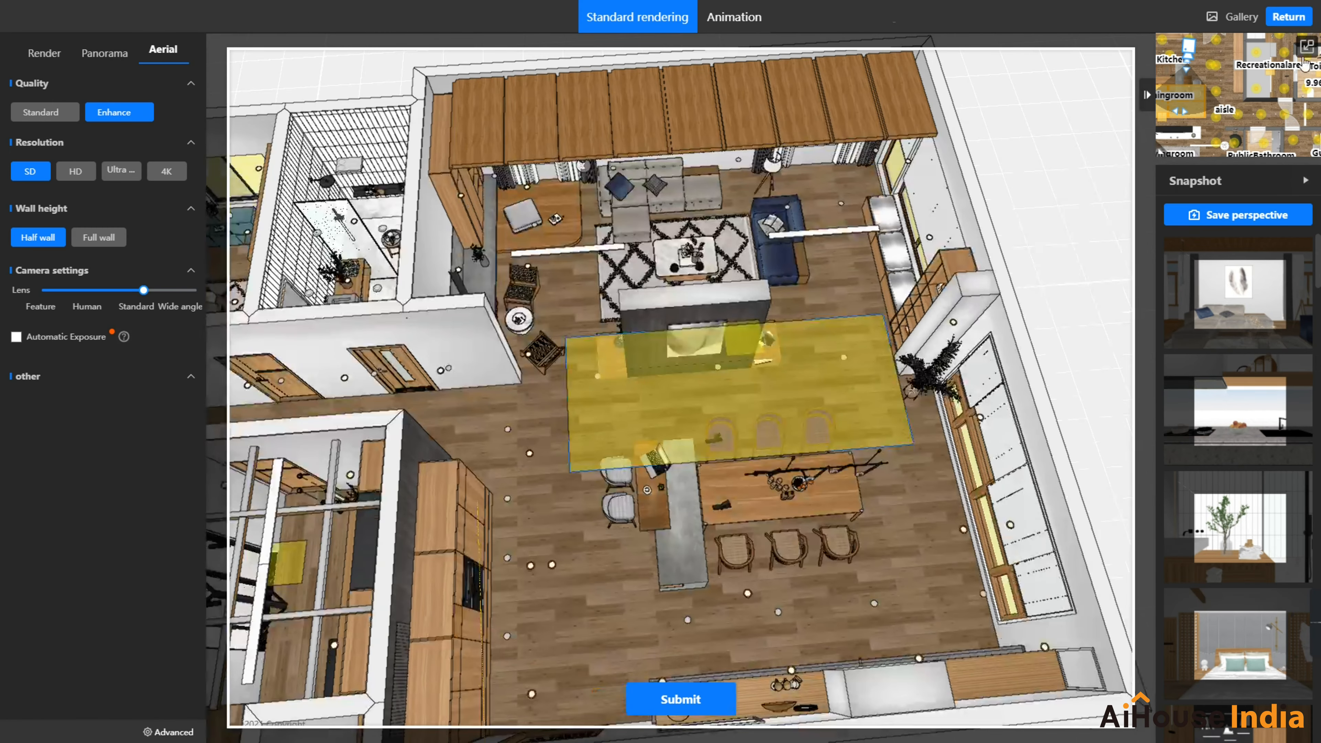
Step: Return to the Render type, set the resolution to real-time light adjustment and load the Perspective37 bedroom snapshot
{"action": "left_click", "coordinate": [1307, 48]}
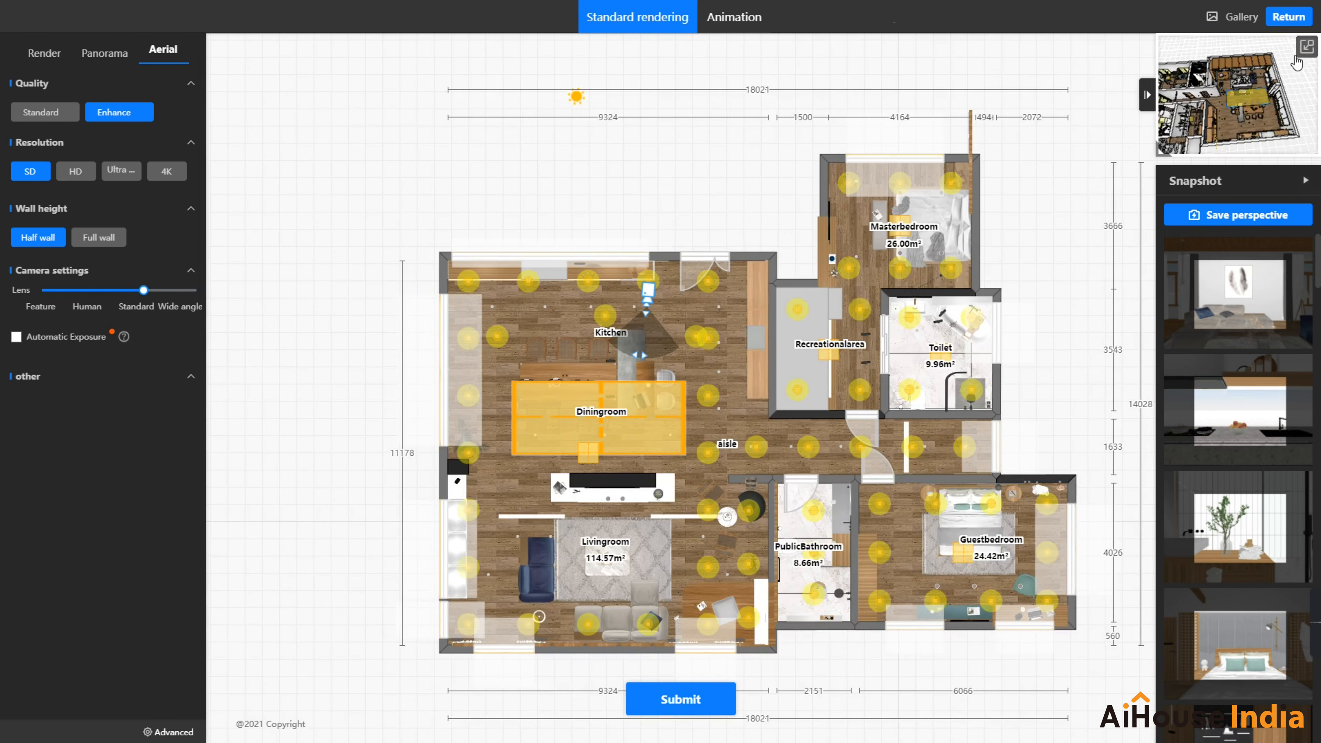
{"action": "left_click", "coordinate": [37, 56]}
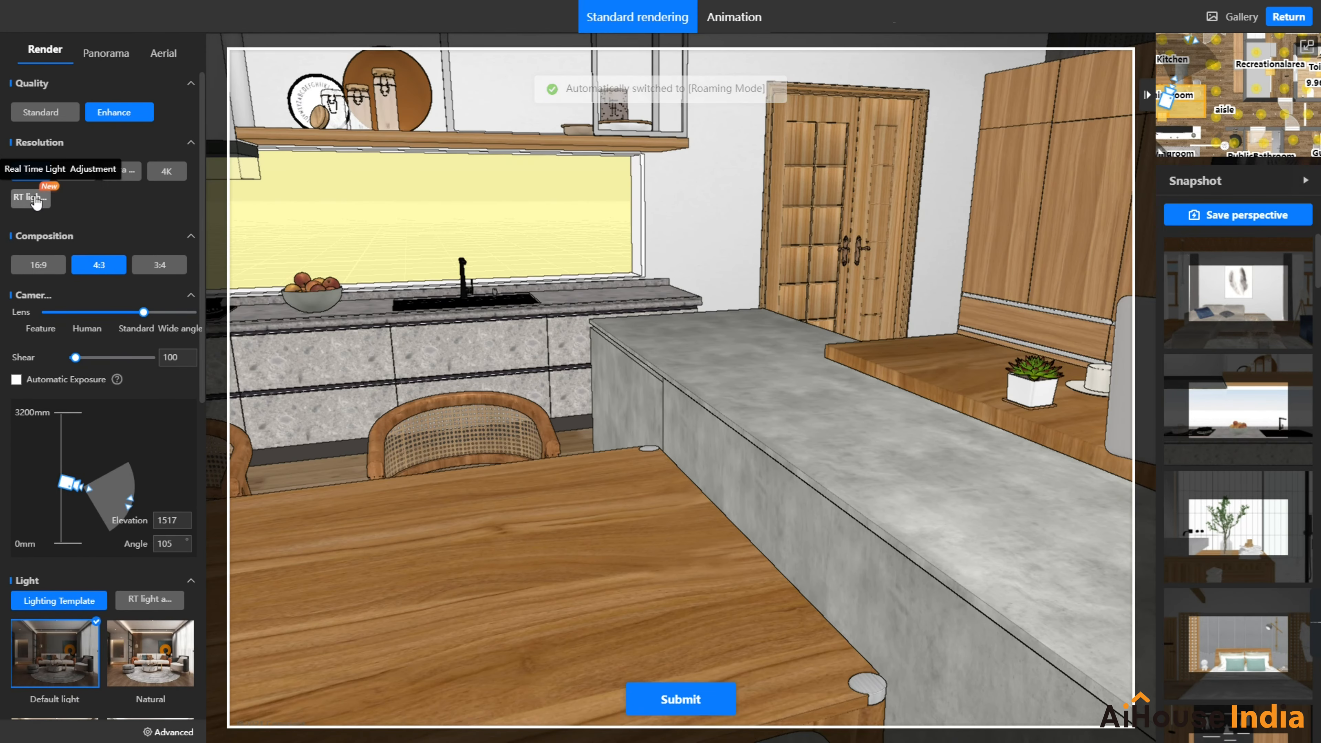
{"action": "left_click", "coordinate": [37, 201]}
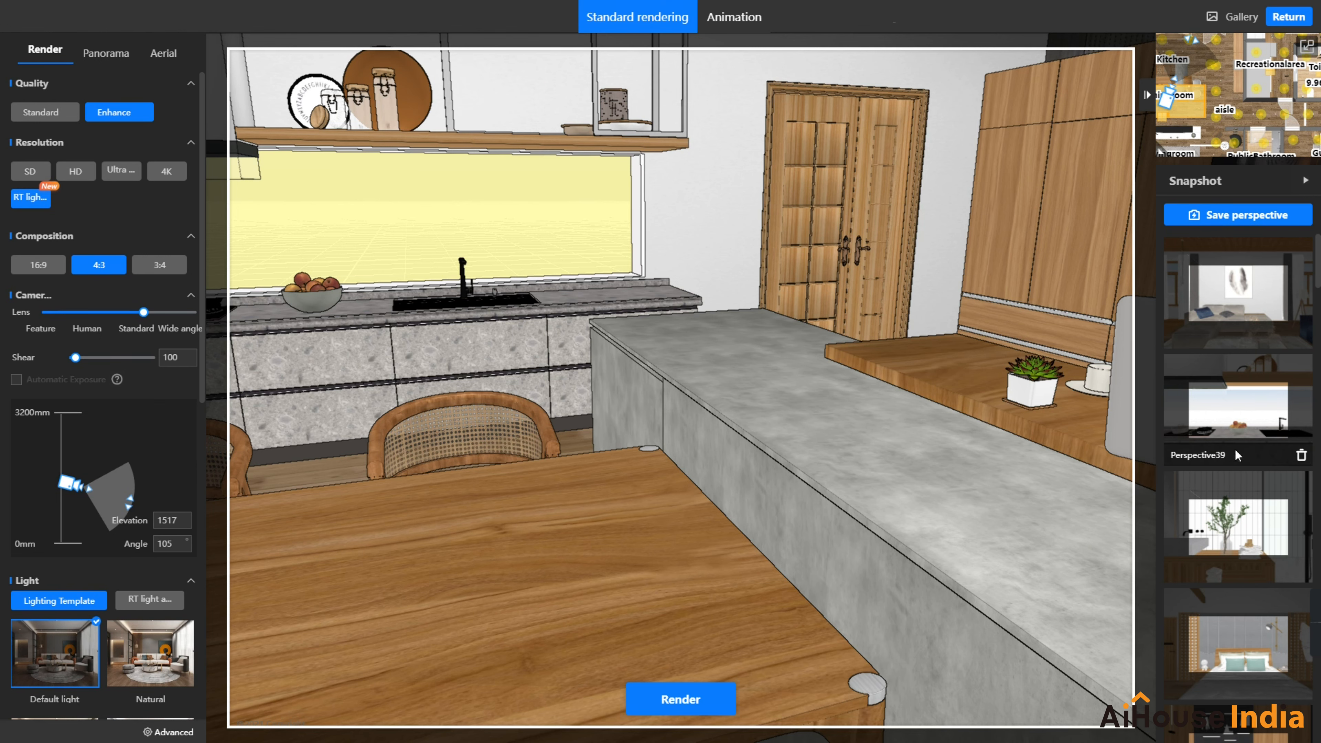
{"action": "left_click", "coordinate": [1238, 549]}
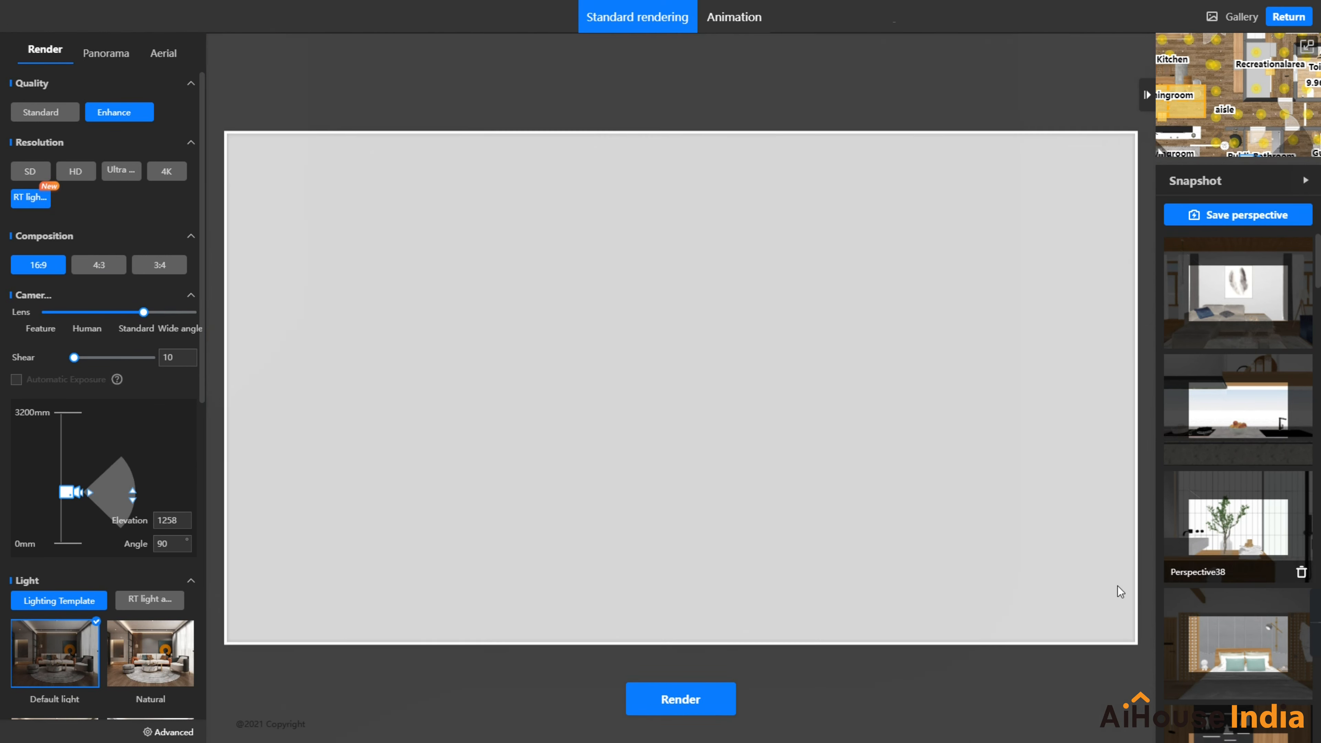
{"action": "left_click", "coordinate": [1230, 654]}
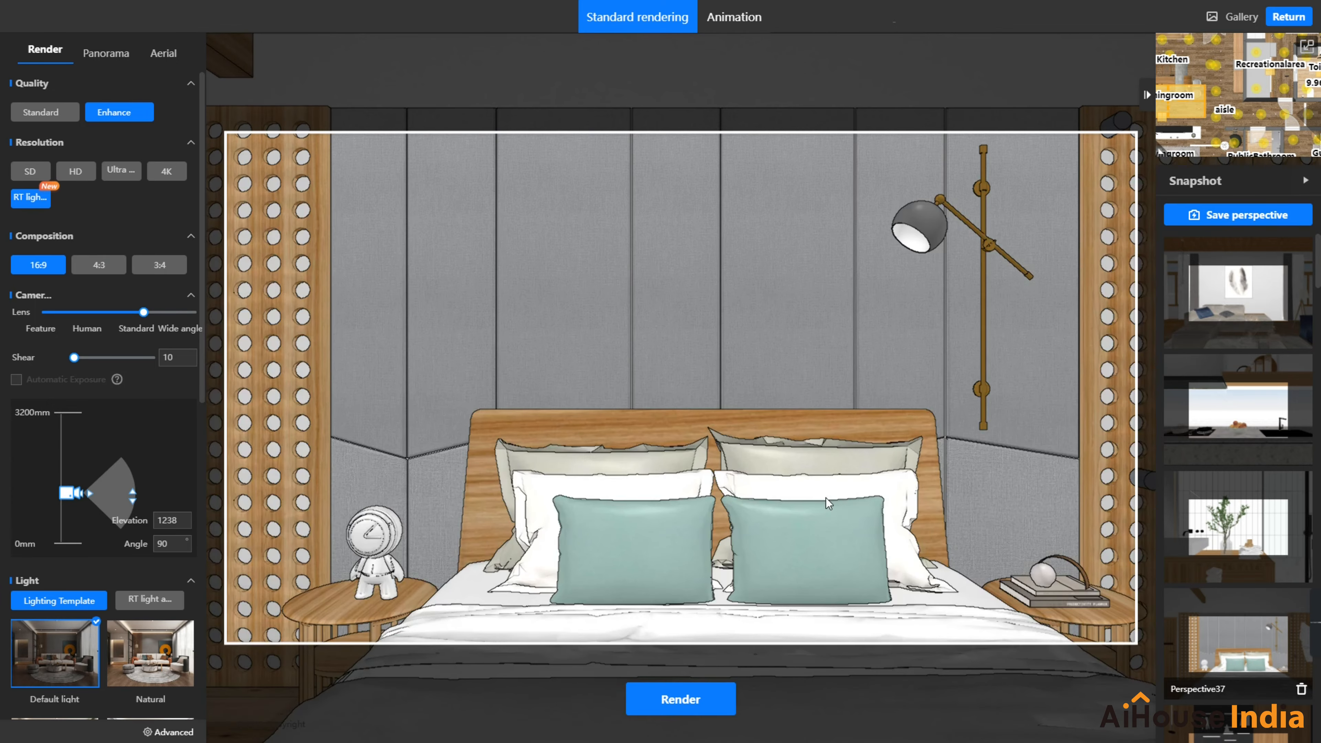
Step: Widen the camera lens, shift the view so the whole bed wall fits the frame, and start the real-time light render
{"action": "scroll", "coordinate": [828, 503], "scroll_direction": "down", "scroll_amount": 2}
{"action": "left_click", "coordinate": [166, 312]}
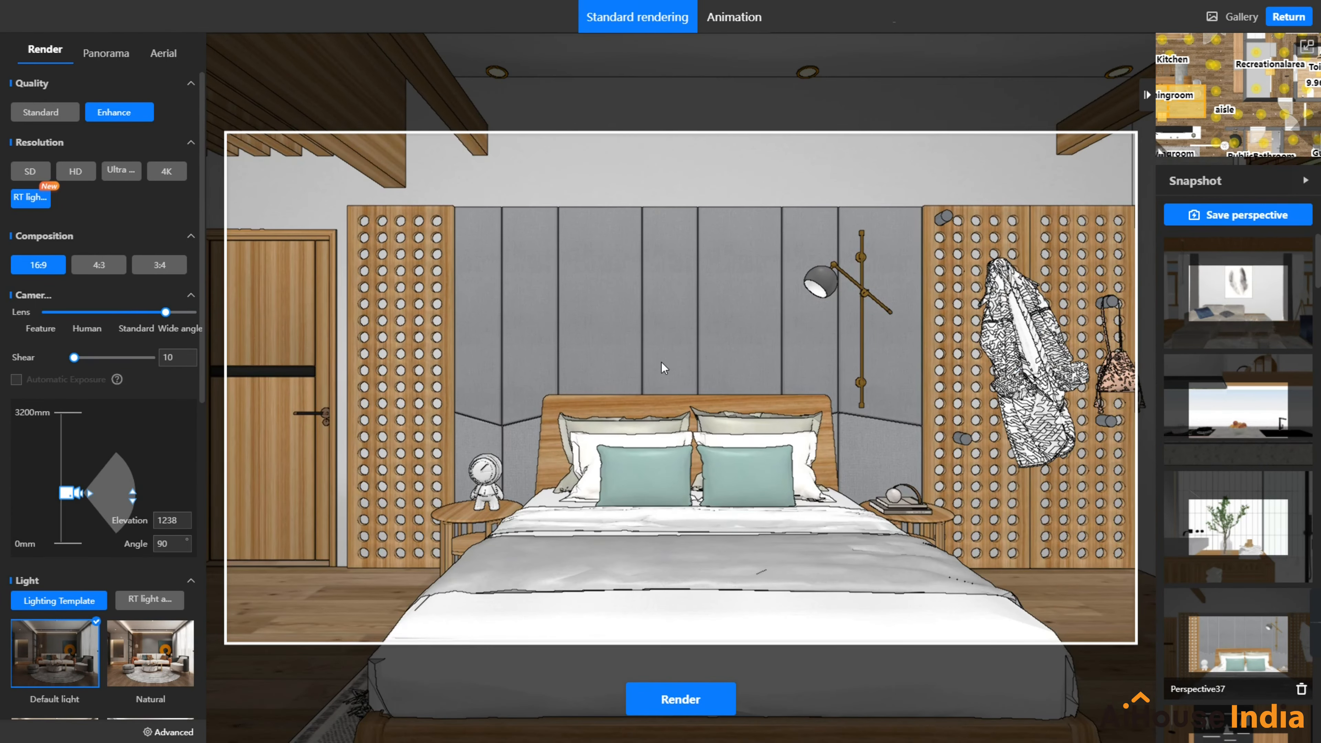
{"action": "right_click_drag", "start_coordinate": [686, 345], "coordinate": [672, 344]}
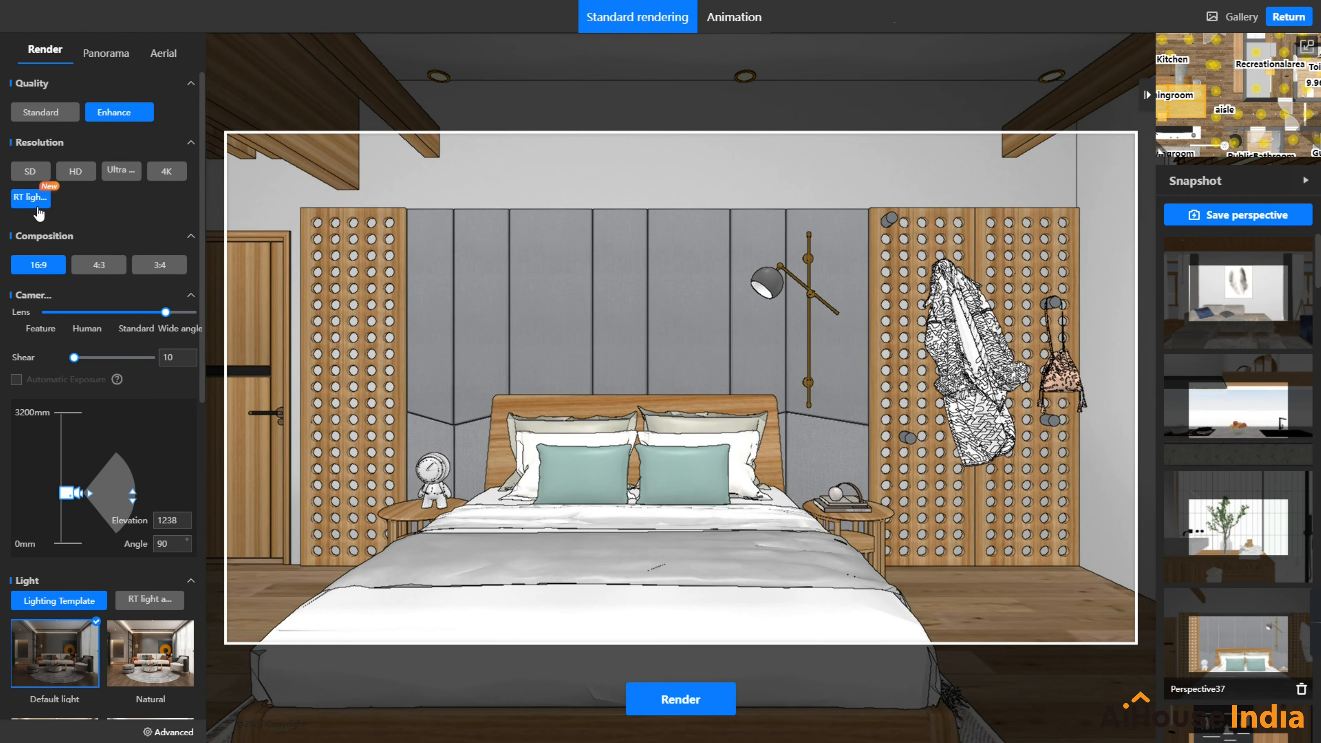
{"action": "left_click", "coordinate": [674, 707]}
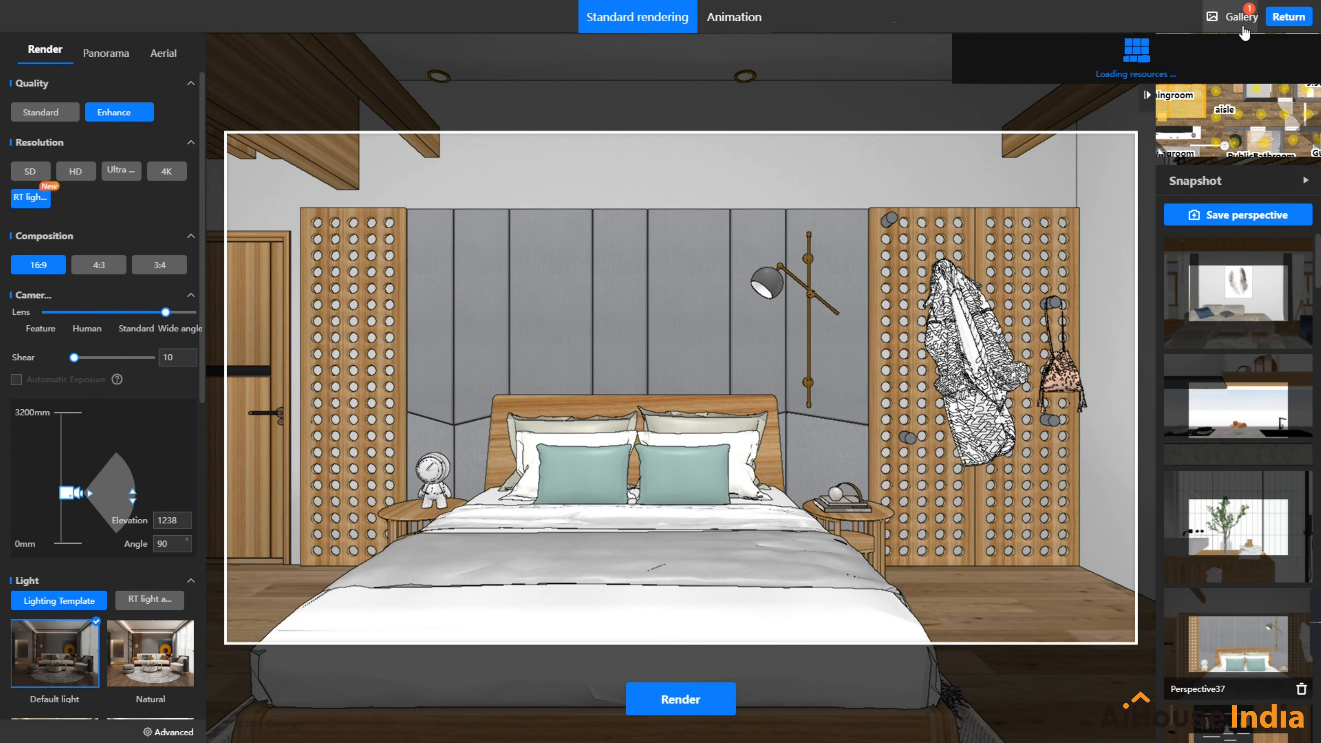
Step: Check the gallery's RT light adjustment renders and open training Plan-Livingroom-20220223 for light editing
{"action": "left_click", "coordinate": [1240, 16]}
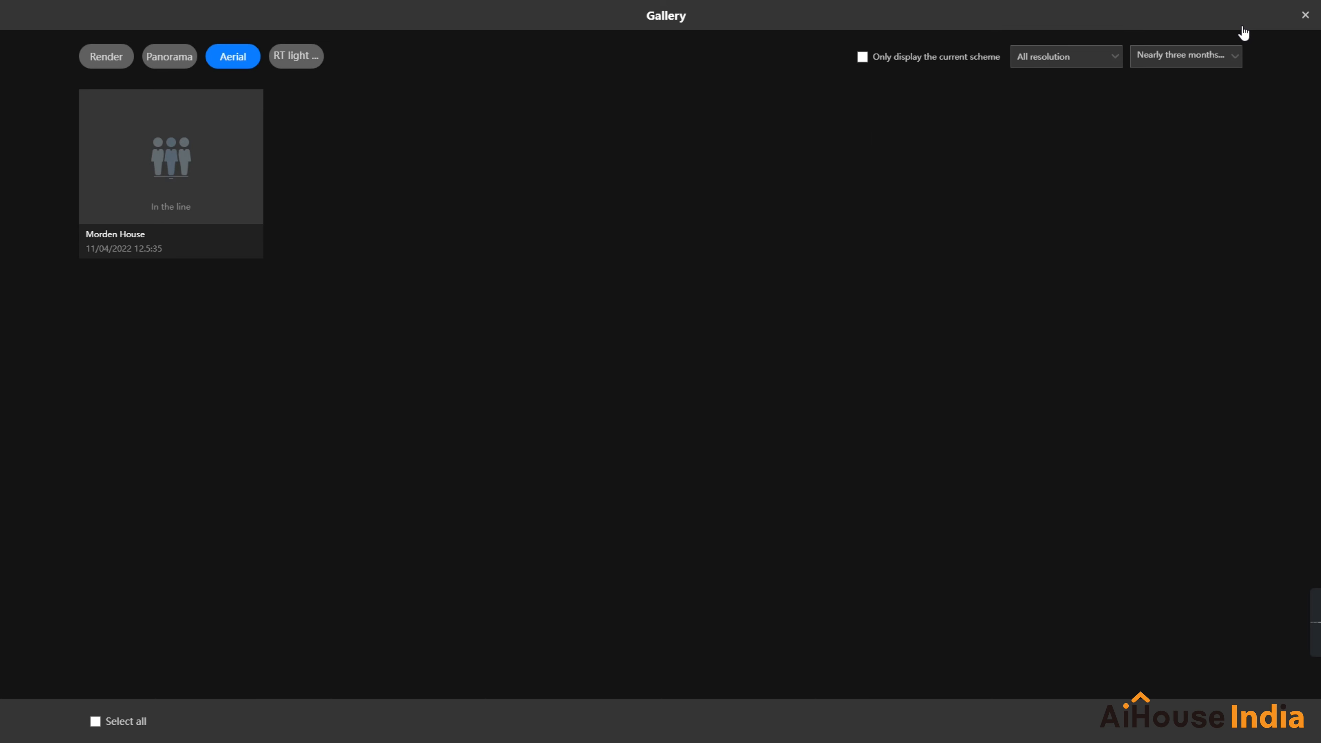
{"action": "left_click", "coordinate": [297, 56]}
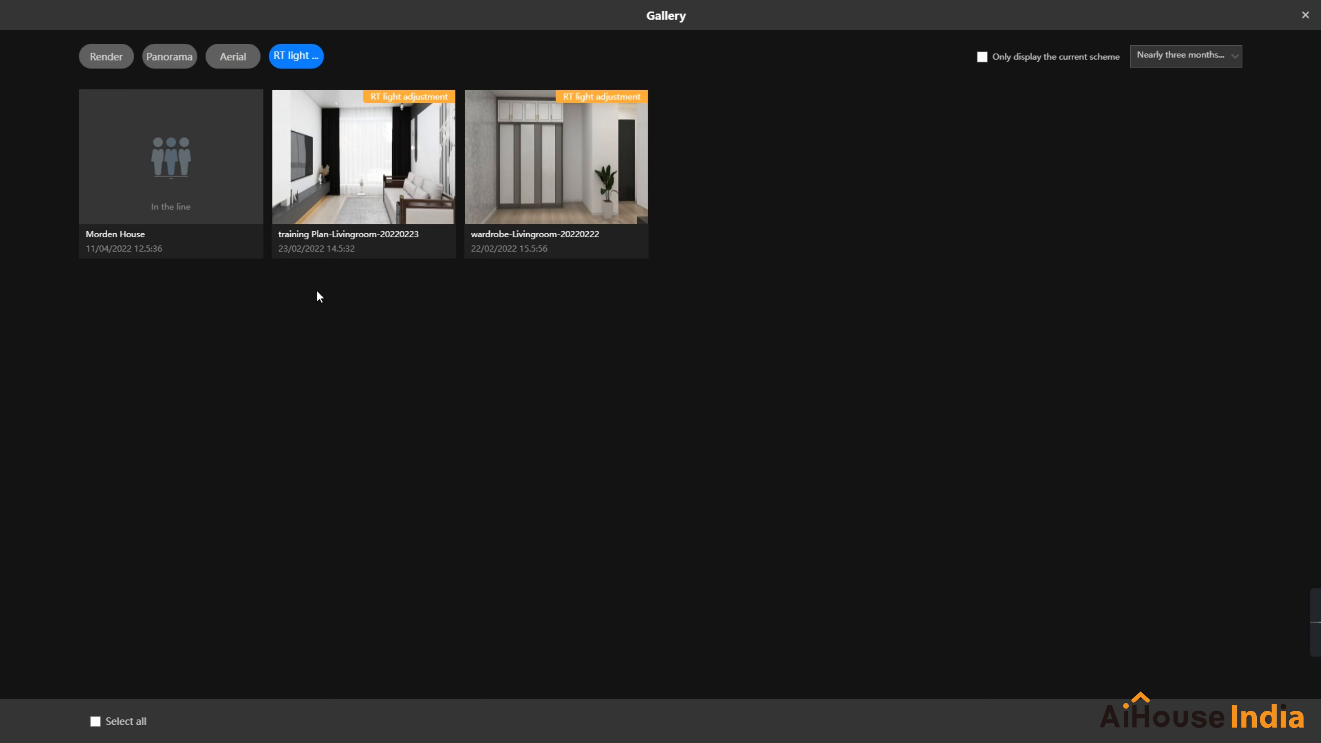
{"action": "mouse_move", "coordinate": [361, 192]}
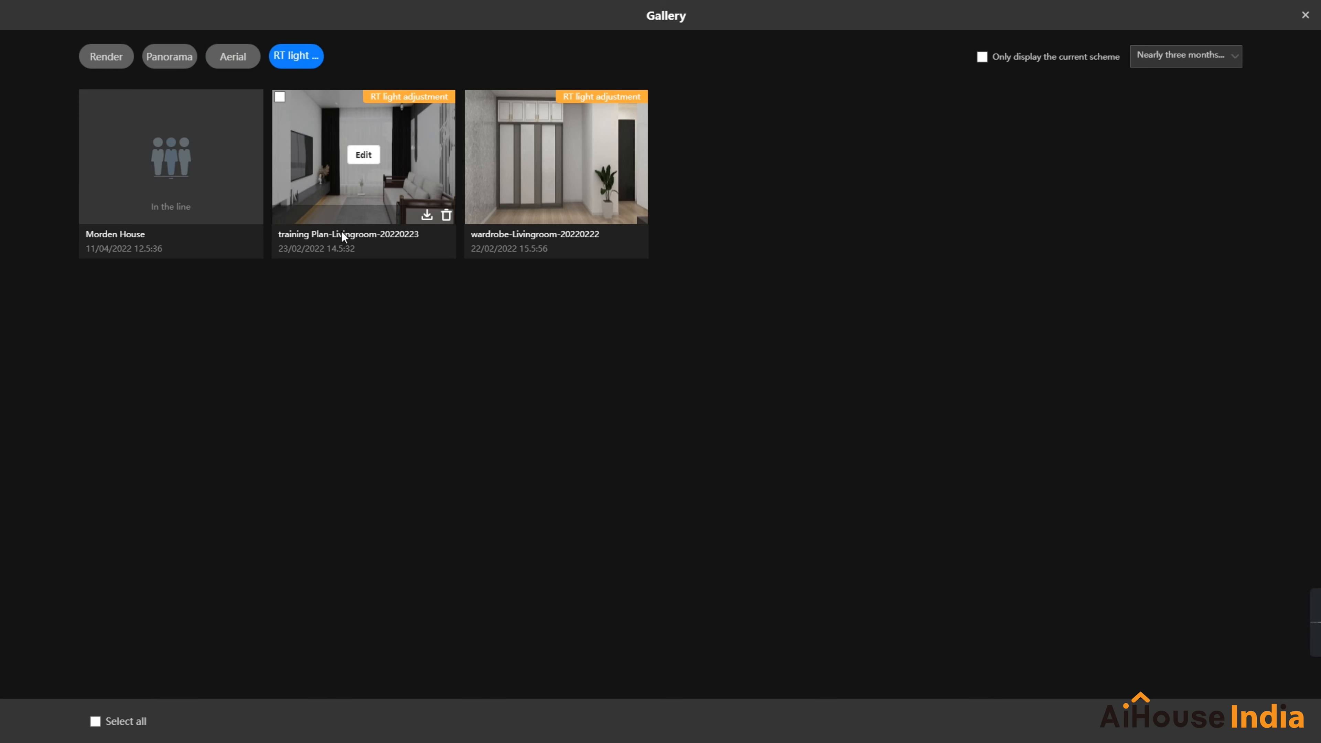
{"action": "left_click", "coordinate": [364, 155]}
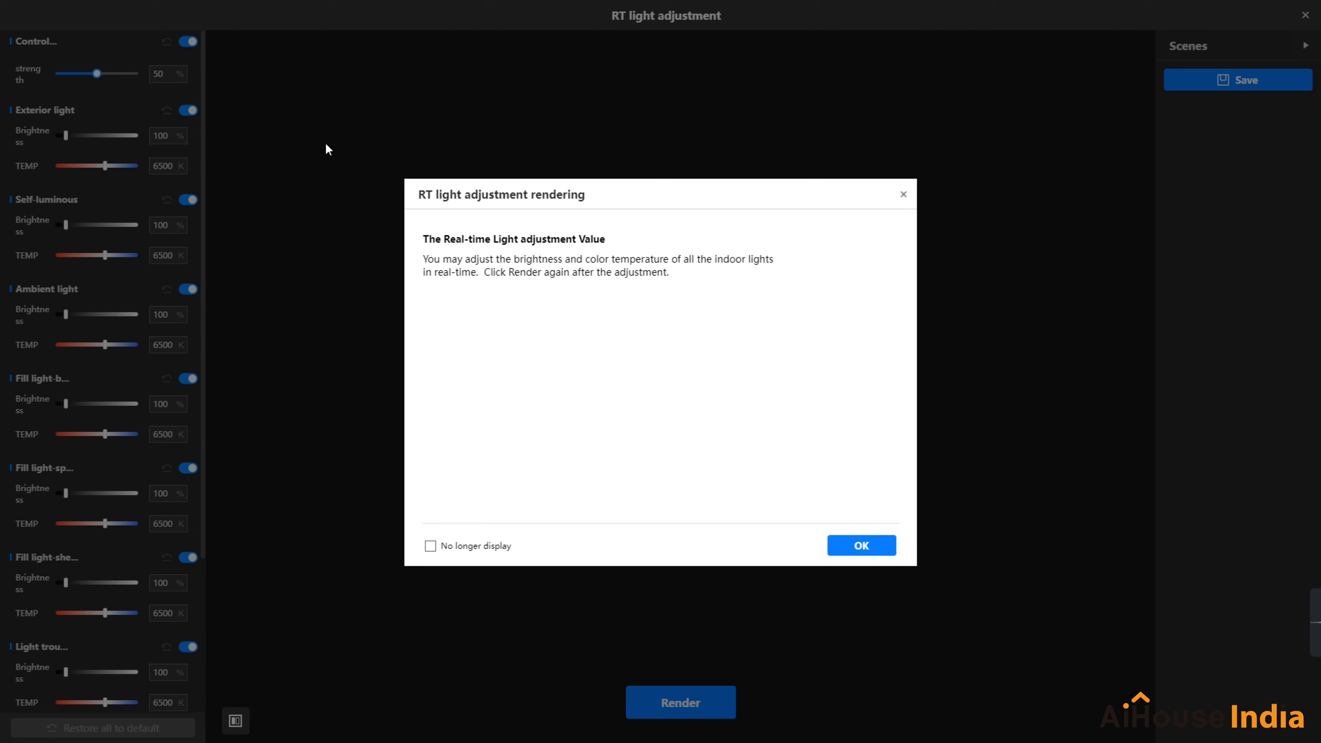
{"action": "left_click", "coordinate": [864, 544]}
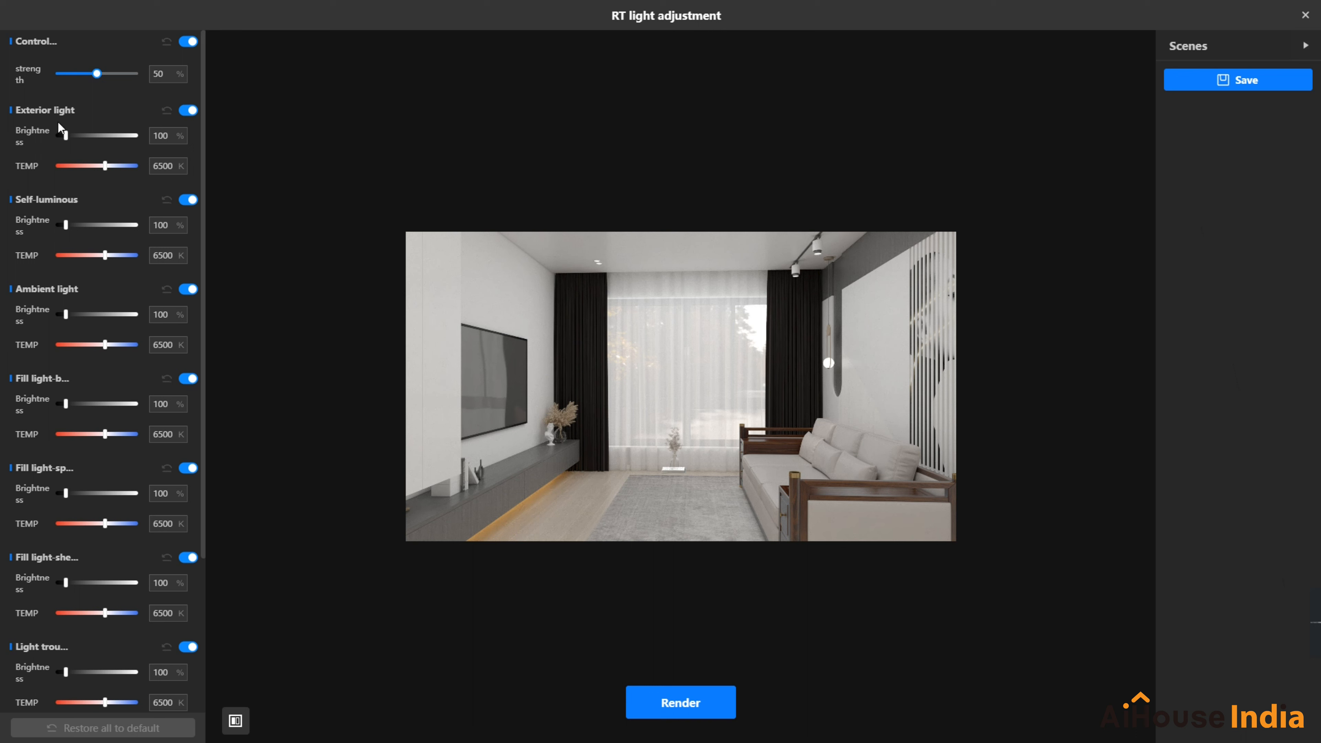
Step: Try strength 51%, exterior light at 70% and 4290 K, and warmer self-luminous and ambient light, and leave without saving
{"action": "mouse_move", "coordinate": [97, 73]}
{"action": "left_mouse_down"}
{"action": "mouse_move", "coordinate": [65, 73]}
{"action": "mouse_move", "coordinate": [97, 73]}
{"action": "left_mouse_up"}
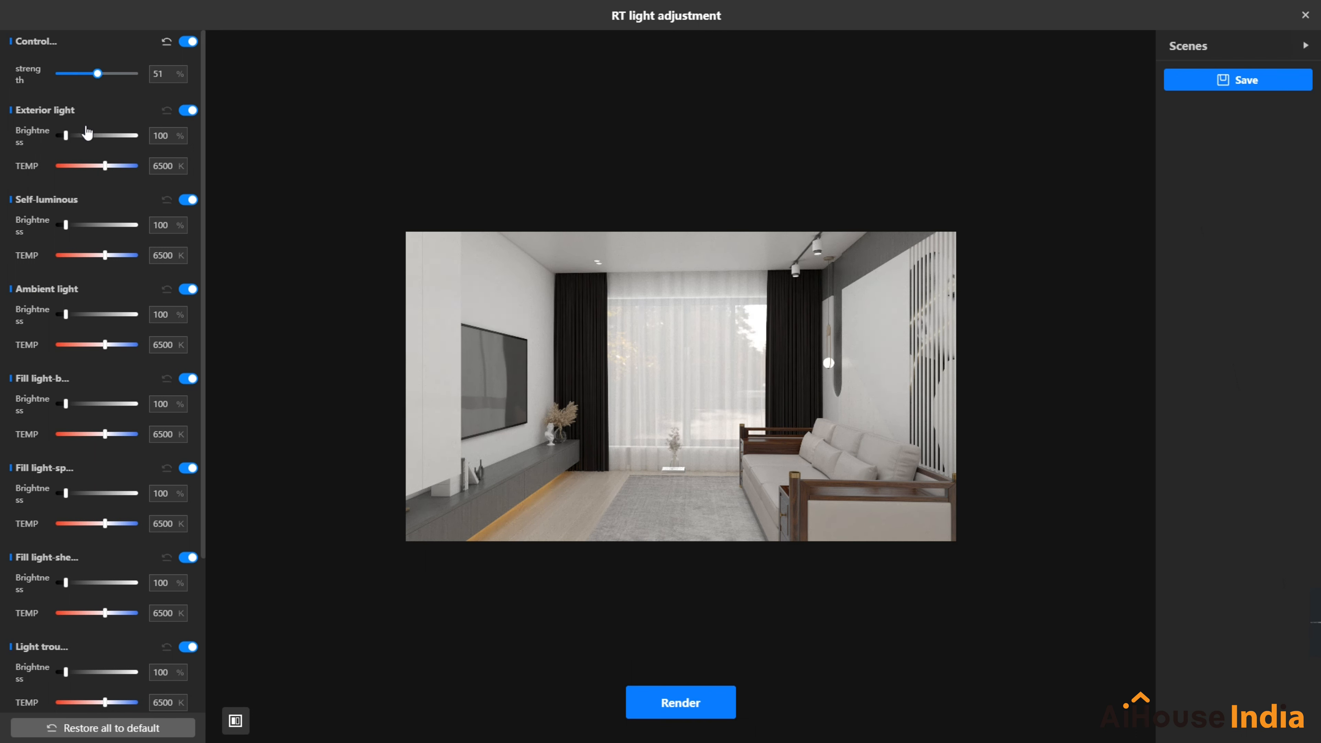
{"action": "left_click_drag", "start_coordinate": [65, 136], "coordinate": [85, 180]}
{"action": "left_click_drag", "start_coordinate": [106, 257], "coordinate": [70, 260]}
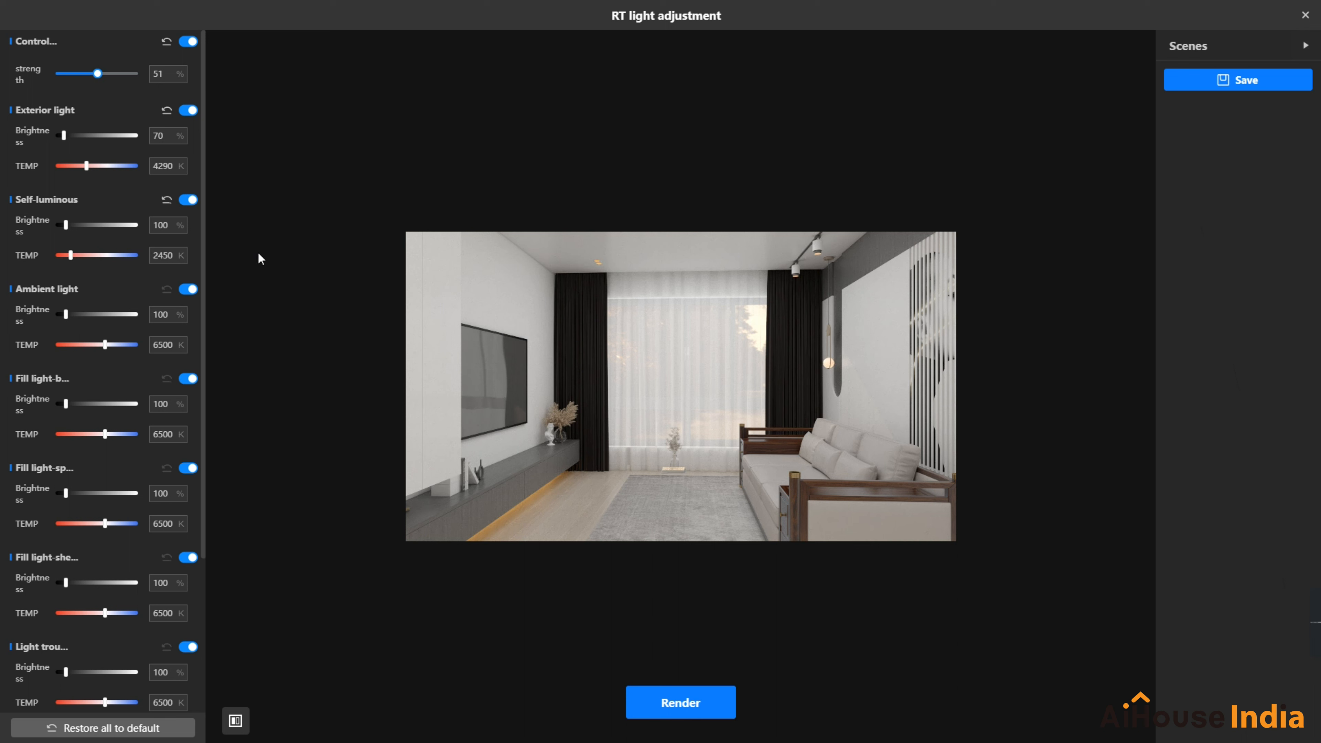
{"action": "mouse_move", "coordinate": [72, 258]}
{"action": "left_mouse_down"}
{"action": "mouse_move", "coordinate": [112, 259]}
{"action": "mouse_move", "coordinate": [87, 260]}
{"action": "left_mouse_up"}
{"action": "mouse_move", "coordinate": [106, 345]}
{"action": "left_mouse_down"}
{"action": "mouse_move", "coordinate": [77, 348]}
{"action": "mouse_move", "coordinate": [112, 351]}
{"action": "mouse_move", "coordinate": [97, 350]}
{"action": "left_mouse_up"}
{"action": "left_click", "coordinate": [1304, 15]}
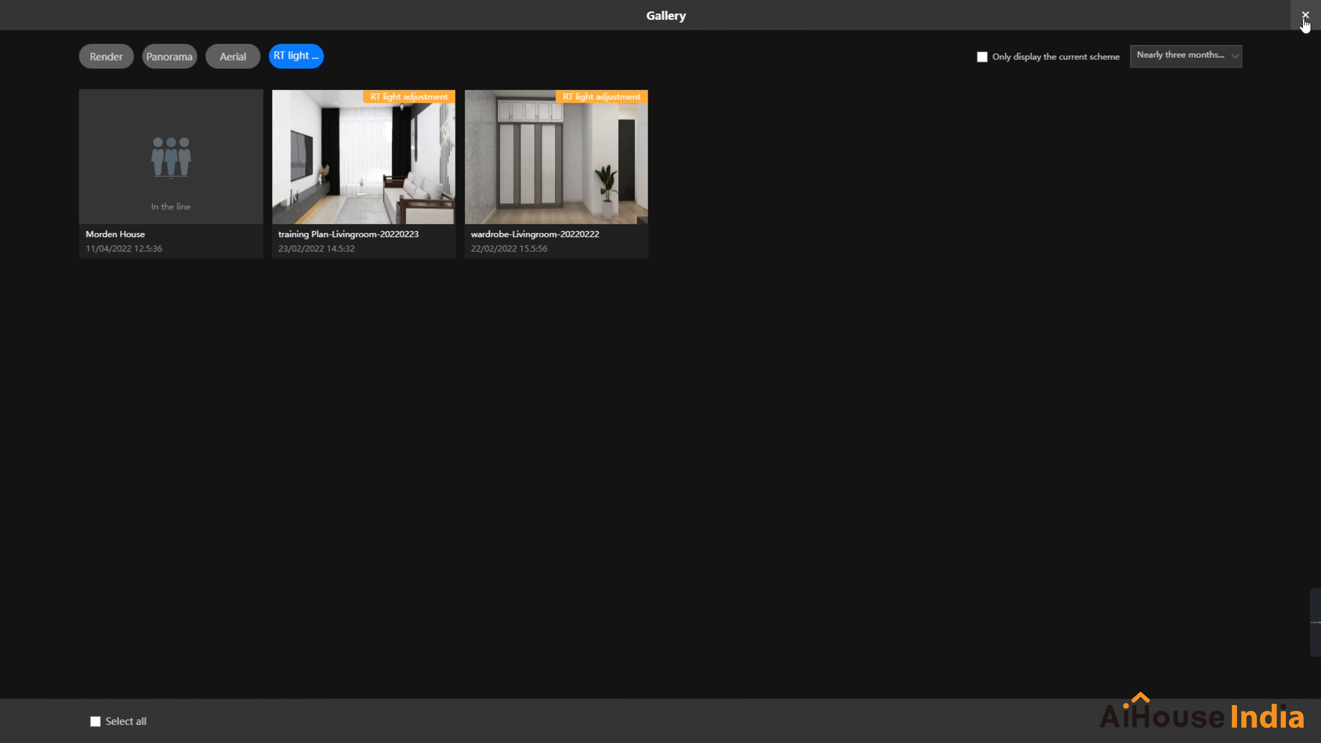
{"action": "left_click", "coordinate": [1304, 15]}
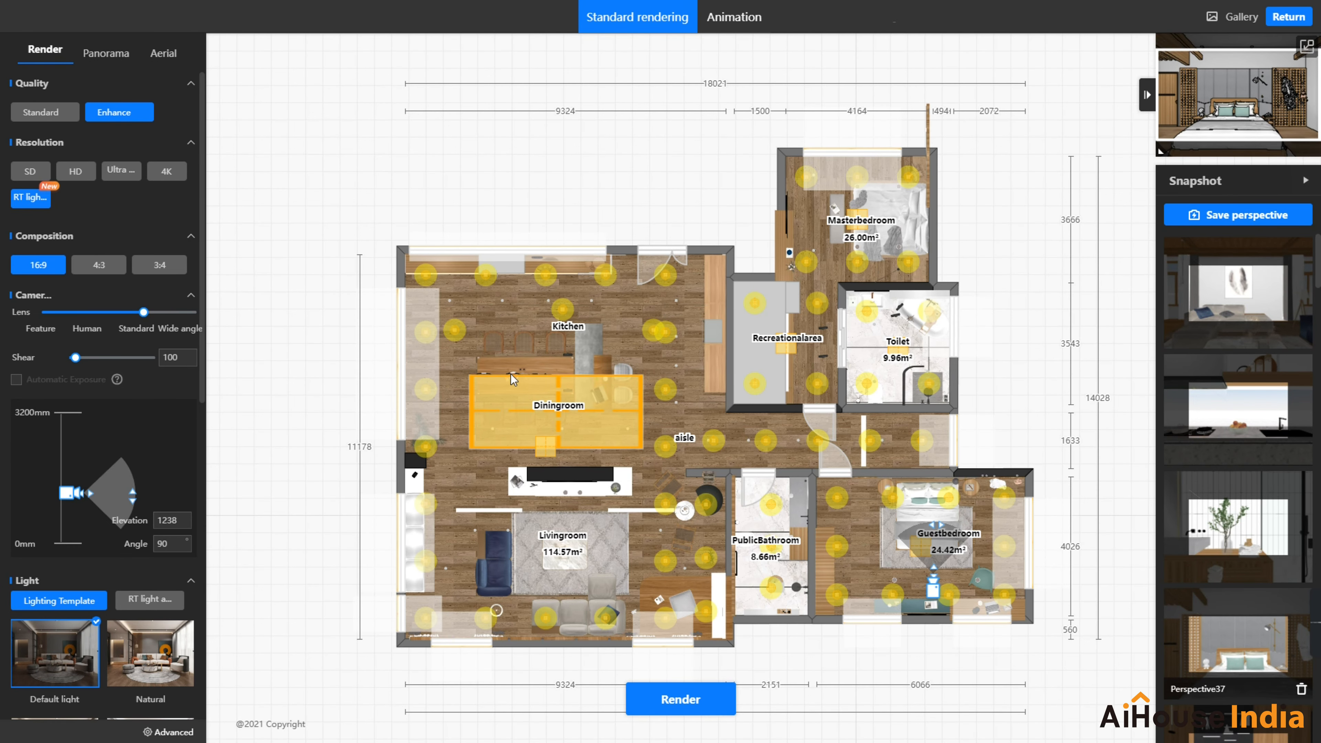
{"action": "scroll", "coordinate": [91, 553], "scroll_direction": "down", "scroll_amount": 4}
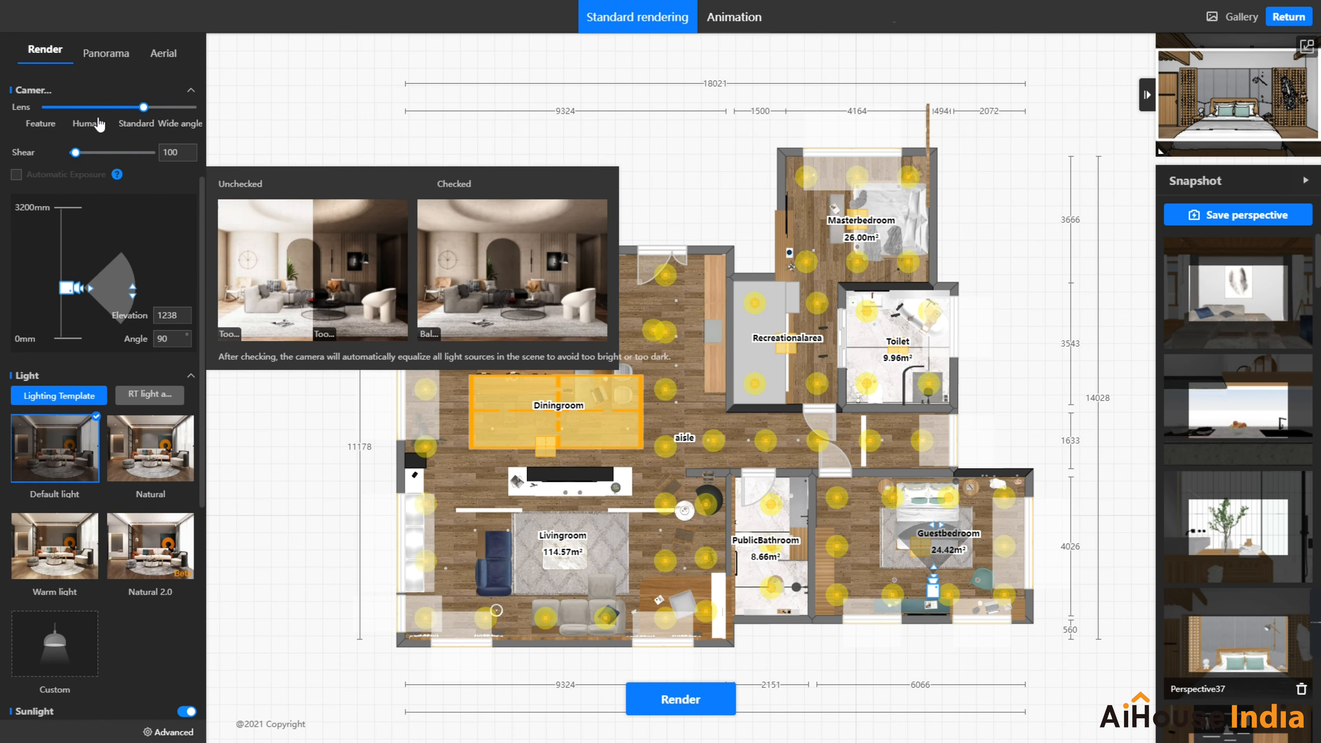
{"action": "left_click", "coordinate": [104, 52]}
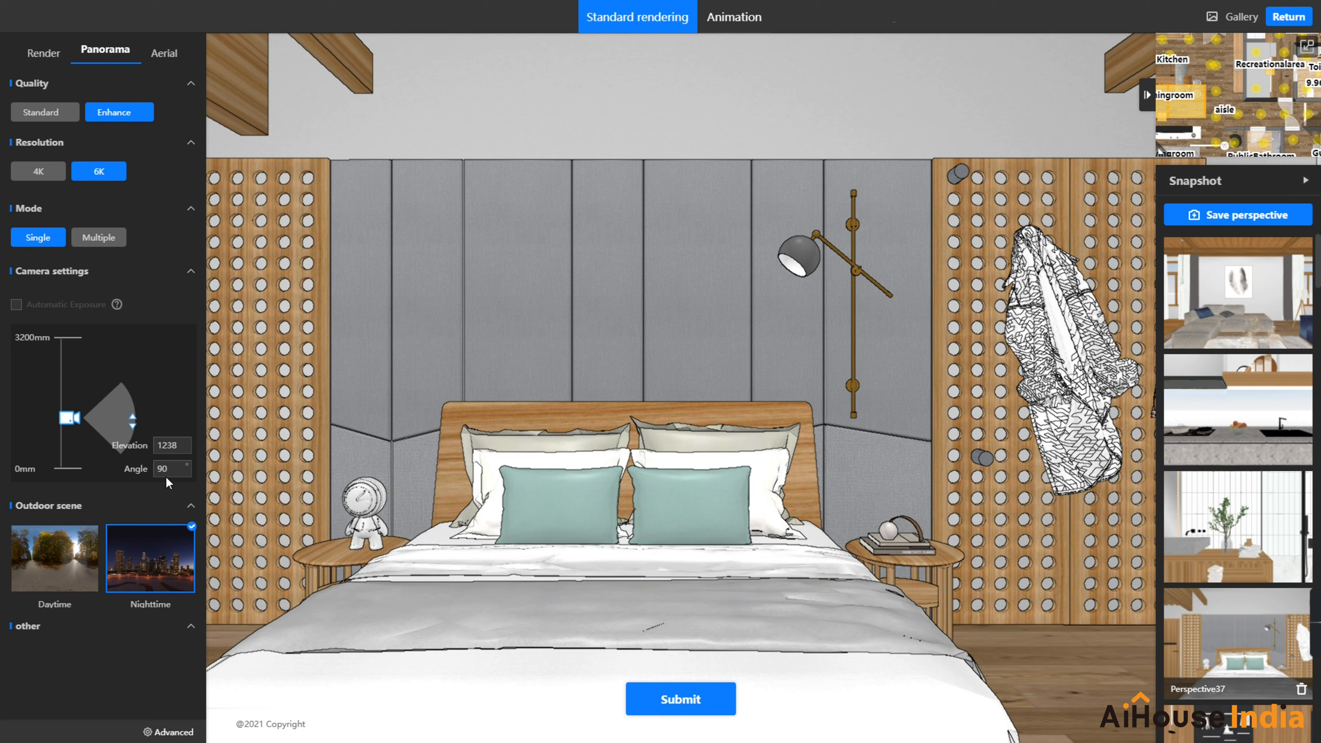
{"action": "left_click", "coordinate": [45, 53]}
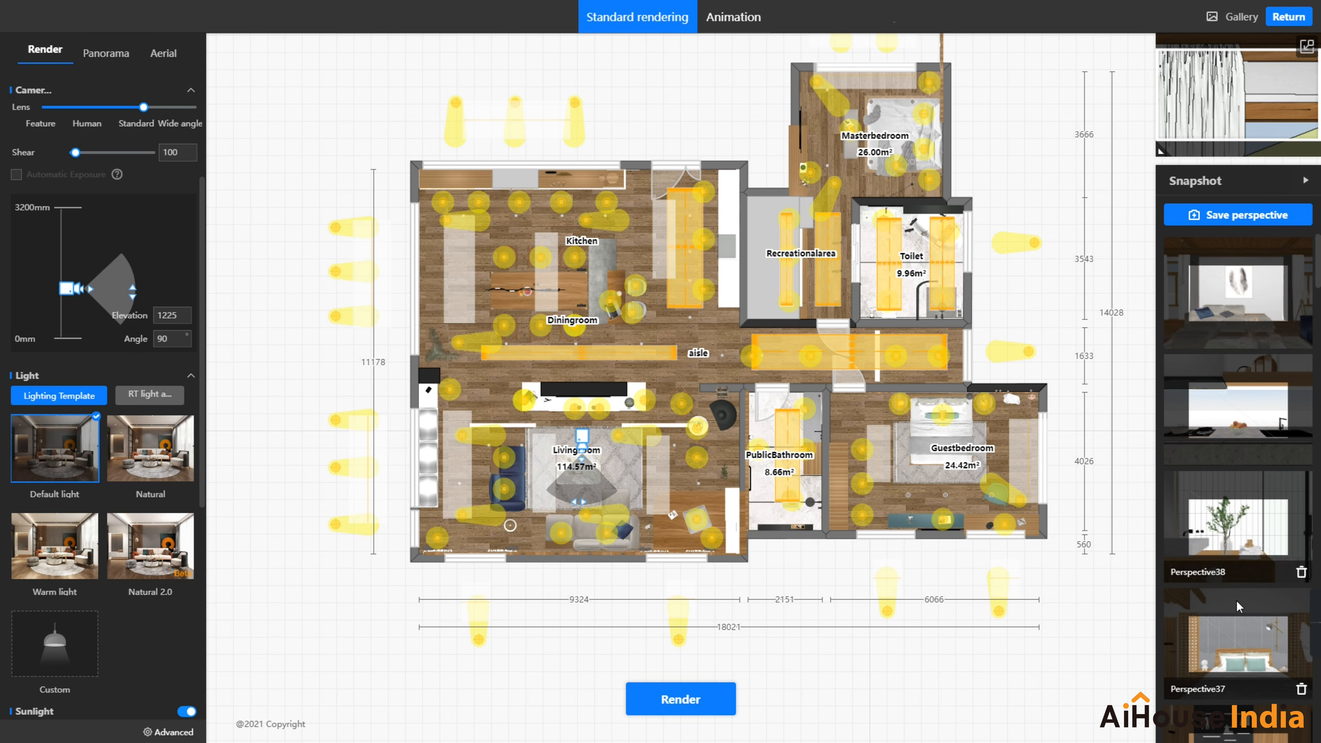
Step: Load the Perspective37 bedroom snapshot in the main view, widen its lens and render it with real-time light adjustment
{"action": "left_click", "coordinate": [1239, 619]}
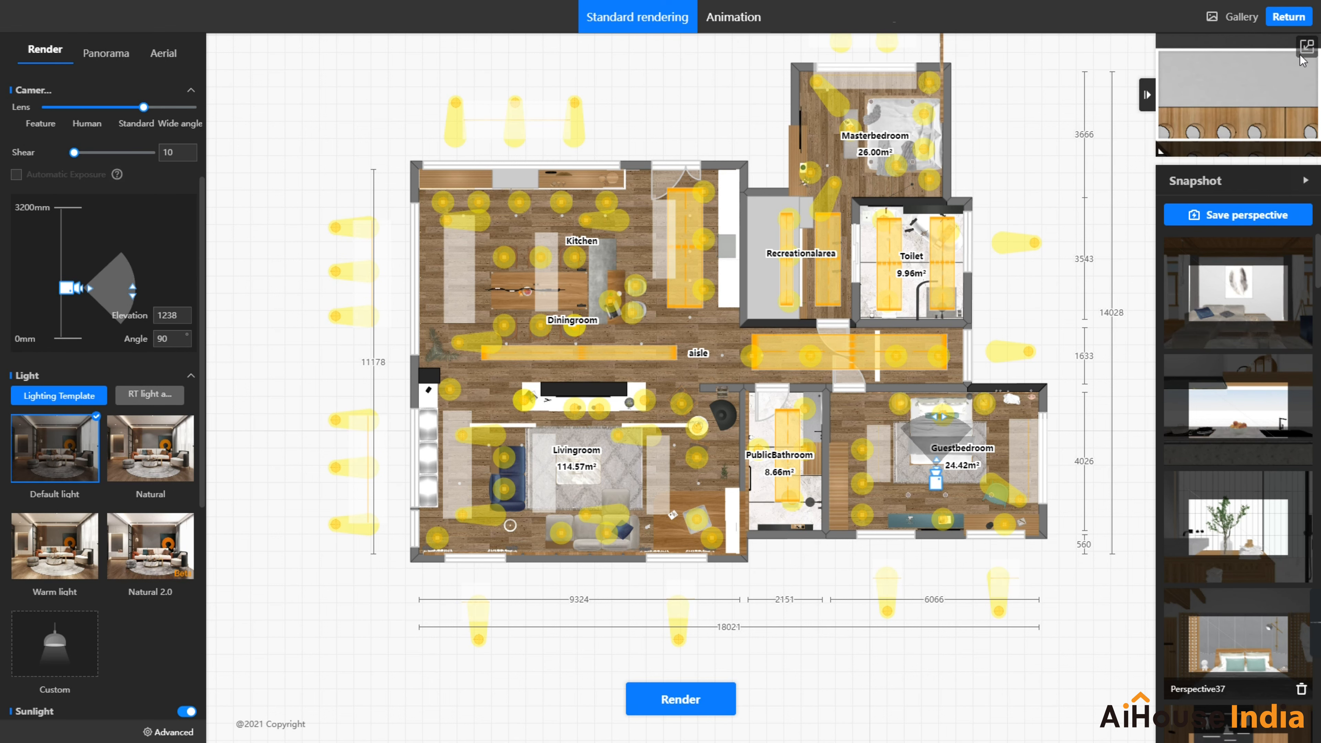
{"action": "left_click", "coordinate": [1306, 47]}
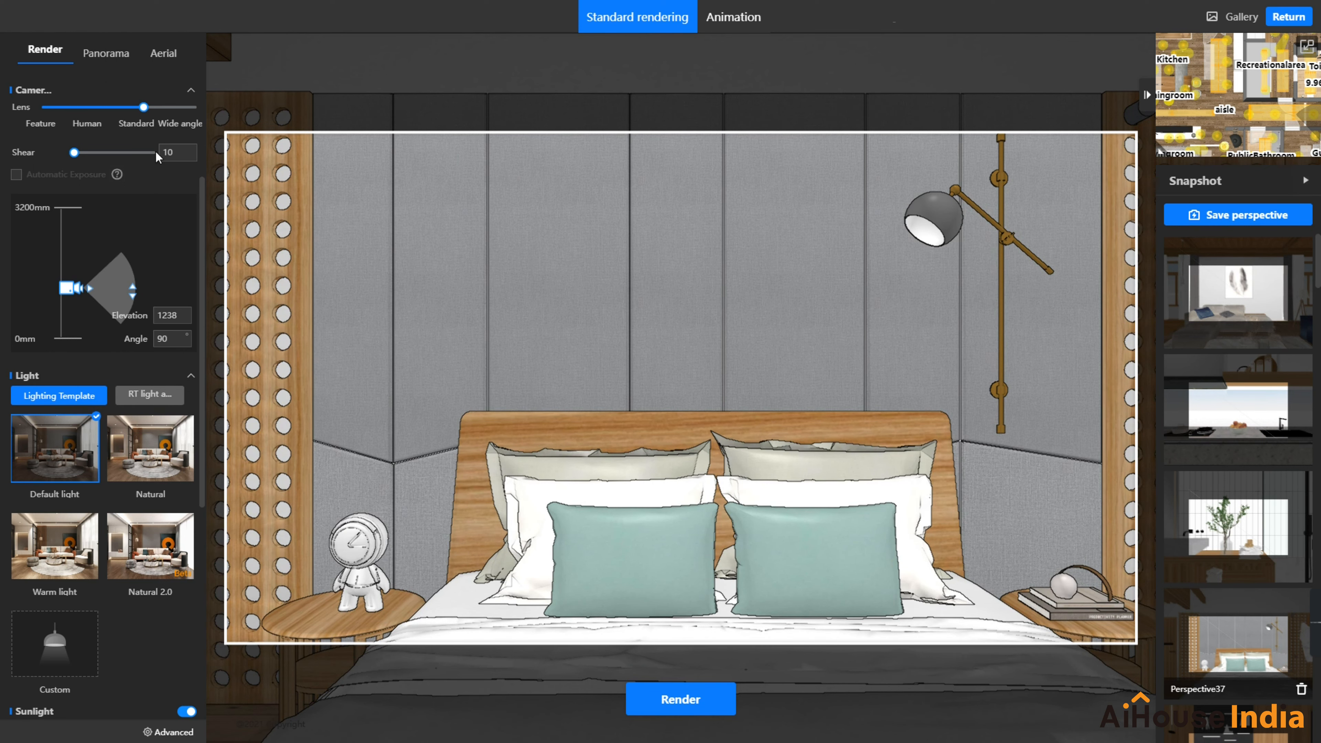
{"action": "left_click_drag", "start_coordinate": [146, 108], "coordinate": [171, 107]}
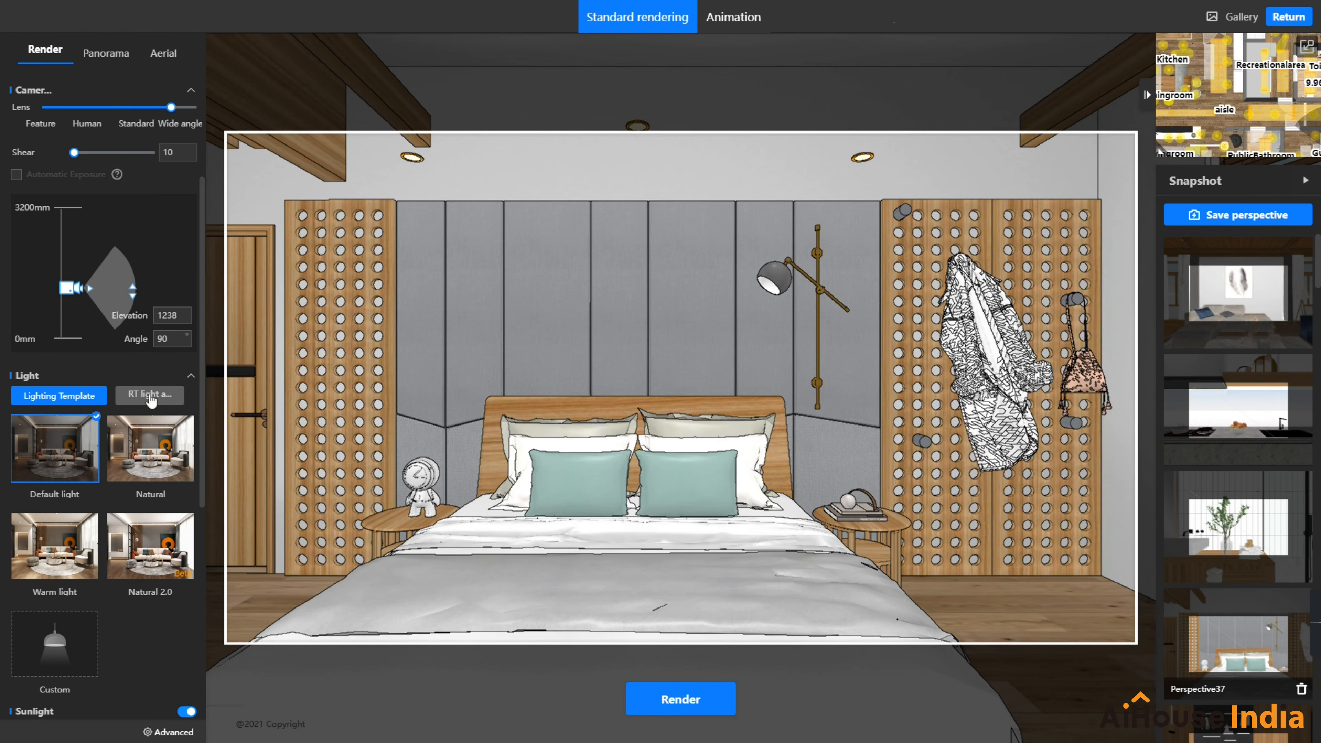
{"action": "scroll", "coordinate": [149, 498], "scroll_direction": "down", "scroll_amount": 5}
{"action": "scroll", "coordinate": [149, 503], "scroll_direction": "down", "scroll_amount": 2}
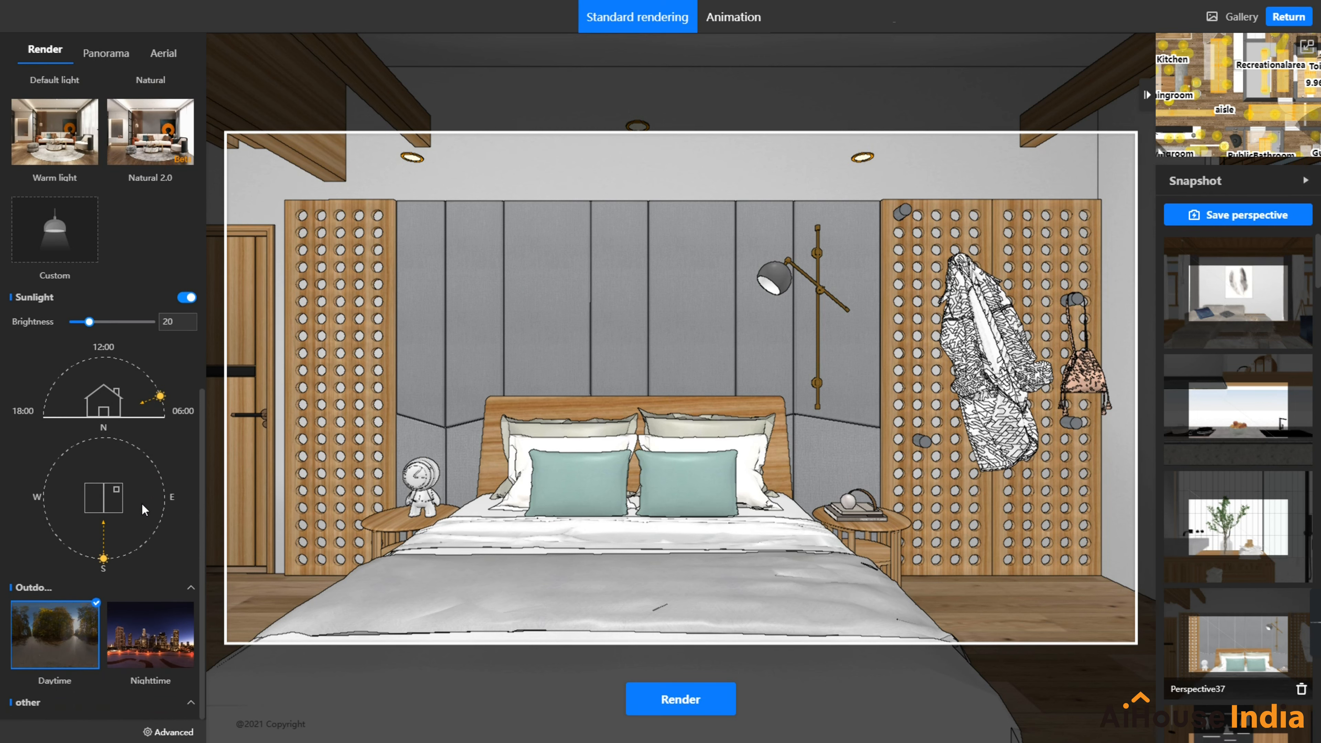
{"action": "left_click", "coordinate": [717, 707]}
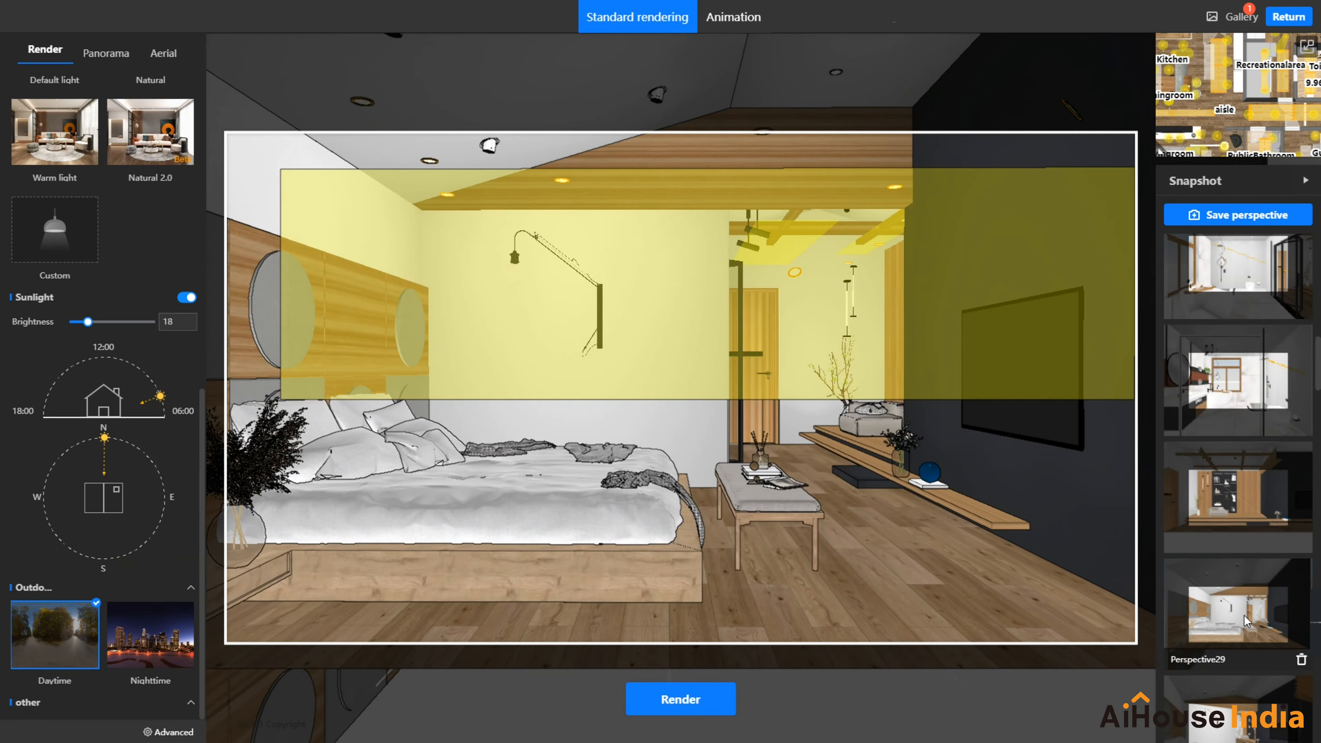
Step: Pan the Perspective29 bedroom view to bring the bedside plant into frame, set the resolution to 4K and submit the render
{"action": "middle_click_drag", "start_coordinate": [914, 587], "coordinate": [933, 586]}
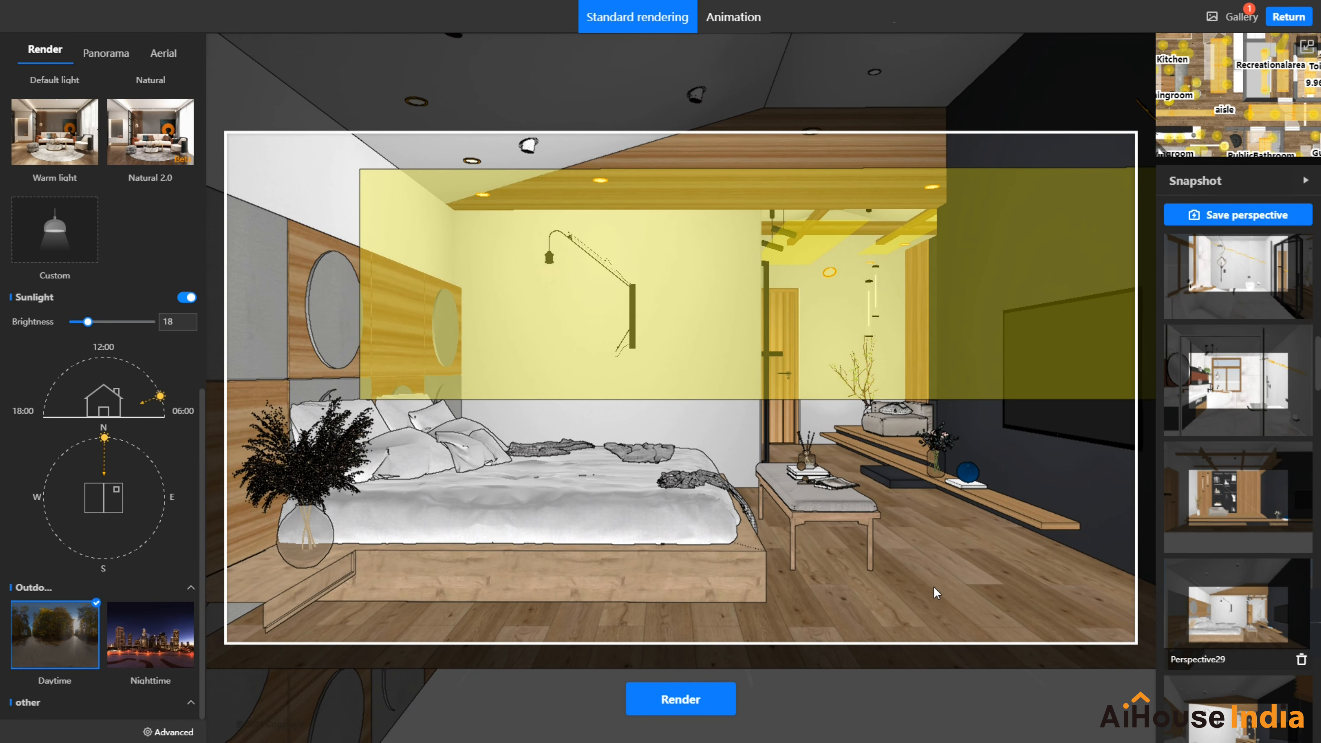
{"action": "scroll", "coordinate": [100, 521], "scroll_direction": "up", "scroll_amount": 10}
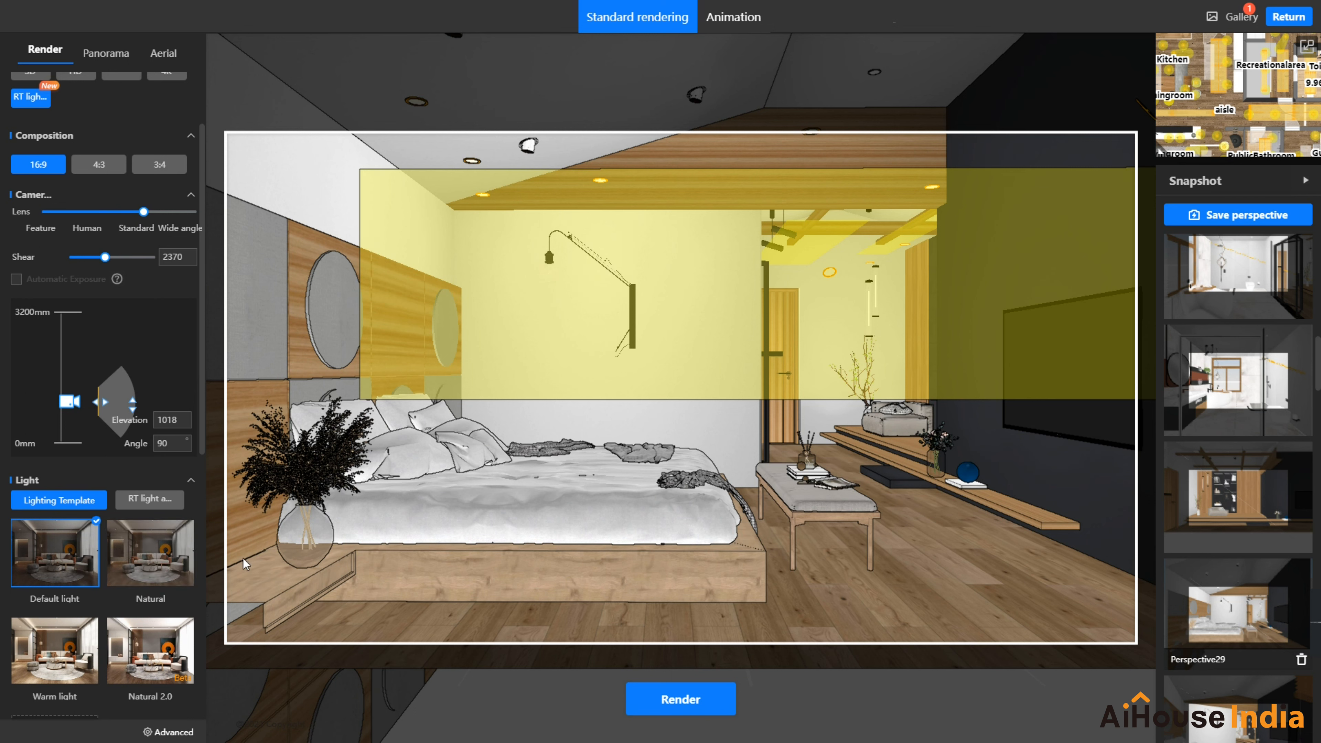
{"action": "scroll", "coordinate": [103, 379], "scroll_direction": "up", "scroll_amount": 2}
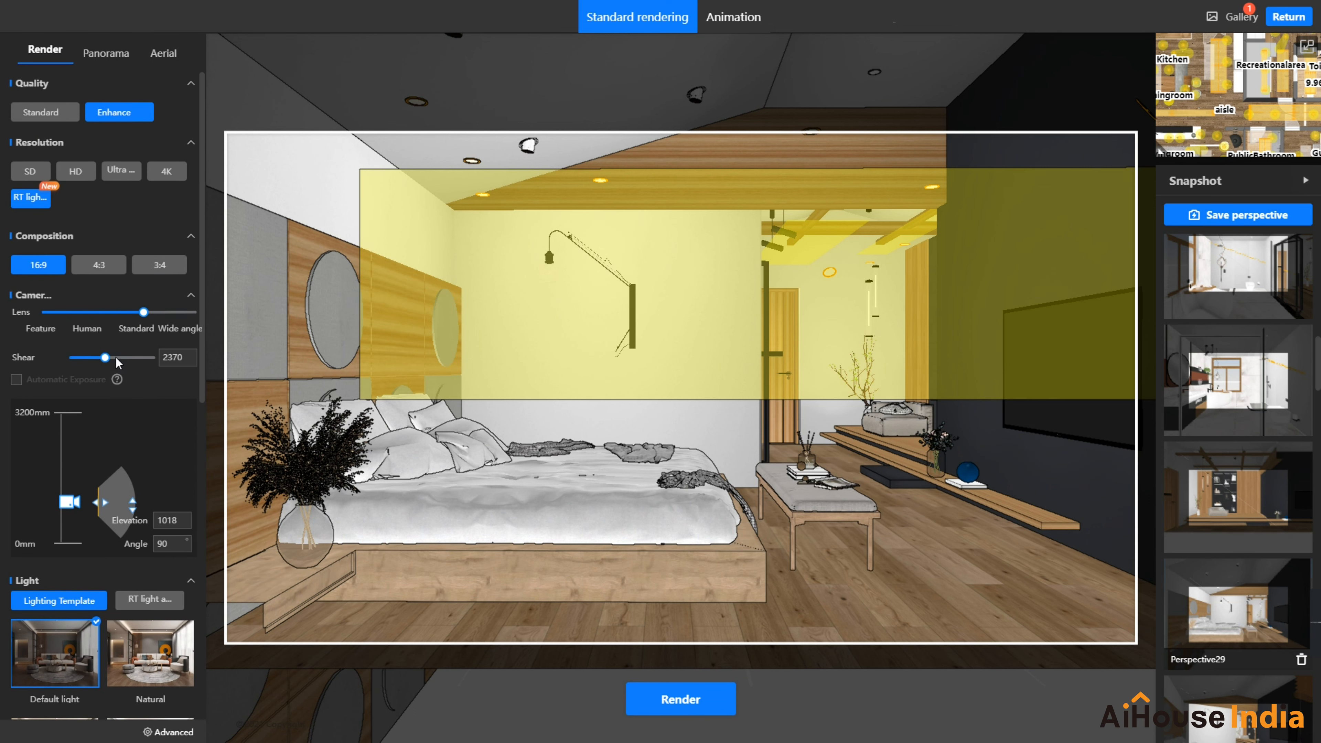
{"action": "left_click", "coordinate": [165, 172]}
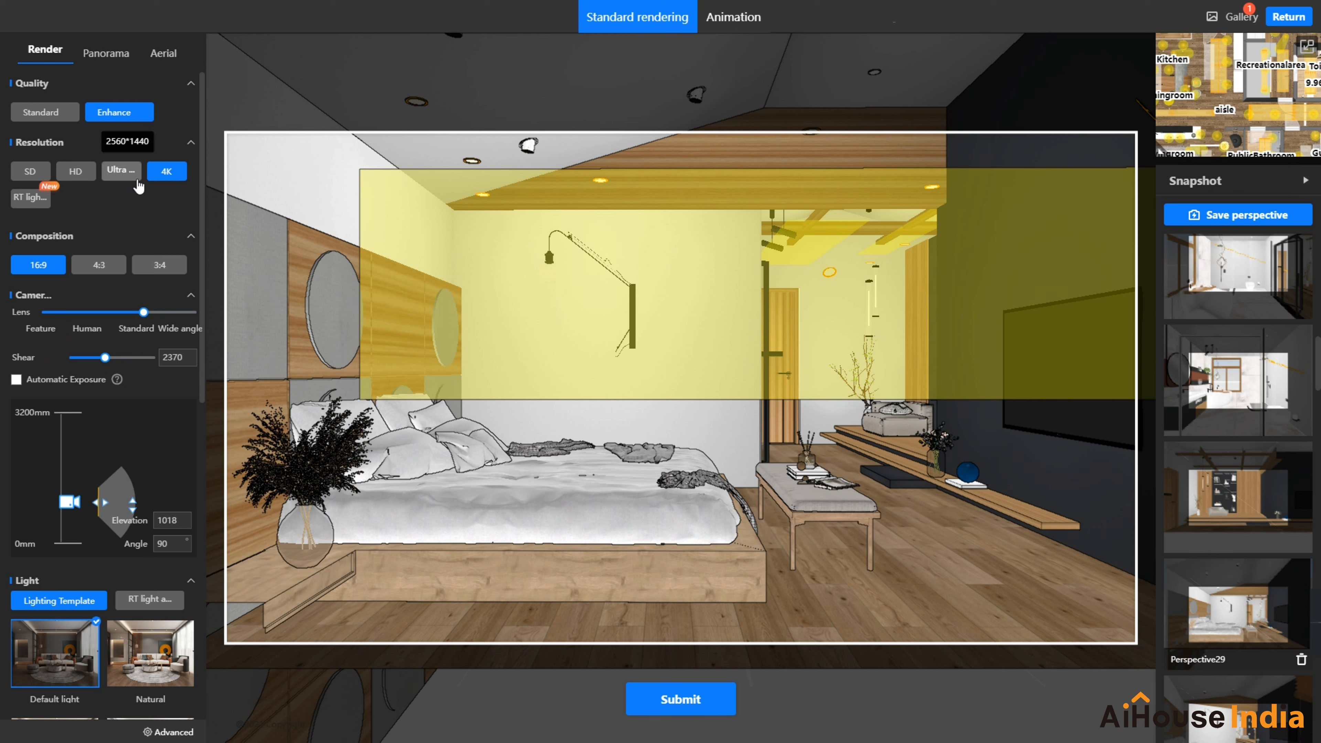
{"action": "left_click", "coordinate": [681, 704]}
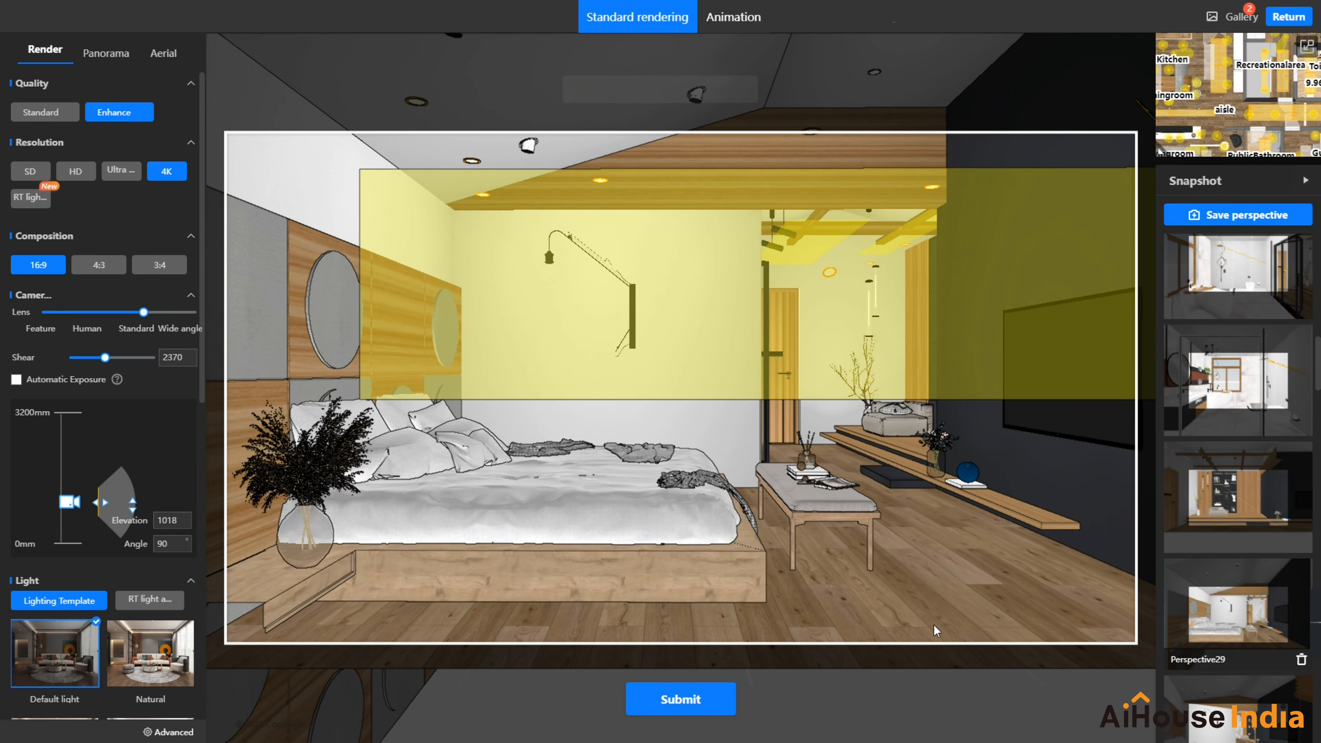
Step: Load the Perspective25 snapshot facing the bed and submit it as a 4K render
{"action": "scroll", "coordinate": [1217, 607], "scroll_direction": "down", "scroll_amount": 5}
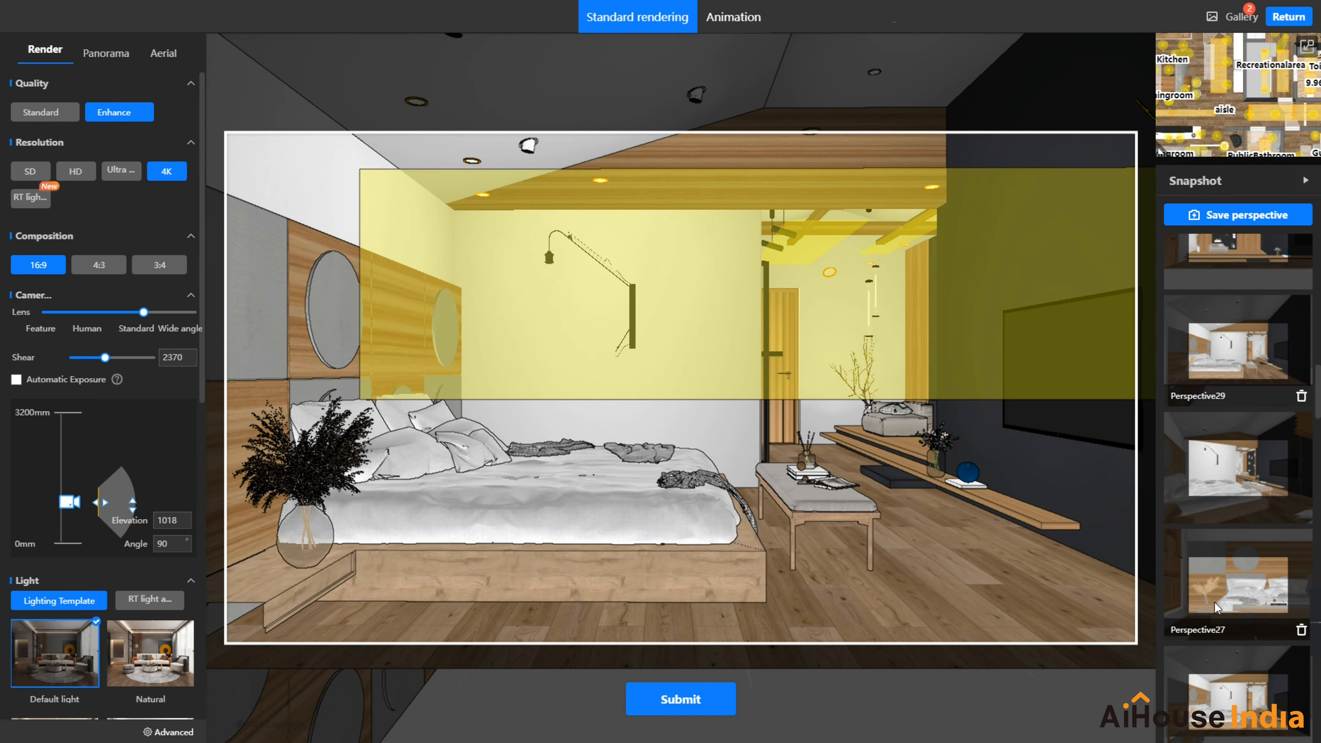
{"action": "scroll", "coordinate": [1222, 598], "scroll_direction": "down", "scroll_amount": 4}
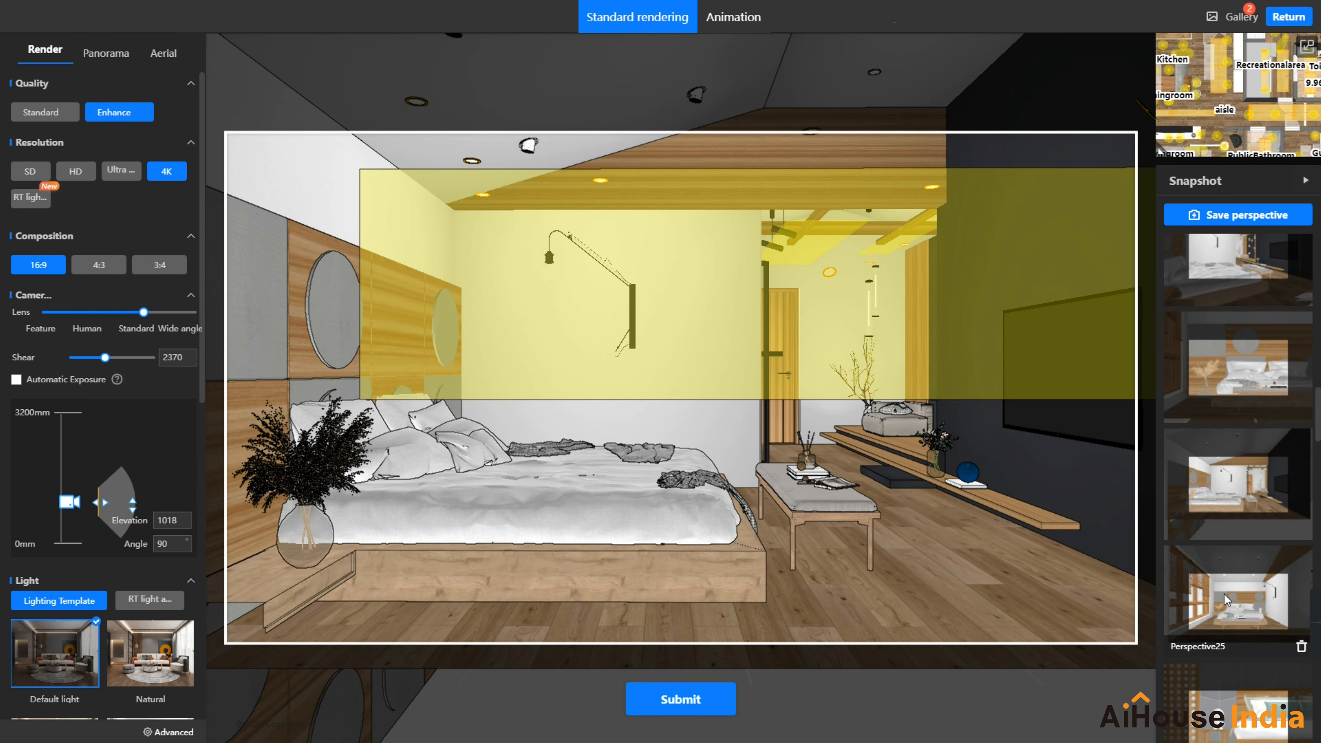
{"action": "left_click", "coordinate": [1224, 598]}
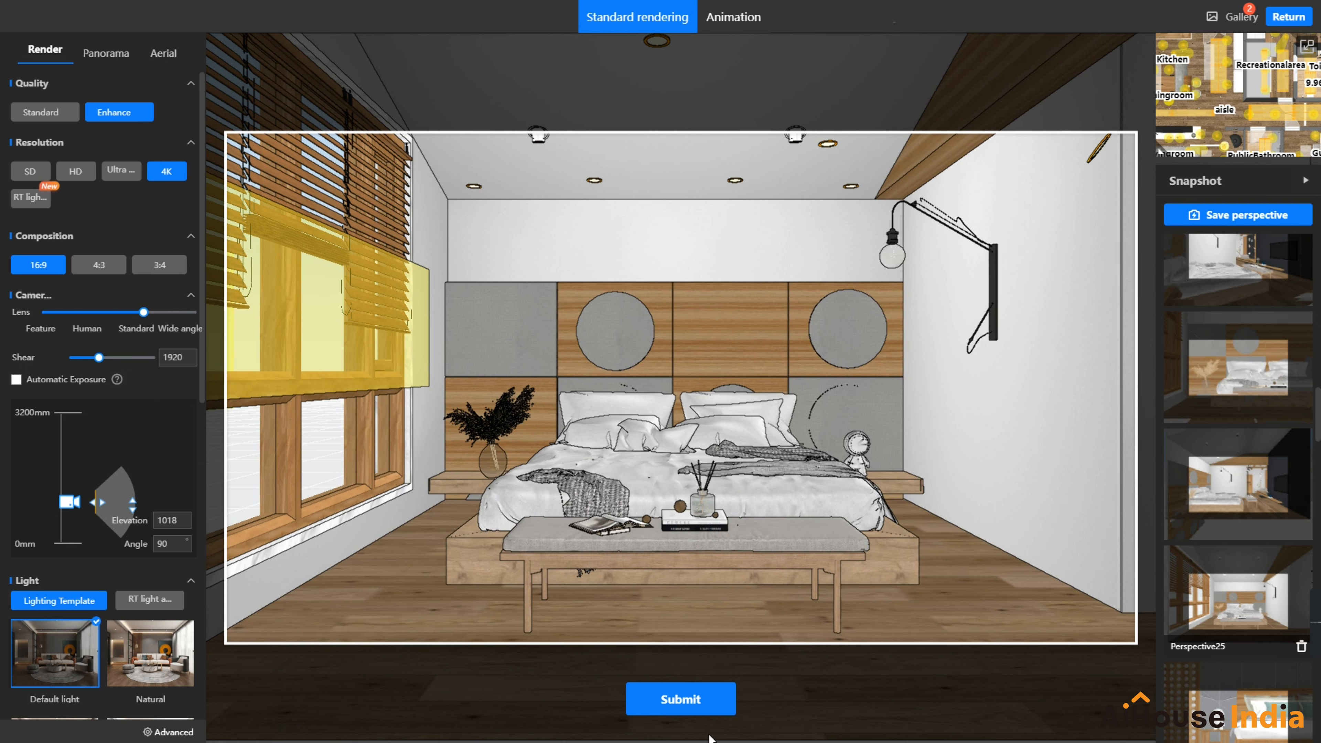
{"action": "left_click", "coordinate": [688, 710]}
Step: Set up a single 6K panorama on the enlarged floor plan and submit it from the Perspective39 kitchen snapshot
{"action": "left_click", "coordinate": [89, 56]}
{"action": "left_click", "coordinate": [1306, 48]}
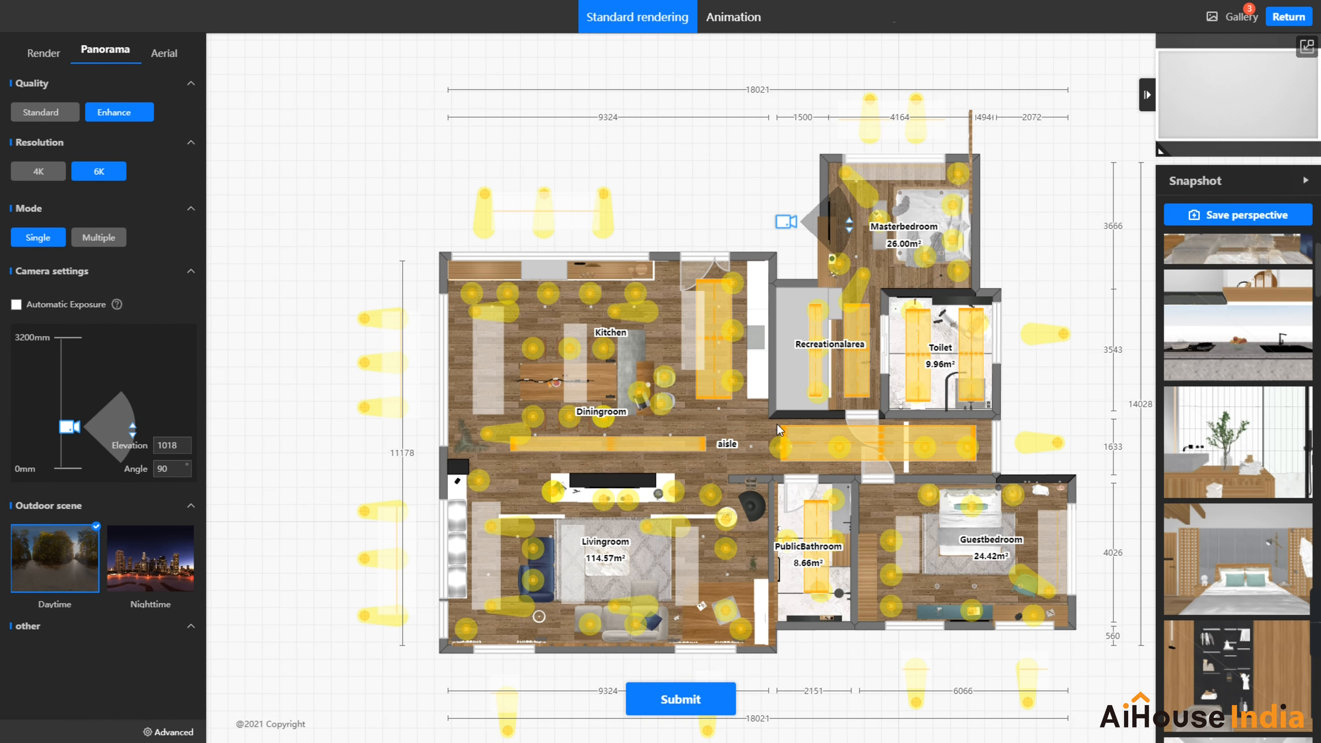
{"action": "scroll", "coordinate": [1267, 650], "scroll_direction": "down", "scroll_amount": 5}
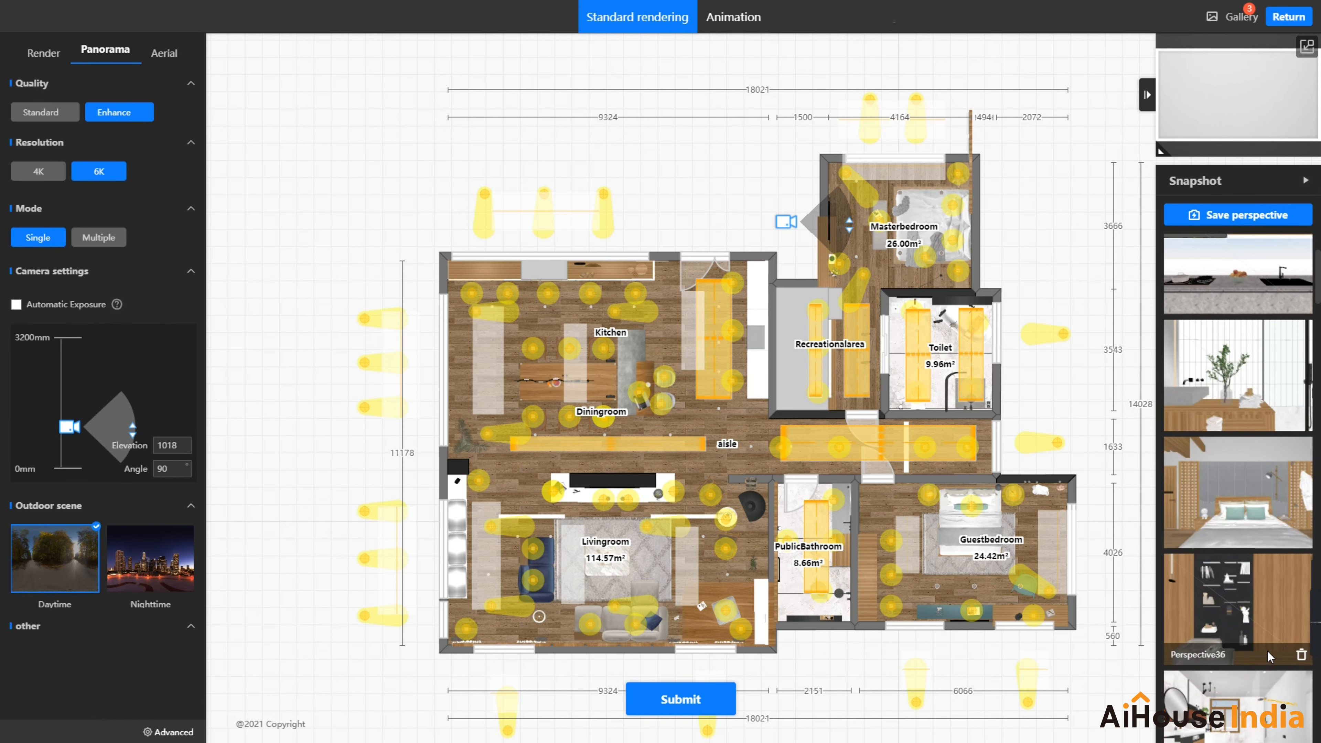
{"action": "left_click", "coordinate": [1244, 505]}
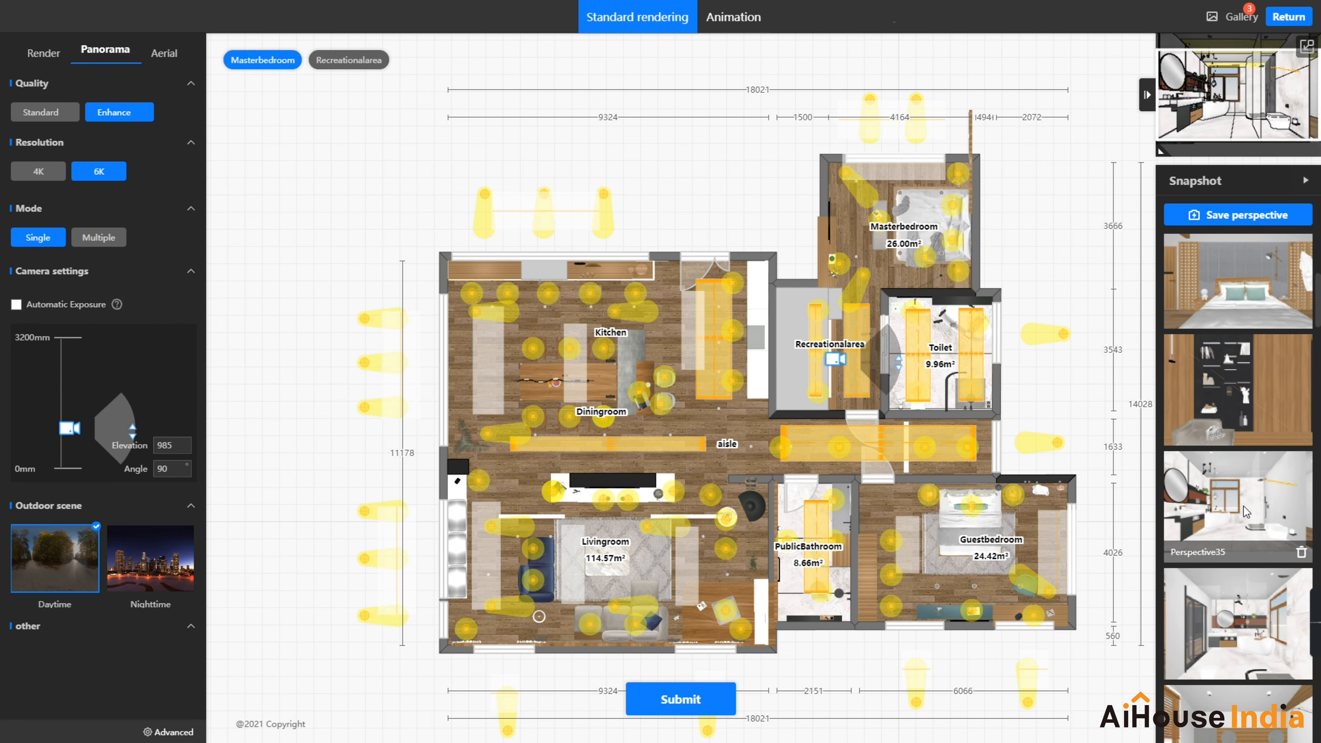
{"action": "left_click", "coordinate": [1243, 505]}
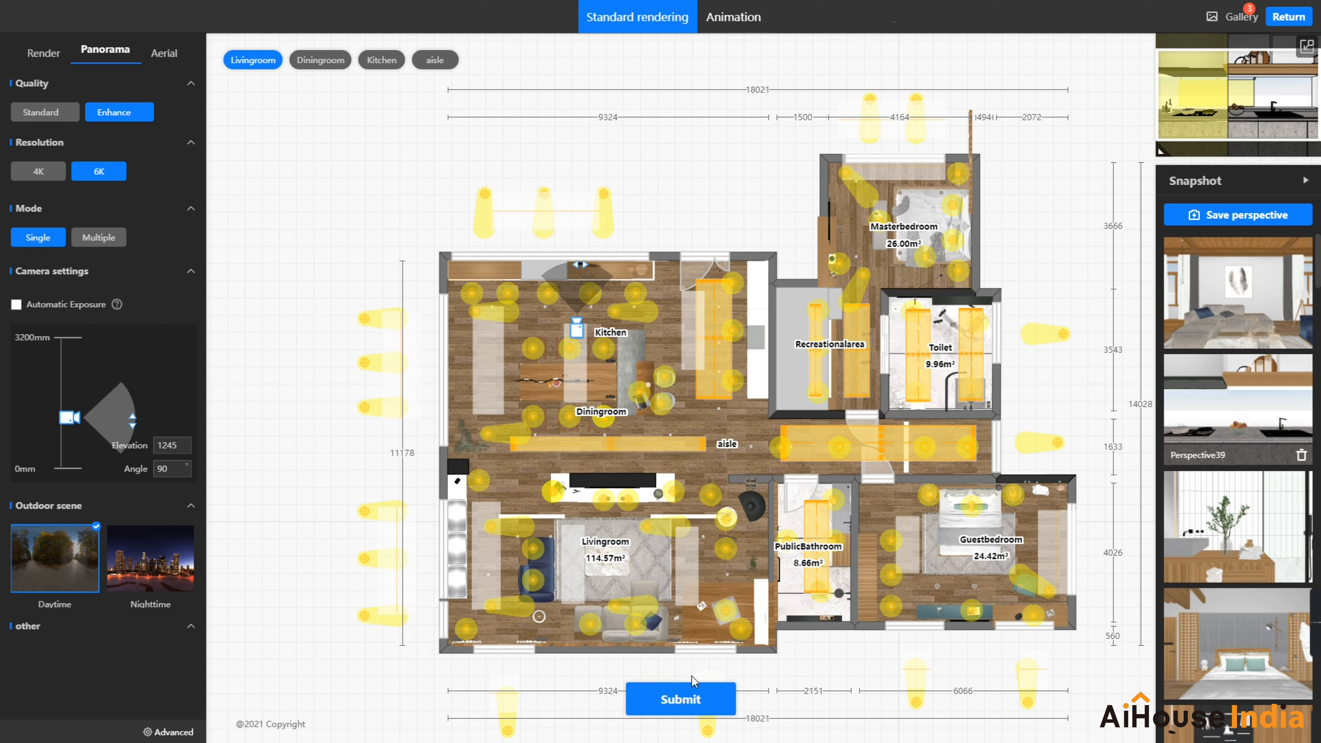
{"action": "left_click", "coordinate": [689, 699]}
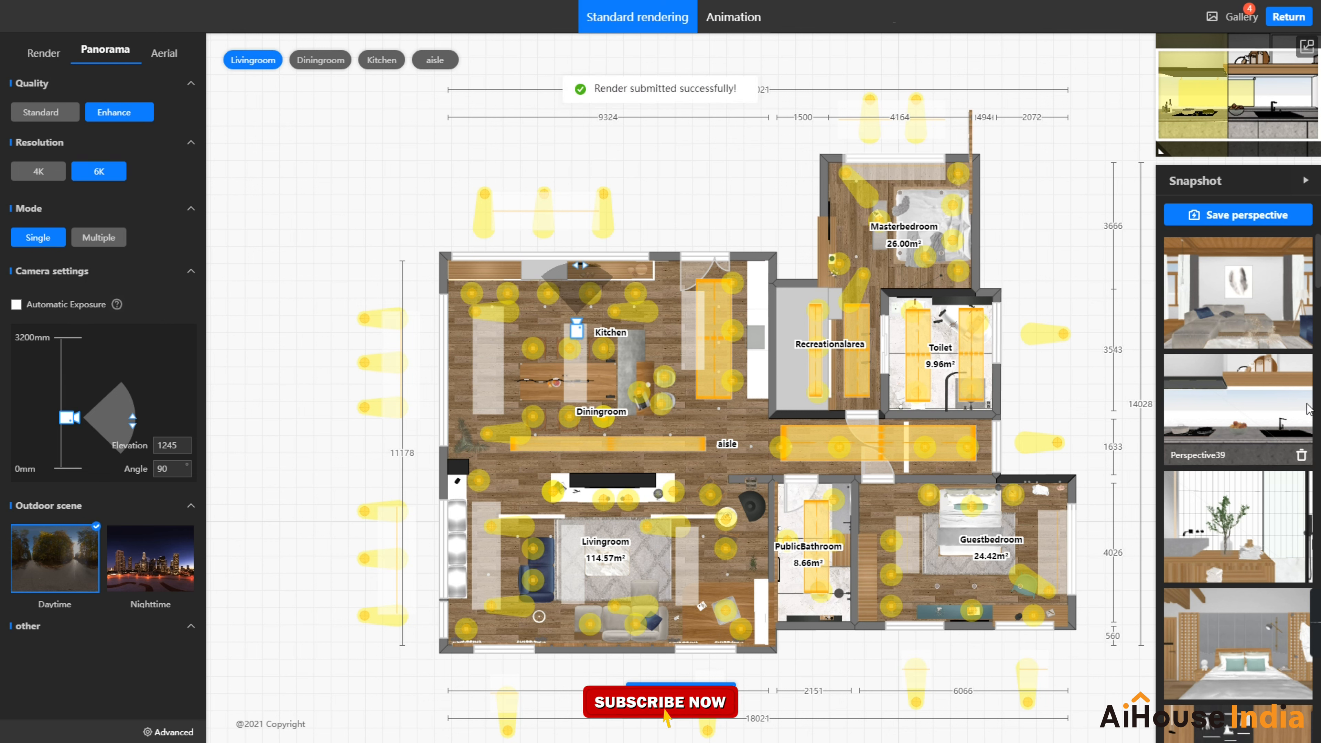
Step: Reposition the Perspective39 camera east of the kitchen and dining area, aim it west toward them and submit the 6K panorama
{"action": "left_click", "coordinate": [1243, 520]}
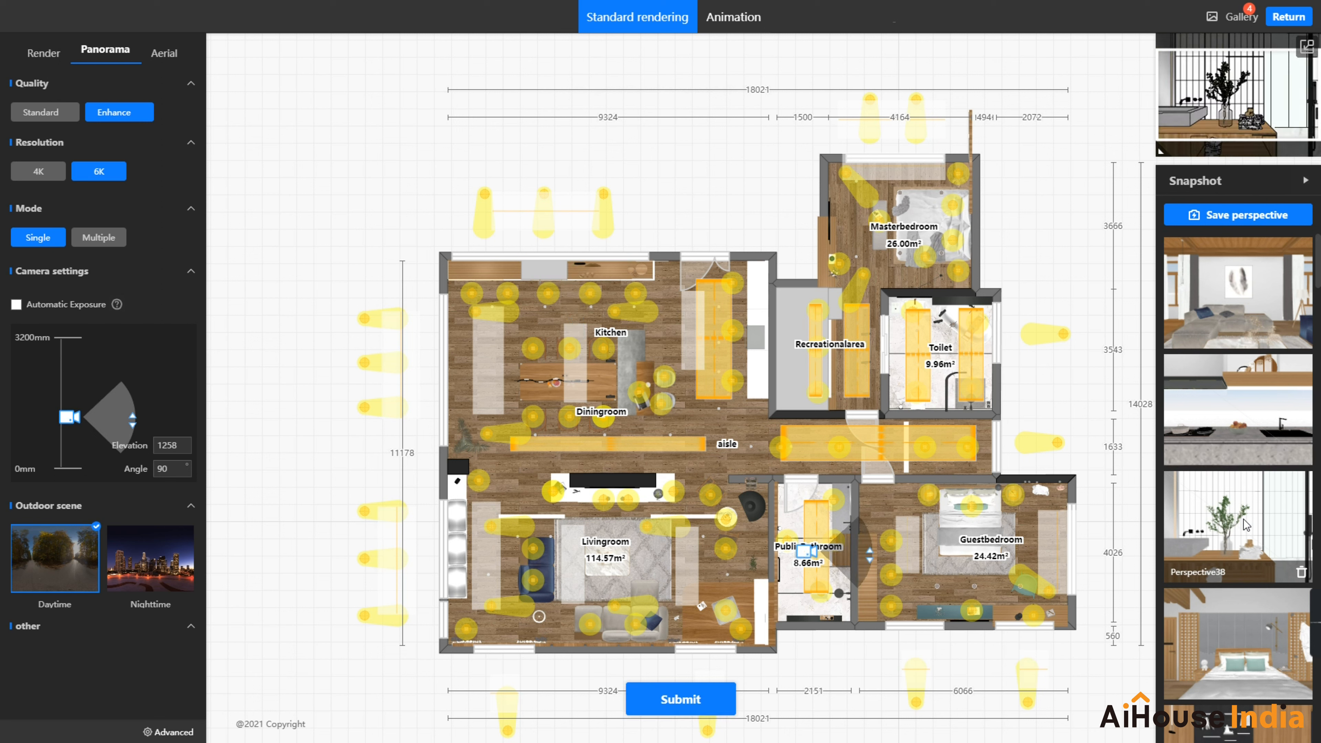
{"action": "left_click", "coordinate": [1237, 367]}
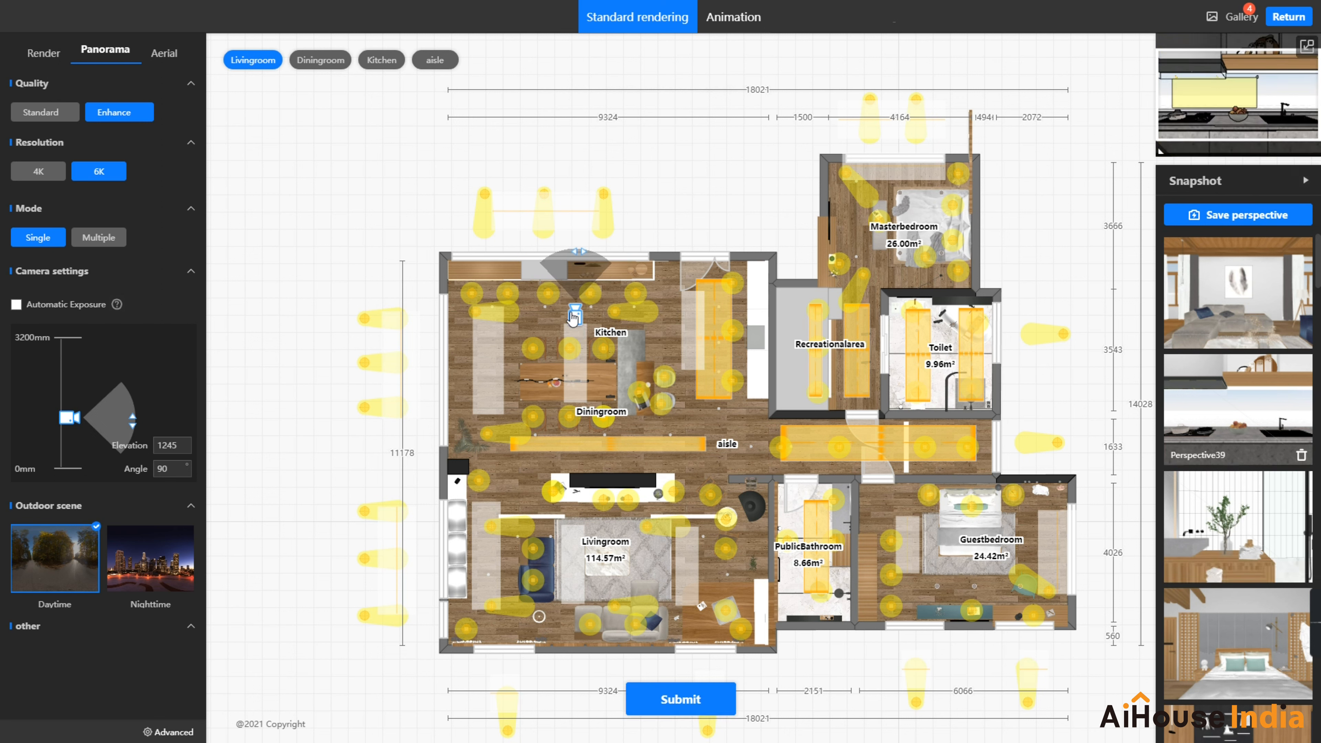
{"action": "mouse_move", "coordinate": [574, 319]}
{"action": "left_mouse_down"}
{"action": "mouse_move", "coordinate": [692, 354]}
{"action": "mouse_move", "coordinate": [496, 383]}
{"action": "mouse_move", "coordinate": [517, 338]}
{"action": "mouse_move", "coordinate": [665, 325]}
{"action": "mouse_move", "coordinate": [703, 338]}
{"action": "left_mouse_up"}
{"action": "left_click_drag", "start_coordinate": [709, 269], "coordinate": [600, 345]}
{"action": "left_click_drag", "start_coordinate": [709, 343], "coordinate": [710, 373]}
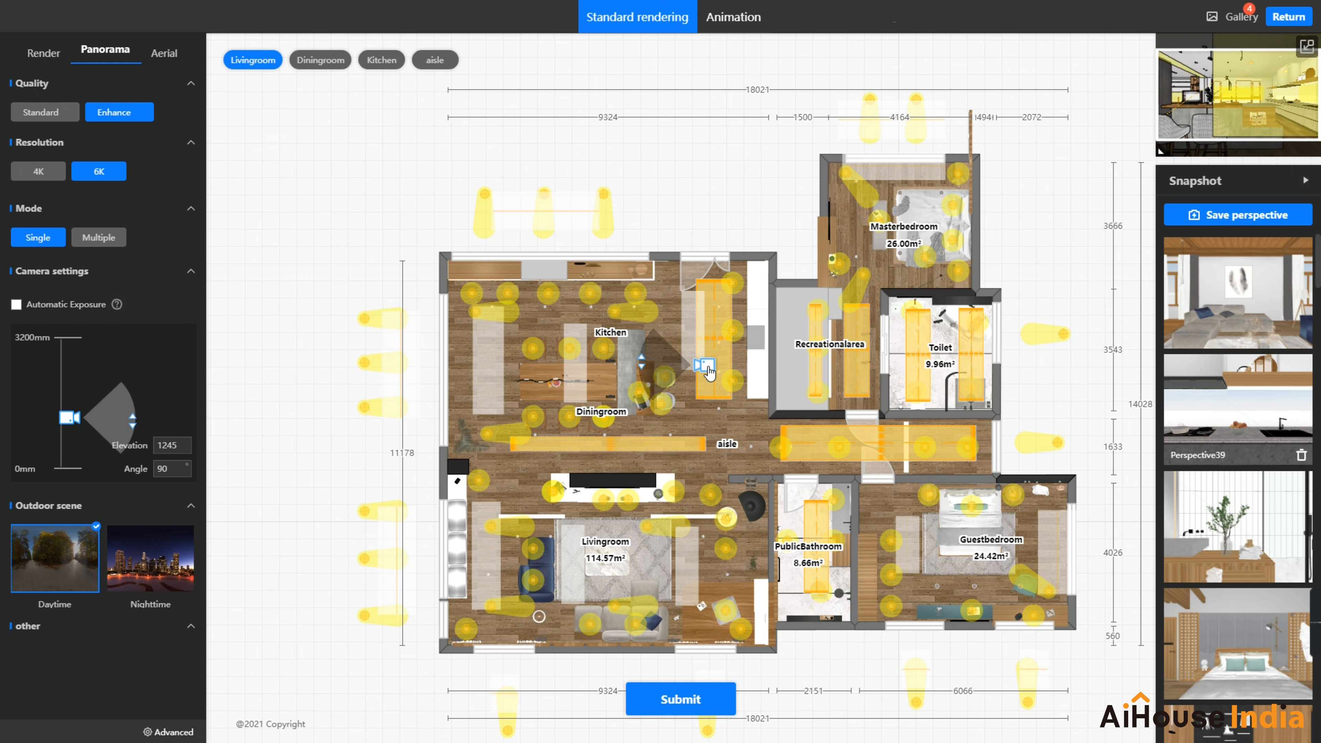
{"action": "left_click", "coordinate": [694, 705]}
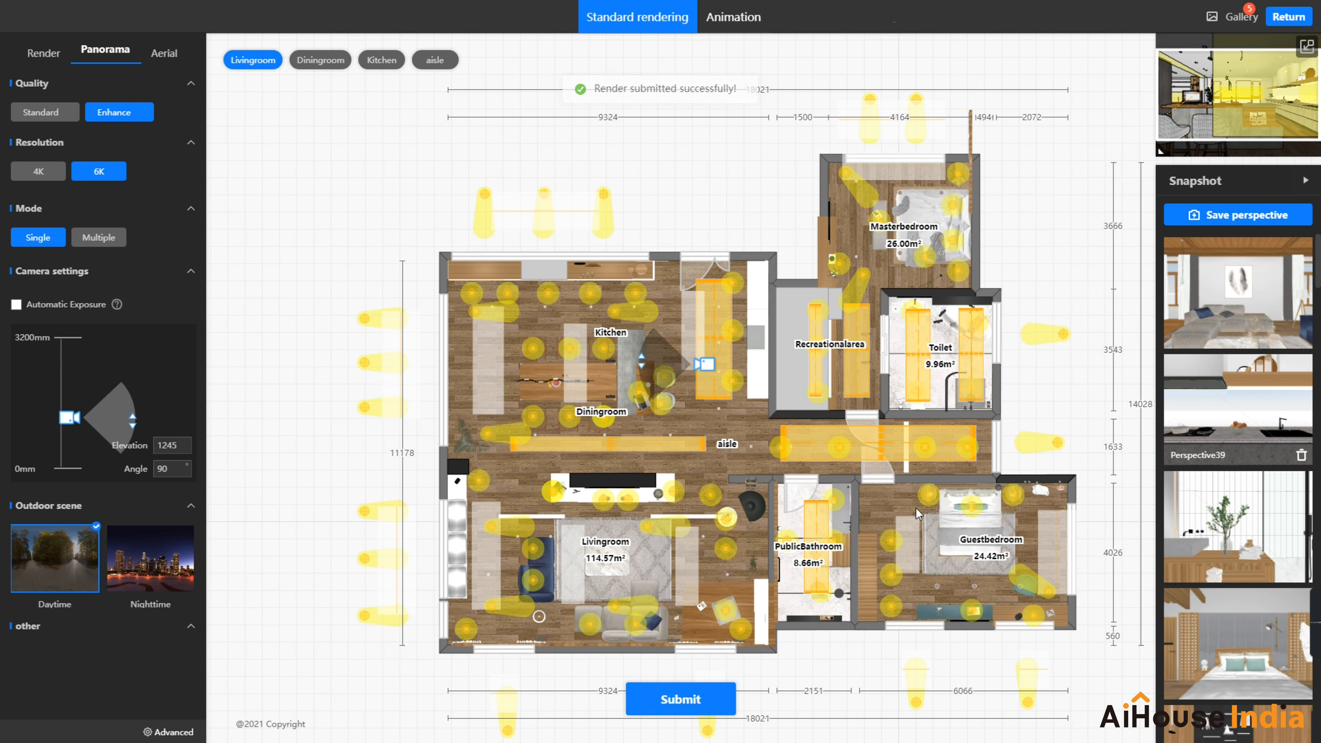
Step: Open the finished Morden House bedroom panorama from the gallery and examine its window, ceiling, walls and bed from all sides
{"action": "left_click", "coordinate": [1238, 16]}
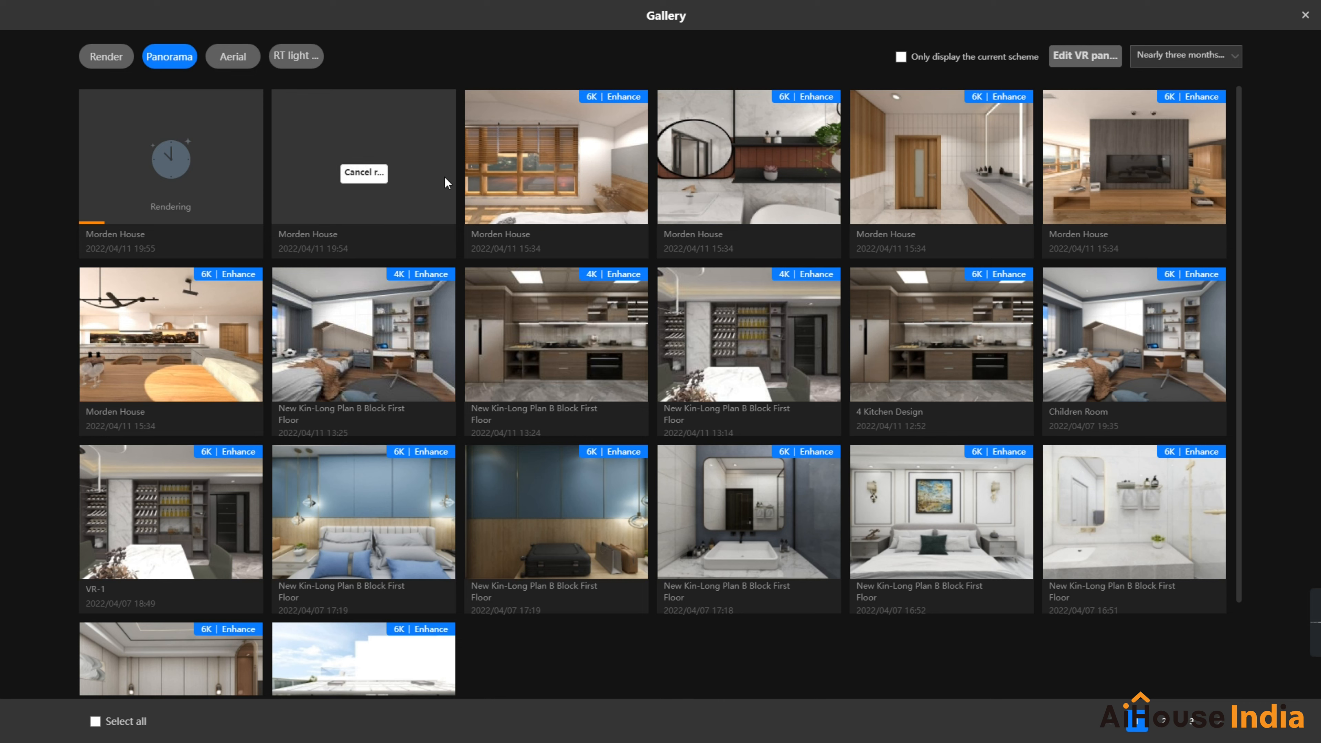
{"action": "left_click", "coordinate": [539, 158]}
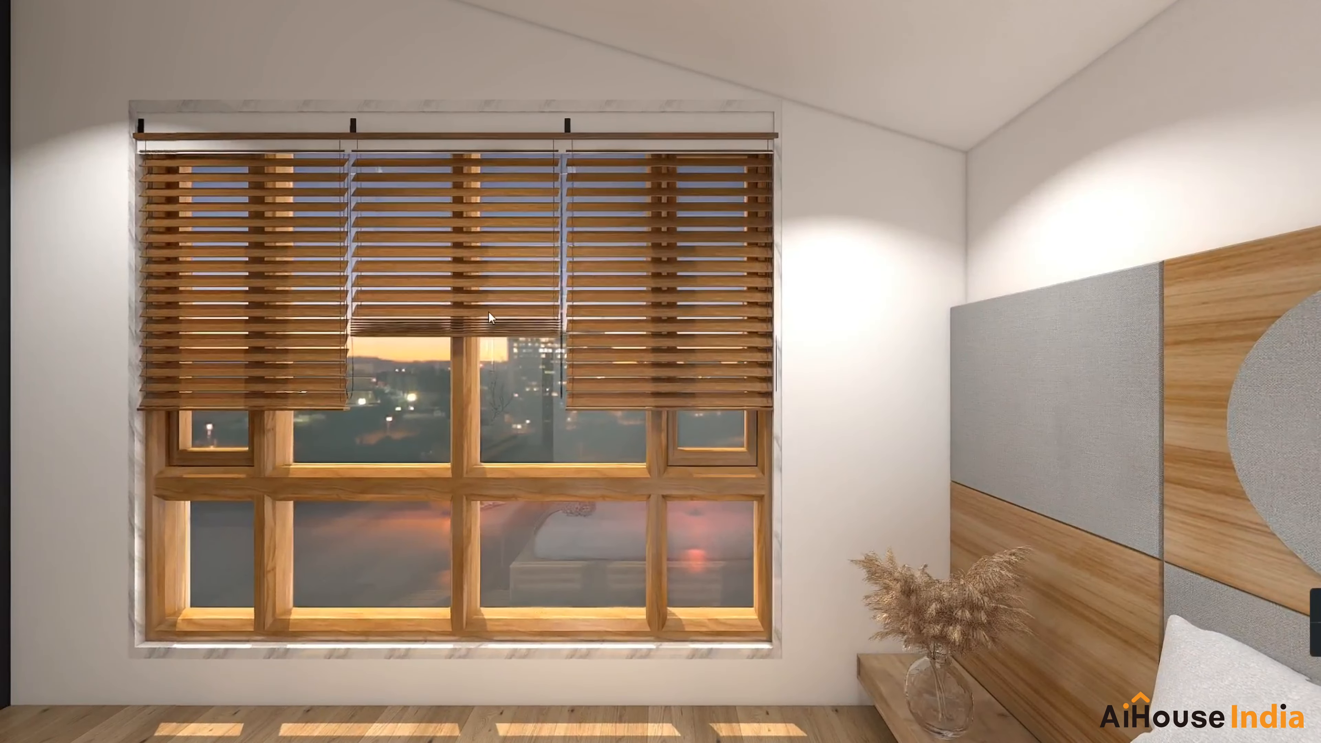
{"action": "left_click_drag", "start_coordinate": [492, 317], "coordinate": [442, 115]}
{"action": "left_click_drag", "start_coordinate": [489, 263], "coordinate": [244, 403]}
{"action": "left_click_drag", "start_coordinate": [554, 415], "coordinate": [172, 218]}
{"action": "left_click_drag", "start_coordinate": [286, 423], "coordinate": [265, 472]}
{"action": "left_click_drag", "start_coordinate": [567, 405], "coordinate": [195, 338]}
{"action": "left_click_drag", "start_coordinate": [635, 294], "coordinate": [925, 612]}
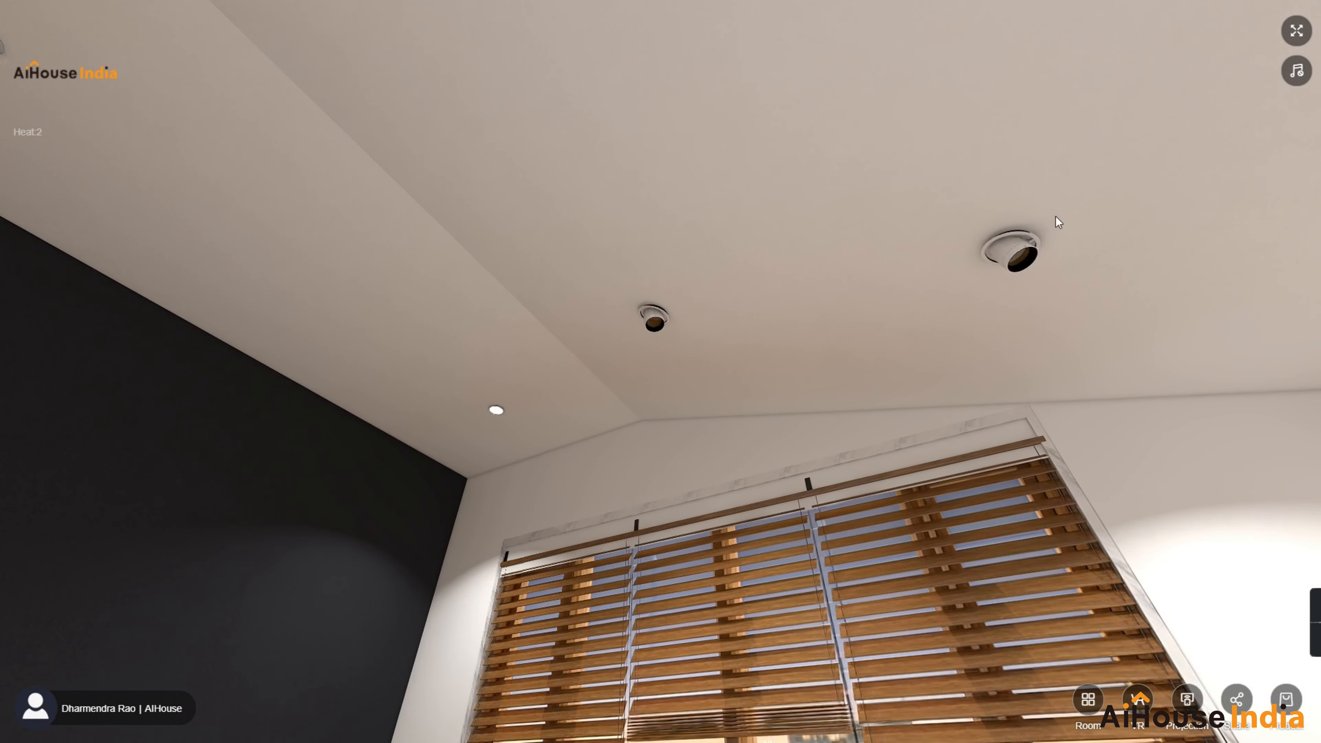
{"action": "scroll", "coordinate": [1056, 217], "scroll_direction": "up", "scroll_amount": 4}
{"action": "left_click_drag", "start_coordinate": [810, 307], "coordinate": [445, 62]}
{"action": "left_click_drag", "start_coordinate": [770, 312], "coordinate": [626, 145]}
{"action": "scroll", "coordinate": [625, 145], "scroll_direction": "down", "scroll_amount": 5}
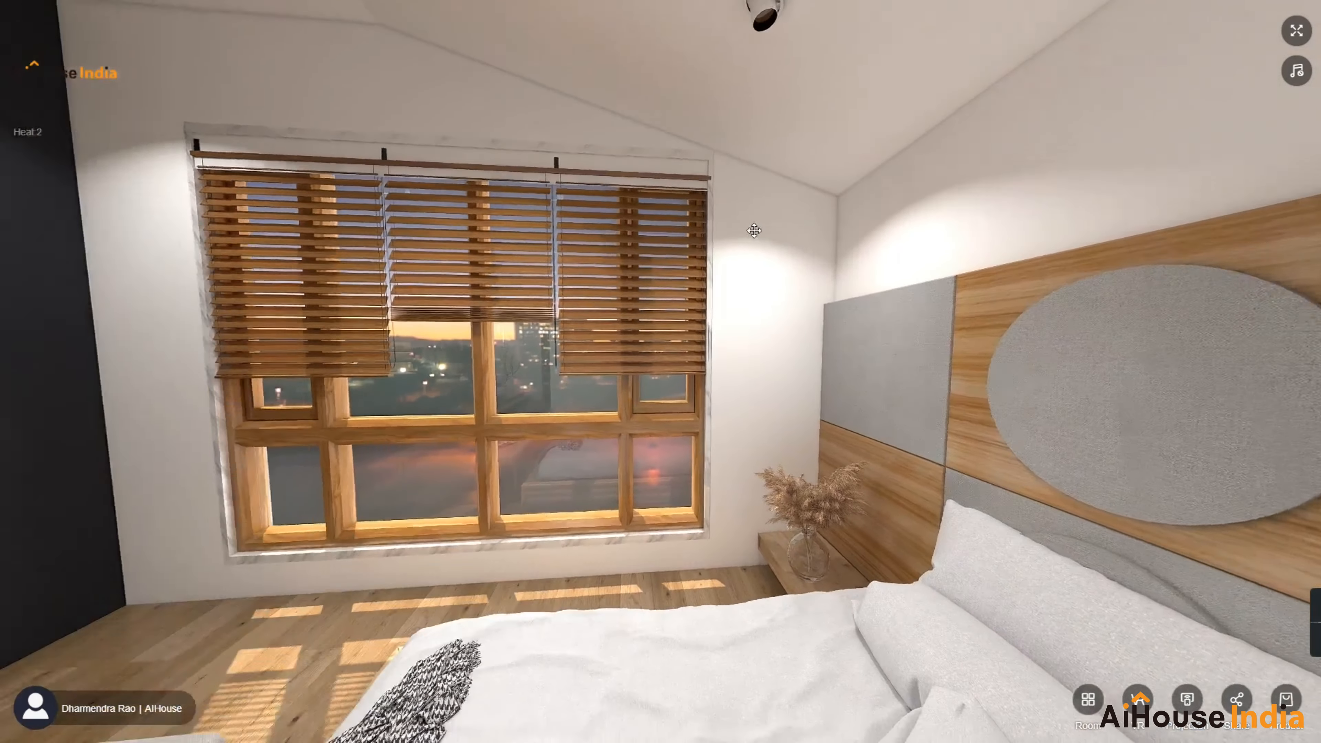
{"action": "left_click_drag", "start_coordinate": [754, 230], "coordinate": [814, 280]}
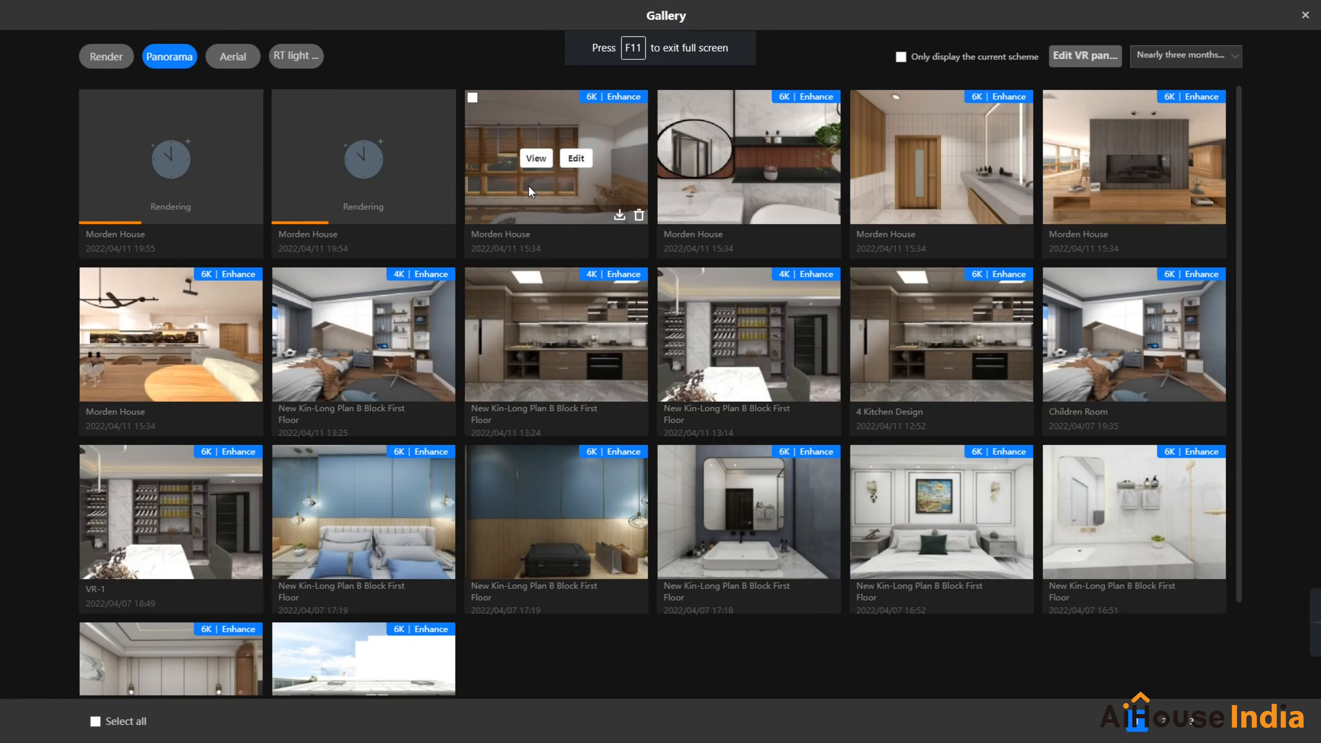
Step: Look around the Morden House panorama with the round mirror and bathtub, close it and return to the full-screen gallery
{"action": "left_click", "coordinate": [730, 159]}
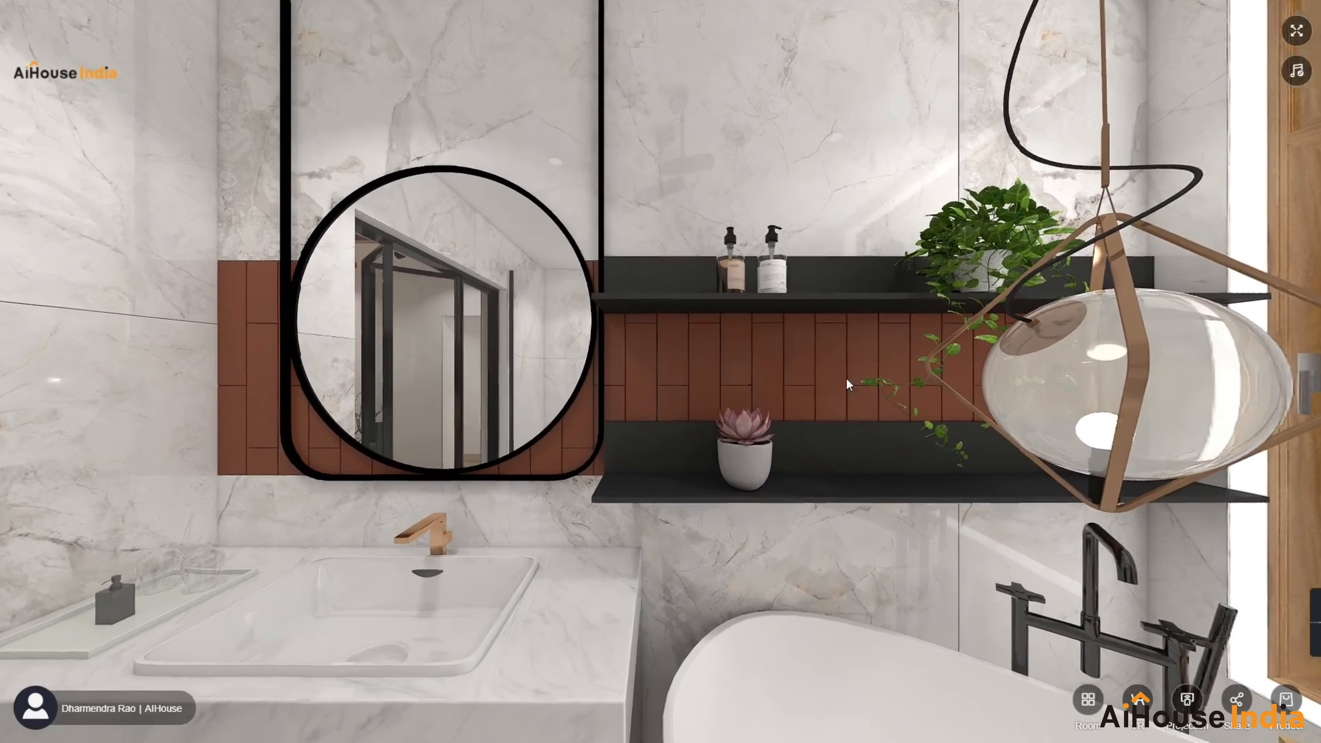
{"action": "left_click_drag", "start_coordinate": [846, 380], "coordinate": [507, 344]}
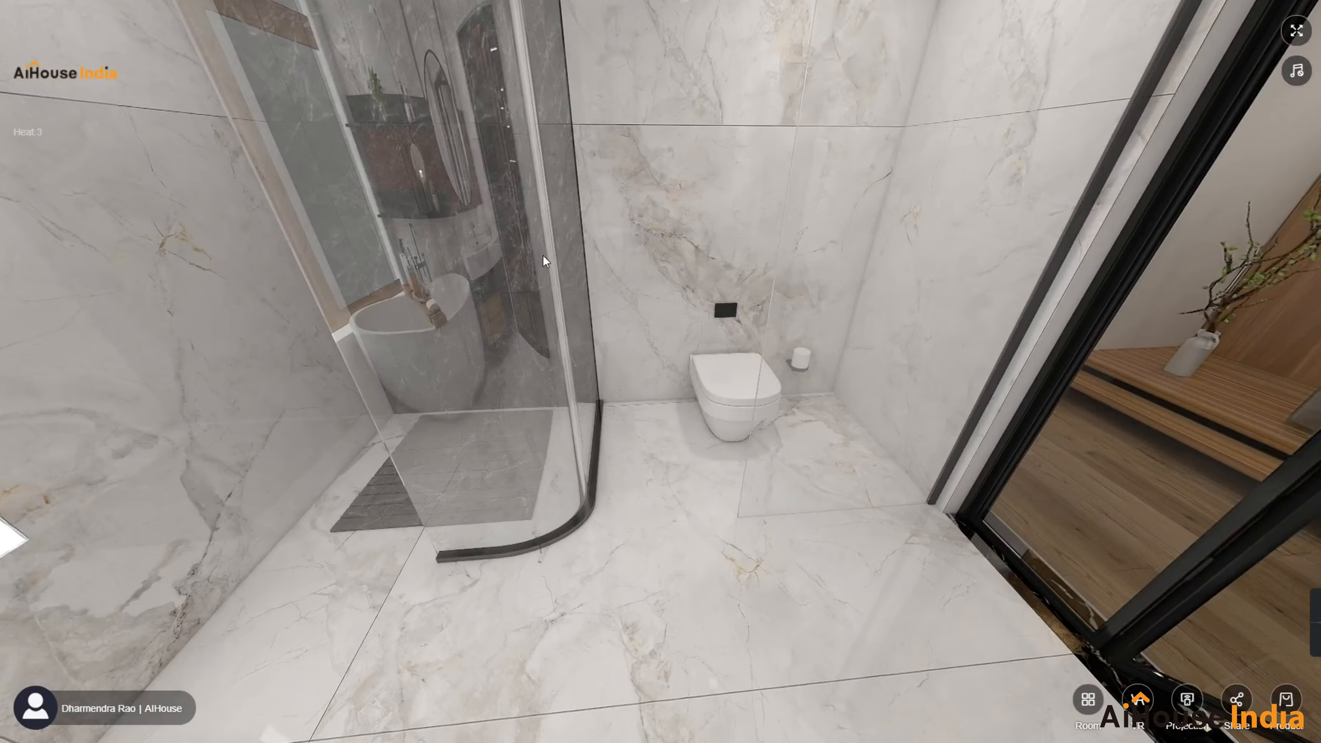
{"action": "left_click_drag", "start_coordinate": [543, 255], "coordinate": [377, 416]}
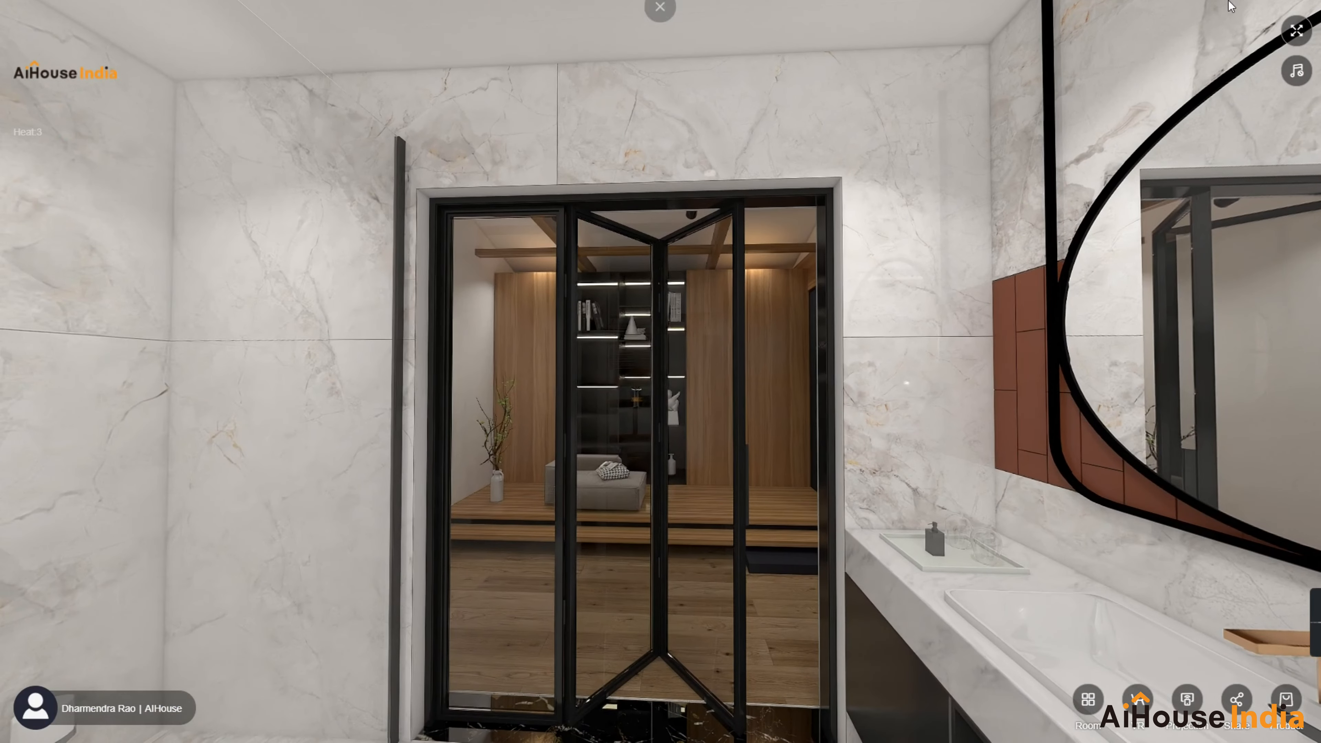
{"action": "key", "text": "Escape"}
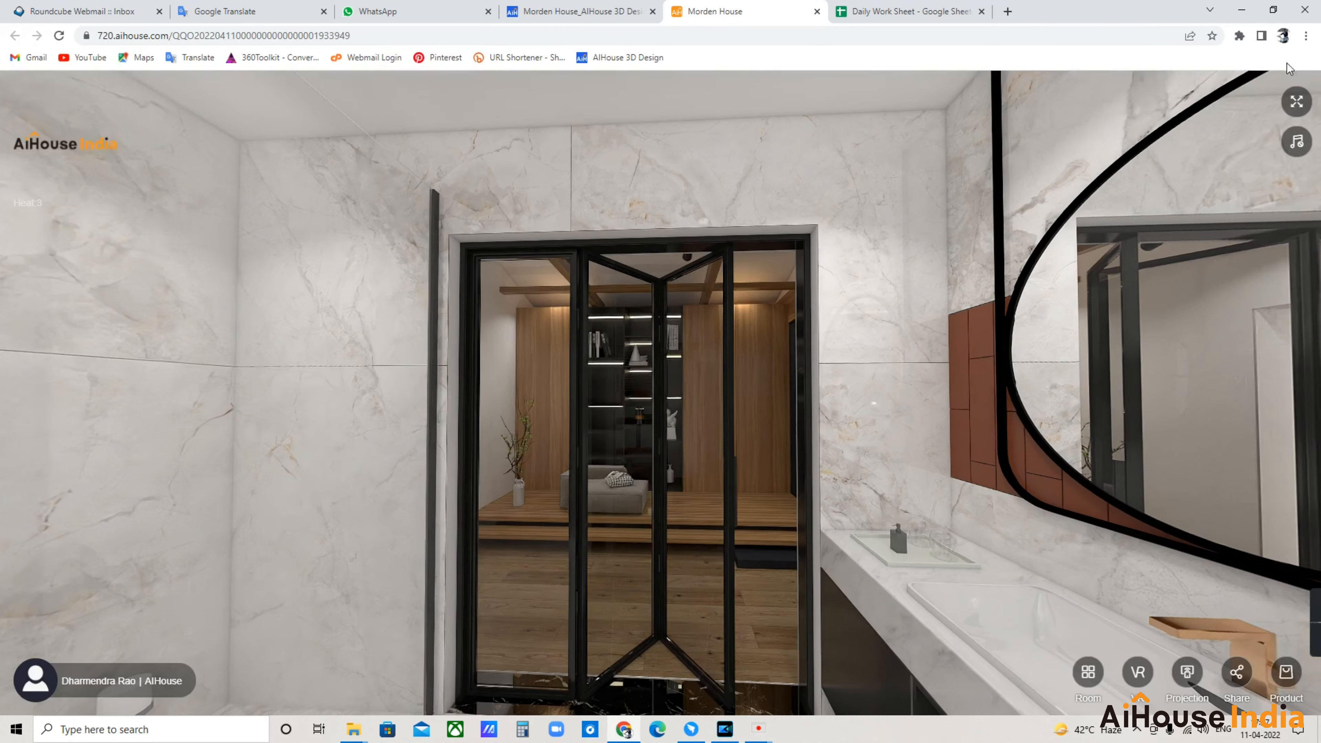
{"action": "left_click", "coordinate": [815, 12]}
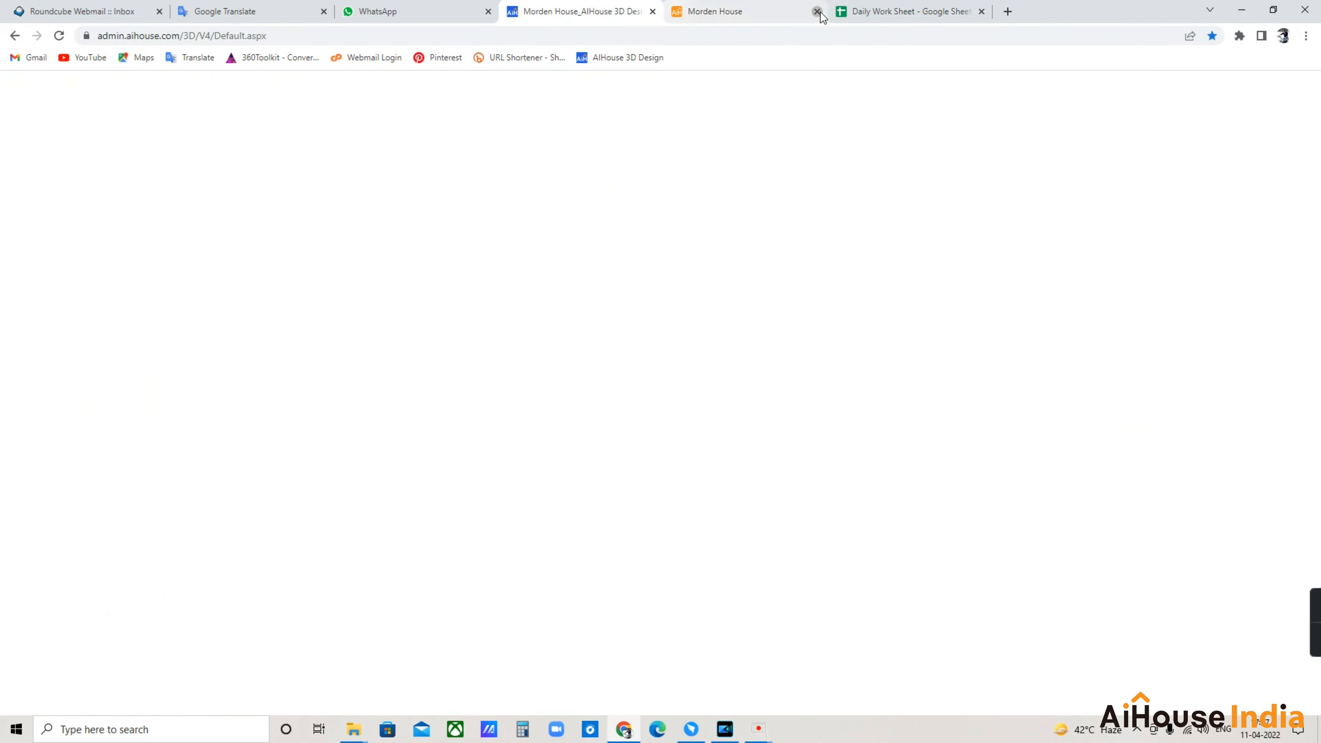
{"action": "left_click", "coordinate": [1305, 37]}
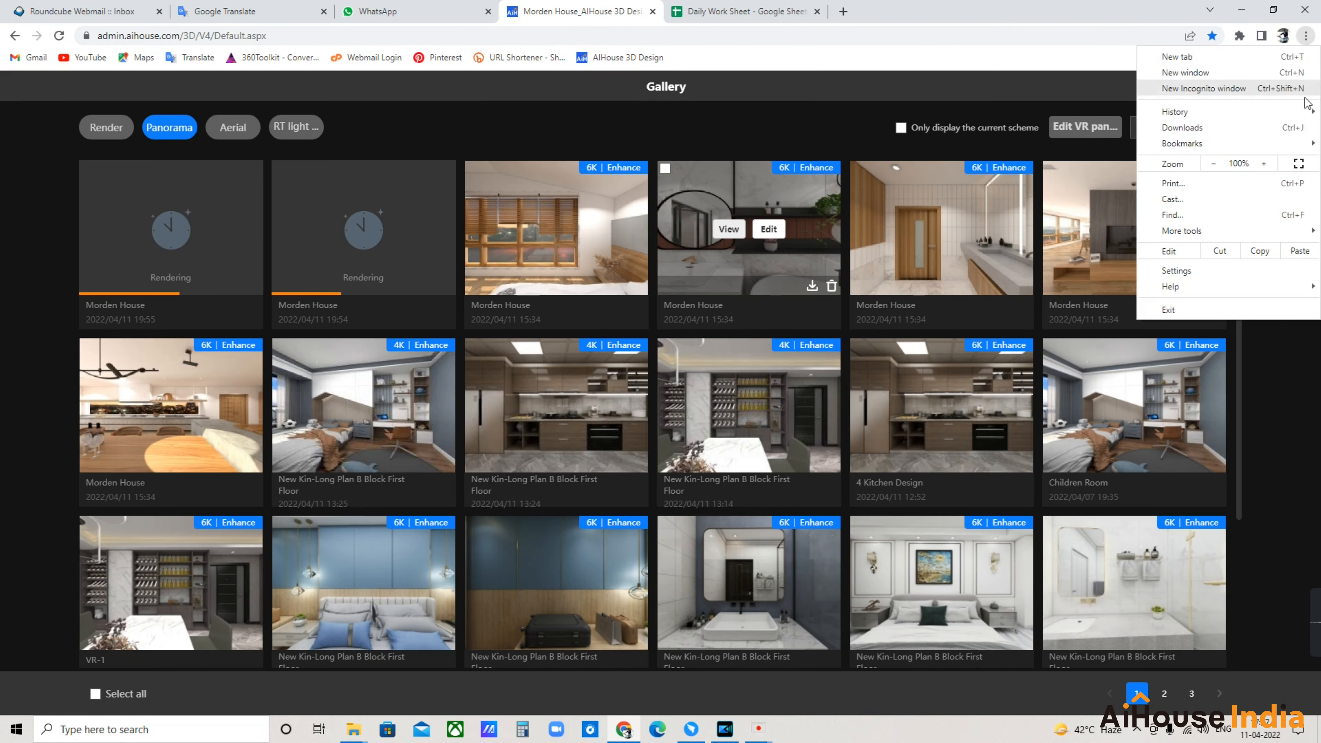
{"action": "left_click", "coordinate": [1301, 168]}
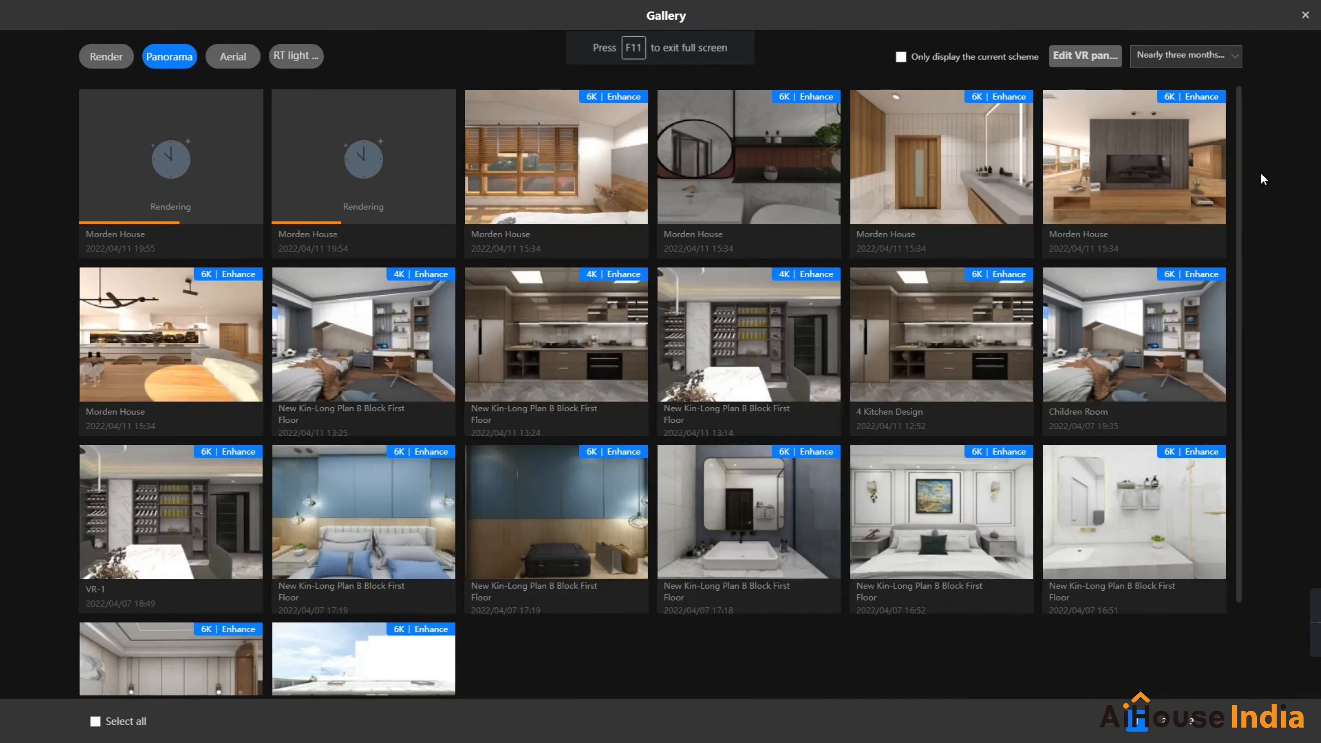
Step: Open the finished 4K Morden House bedroom render for beautifying and place the picture watermark in its upper-left corner
{"action": "left_click", "coordinate": [106, 58]}
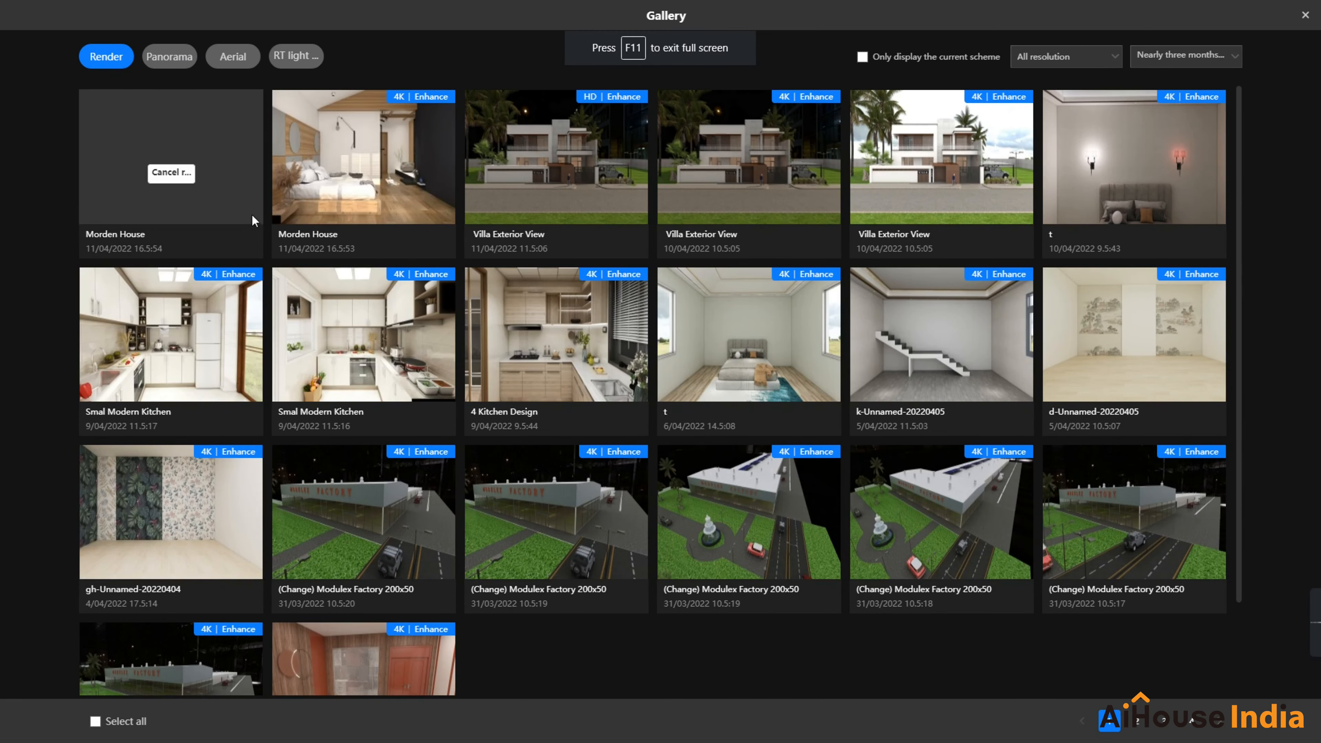
{"action": "left_click", "coordinate": [368, 159]}
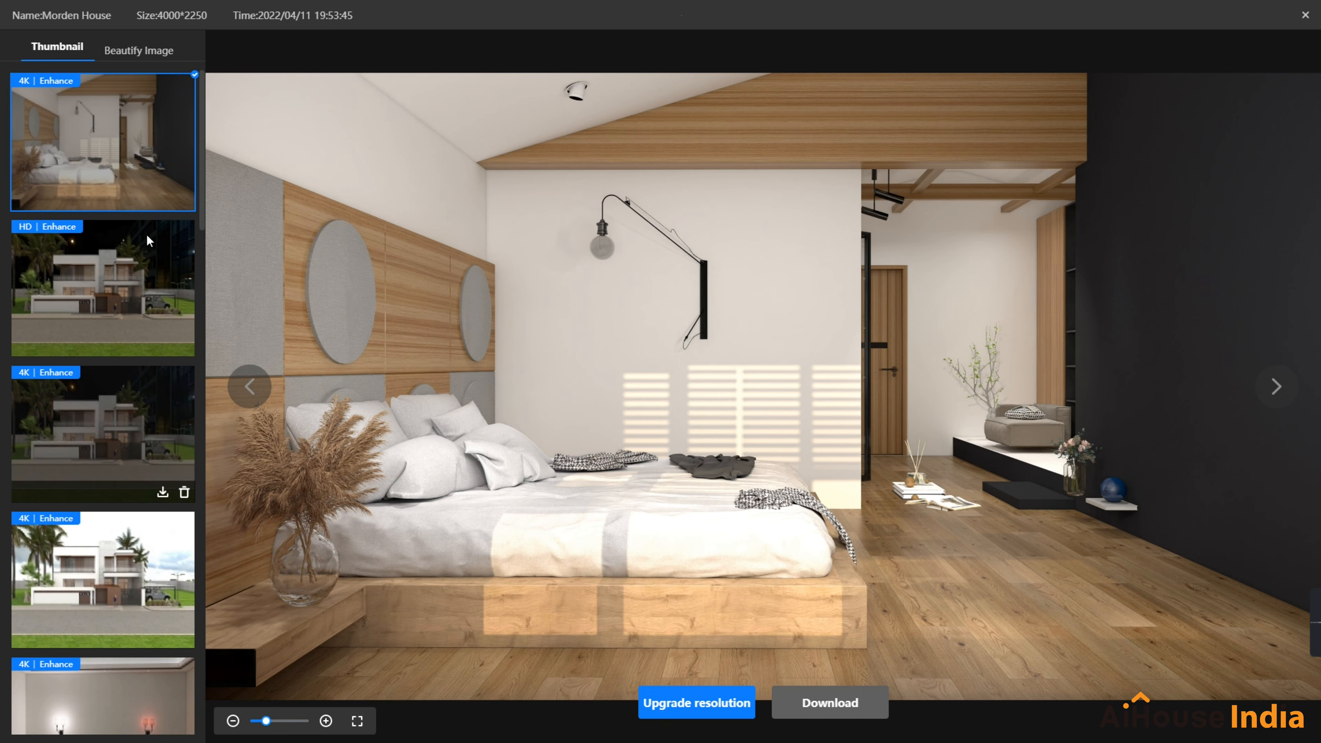
{"action": "left_click", "coordinate": [144, 53]}
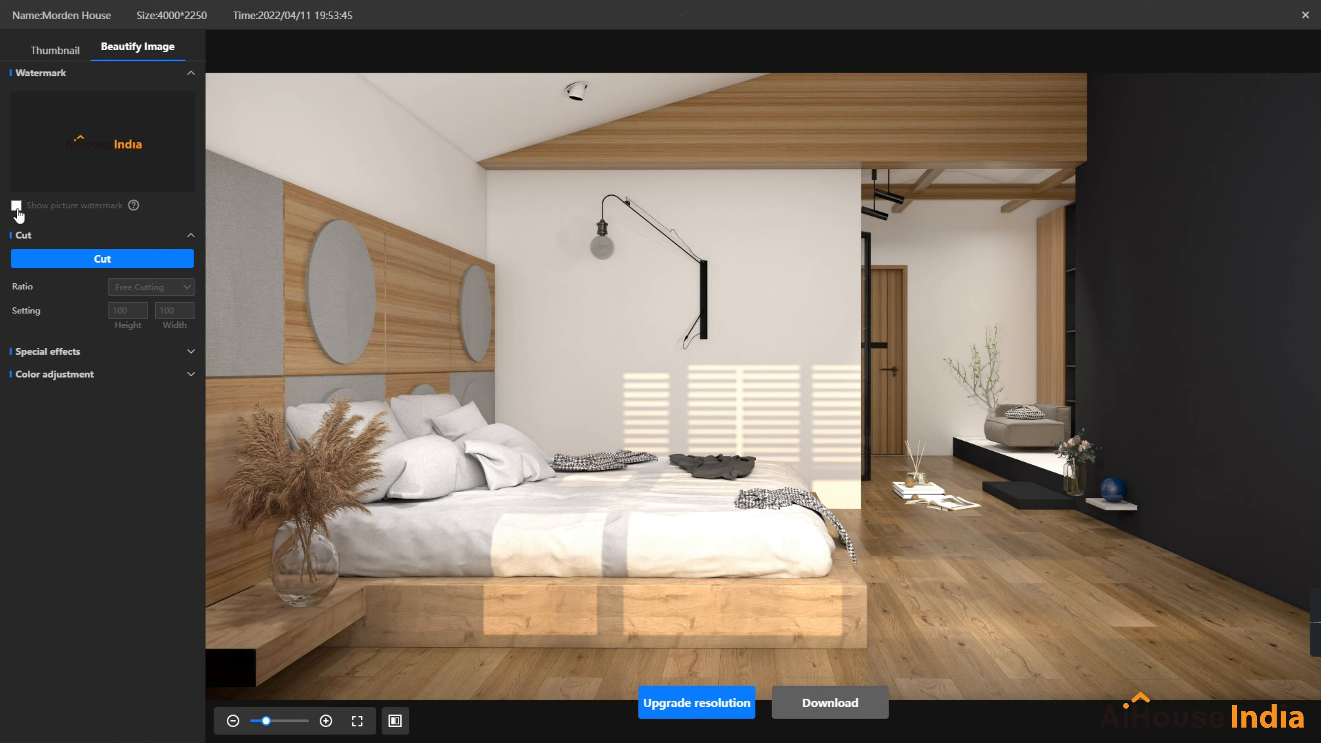
{"action": "left_click", "coordinate": [17, 208]}
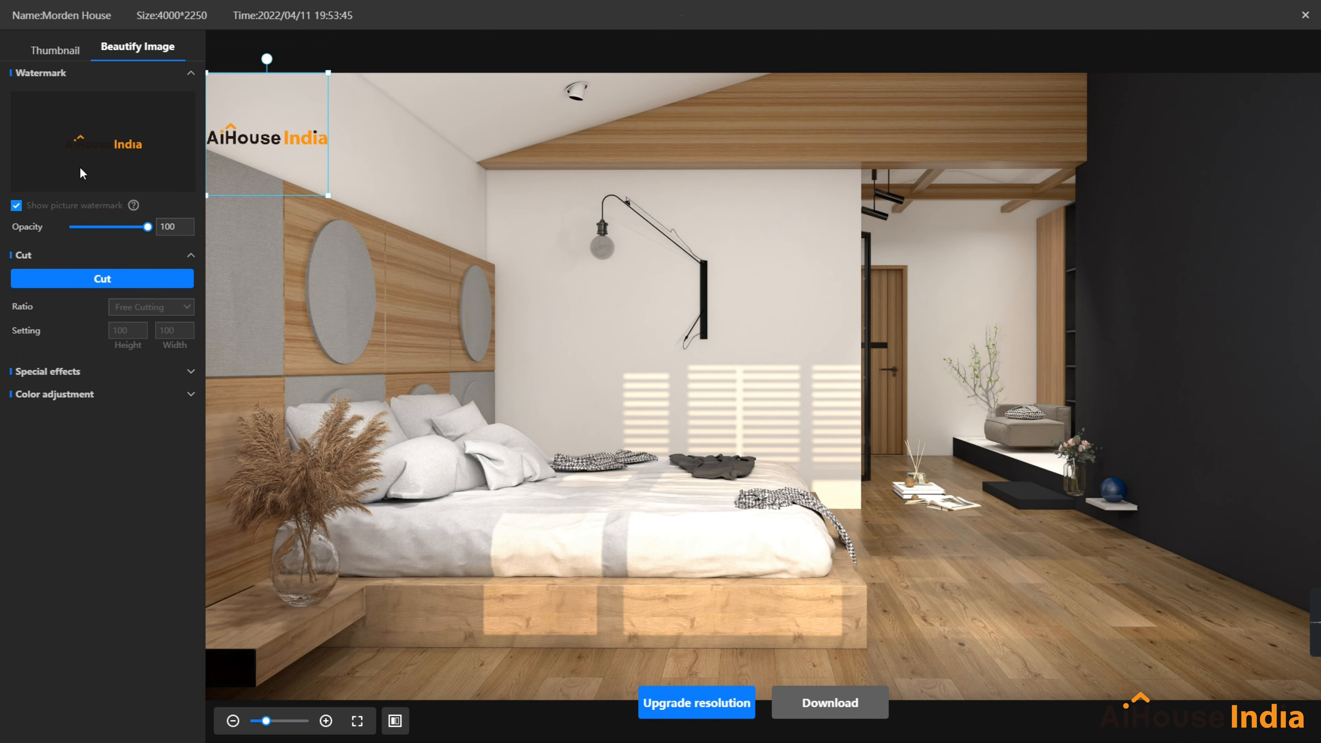
{"action": "left_click_drag", "start_coordinate": [258, 142], "coordinate": [279, 97]}
Step: Crop the bedroom render at a 16:10 ratio to 3234 × 2022, framing the bed, the headboard and the hallway
{"action": "left_click", "coordinate": [140, 281]}
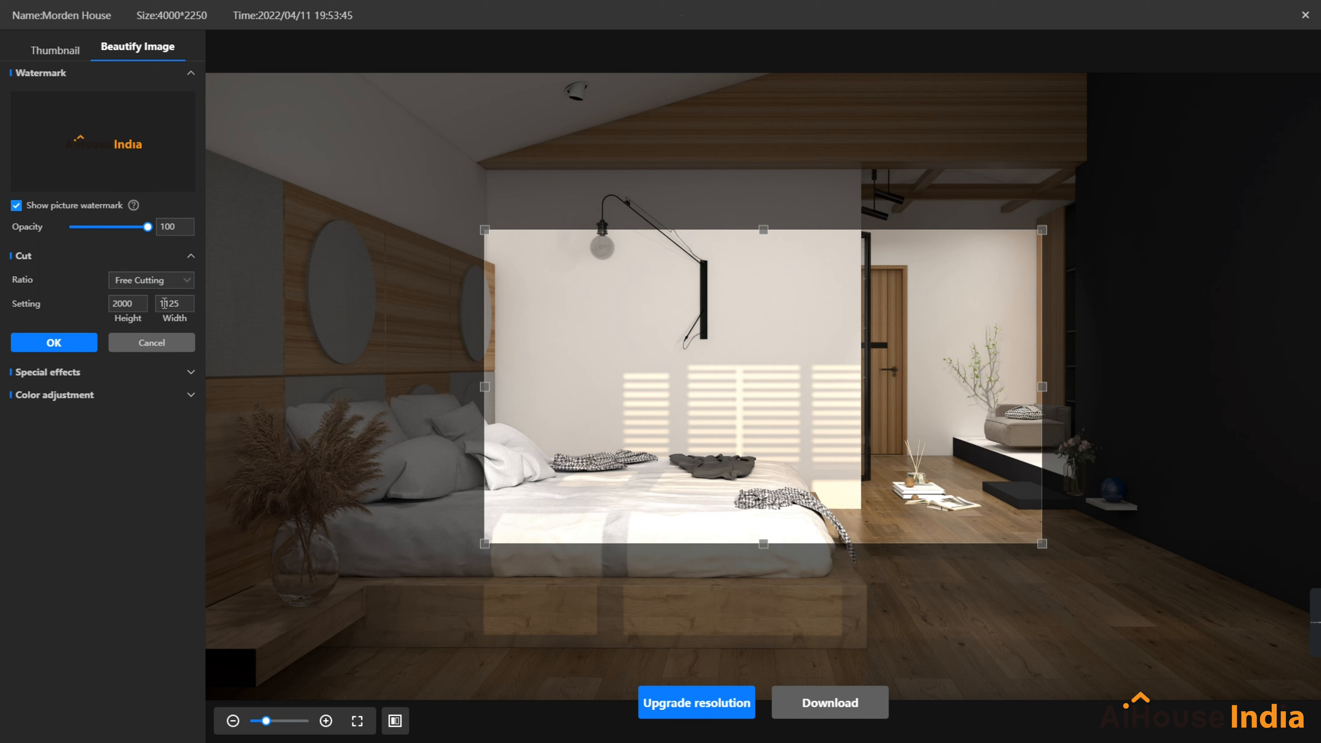
{"action": "left_click", "coordinate": [183, 283]}
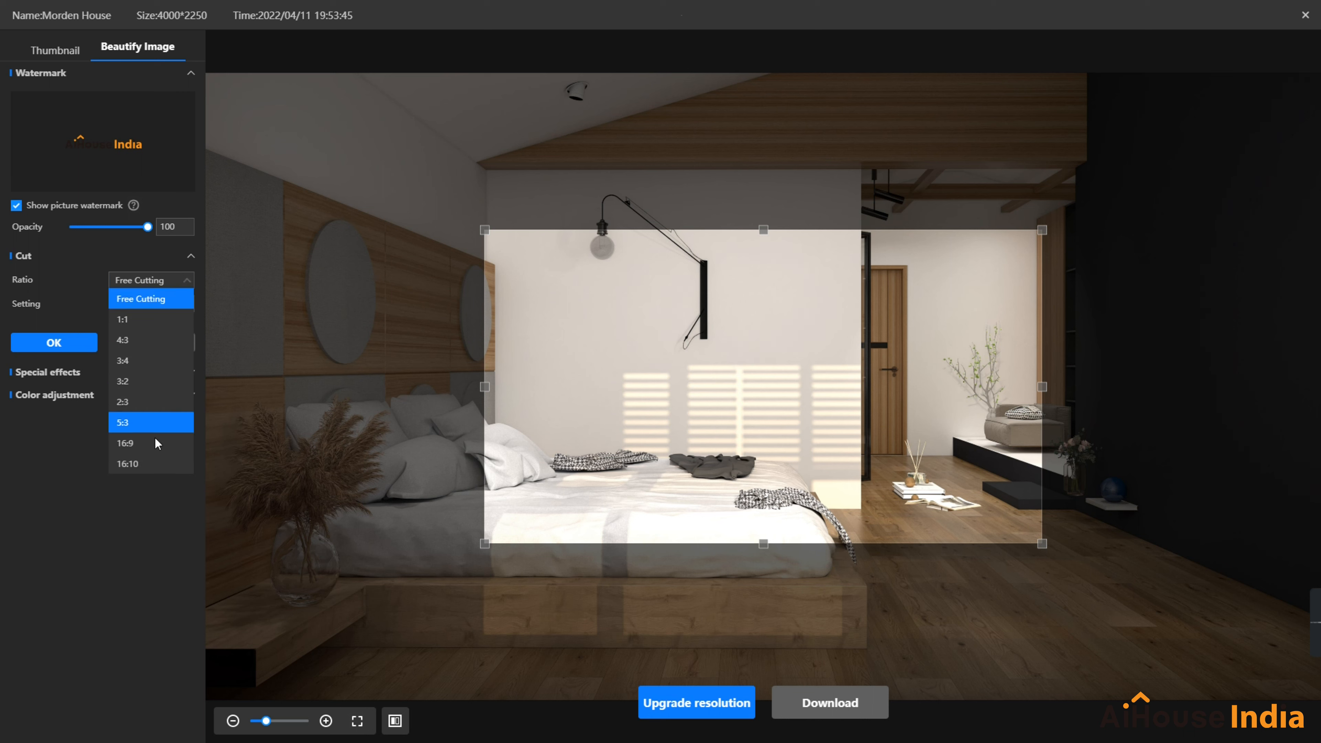
{"action": "left_click", "coordinate": [155, 464]}
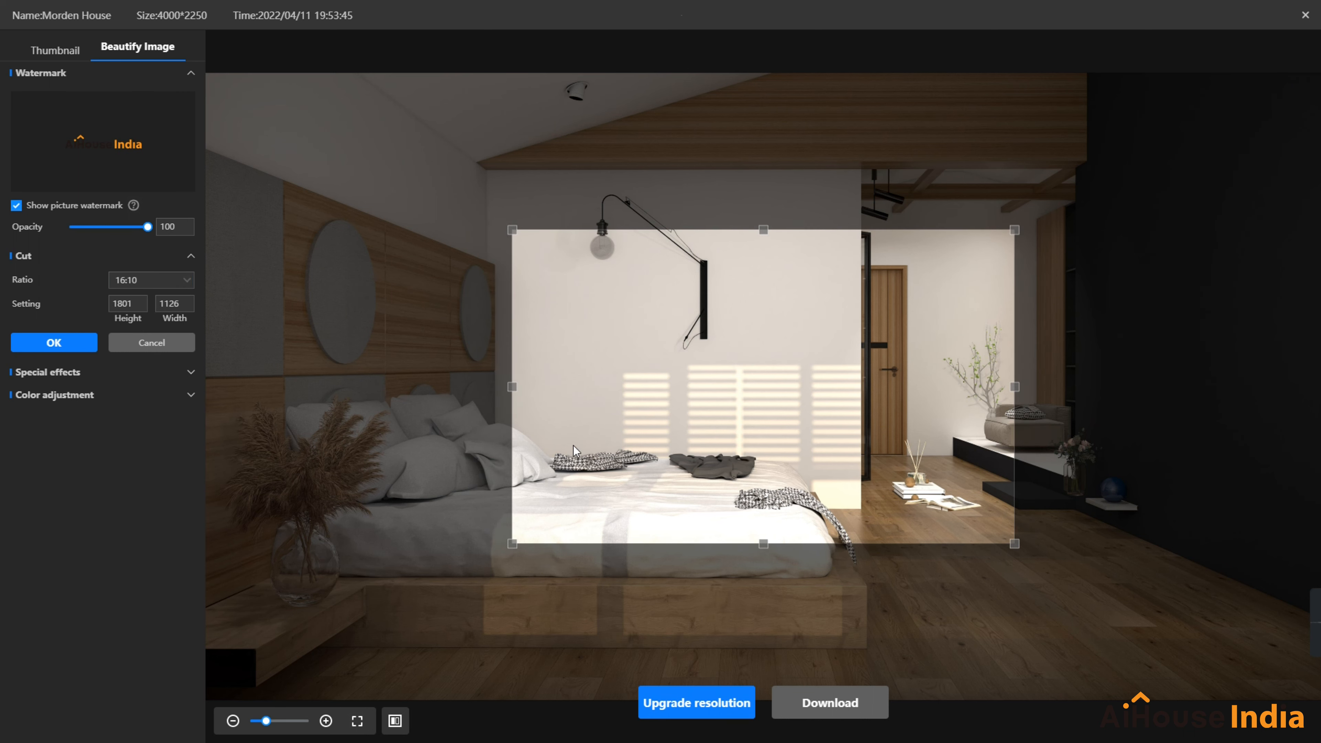
{"action": "left_click_drag", "start_coordinate": [512, 229], "coordinate": [214, 132]}
{"action": "left_click_drag", "start_coordinate": [624, 334], "coordinate": [572, 443]}
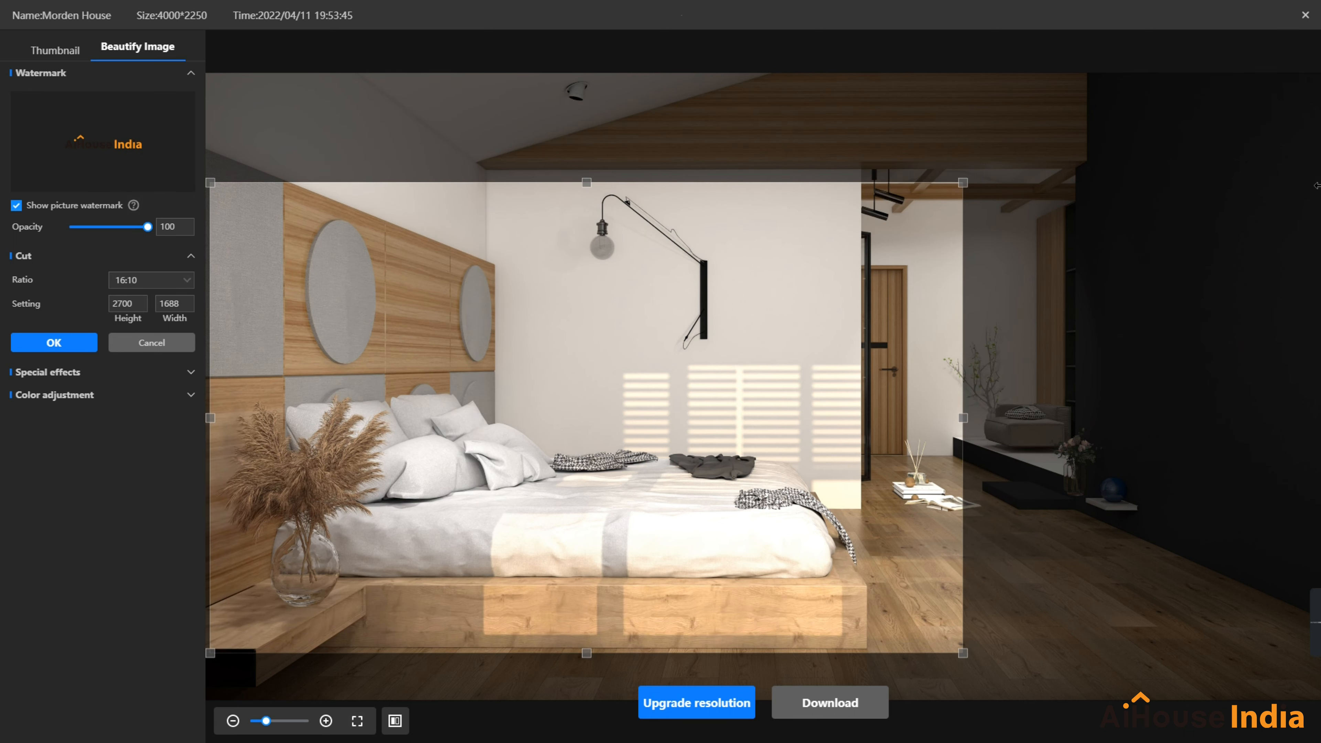
{"action": "left_click_drag", "start_coordinate": [963, 184], "coordinate": [1115, 92]}
{"action": "left_click_drag", "start_coordinate": [933, 237], "coordinate": [926, 221]}
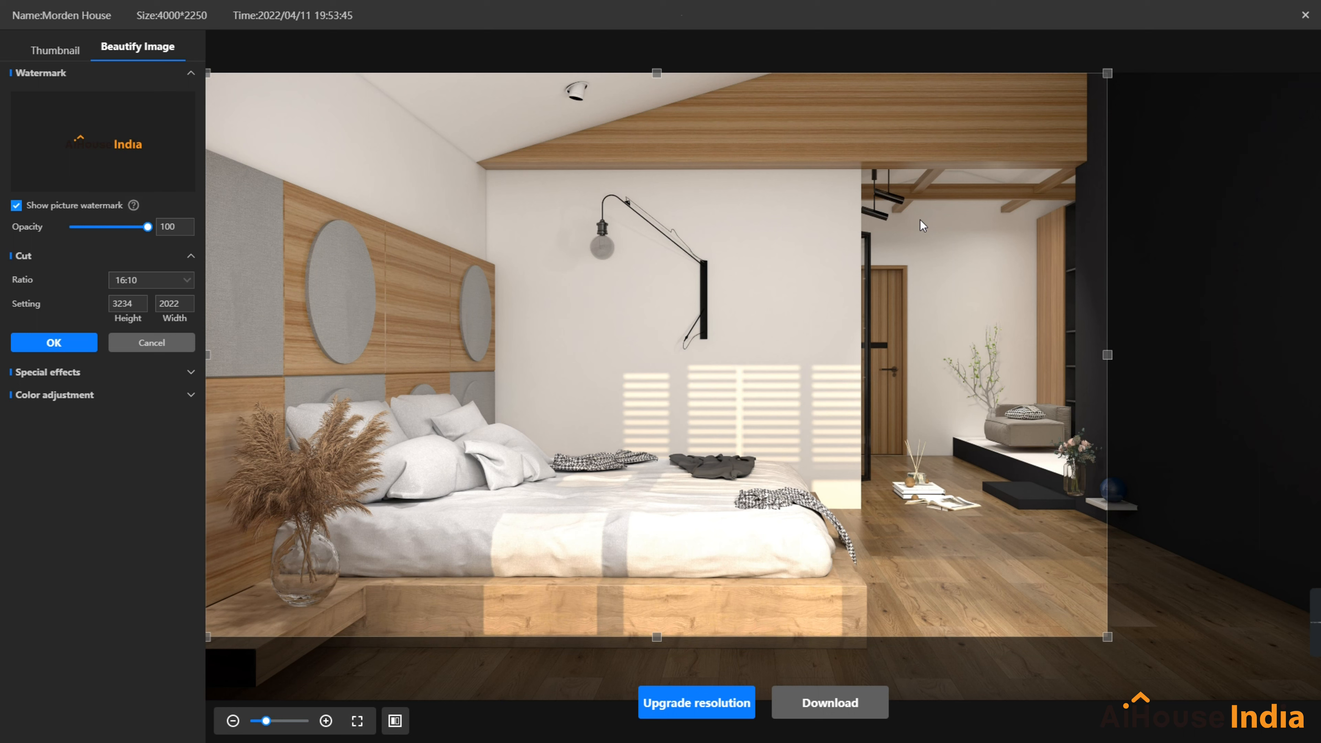
{"action": "left_click", "coordinate": [54, 342]}
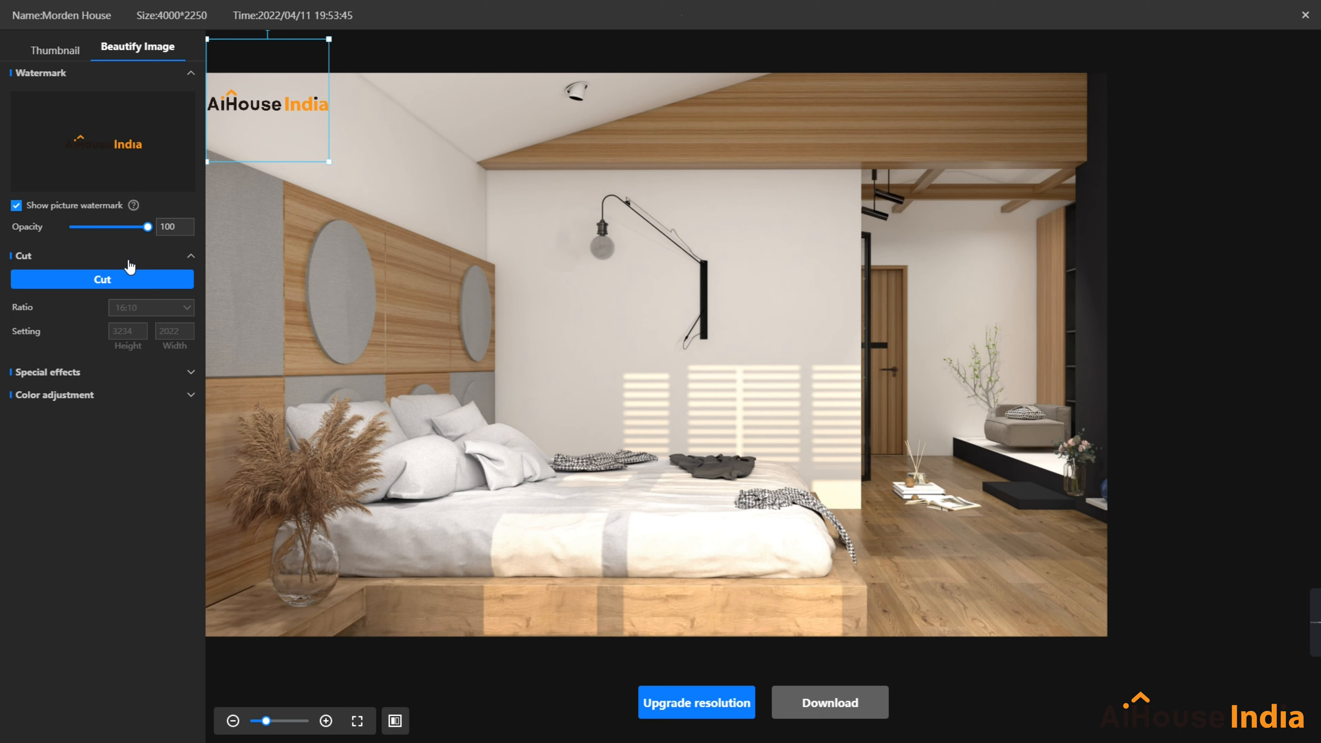
{"action": "mouse_move", "coordinate": [147, 227]}
{"action": "left_mouse_down"}
{"action": "mouse_move", "coordinate": [55, 244]}
{"action": "mouse_move", "coordinate": [167, 244]}
{"action": "left_mouse_up"}
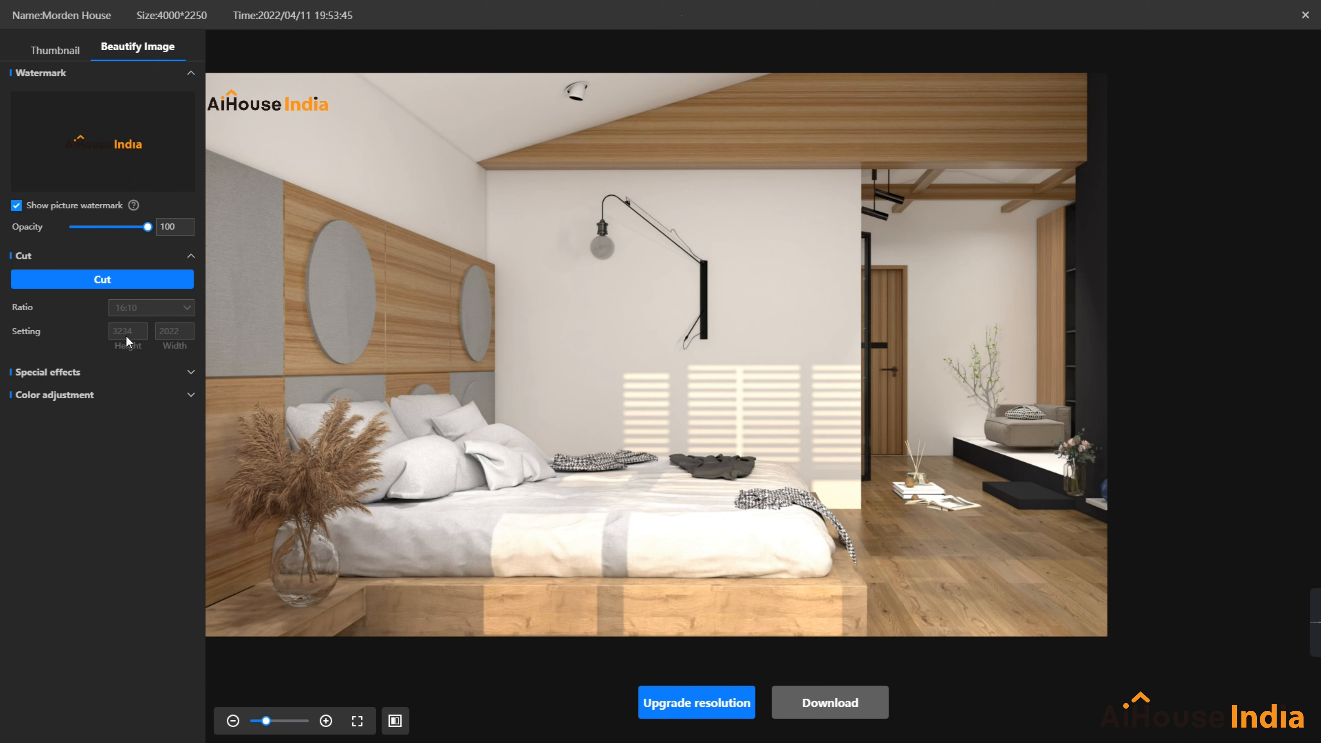
Step: Try the Film classic, Film retro, Black and white, LOMO and HDR special effects on the render, ending on Original image
{"action": "left_click", "coordinate": [67, 372]}
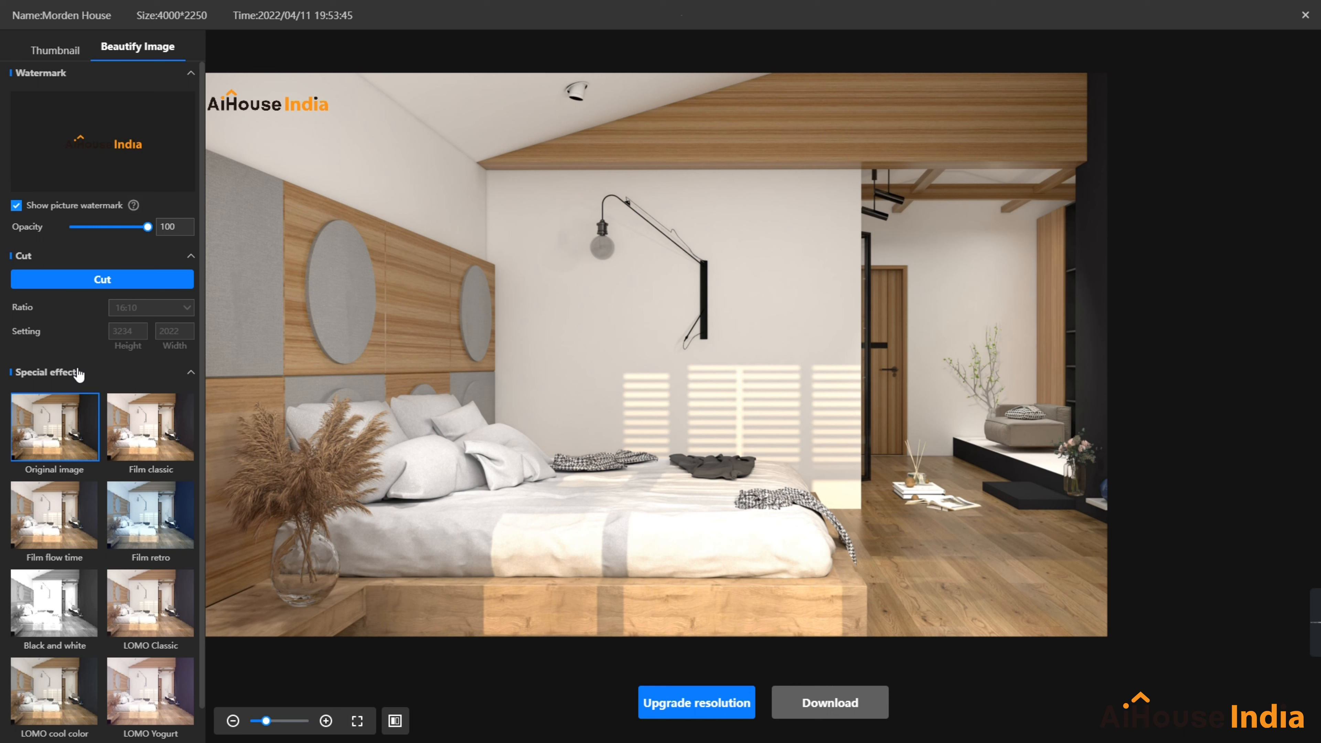
{"action": "left_click", "coordinate": [124, 416]}
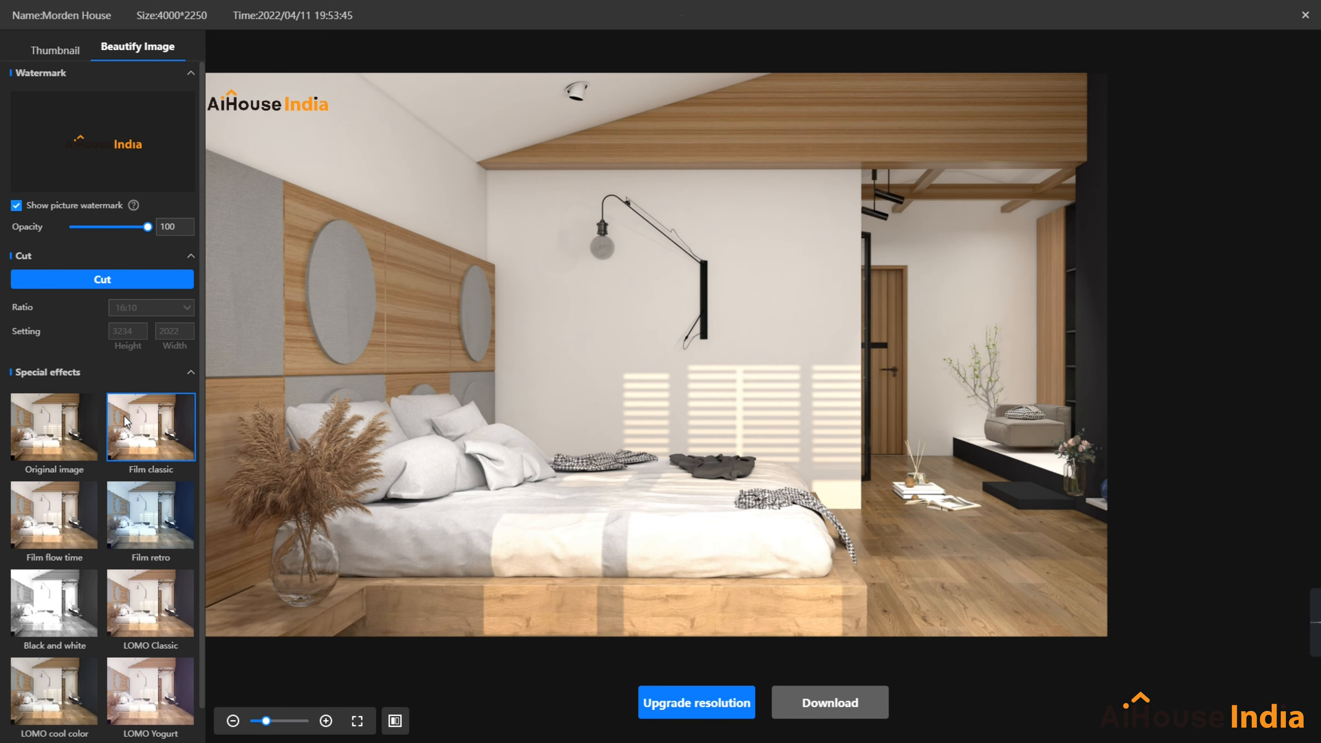
{"action": "left_click", "coordinate": [151, 518]}
{"action": "left_click", "coordinate": [60, 587]}
{"action": "left_click", "coordinate": [145, 602]}
{"action": "scroll", "coordinate": [146, 603], "scroll_direction": "down", "scroll_amount": 3}
{"action": "left_click", "coordinate": [150, 640]}
{"action": "left_click", "coordinate": [59, 565]}
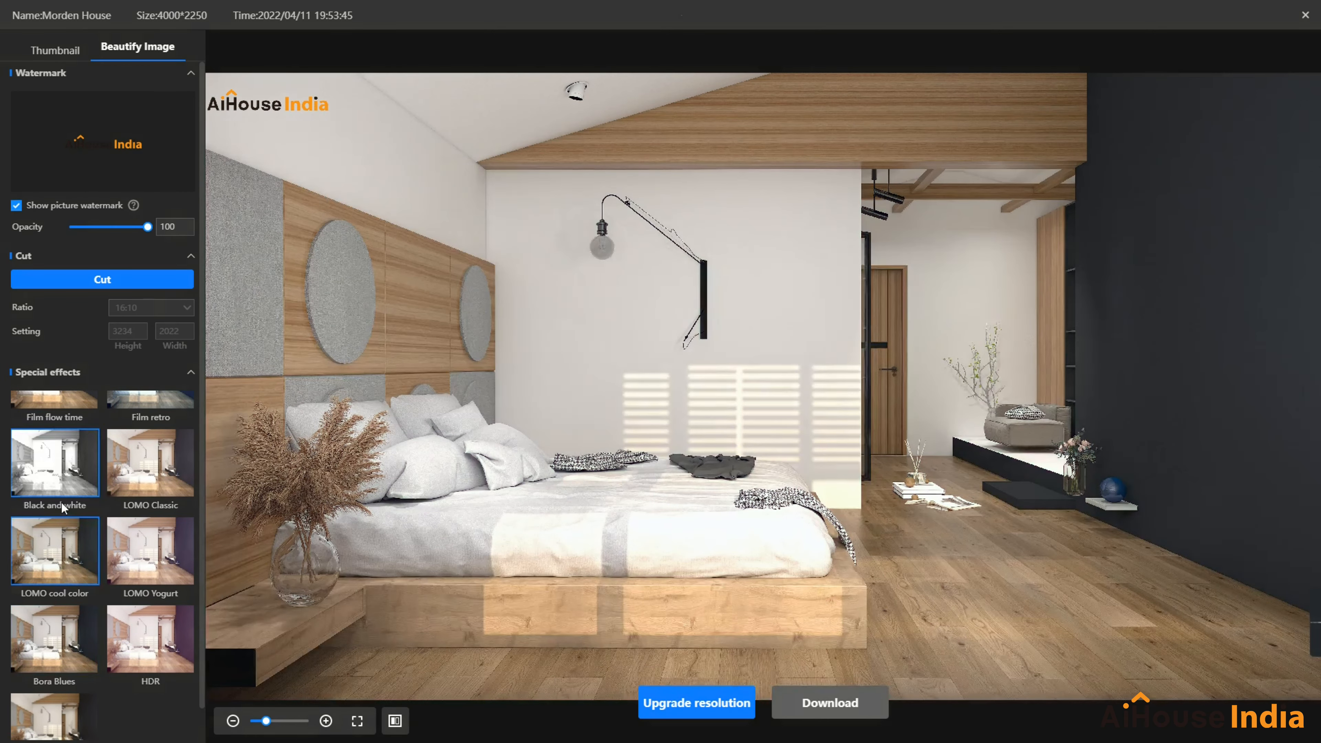
{"action": "left_click", "coordinate": [61, 502]}
{"action": "scroll", "coordinate": [61, 502], "scroll_direction": "up", "scroll_amount": 3}
{"action": "left_click", "coordinate": [36, 470]}
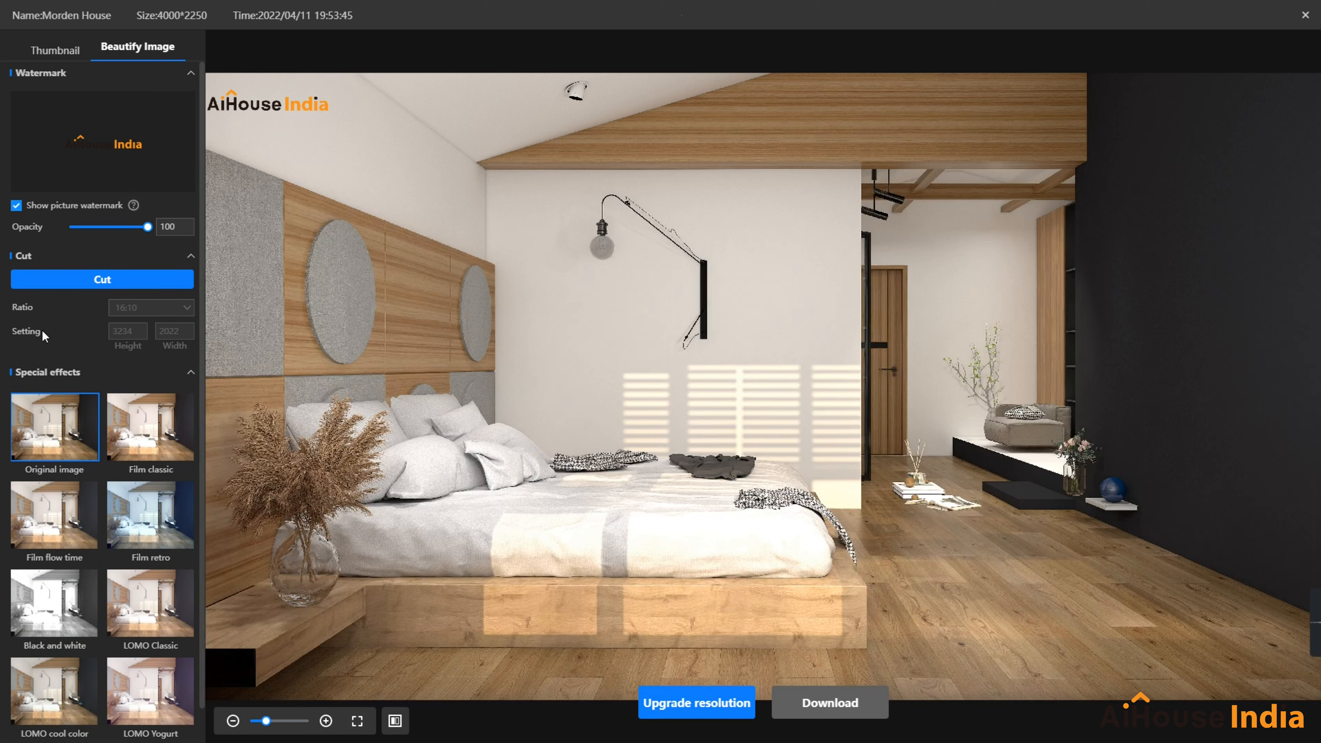
Step: Set the render's brightness to 2, contrast to 6 and saturation to 14, and close it to return to the gallery
{"action": "left_click", "coordinate": [191, 376]}
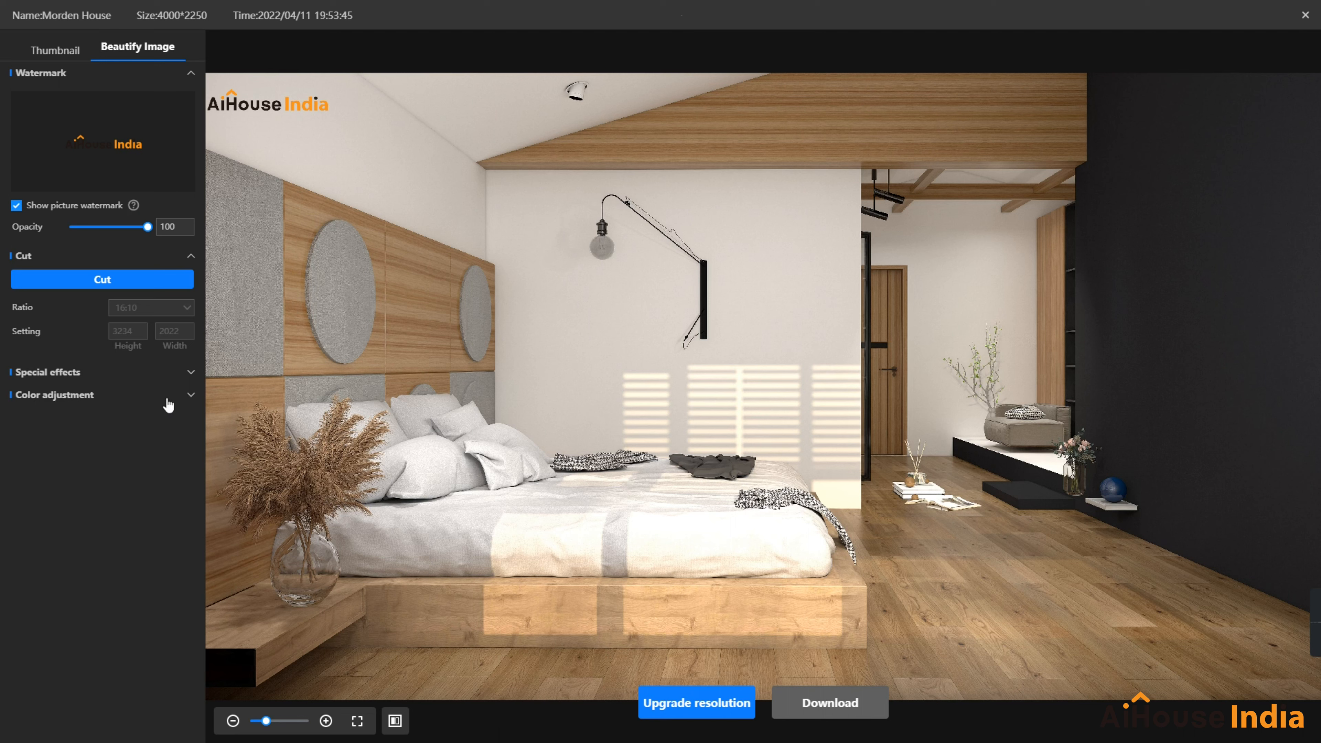
{"action": "left_click", "coordinate": [190, 397]}
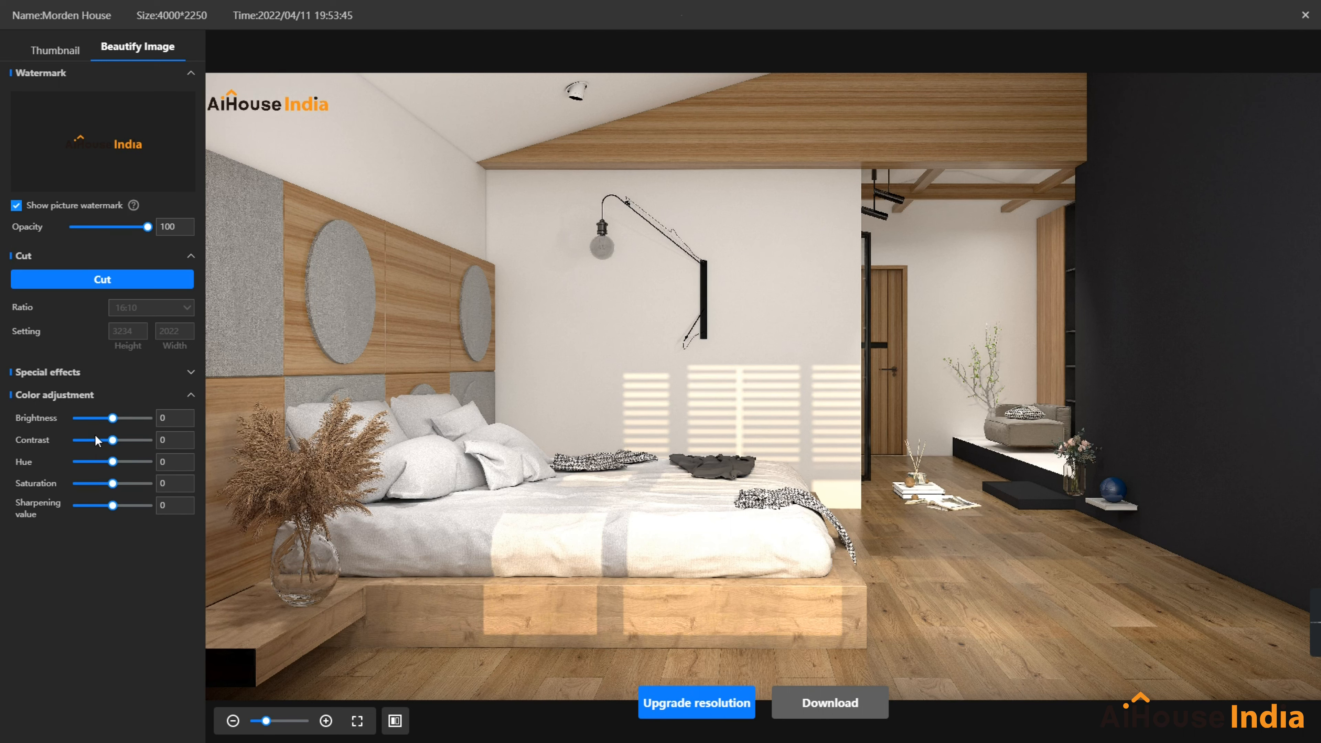
{"action": "left_click_drag", "start_coordinate": [113, 424], "coordinate": [121, 486]}
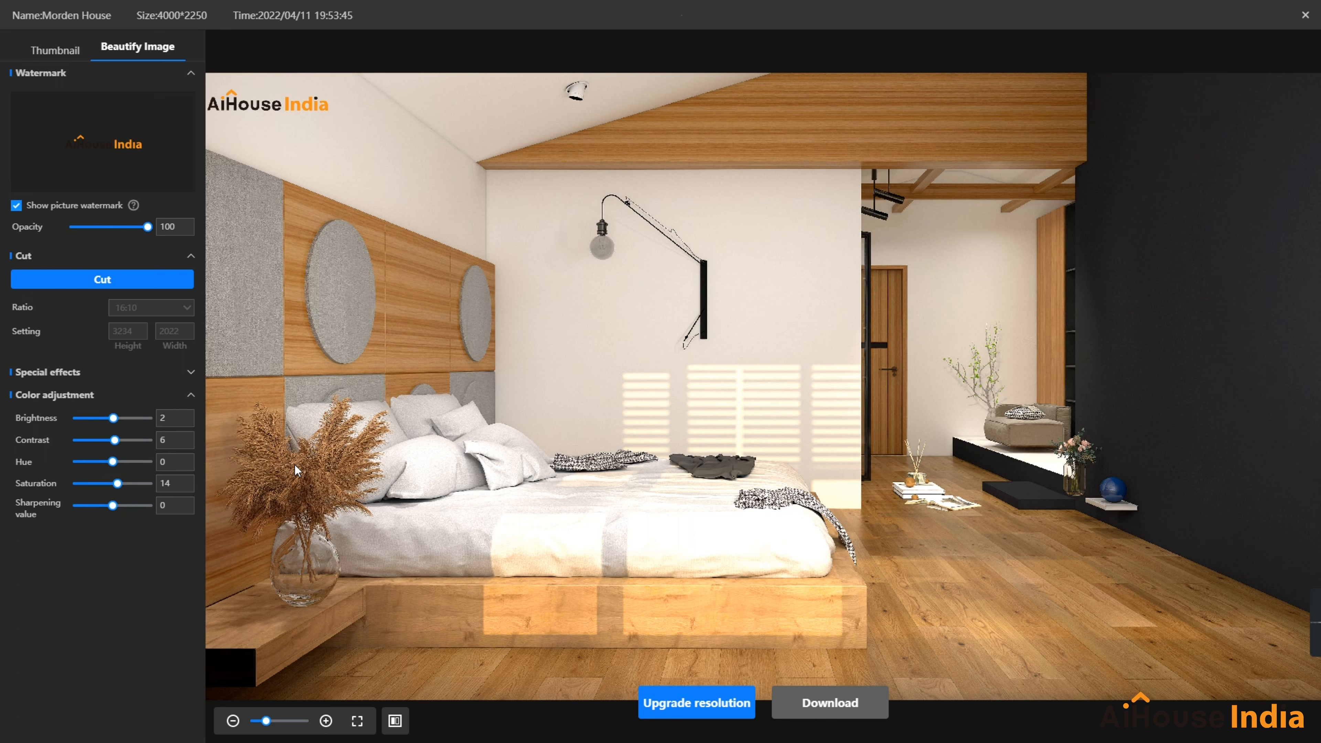
{"action": "left_click", "coordinate": [53, 51]}
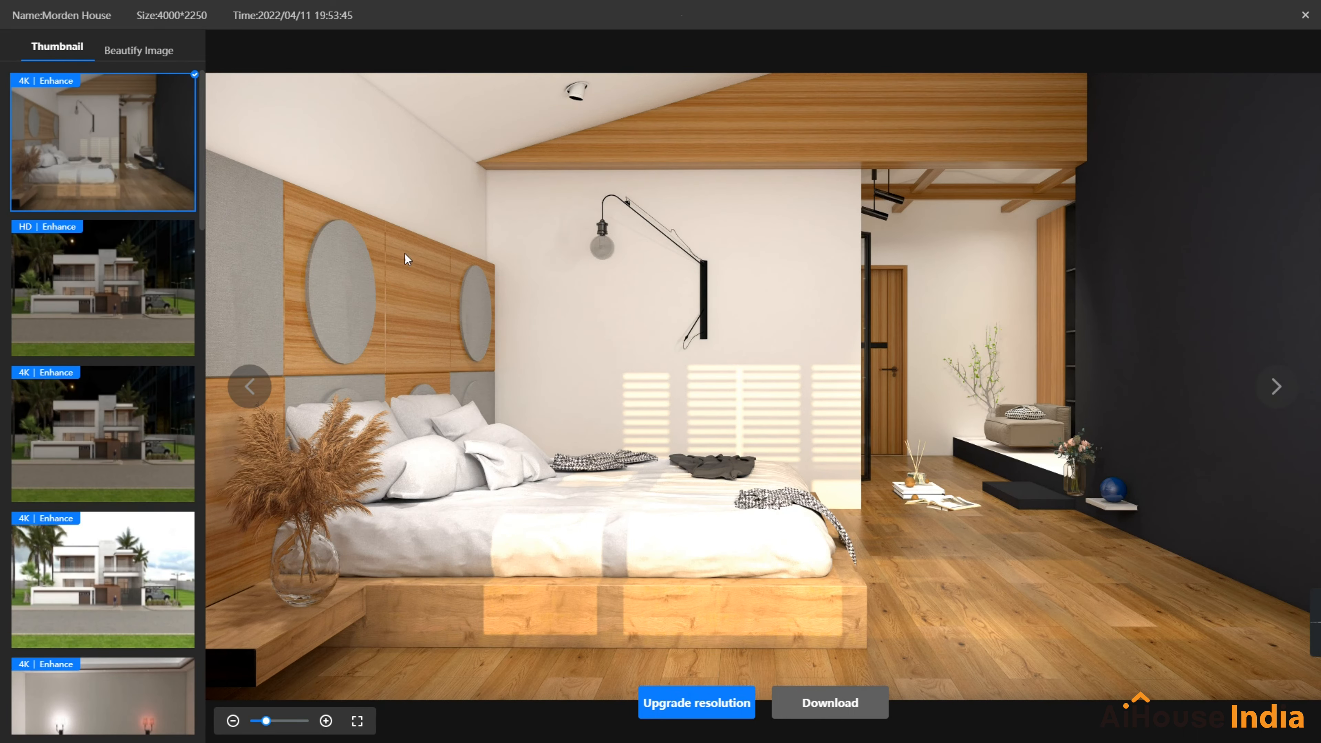
{"action": "left_click", "coordinate": [1304, 15]}
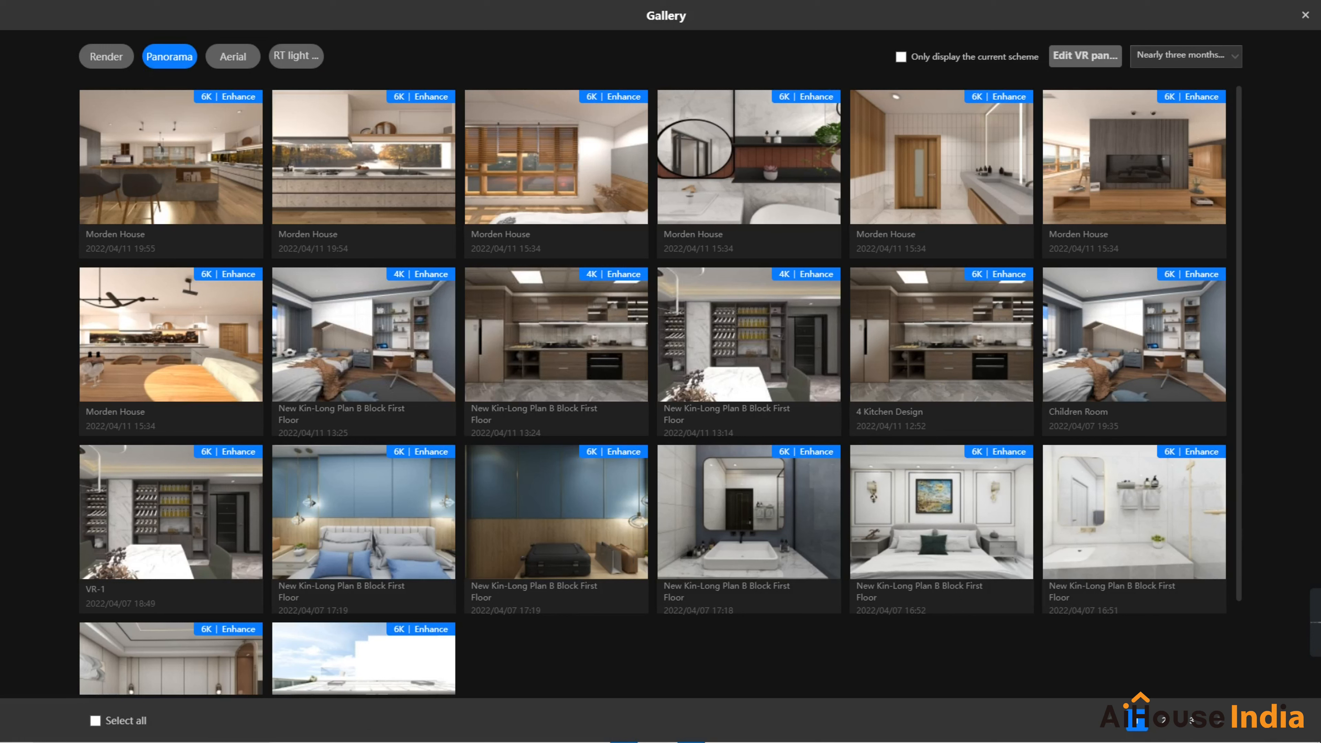
Step: Open the newest Morden House kitchen panorama for editing and set its scene view facing the wooden door and living room
{"action": "mouse_move", "coordinate": [133, 183]}
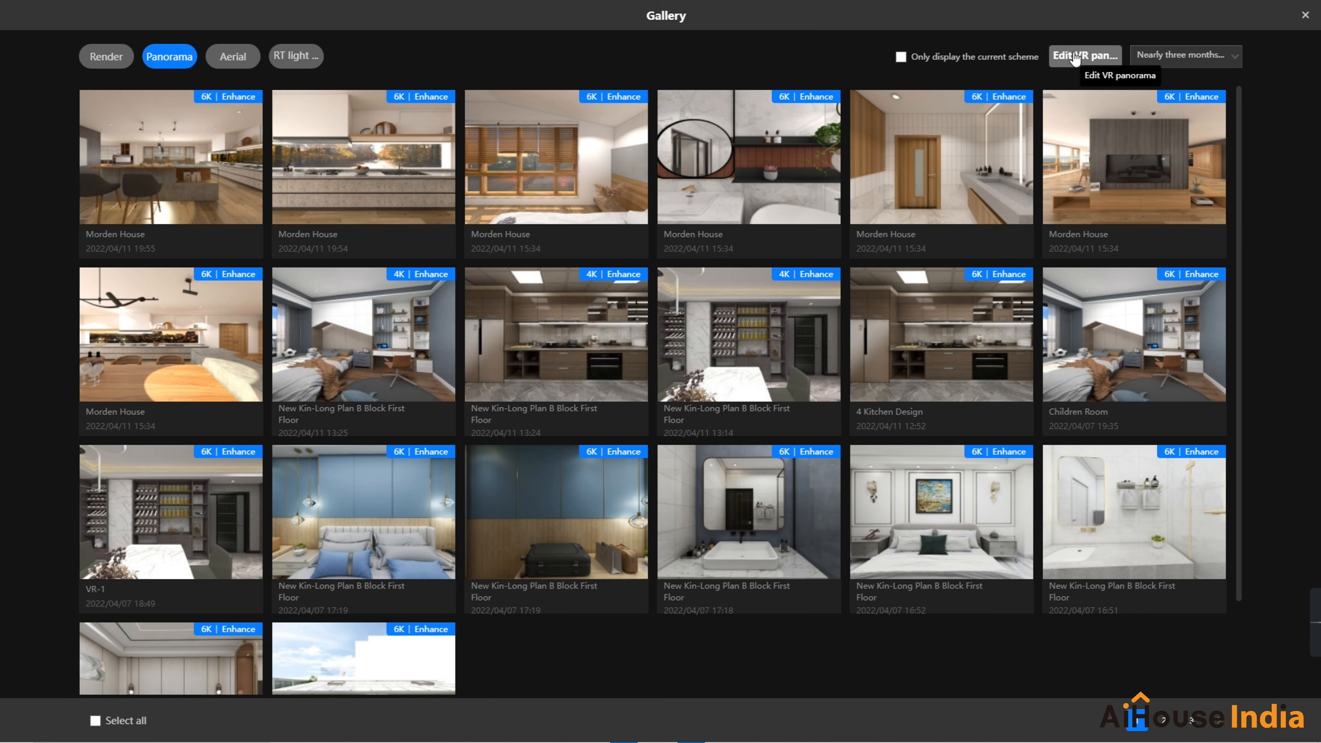
{"action": "mouse_move", "coordinate": [197, 161]}
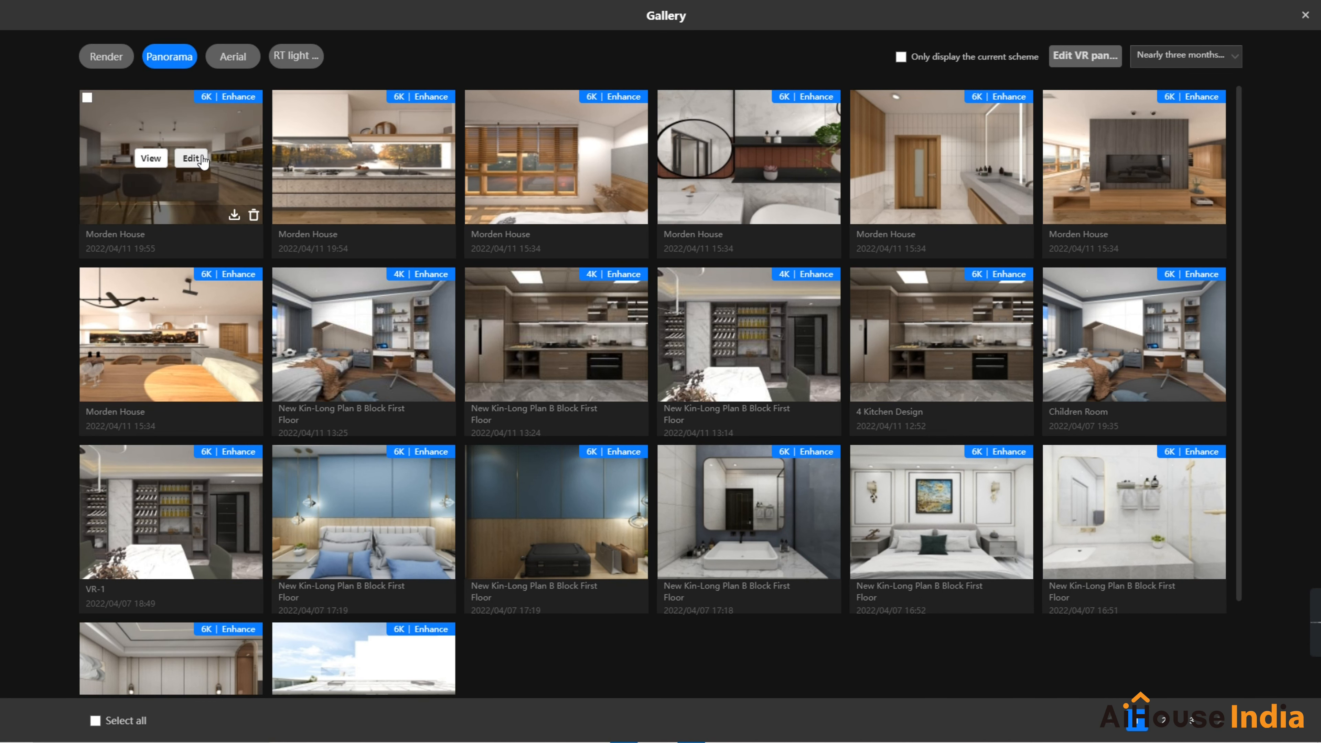
{"action": "left_click", "coordinate": [190, 158]}
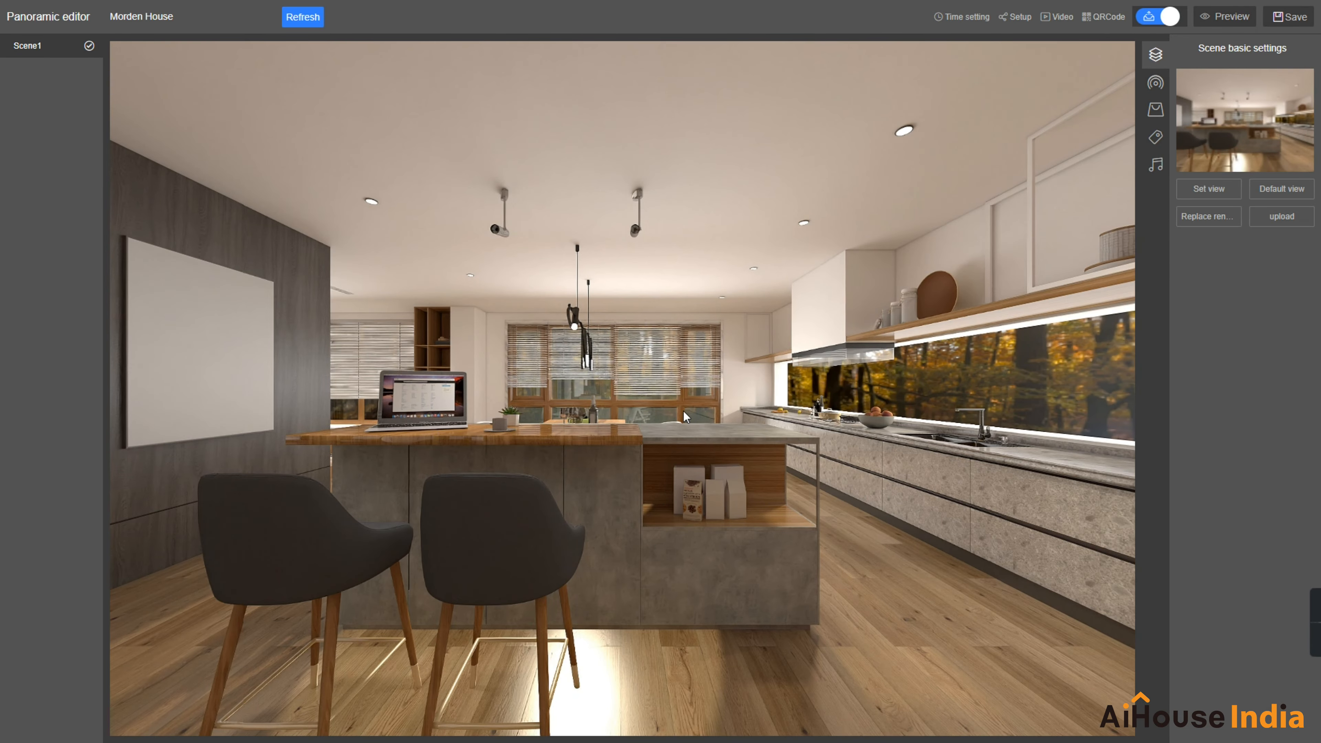
{"action": "left_click_drag", "start_coordinate": [683, 412], "coordinate": [487, 380]}
{"action": "left_click_drag", "start_coordinate": [723, 416], "coordinate": [283, 407]}
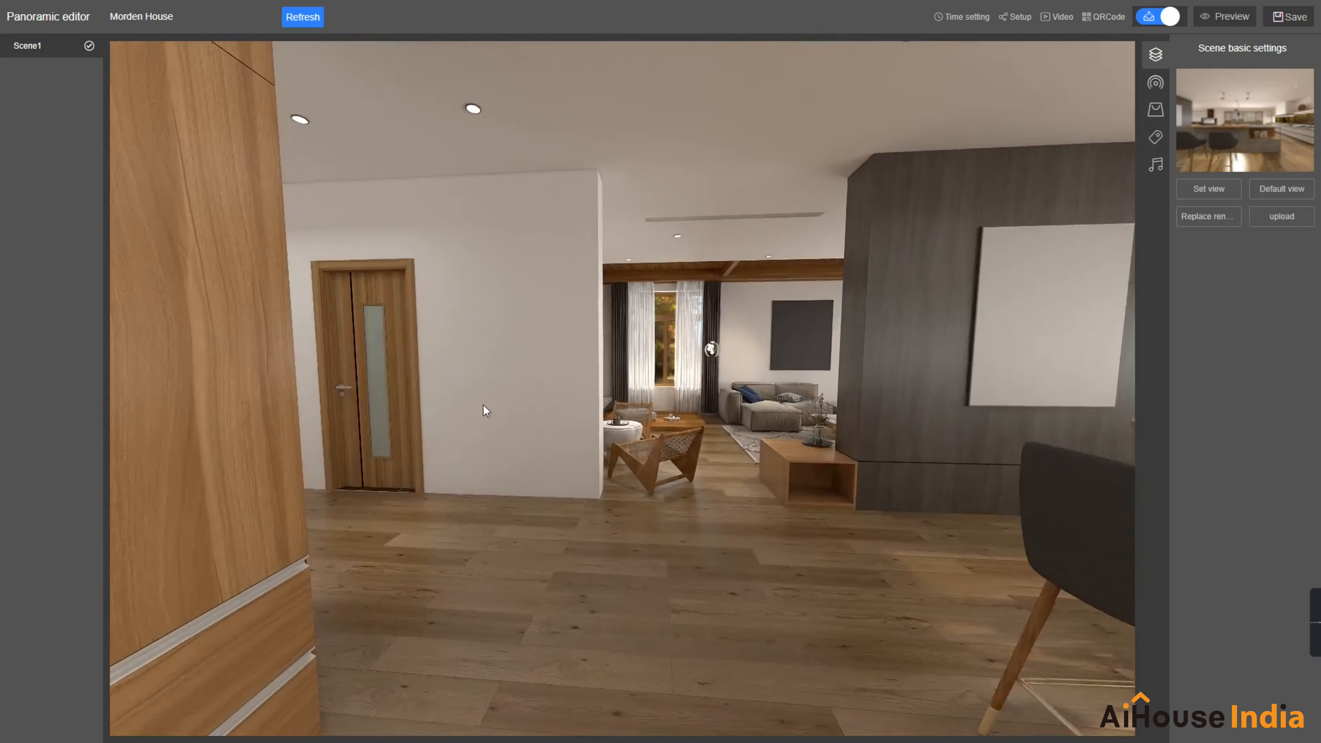
{"action": "left_click_drag", "start_coordinate": [700, 412], "coordinate": [740, 439]}
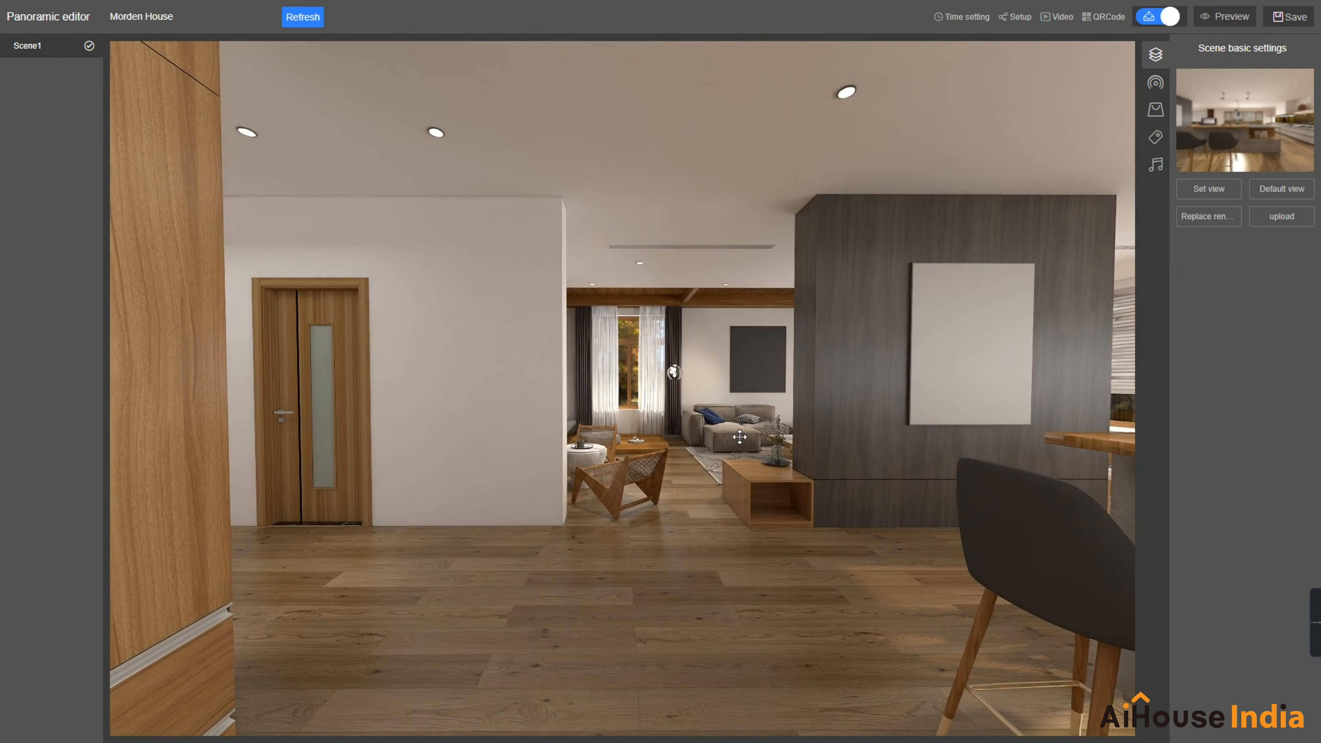
{"action": "mouse_move", "coordinate": [802, 412]}
{"action": "left_mouse_down"}
{"action": "mouse_move", "coordinate": [803, 429]}
{"action": "mouse_move", "coordinate": [808, 410]}
{"action": "left_mouse_up"}
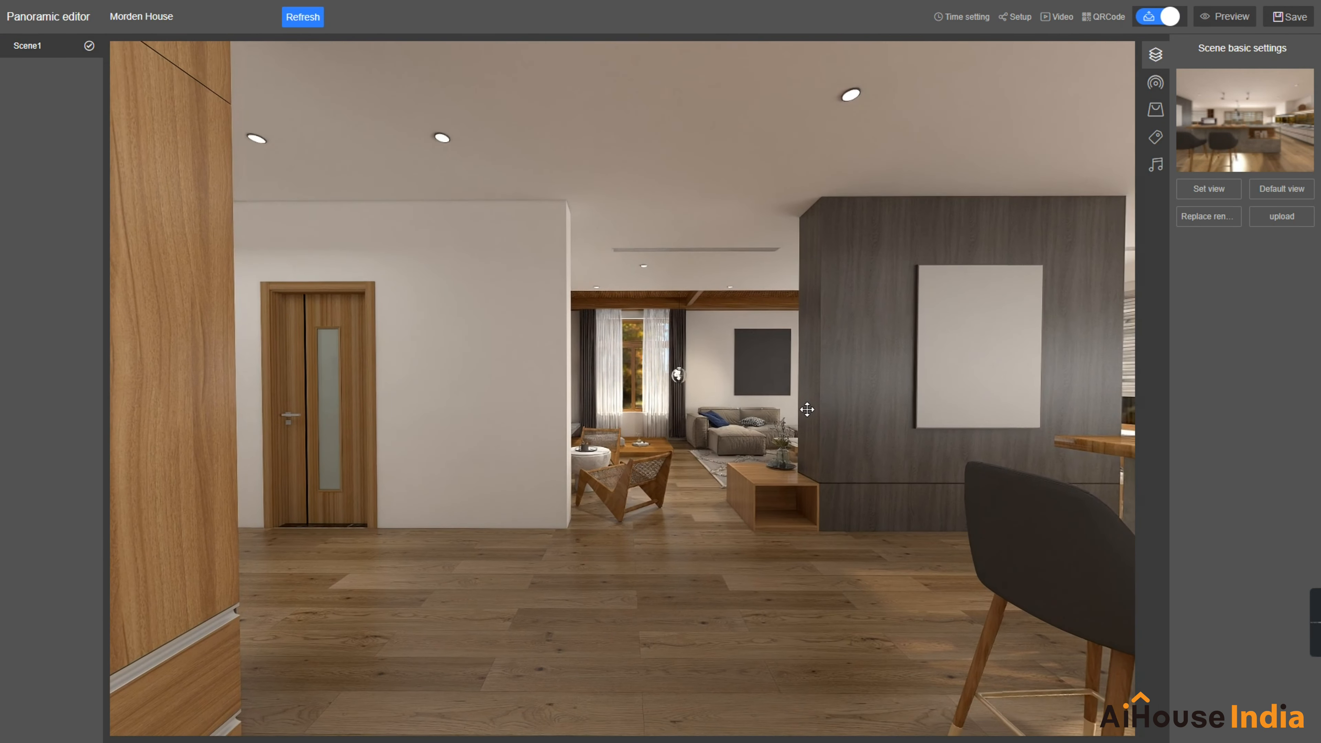
{"action": "left_click", "coordinate": [1209, 192]}
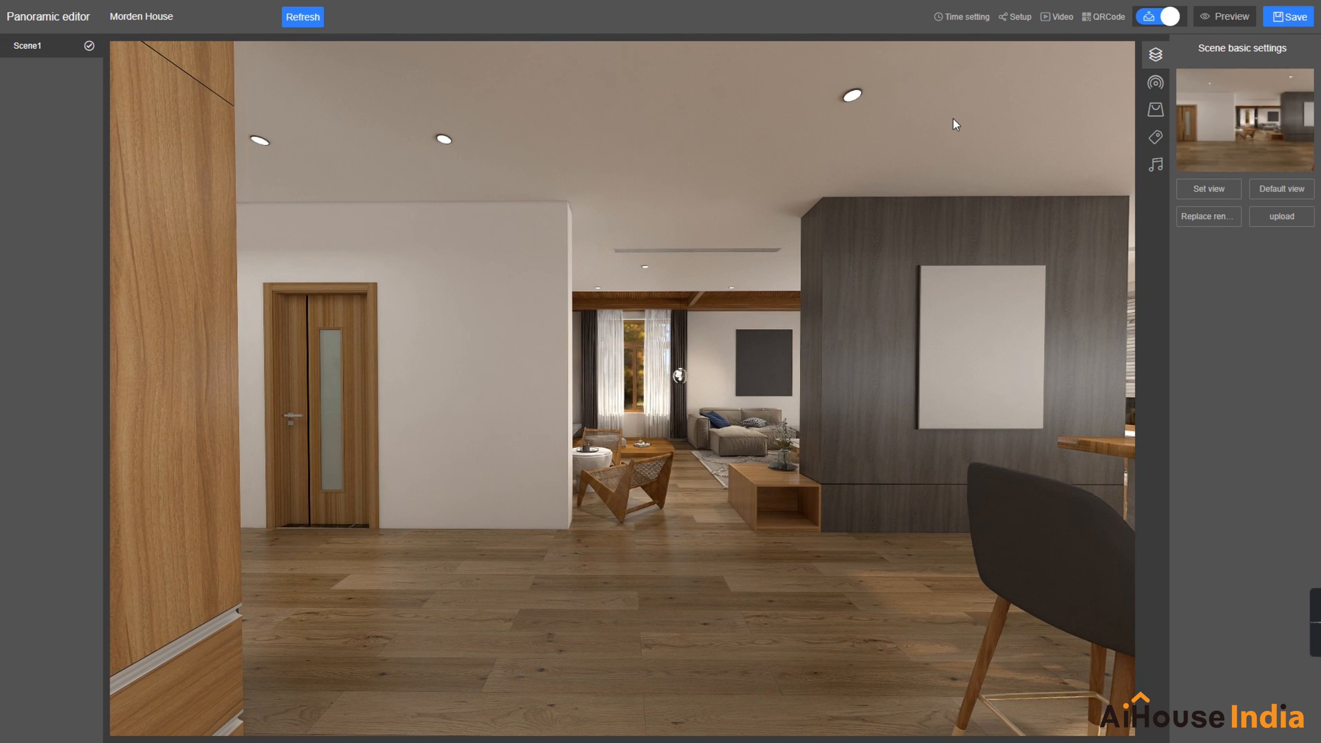
Step: Examine the panorama's QR code download sizes and sharing link, and close them
{"action": "left_click", "coordinate": [1088, 20]}
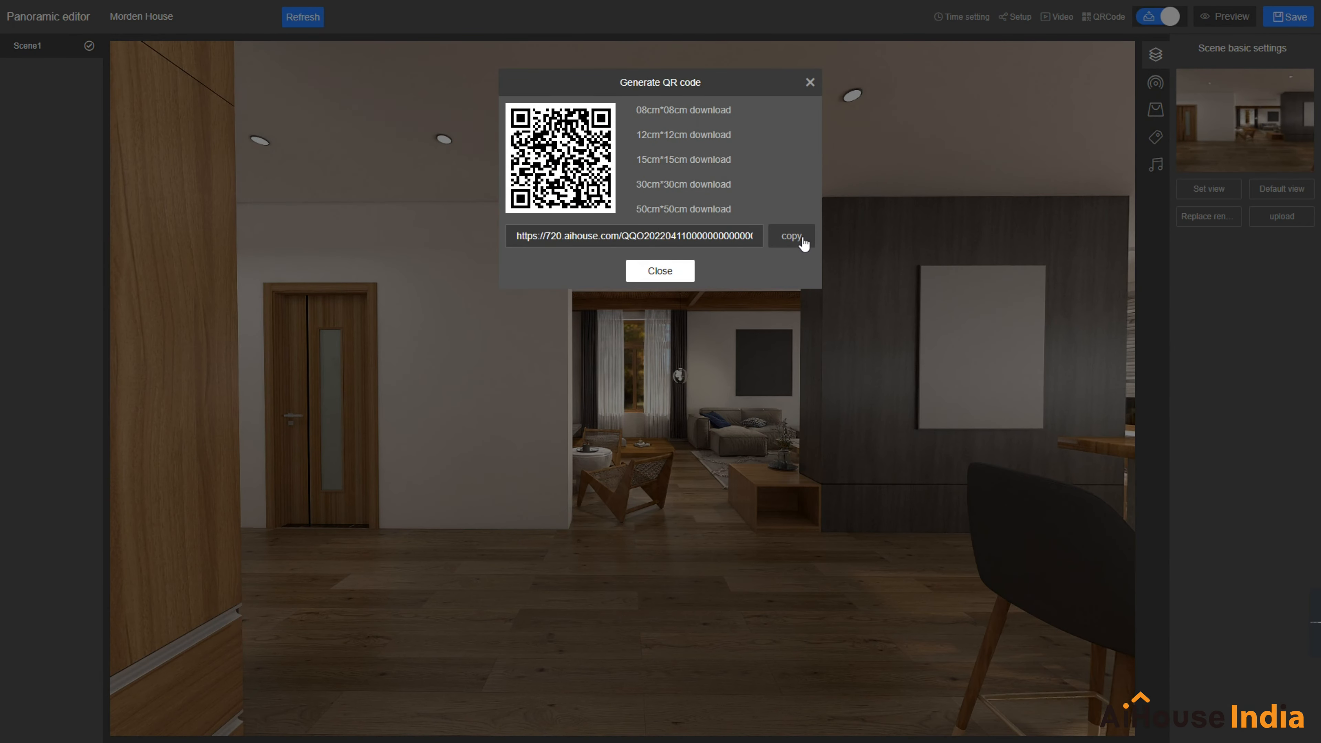
{"action": "left_click", "coordinate": [810, 84]}
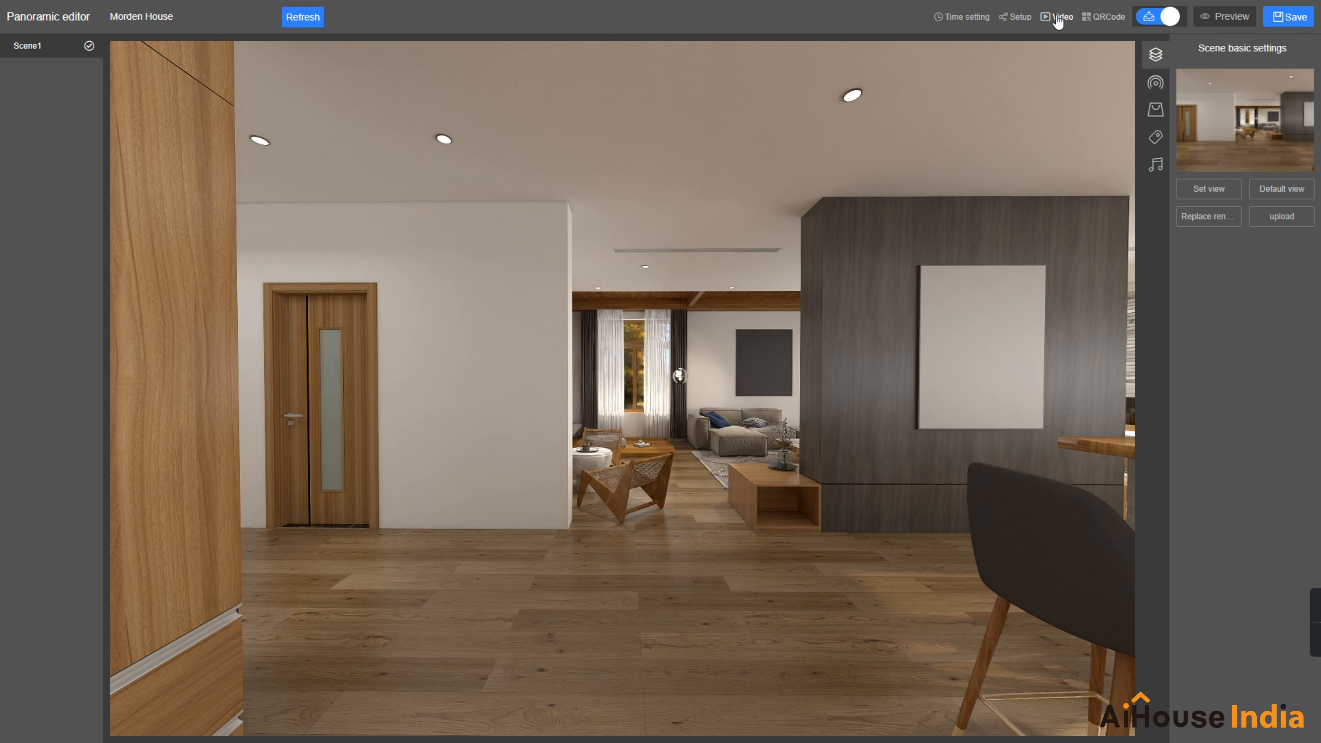
Step: Add a time-limited link for the panorama with expiration date 2022-04-14 and time 09:03:34
{"action": "left_click", "coordinate": [968, 17]}
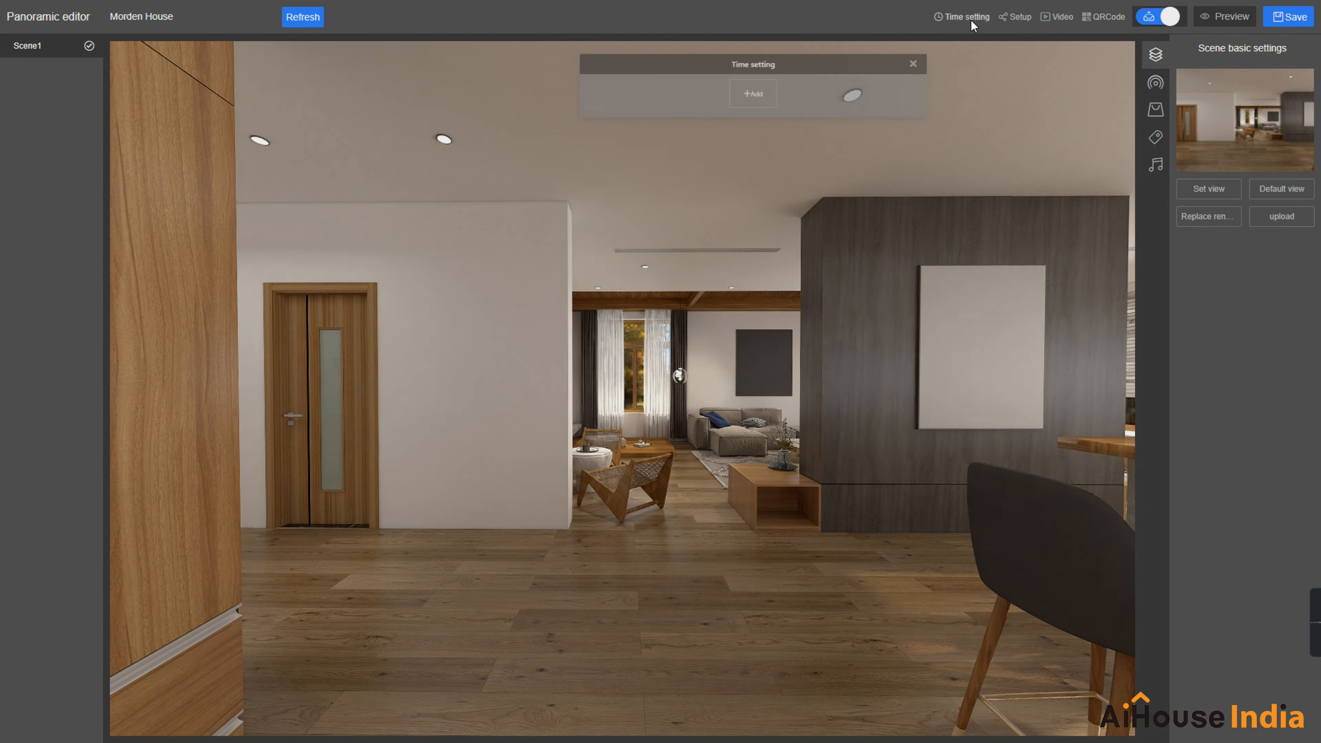
{"action": "left_click", "coordinate": [663, 131]}
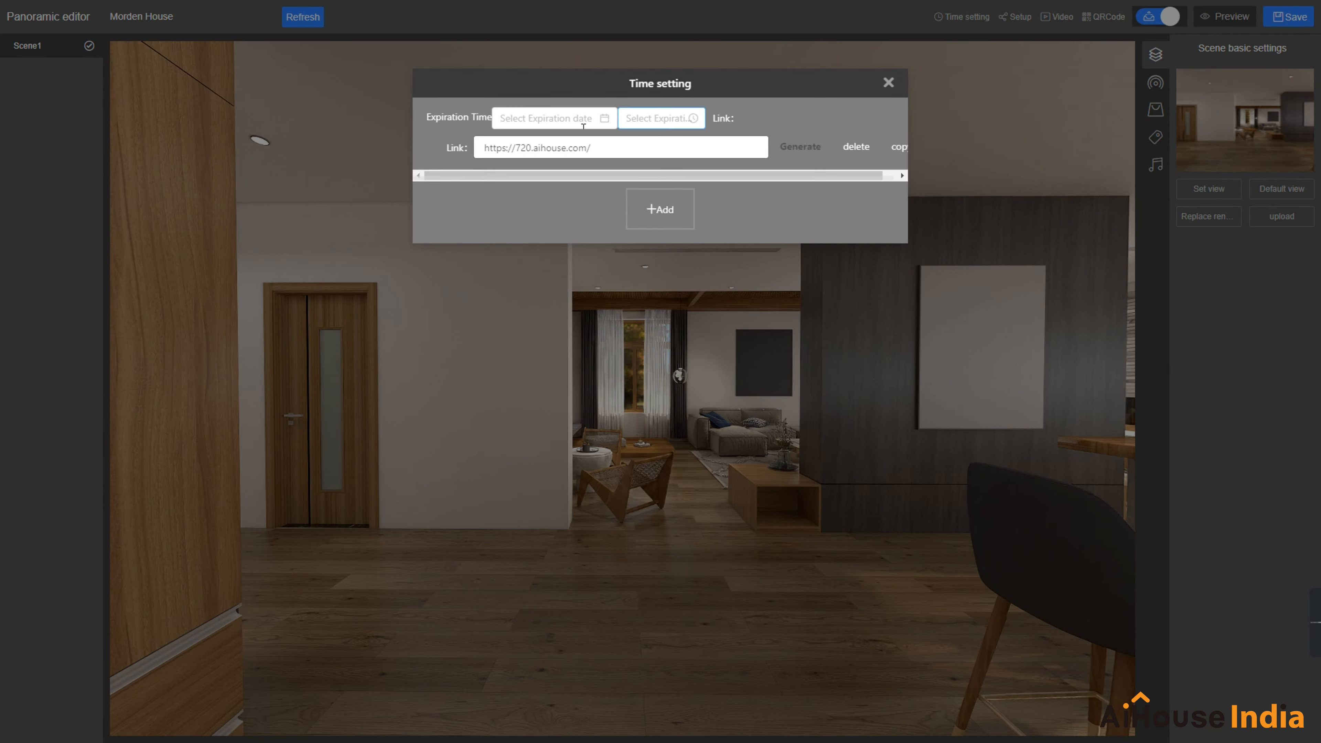
{"action": "left_click", "coordinate": [556, 120]}
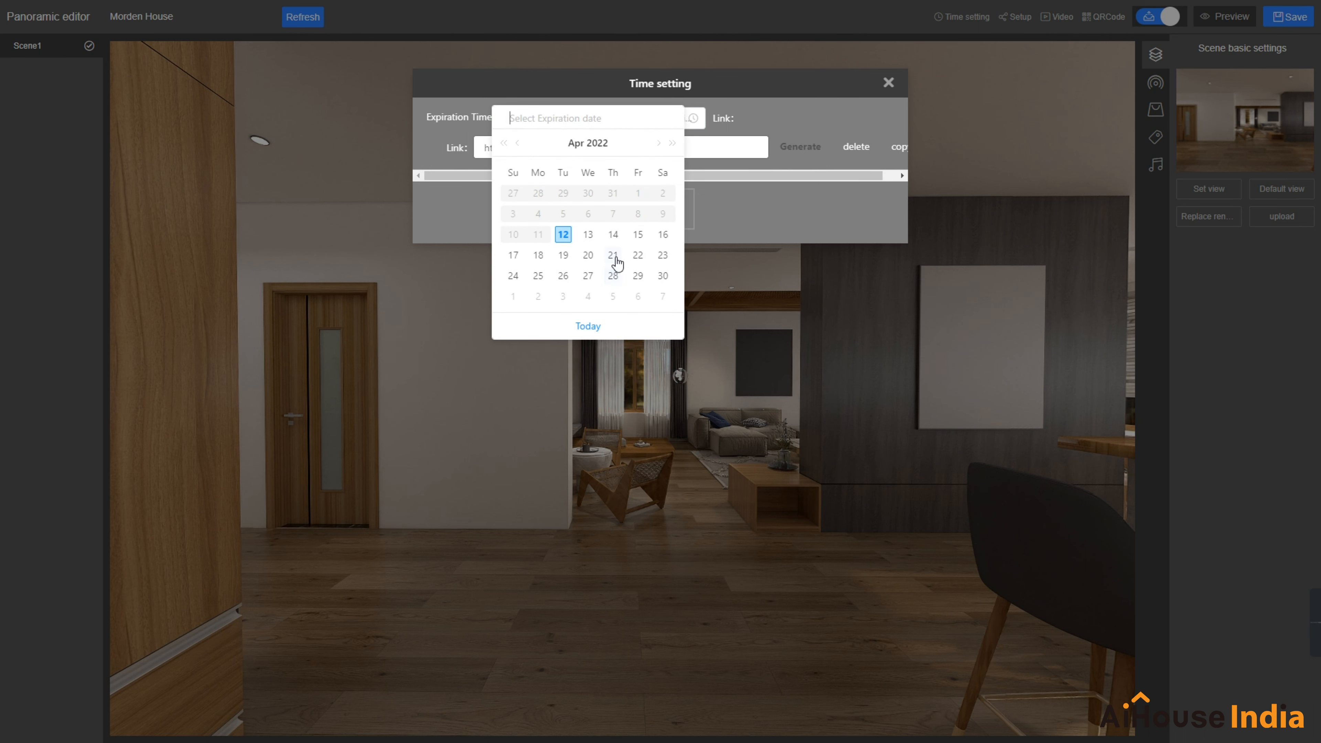
{"action": "left_click", "coordinate": [612, 234]}
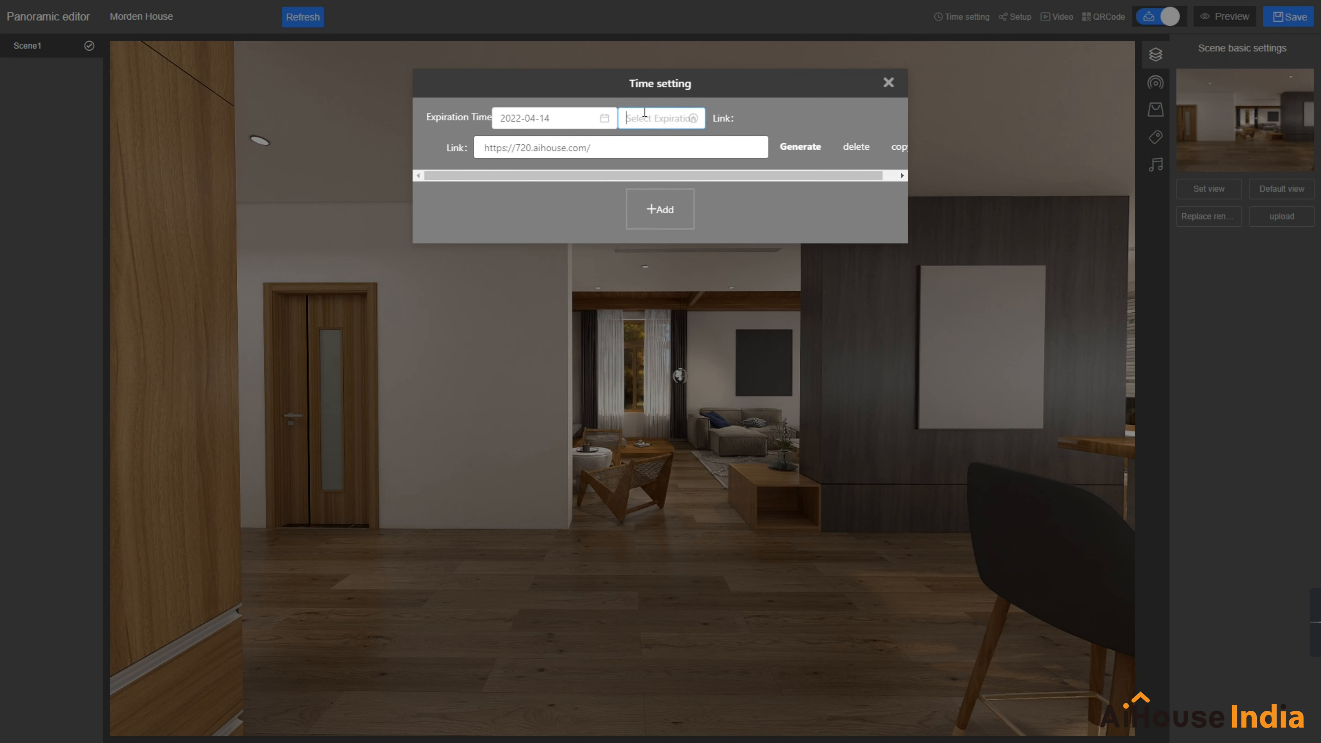
{"action": "left_click", "coordinate": [659, 118]}
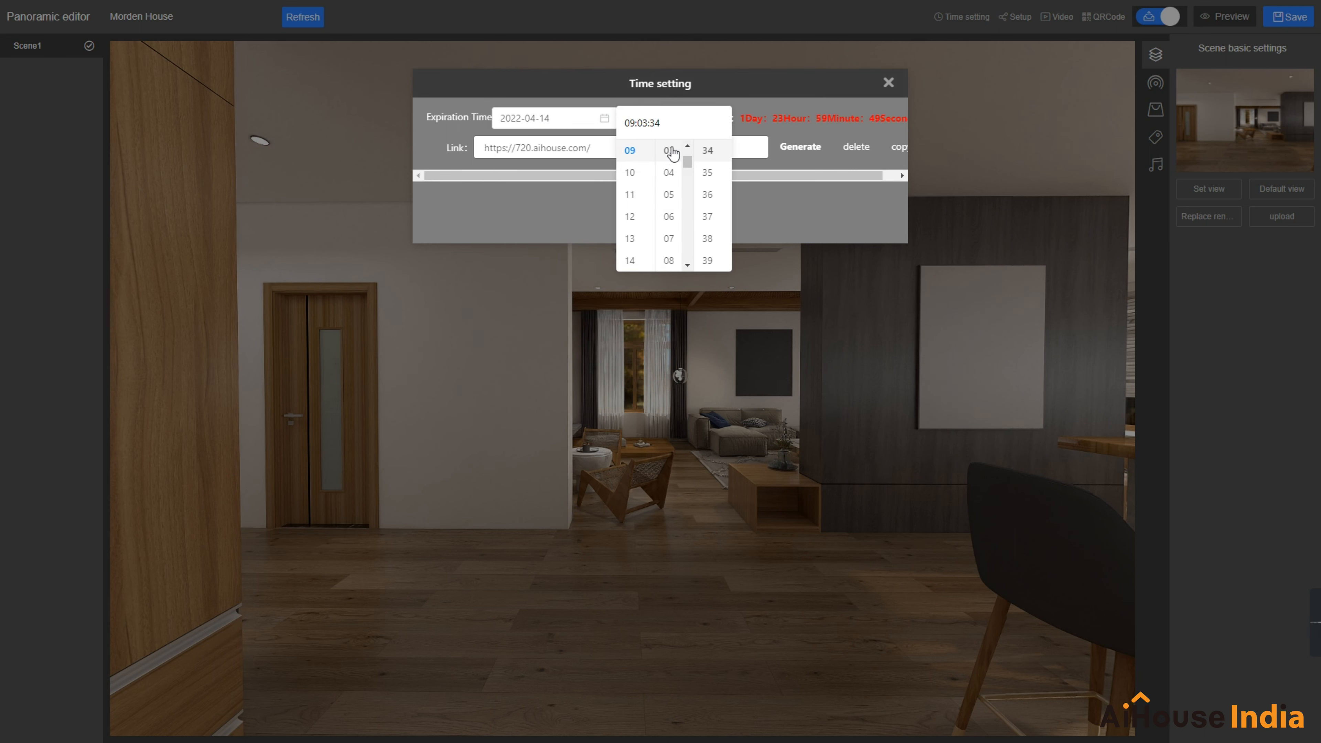
{"action": "left_click", "coordinate": [707, 150]}
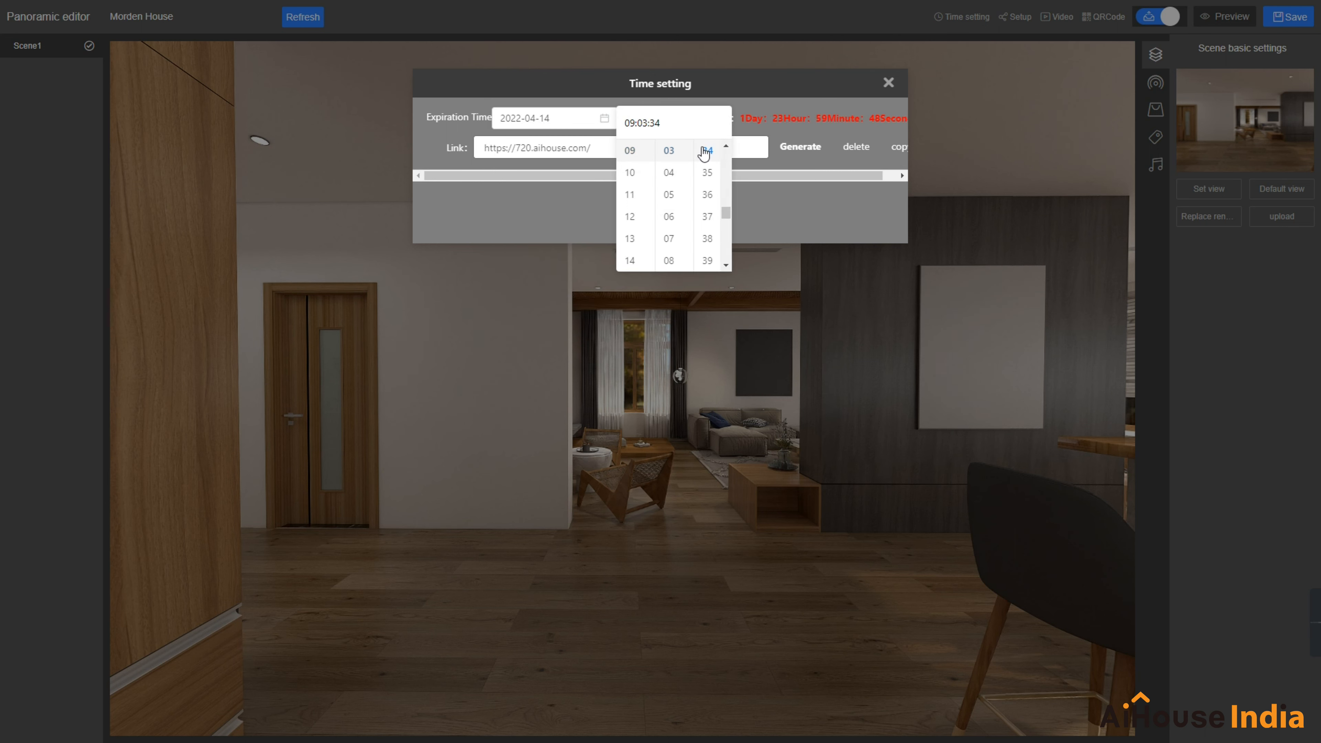
{"action": "left_click", "coordinate": [798, 105]}
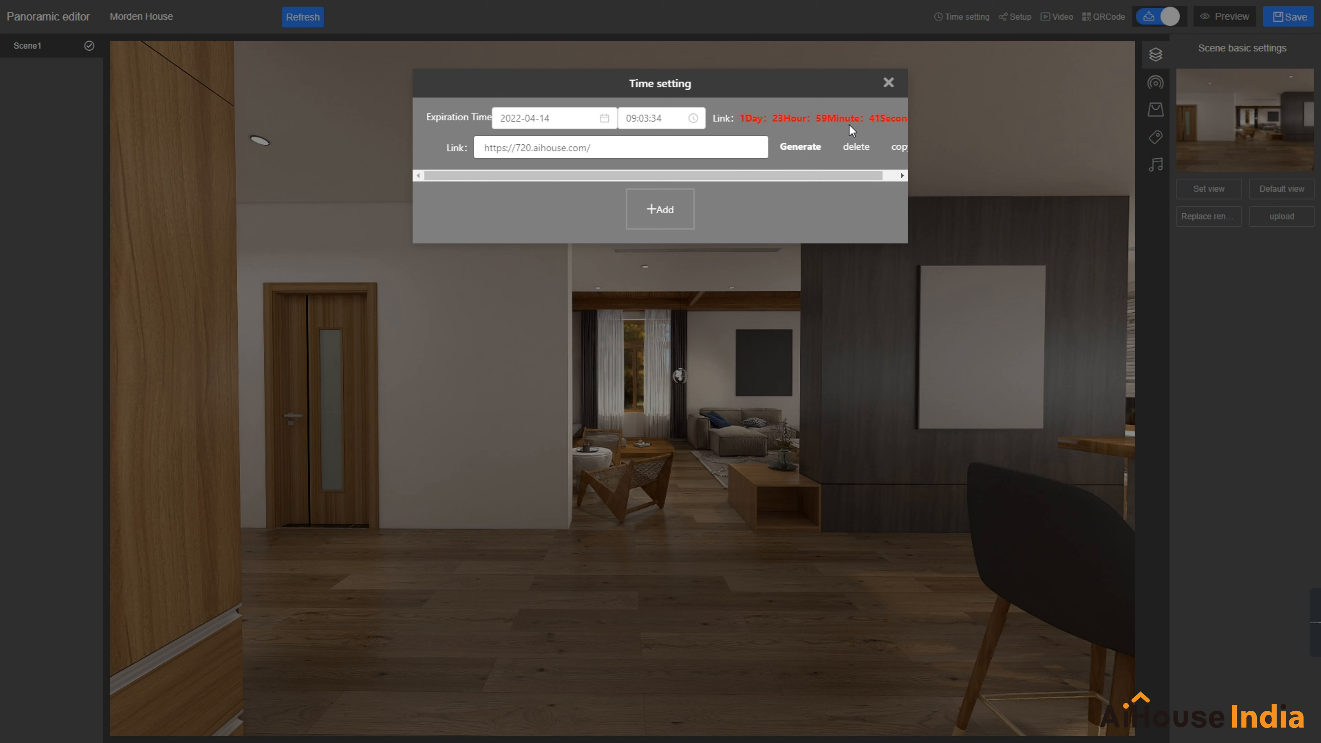
Step: Generate the time-limited panorama link, copy it and close the time settings
{"action": "left_click", "coordinate": [805, 147]}
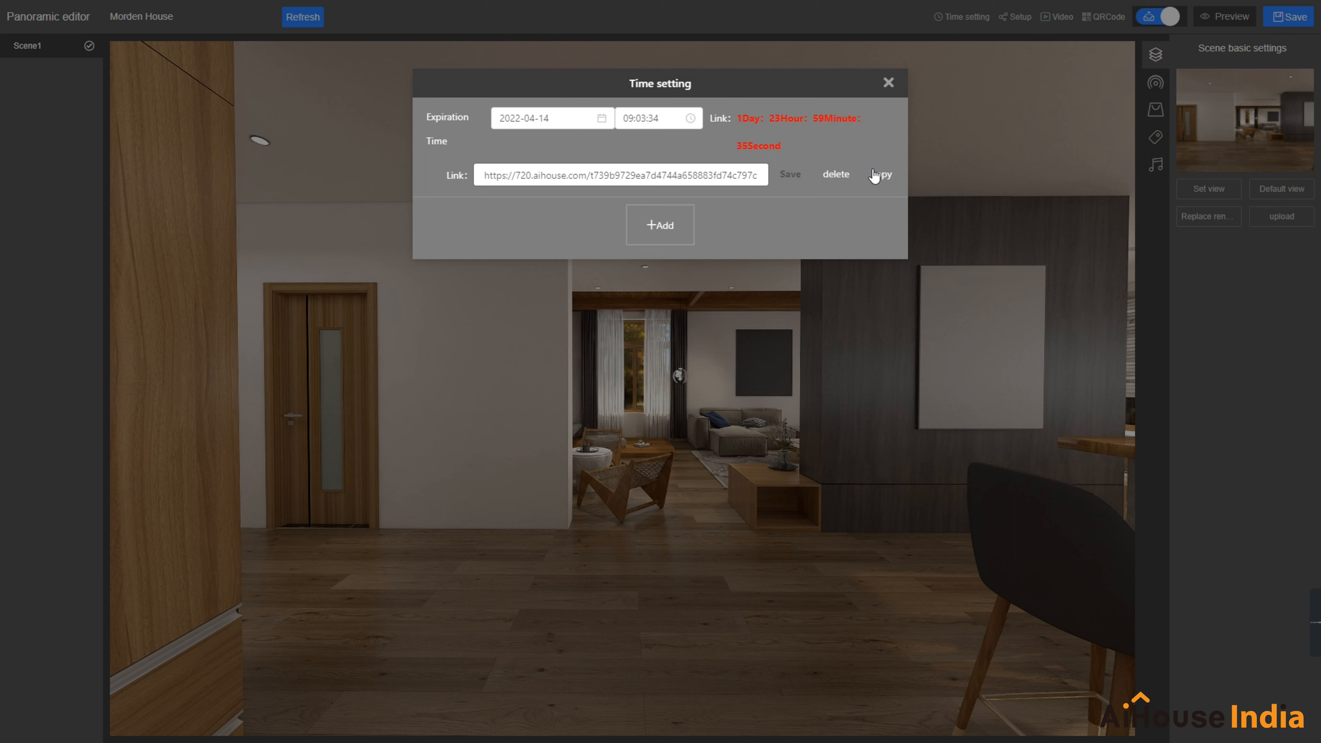
{"action": "left_click", "coordinate": [881, 175]}
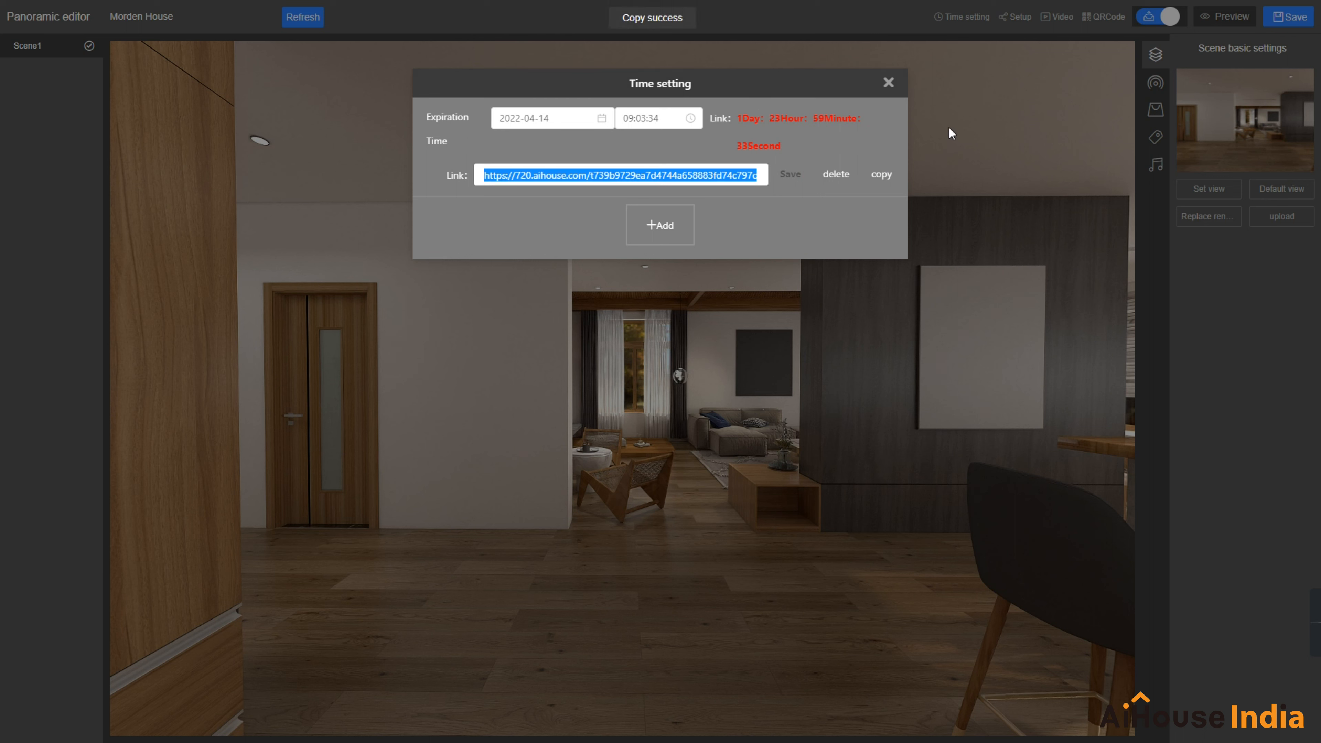
{"action": "left_click", "coordinate": [887, 82]}
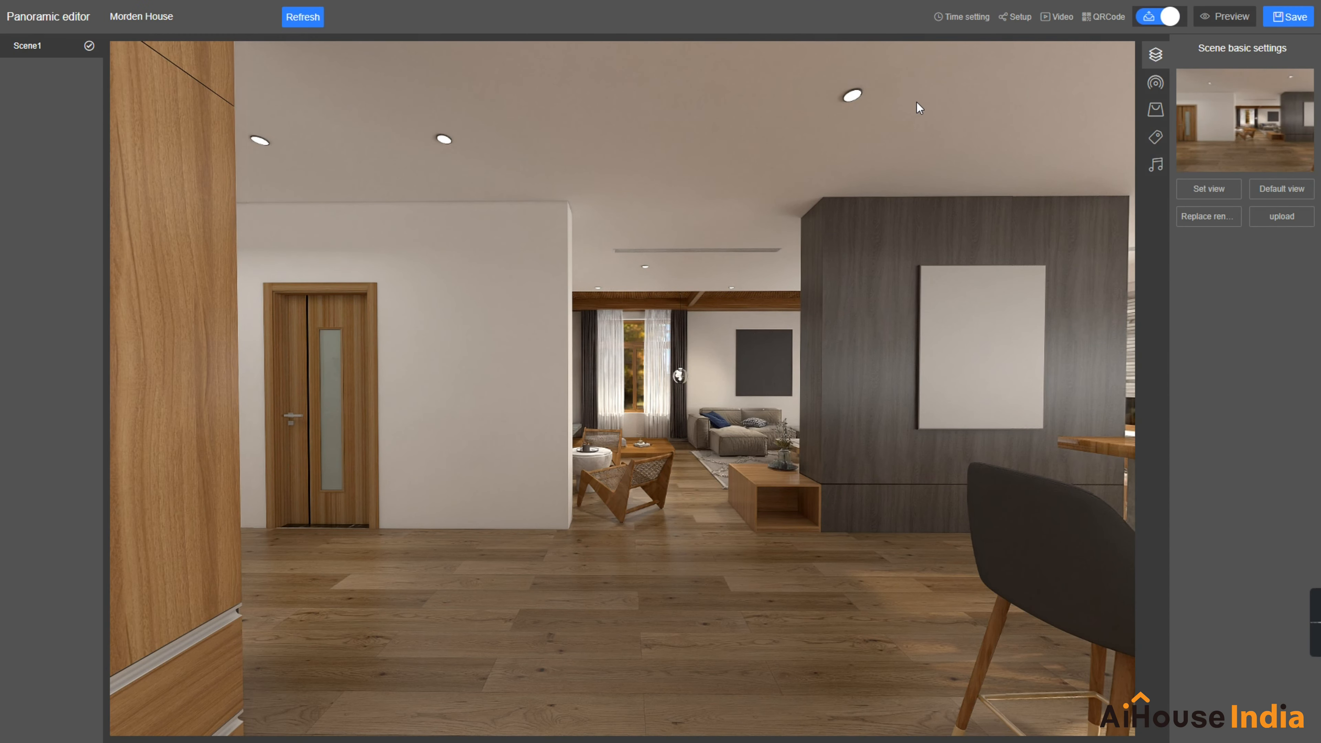
Step: Create a roaming door tag linked to Scene1 and place it on the white wall beside the wooden door
{"action": "left_click", "coordinate": [1157, 85]}
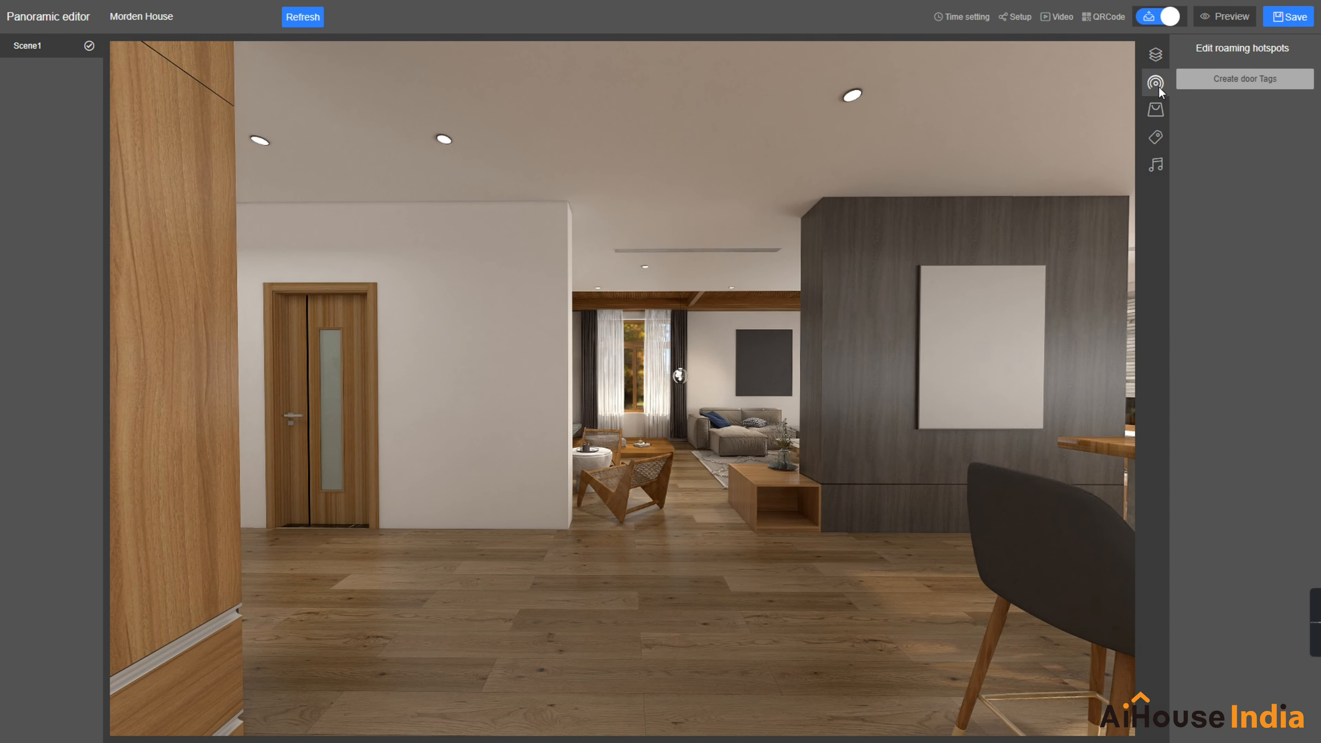
{"action": "left_click", "coordinate": [1215, 88]}
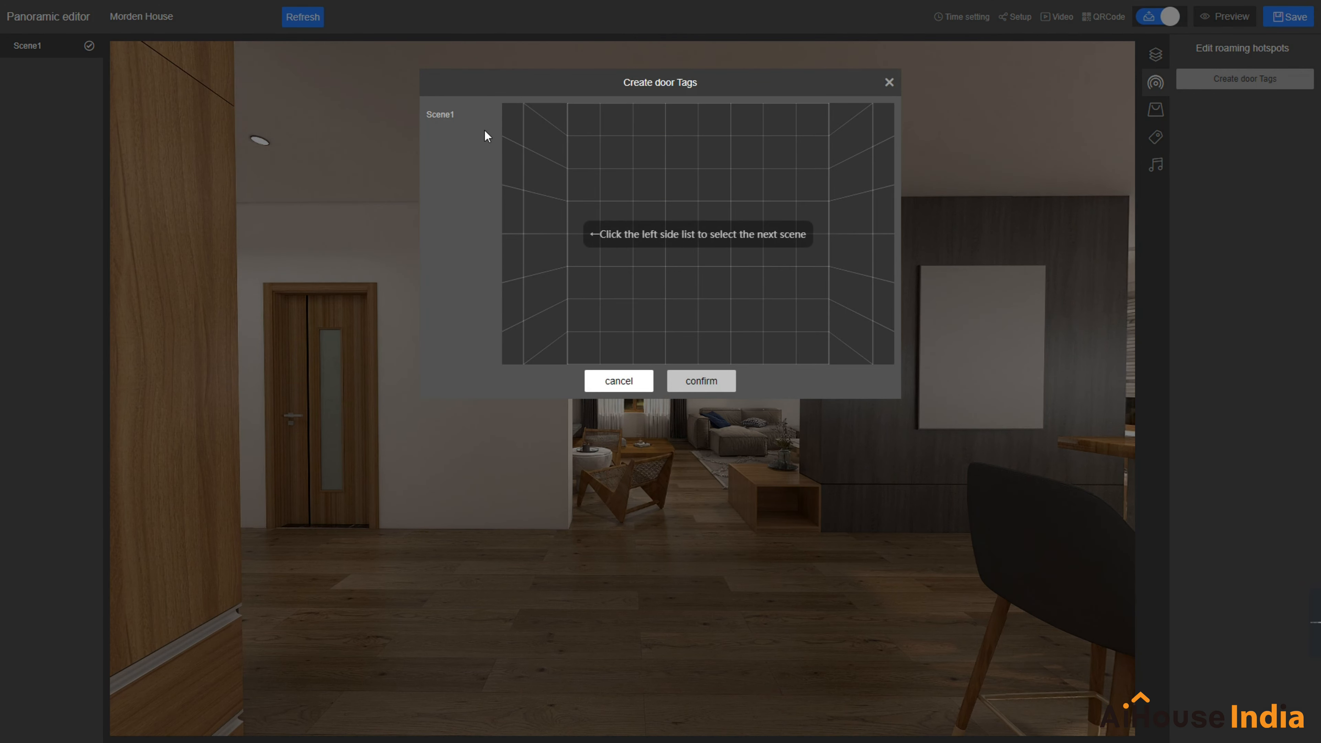
{"action": "left_click", "coordinate": [489, 115]}
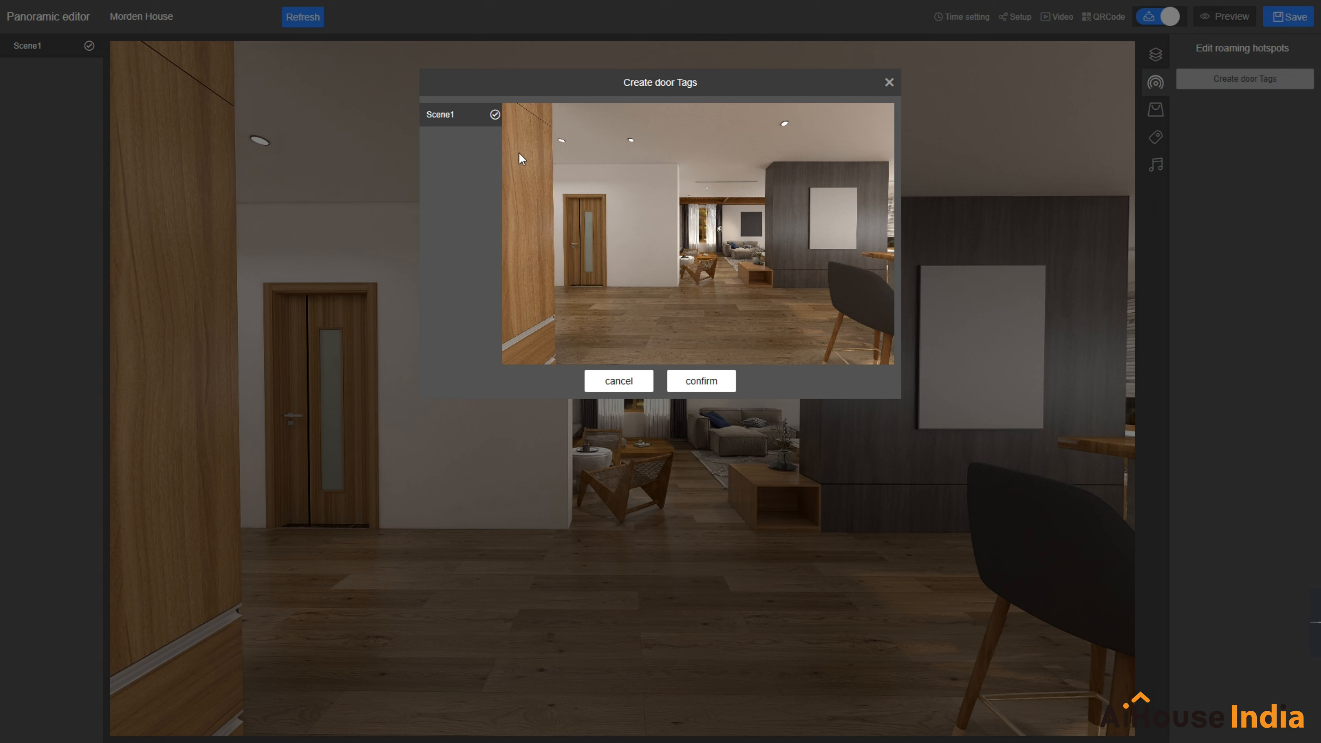
{"action": "left_click", "coordinate": [700, 381]}
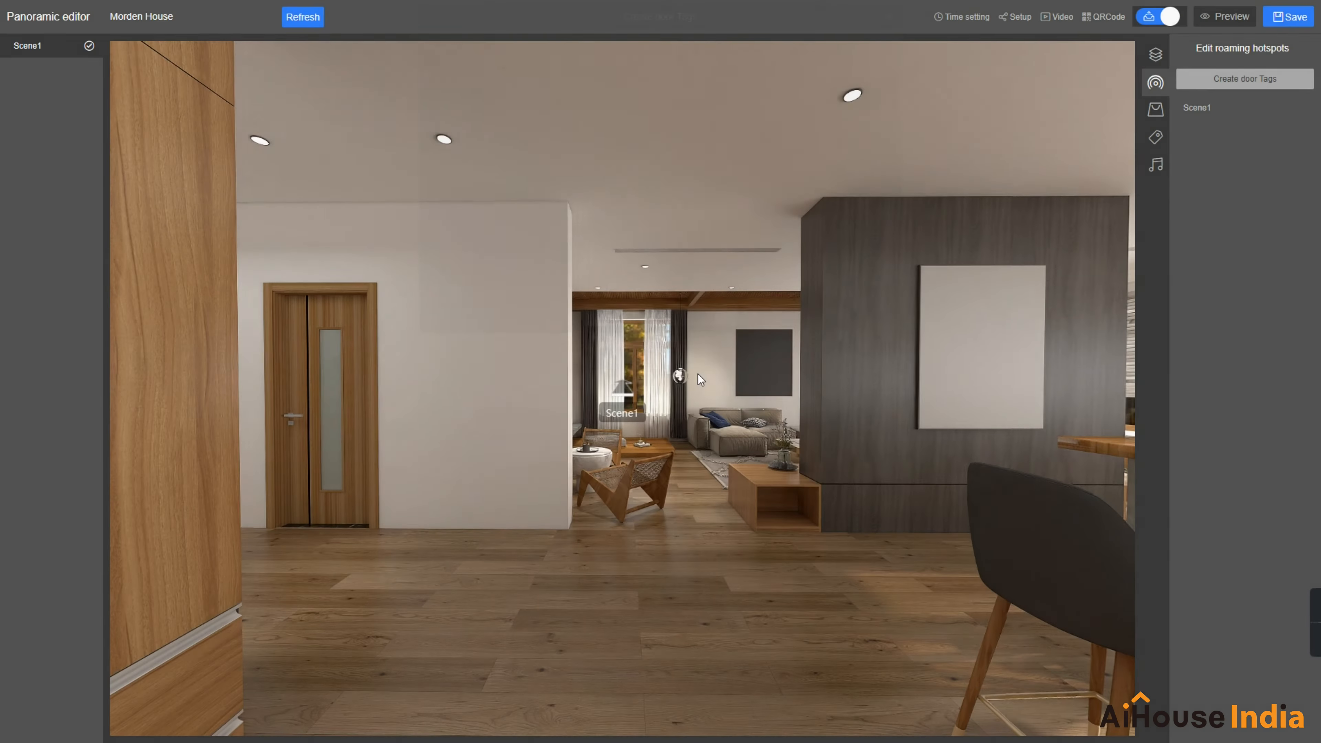
{"action": "left_click_drag", "start_coordinate": [619, 391], "coordinate": [472, 282]}
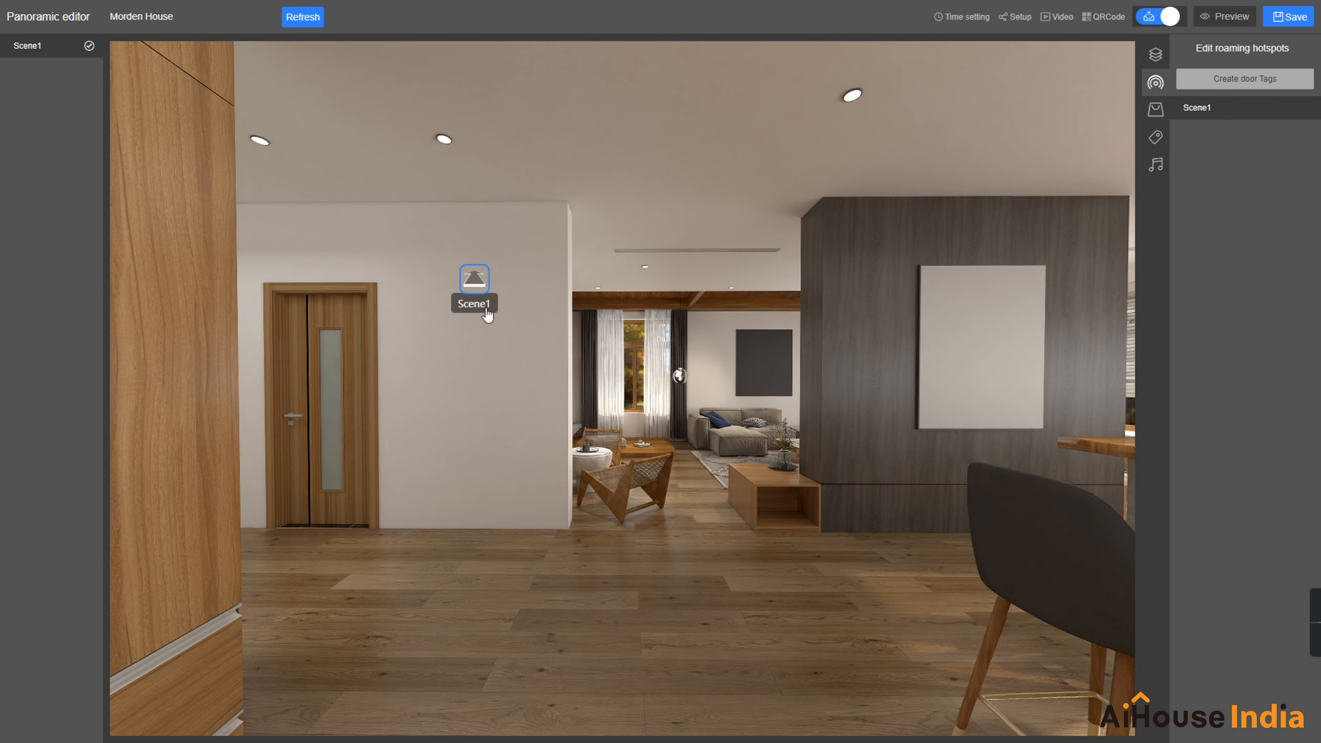
Step: Change the Scene1 door tag's icon to the right-turn arrow and delete the tag
{"action": "left_click", "coordinate": [1283, 108]}
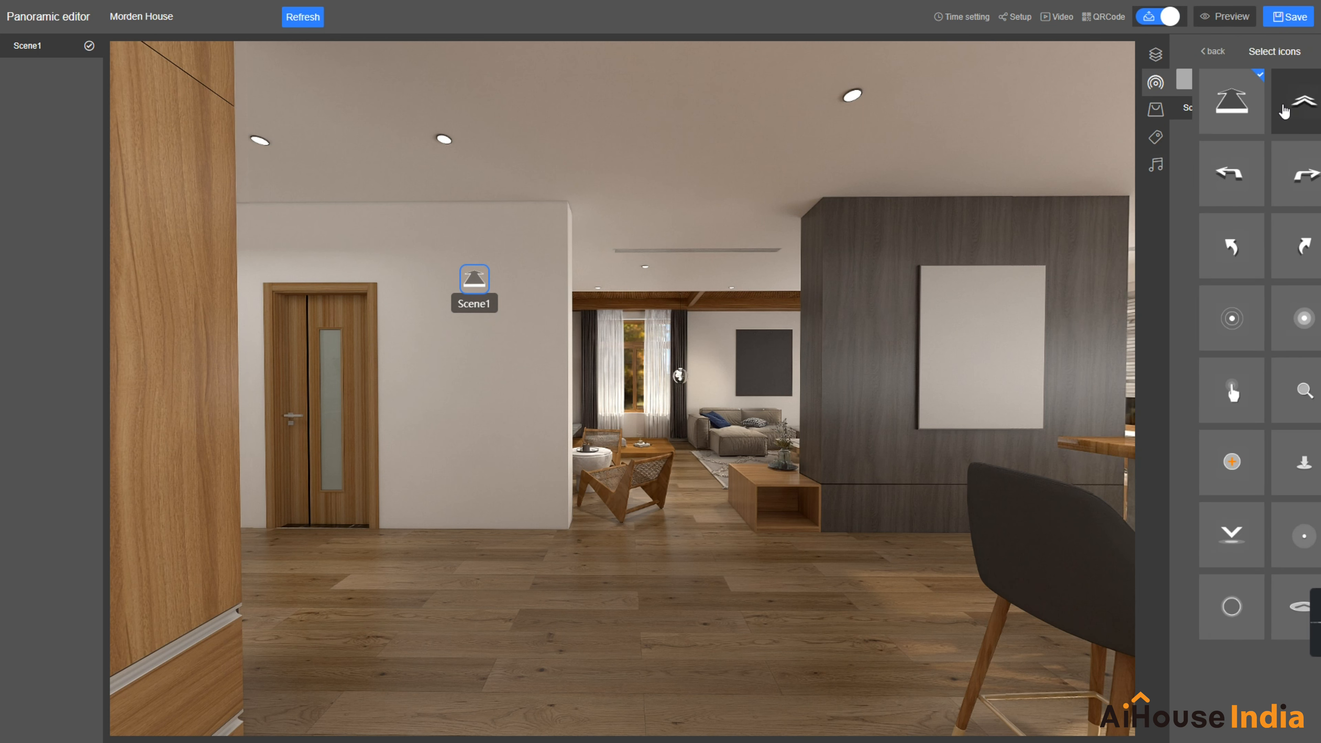
{"action": "left_click", "coordinate": [1281, 173]}
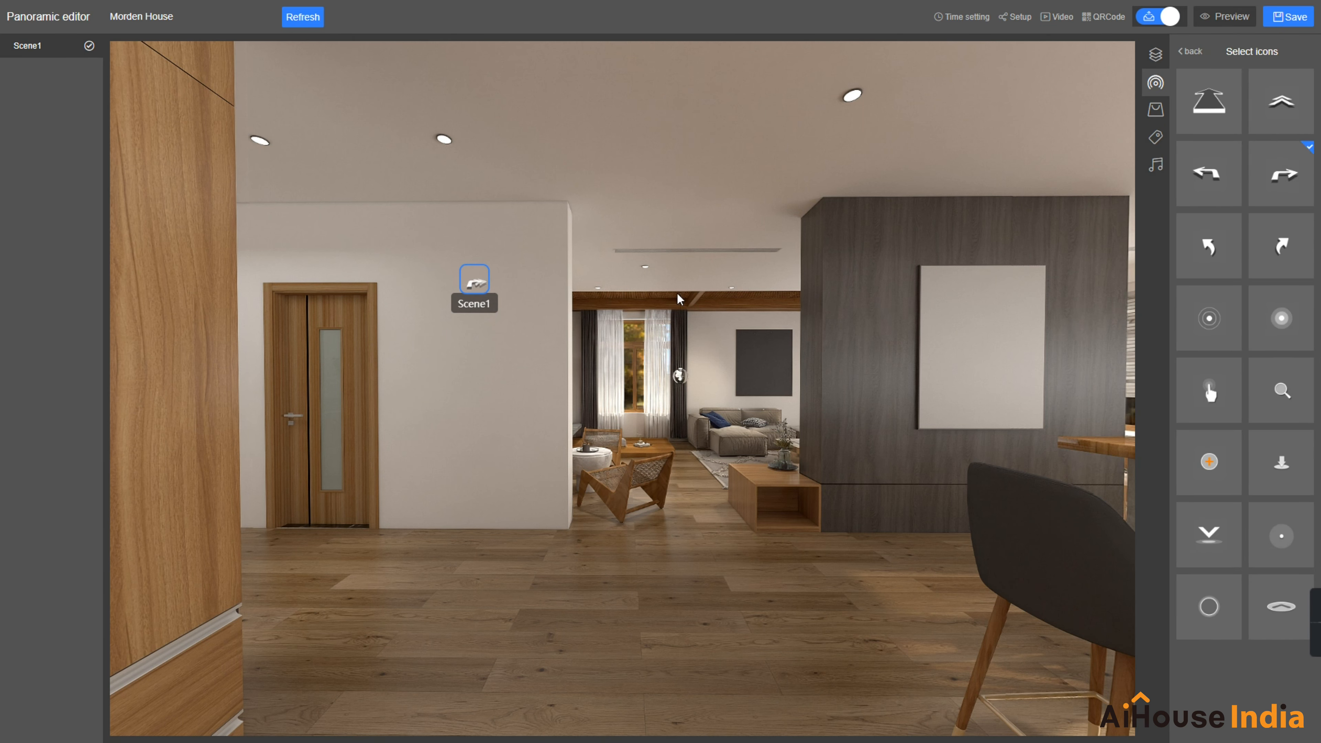
{"action": "left_click", "coordinate": [474, 285]}
{"action": "left_click", "coordinate": [1300, 109]}
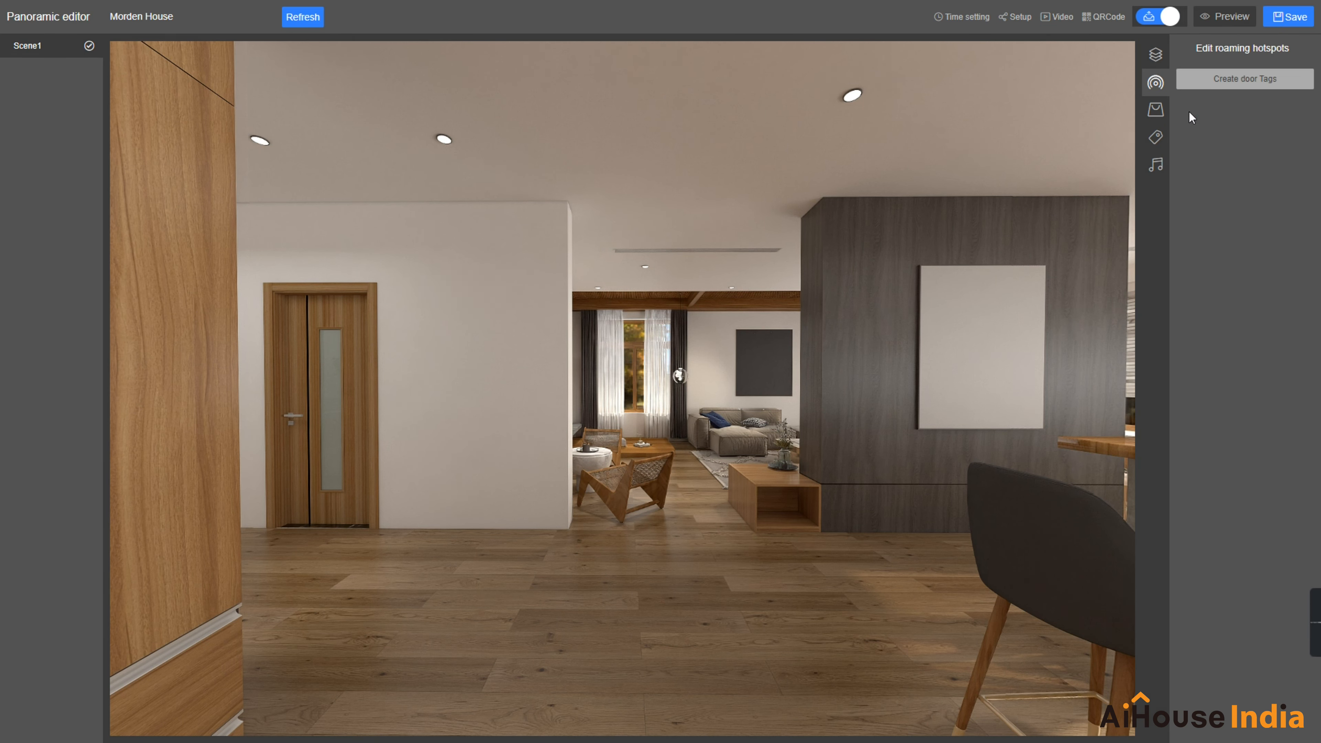
Step: Create a replace-product tag titled "chair" using the first Morden House panorama
{"action": "left_click", "coordinate": [1151, 110]}
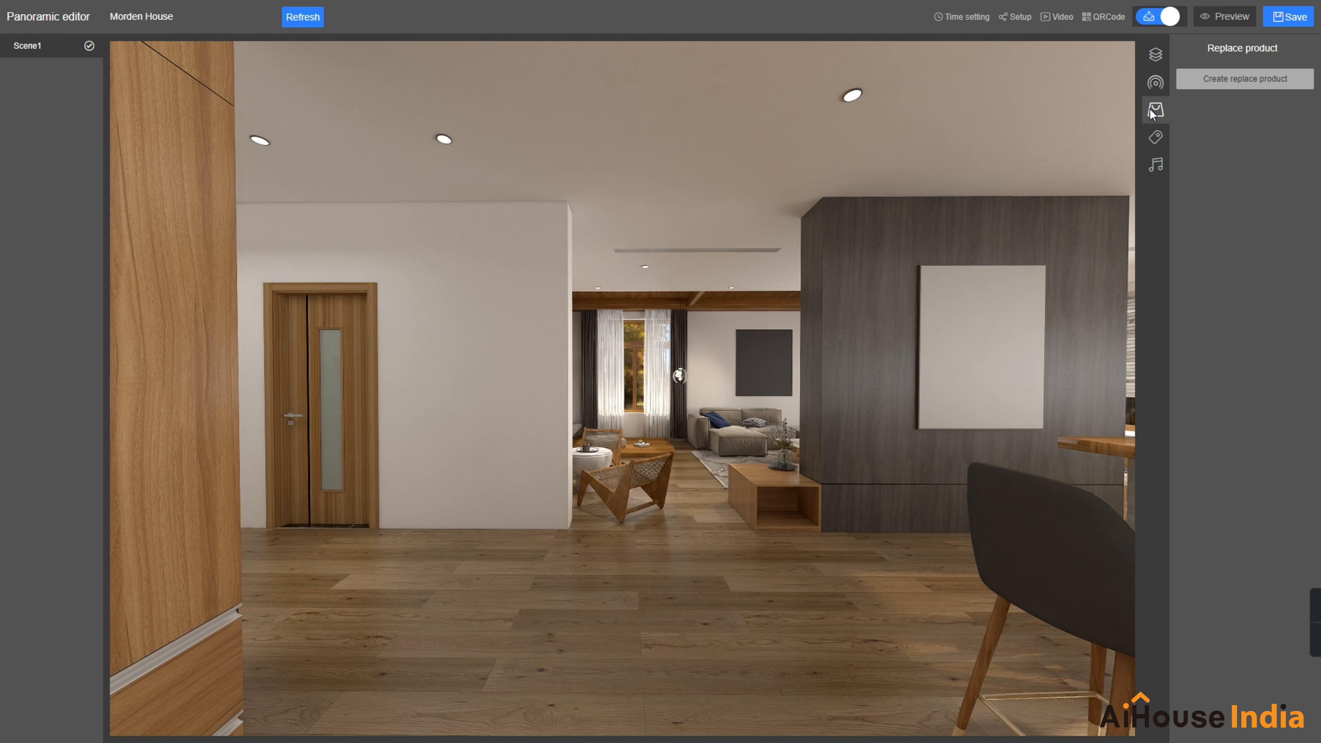
{"action": "left_click", "coordinate": [1244, 82]}
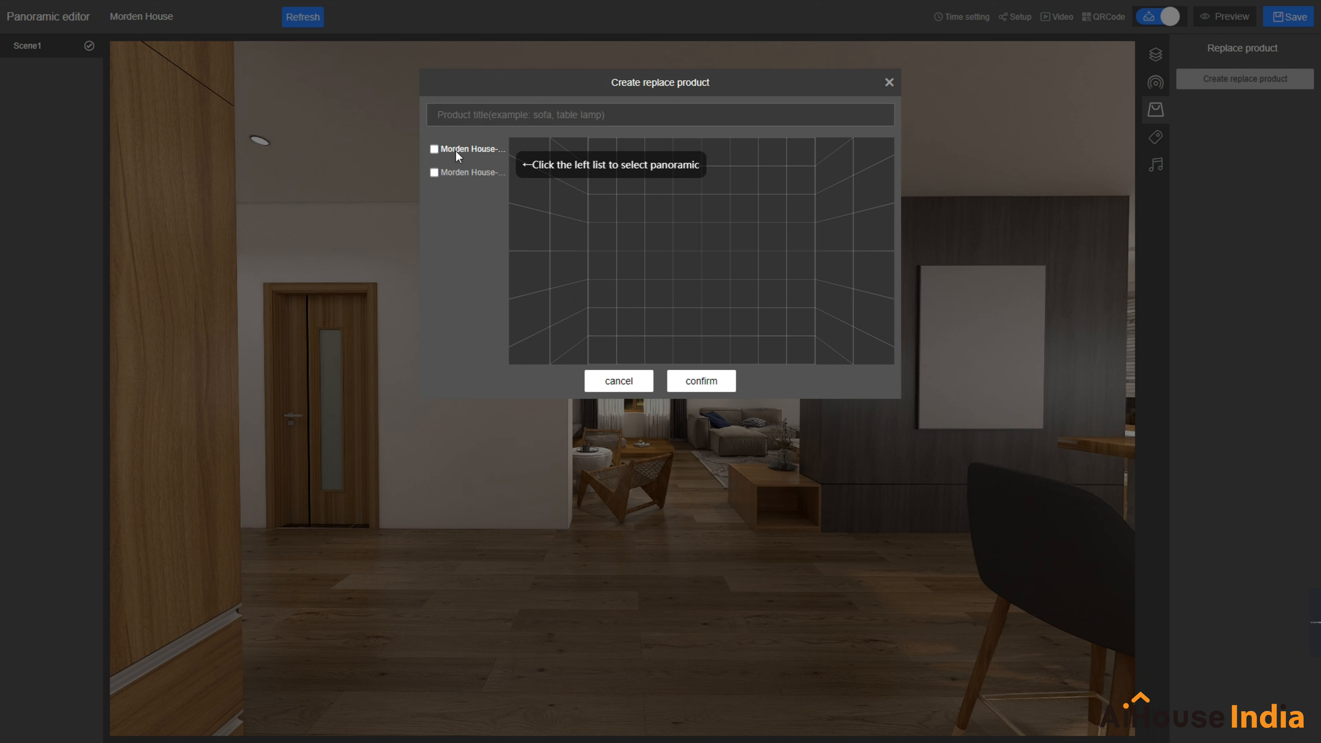
{"action": "left_click", "coordinate": [434, 149]}
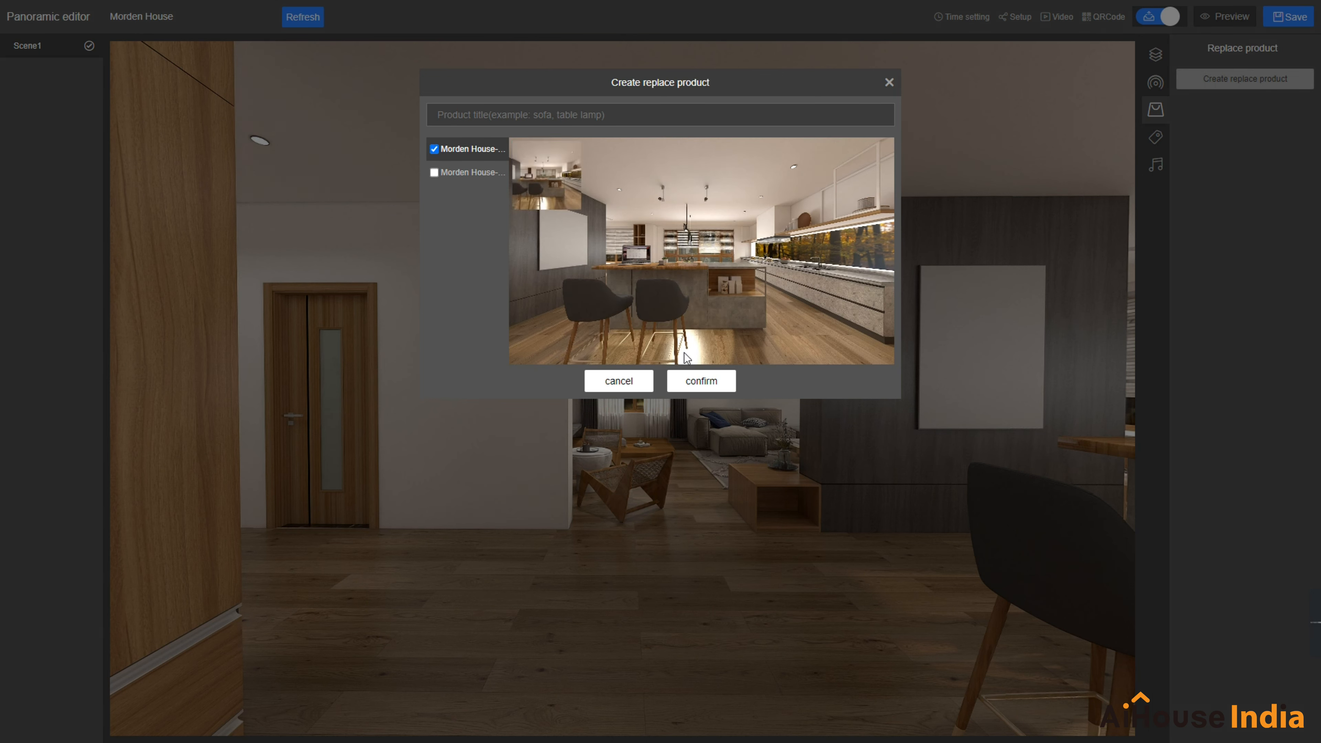
{"action": "left_click", "coordinate": [695, 387]}
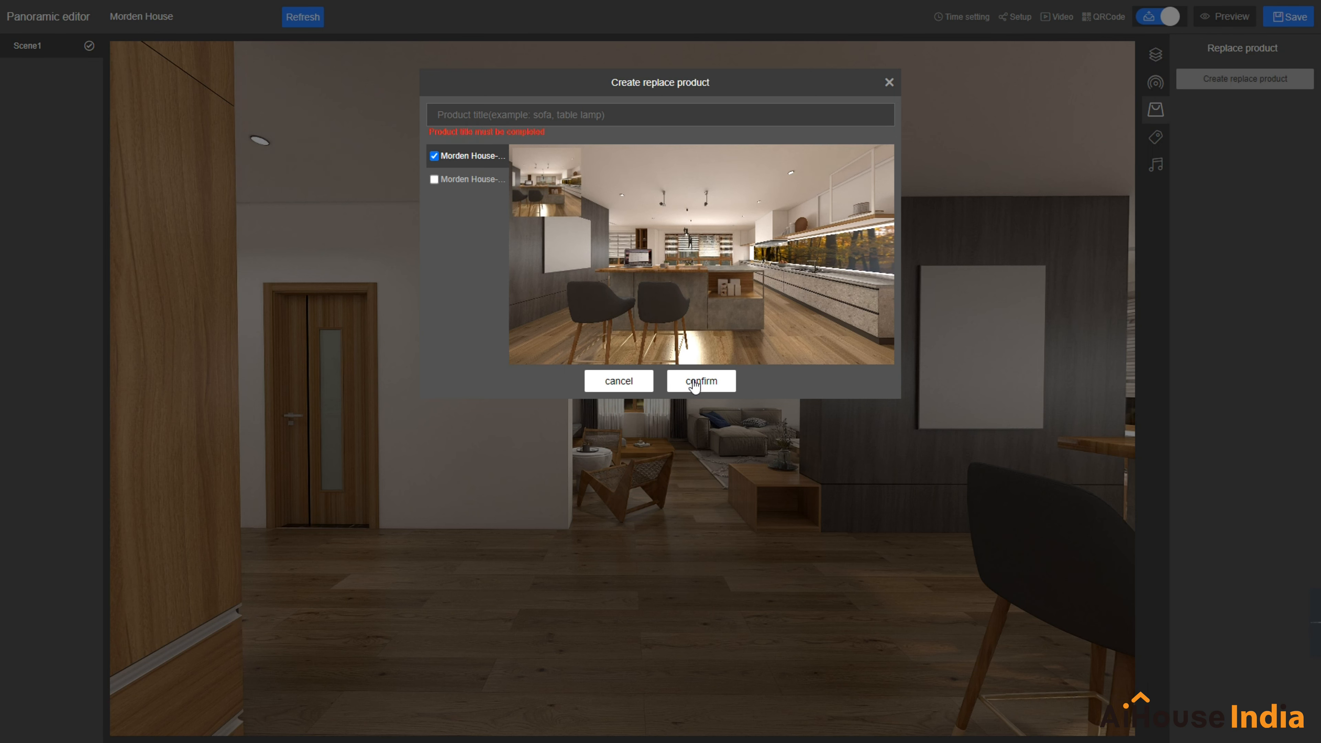
{"action": "left_click", "coordinate": [502, 113]}
{"action": "type", "text": "c"}
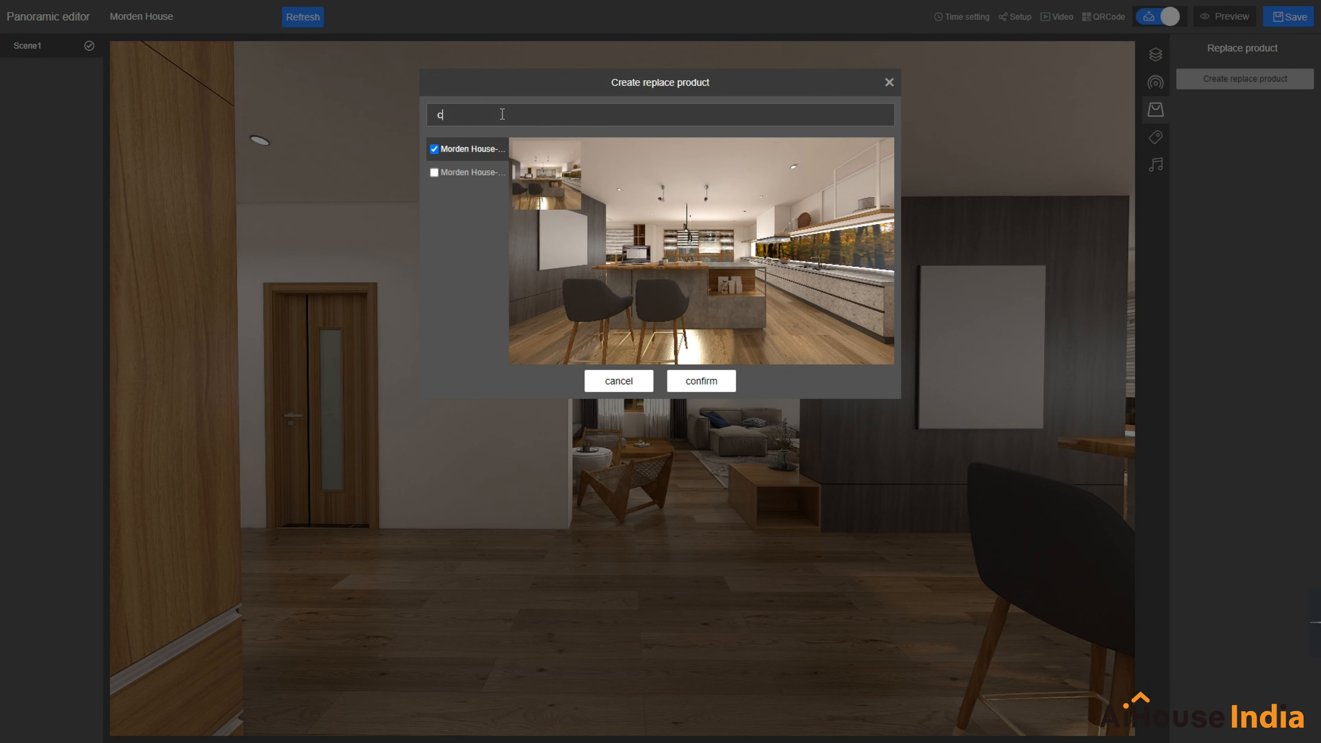
{"action": "type", "text": "hair"}
{"action": "left_click", "coordinate": [713, 388]}
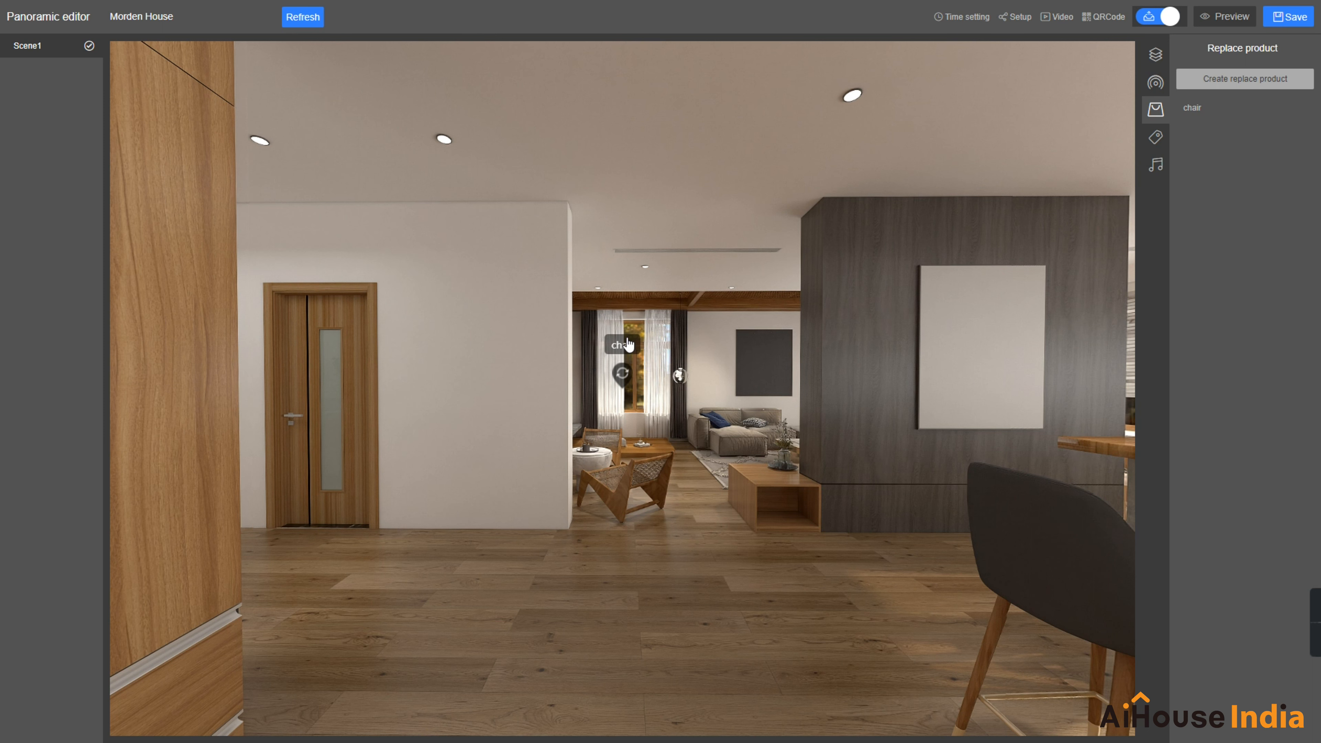
Step: Place the chair replacement tag on the dark bar chair's backrest and delete the tag
{"action": "left_click_drag", "start_coordinate": [621, 376], "coordinate": [1014, 474]}
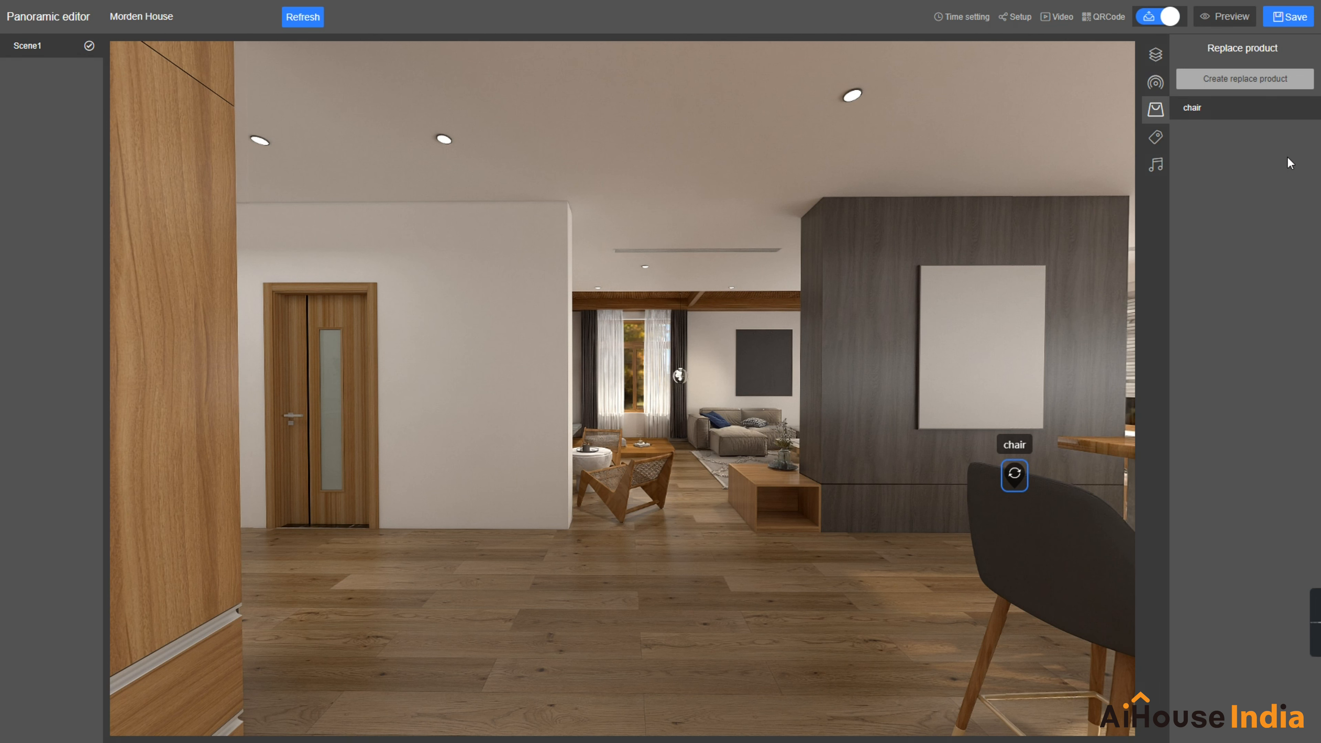
{"action": "left_click", "coordinate": [1301, 108]}
Step: Examine the form for creating product tags with an image, title, link and introduction, and close it
{"action": "left_click", "coordinate": [1155, 137]}
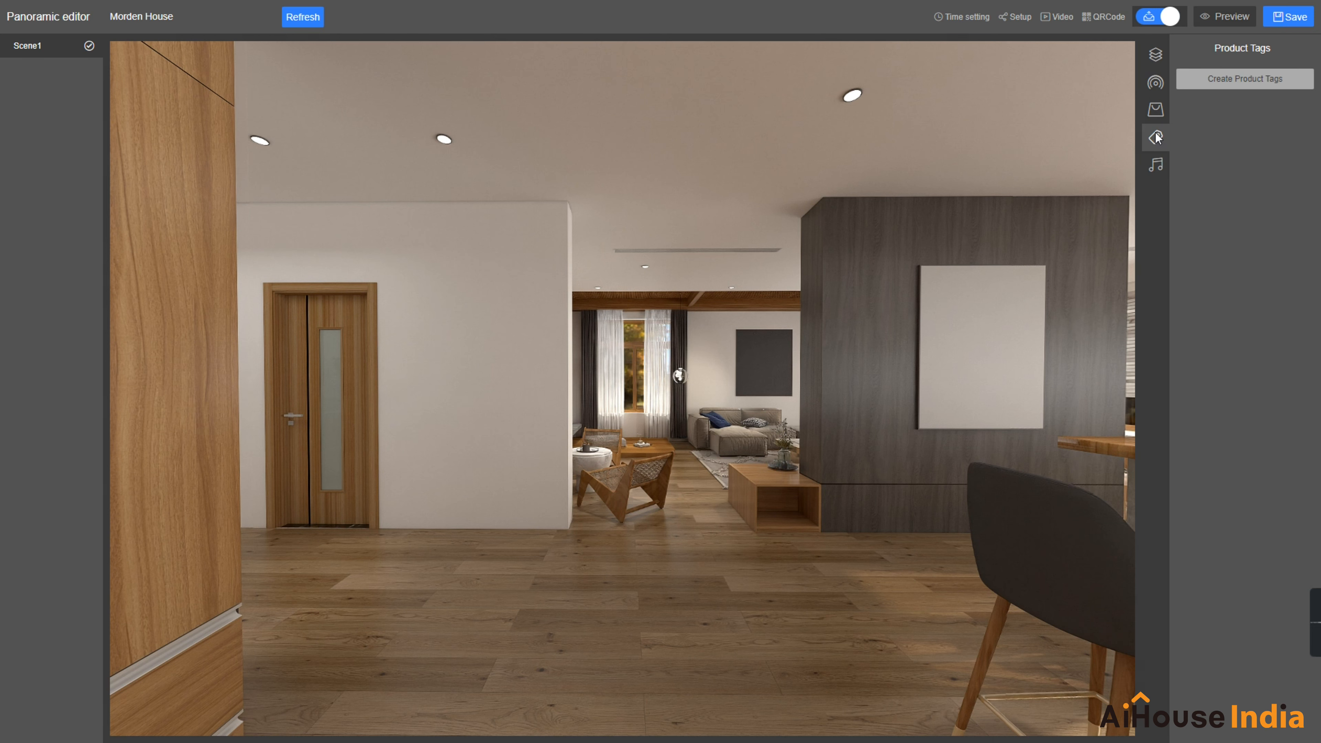
{"action": "left_click", "coordinate": [1225, 82]}
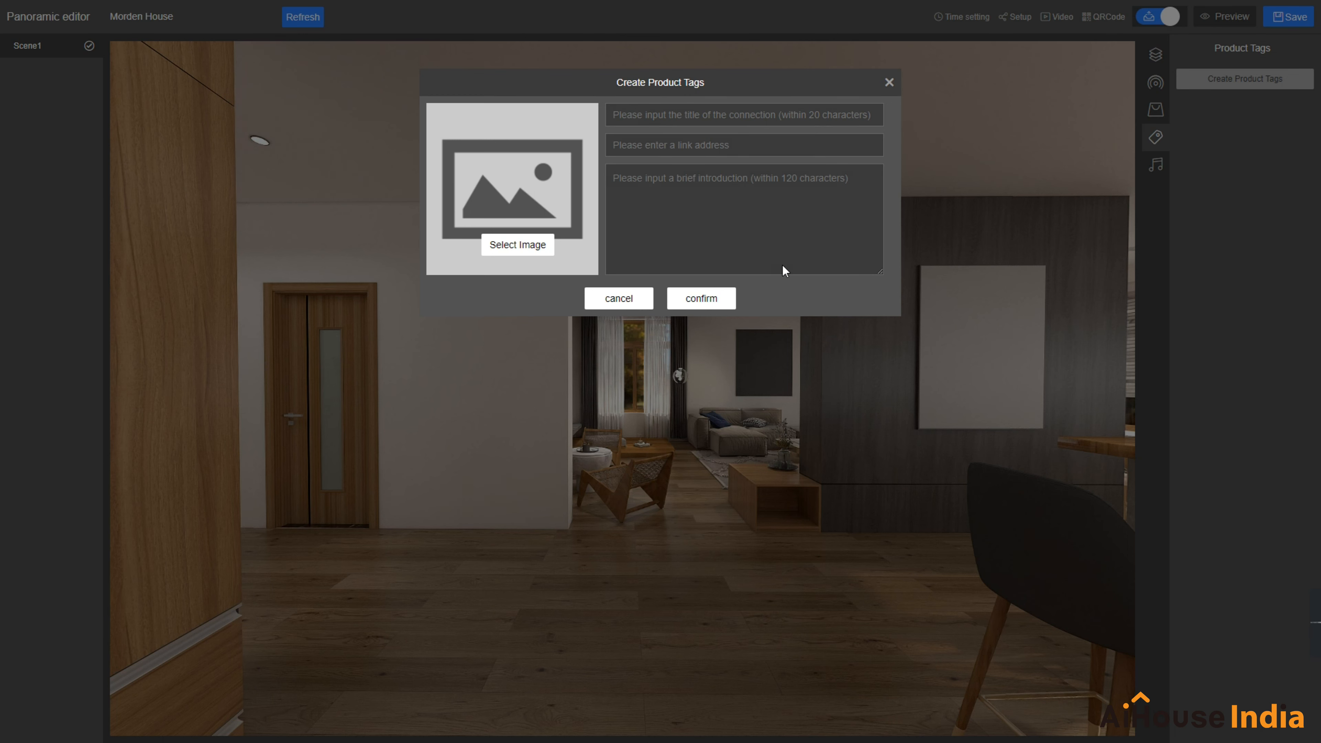
{"action": "left_click", "coordinate": [889, 82]}
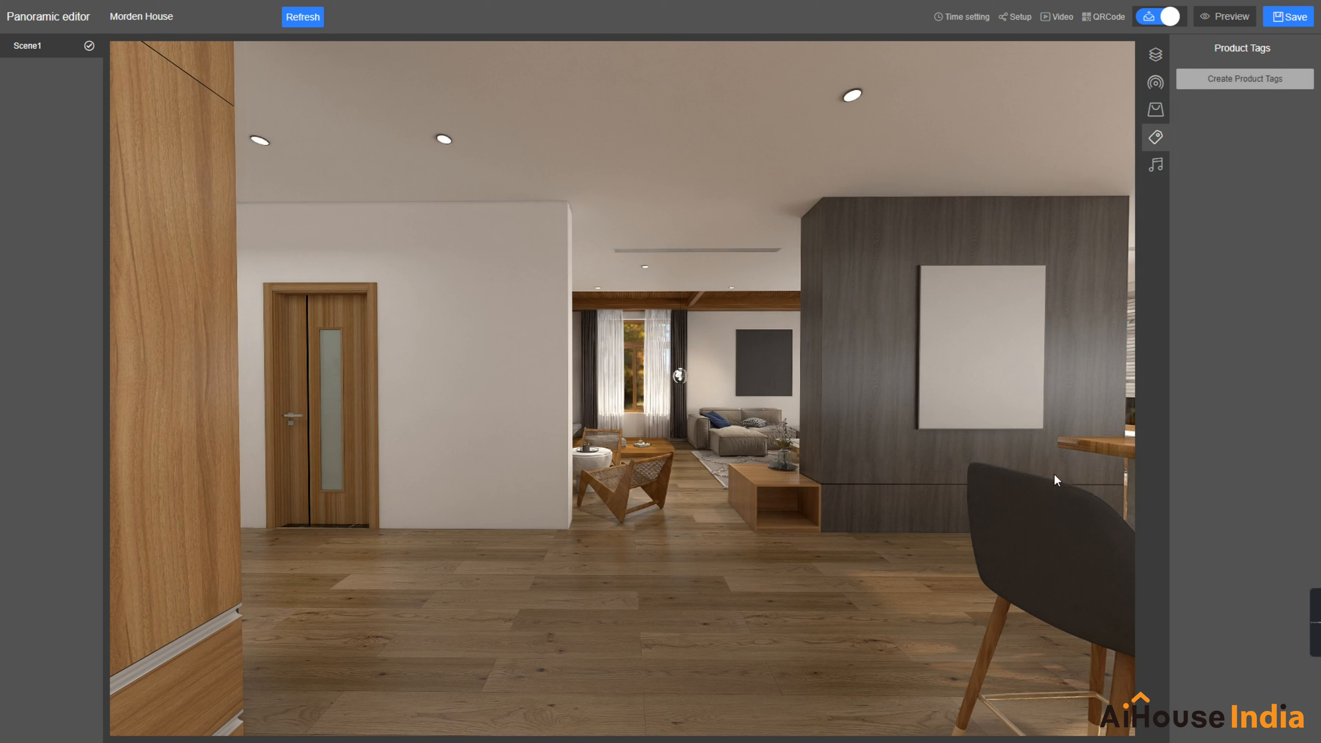
Step: Examine the available background music and the options for applying music to other scenes, and close both
{"action": "left_click", "coordinate": [1154, 156]}
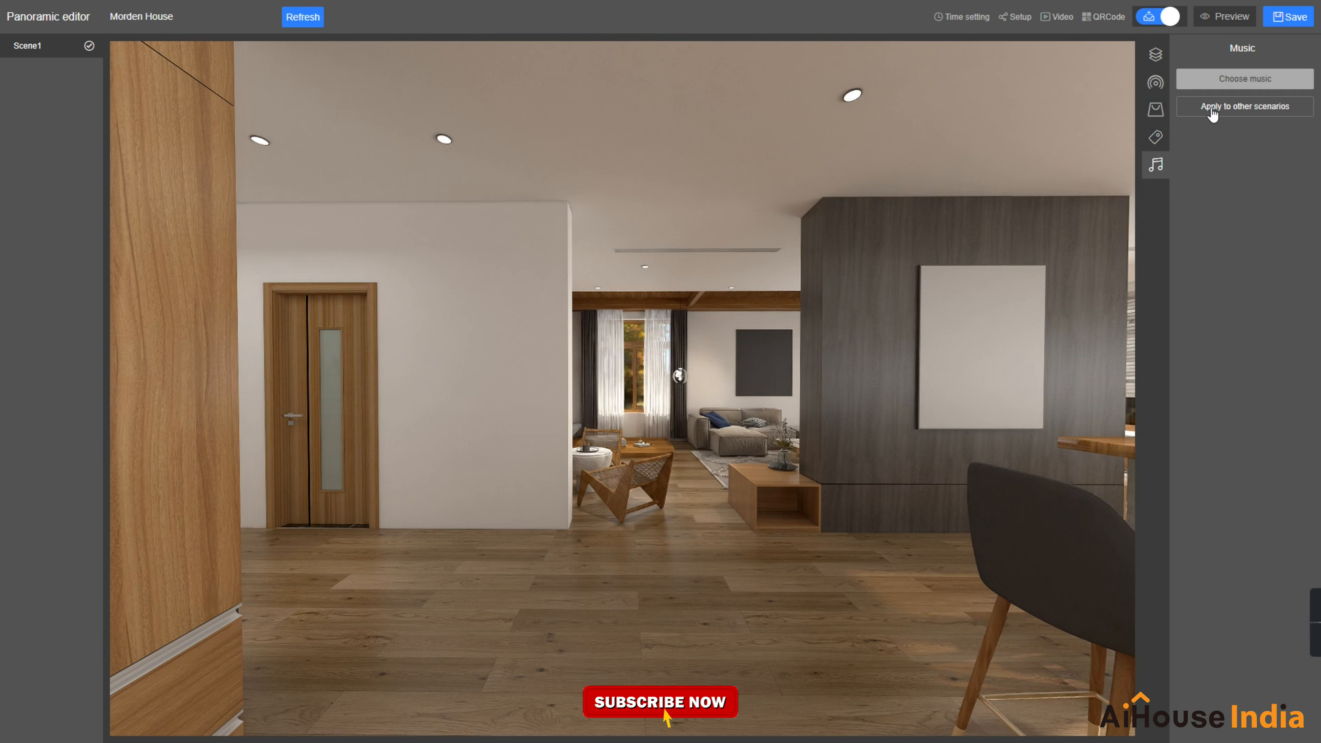
{"action": "left_click", "coordinate": [1236, 74]}
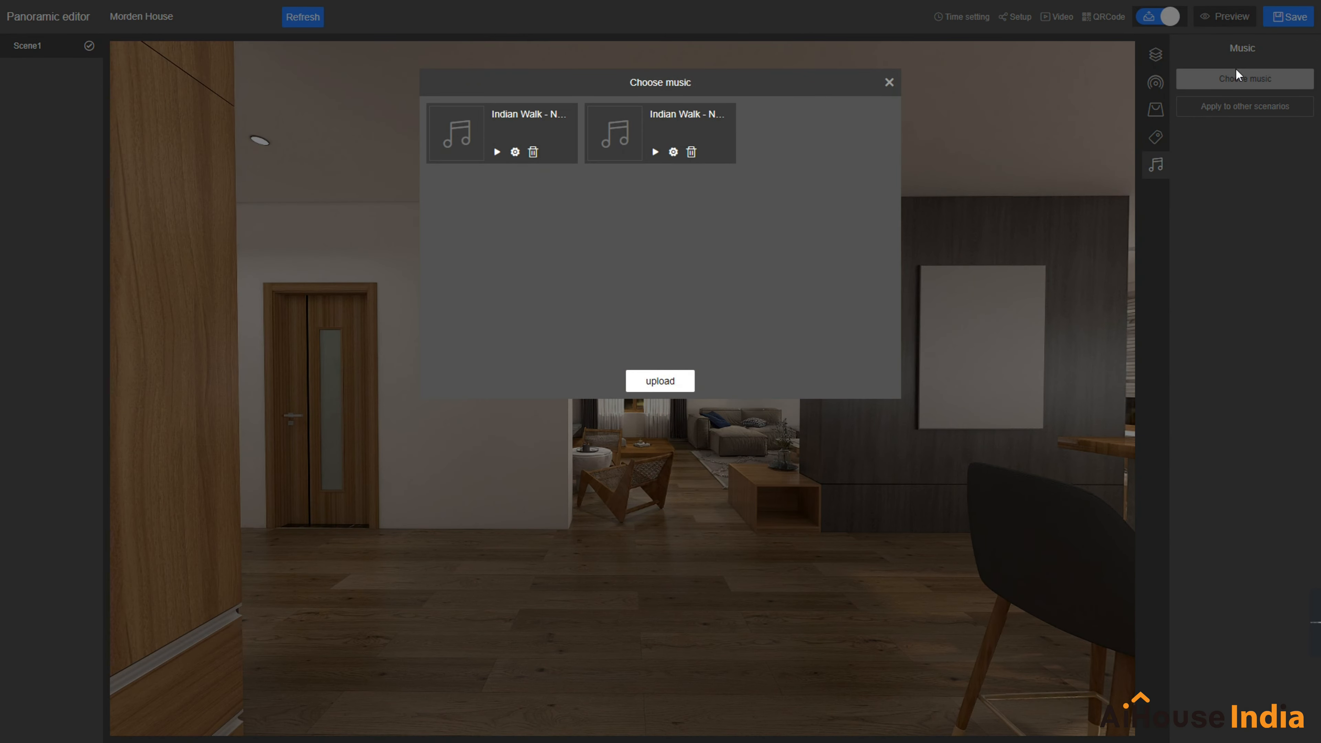
{"action": "left_click", "coordinate": [888, 82]}
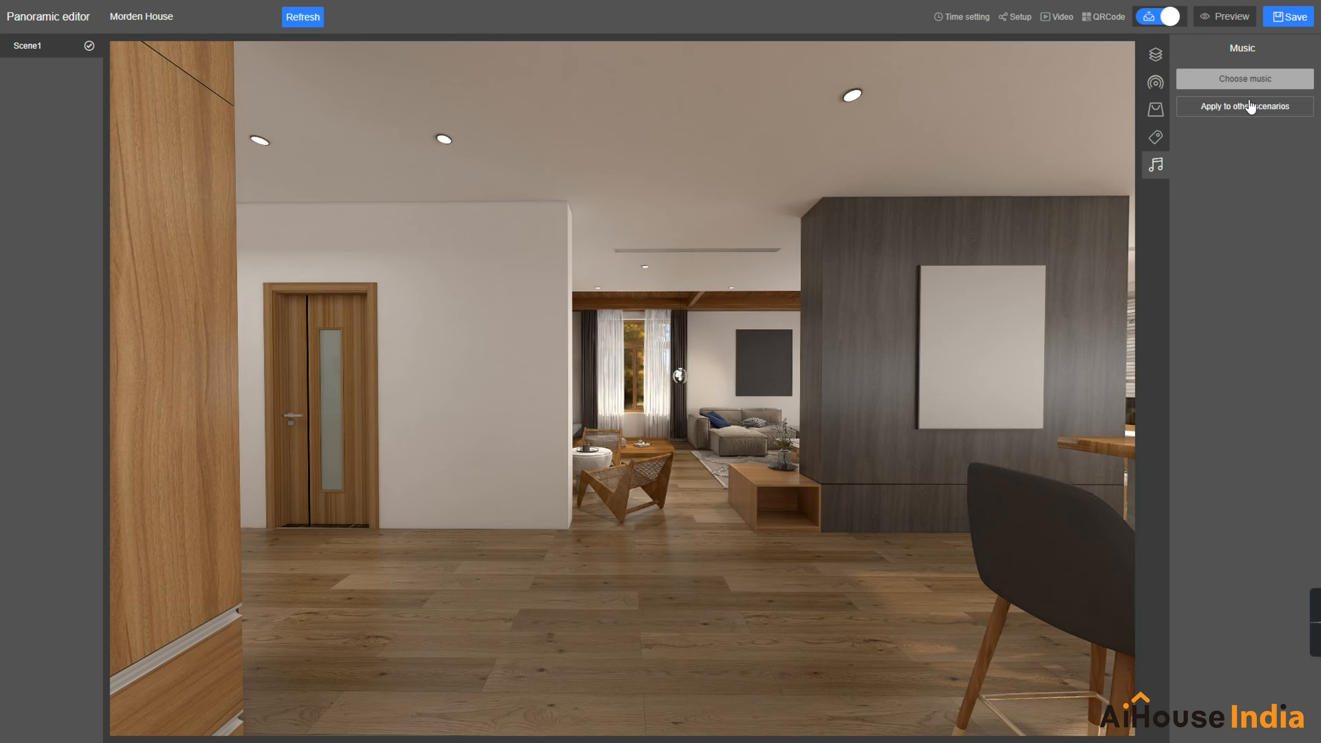
{"action": "left_click", "coordinate": [1250, 107]}
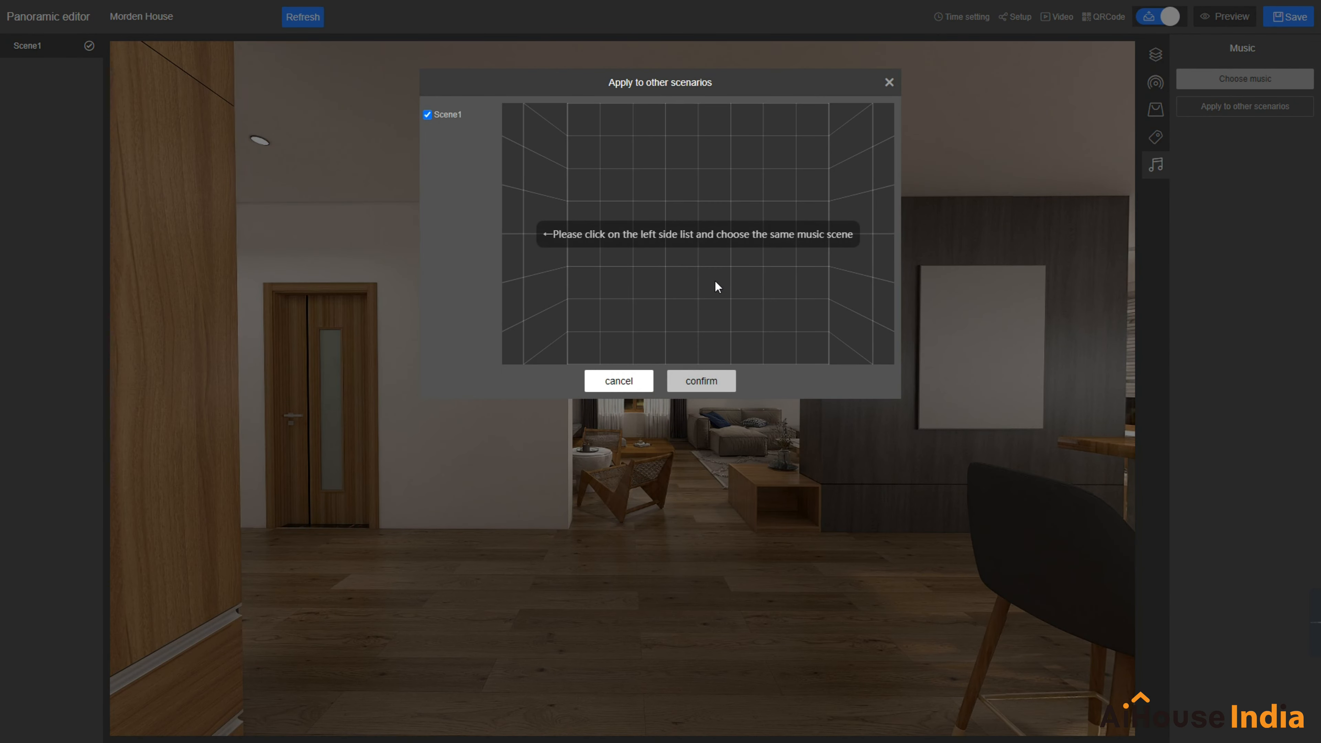
{"action": "left_click", "coordinate": [889, 83]}
Step: Browse the New Musice folder on drive E: for an MP3 to upload, and close the music selection
{"action": "left_click", "coordinate": [1235, 81]}
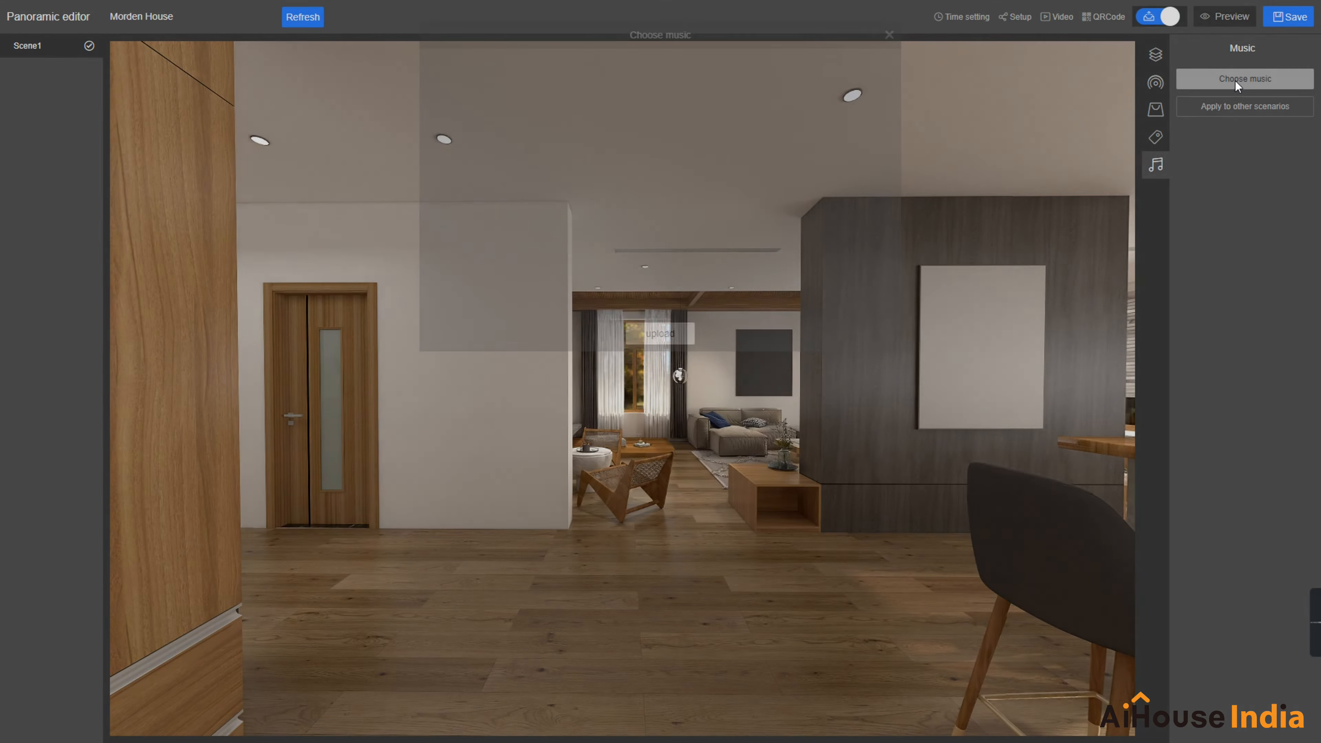
{"action": "left_click", "coordinate": [660, 379]}
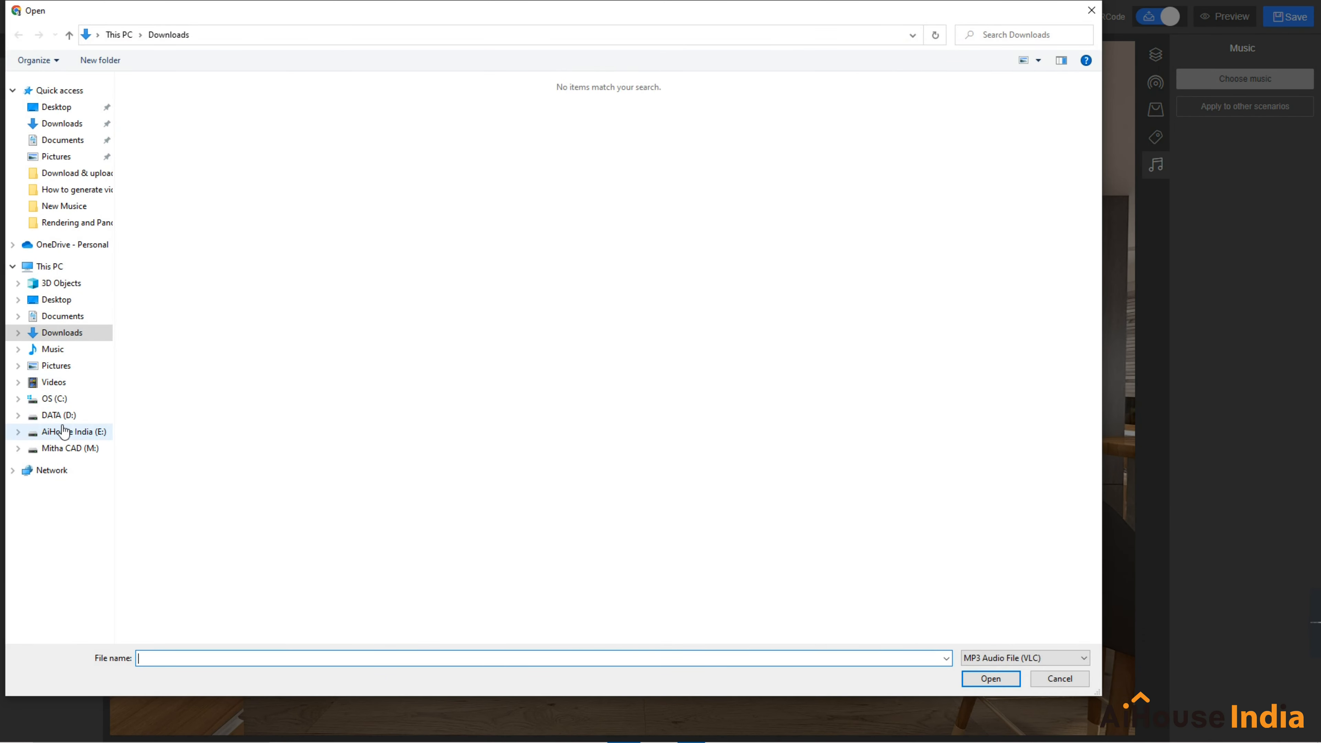
{"action": "left_click", "coordinate": [65, 432]}
{"action": "left_click", "coordinate": [157, 293]}
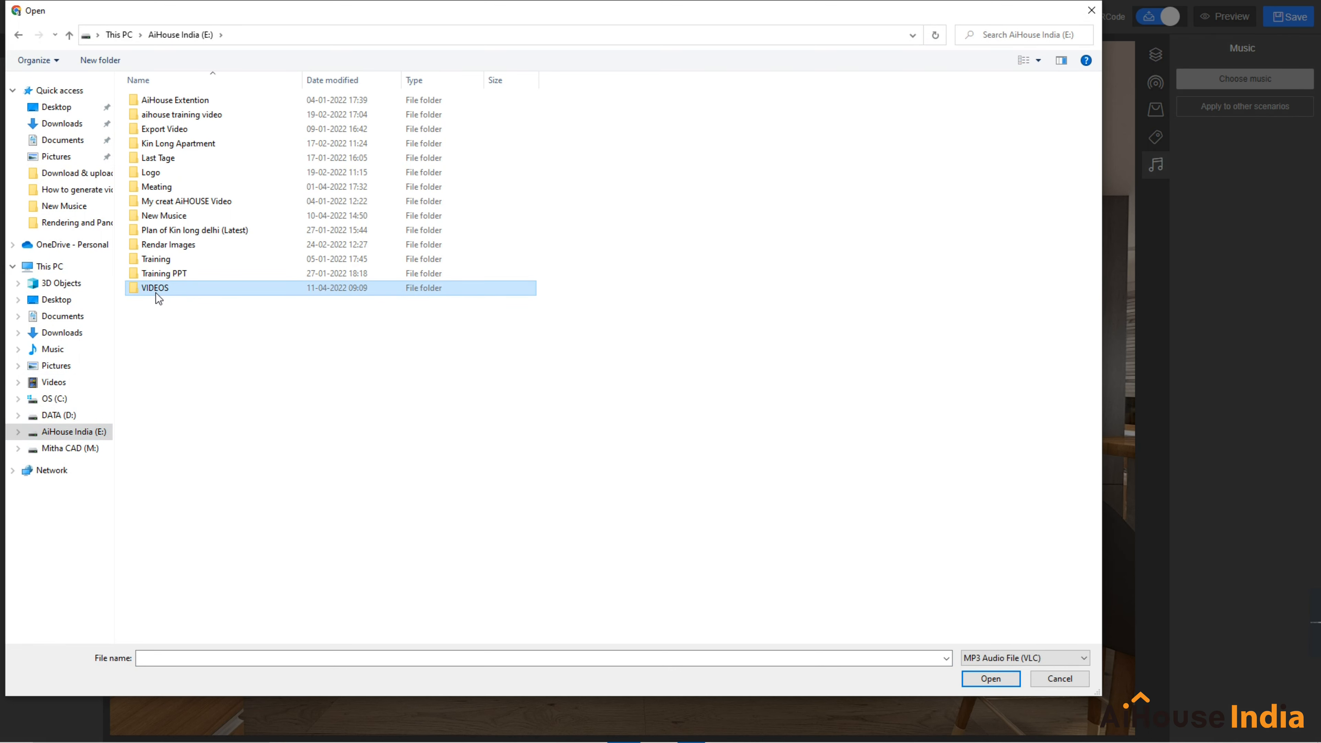
{"action": "double_click", "coordinate": [166, 219]}
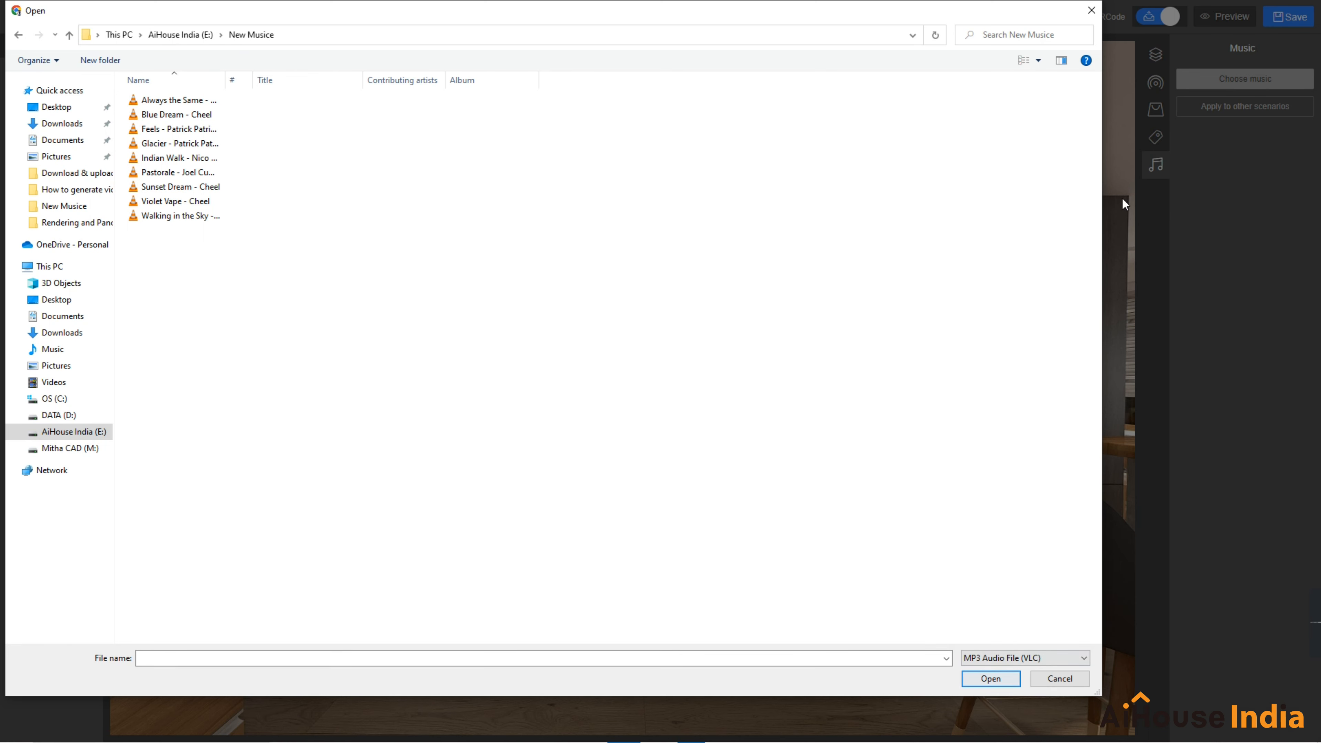
{"action": "left_click", "coordinate": [1092, 11]}
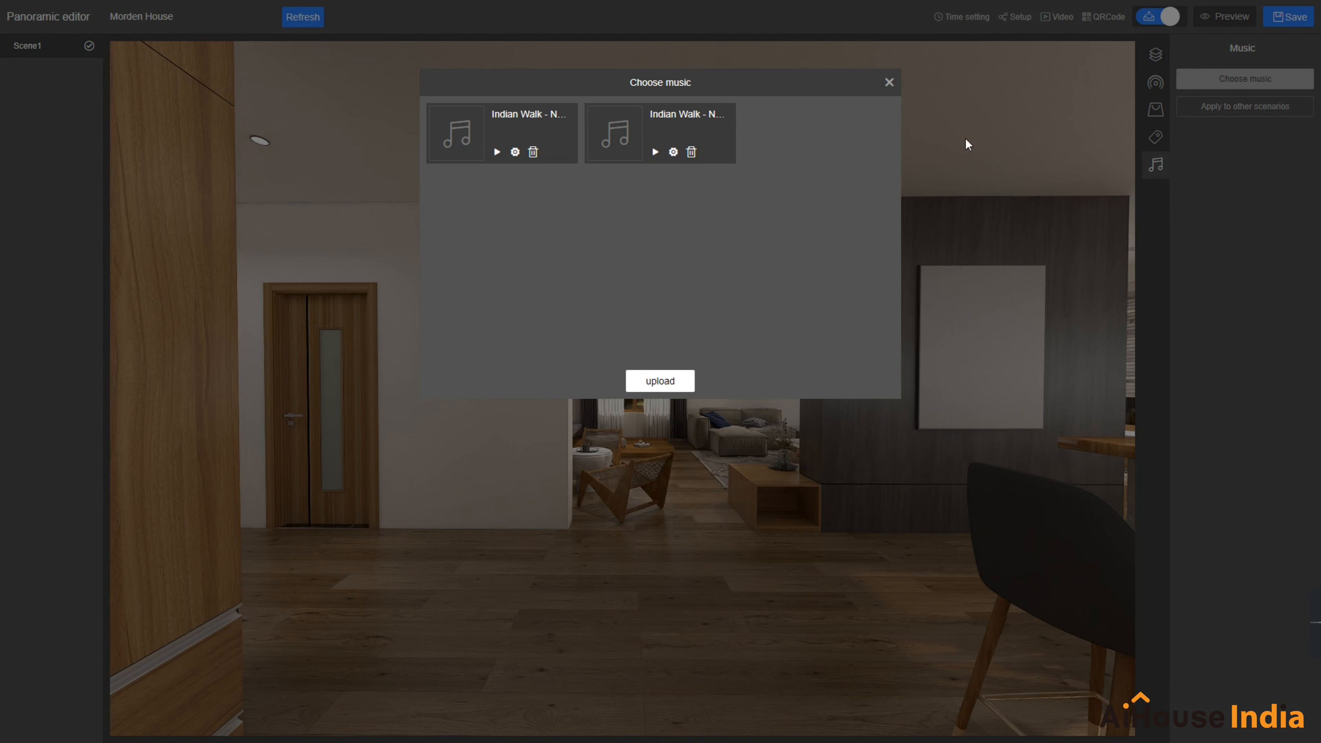
{"action": "left_click", "coordinate": [889, 82]}
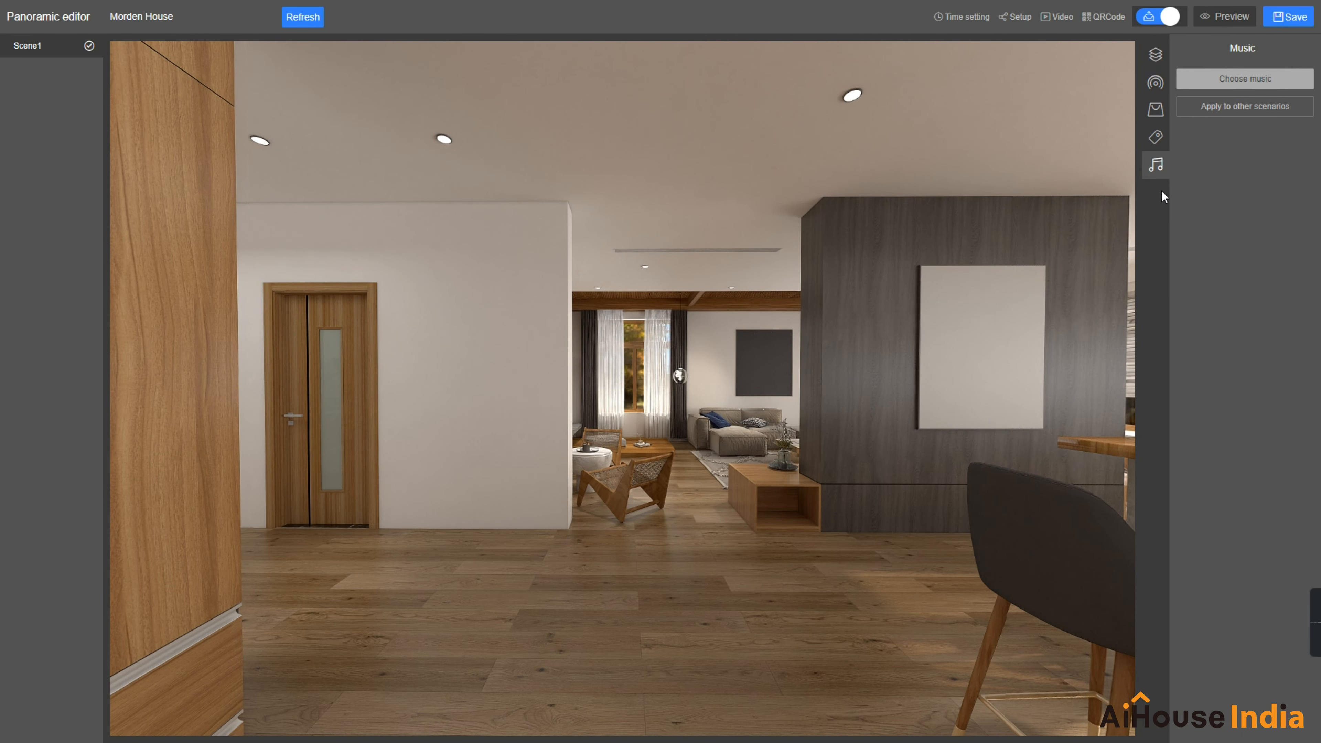
Step: Open the panorama's video recording settings and try the Portrait mode and Hide Logo options, leaving both off
{"action": "left_click", "coordinate": [1059, 17]}
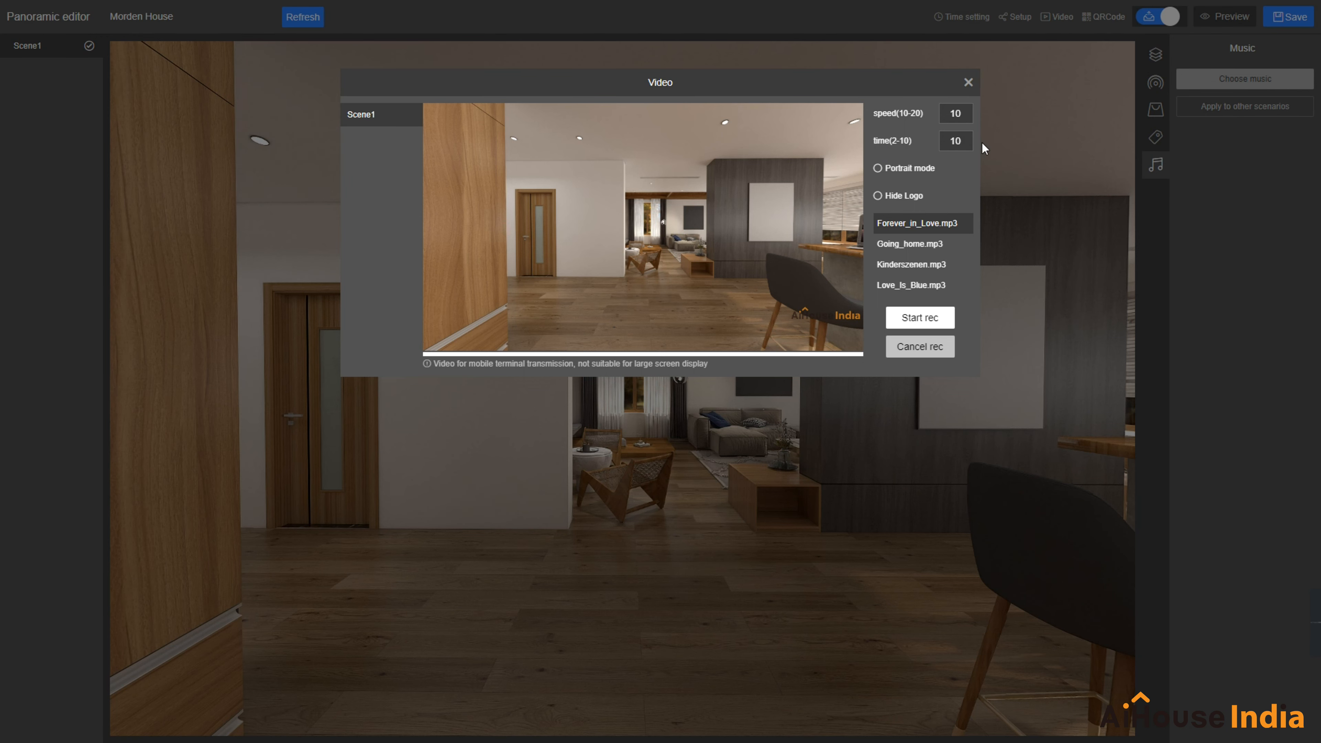
{"action": "left_click", "coordinate": [878, 169]}
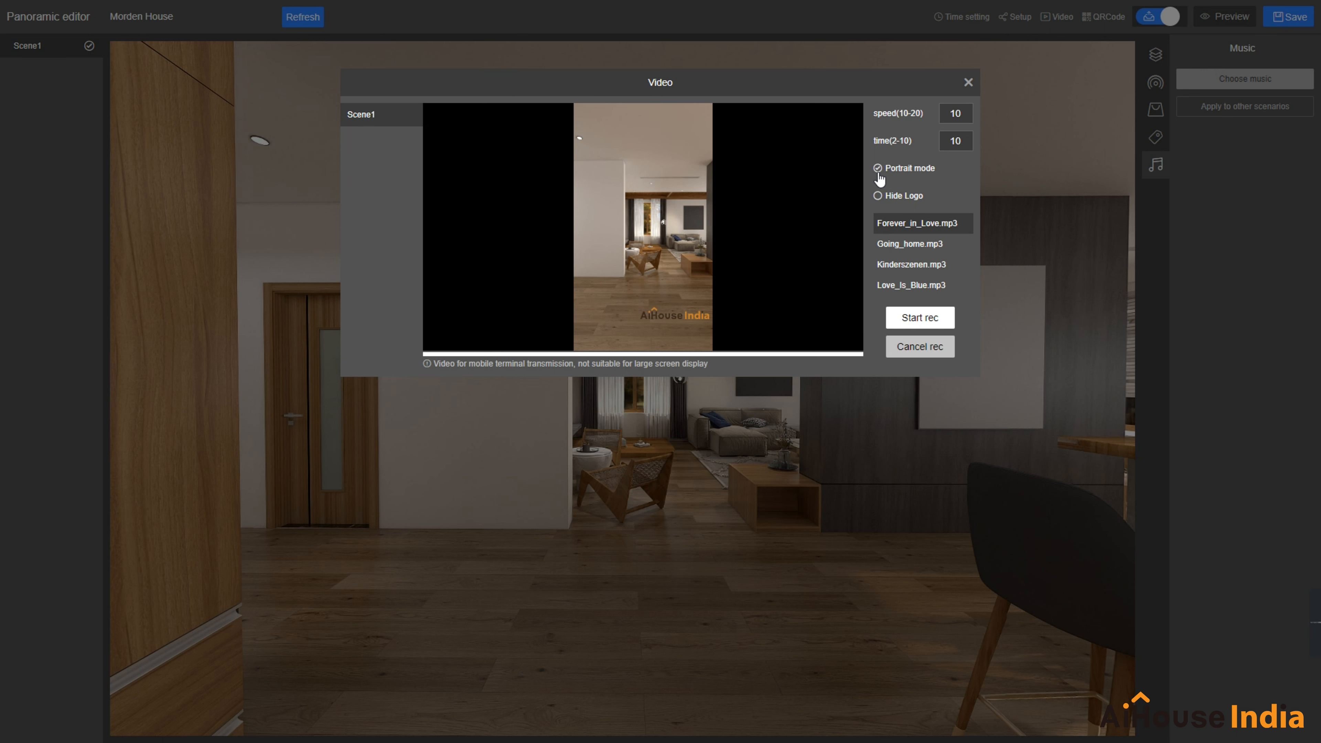
{"action": "left_click", "coordinate": [877, 169]}
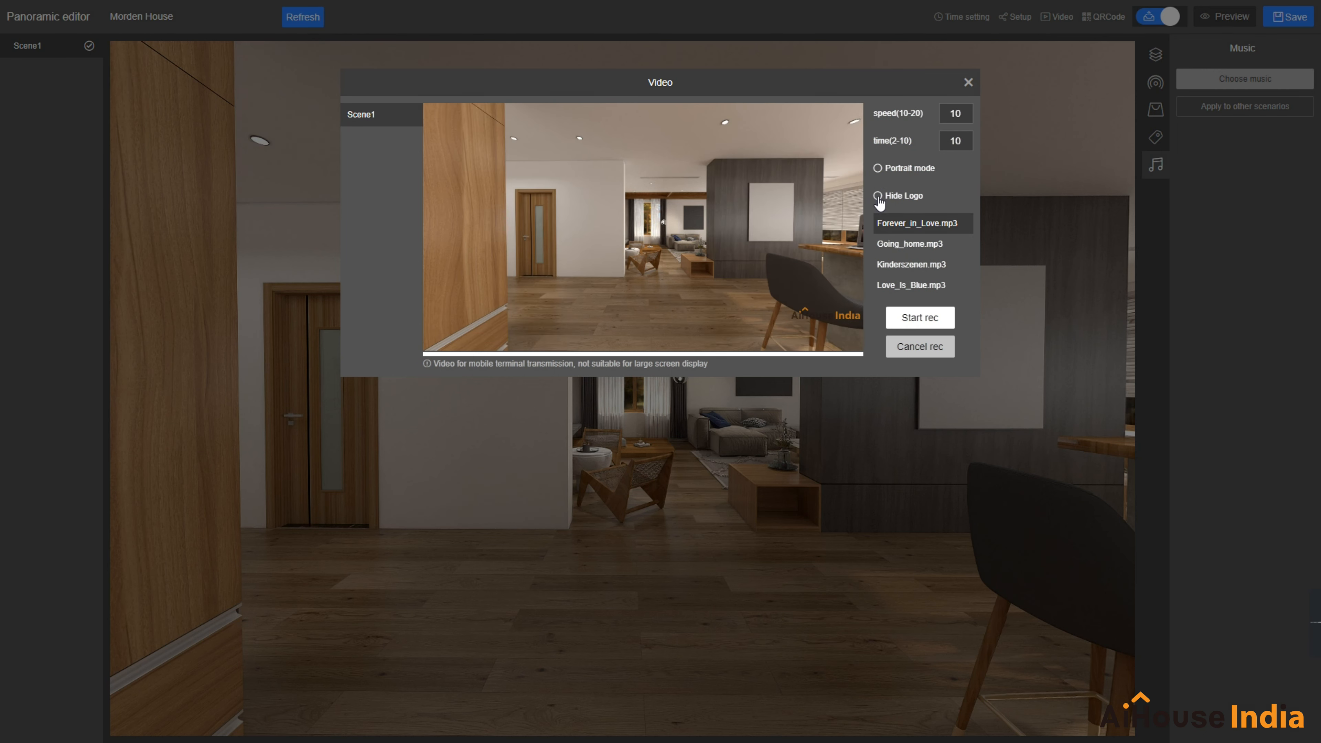
{"action": "left_click", "coordinate": [878, 197]}
{"action": "left_click", "coordinate": [878, 197]}
{"action": "left_click", "coordinate": [878, 197]}
{"action": "left_click", "coordinate": [878, 197]}
Step: Record the Scene1 panorama video with The_silent_of_sky.mp3 as its music and close the video dialog
{"action": "scroll", "coordinate": [919, 249], "scroll_direction": "down", "scroll_amount": 1}
{"action": "scroll", "coordinate": [919, 249], "scroll_direction": "down", "scroll_amount": 3}
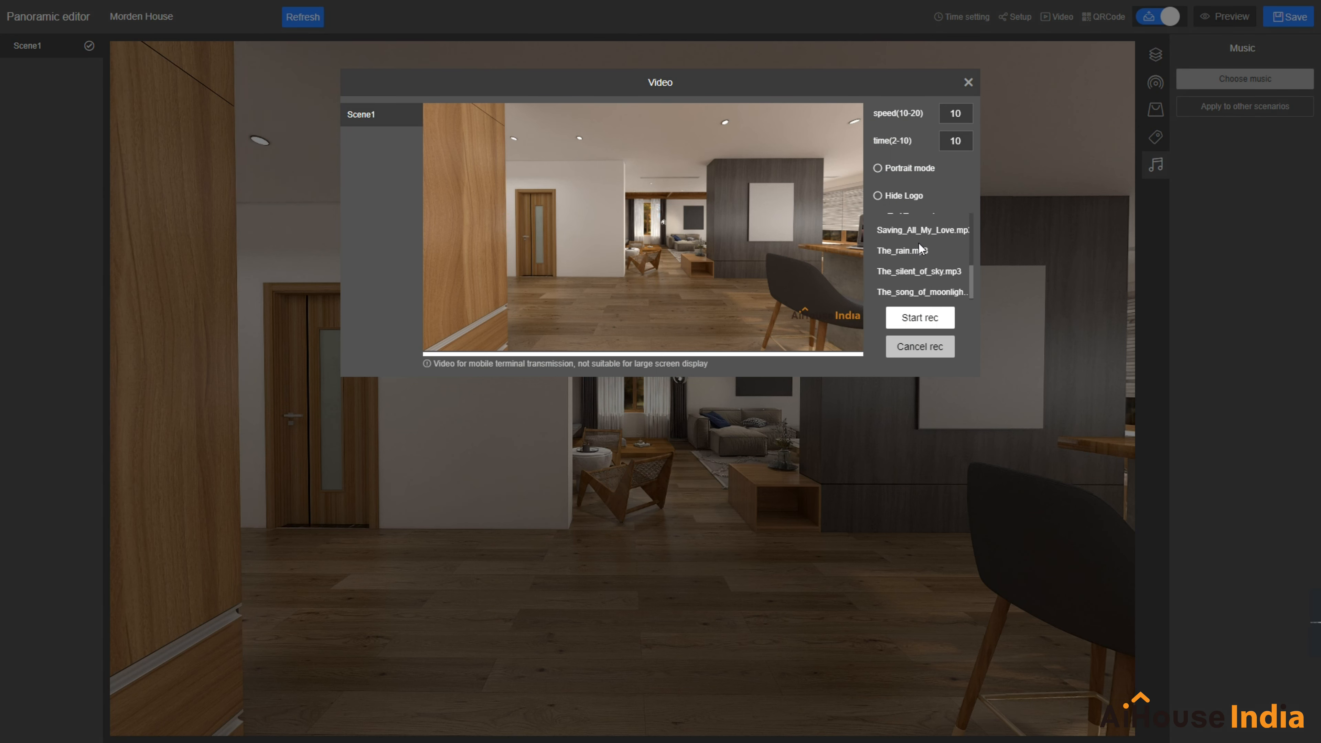
{"action": "left_click", "coordinate": [920, 272]}
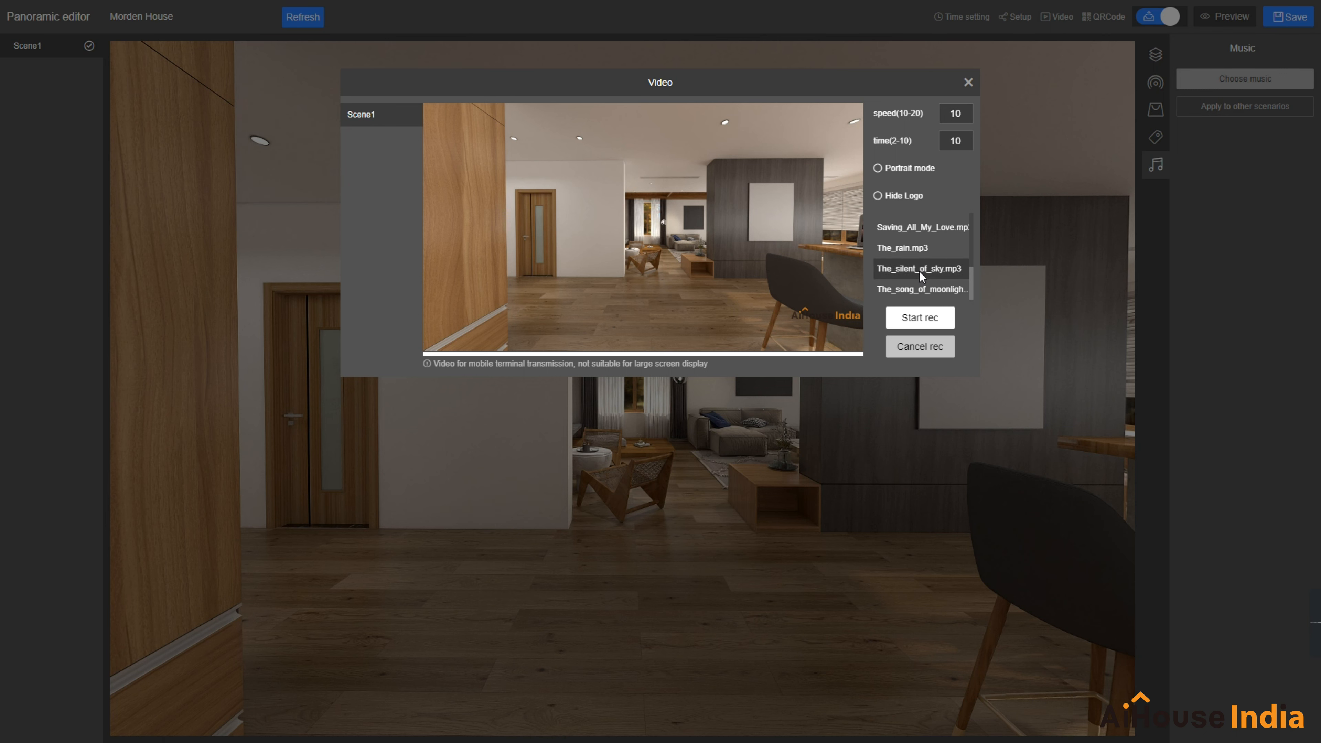
{"action": "left_click", "coordinate": [925, 321]}
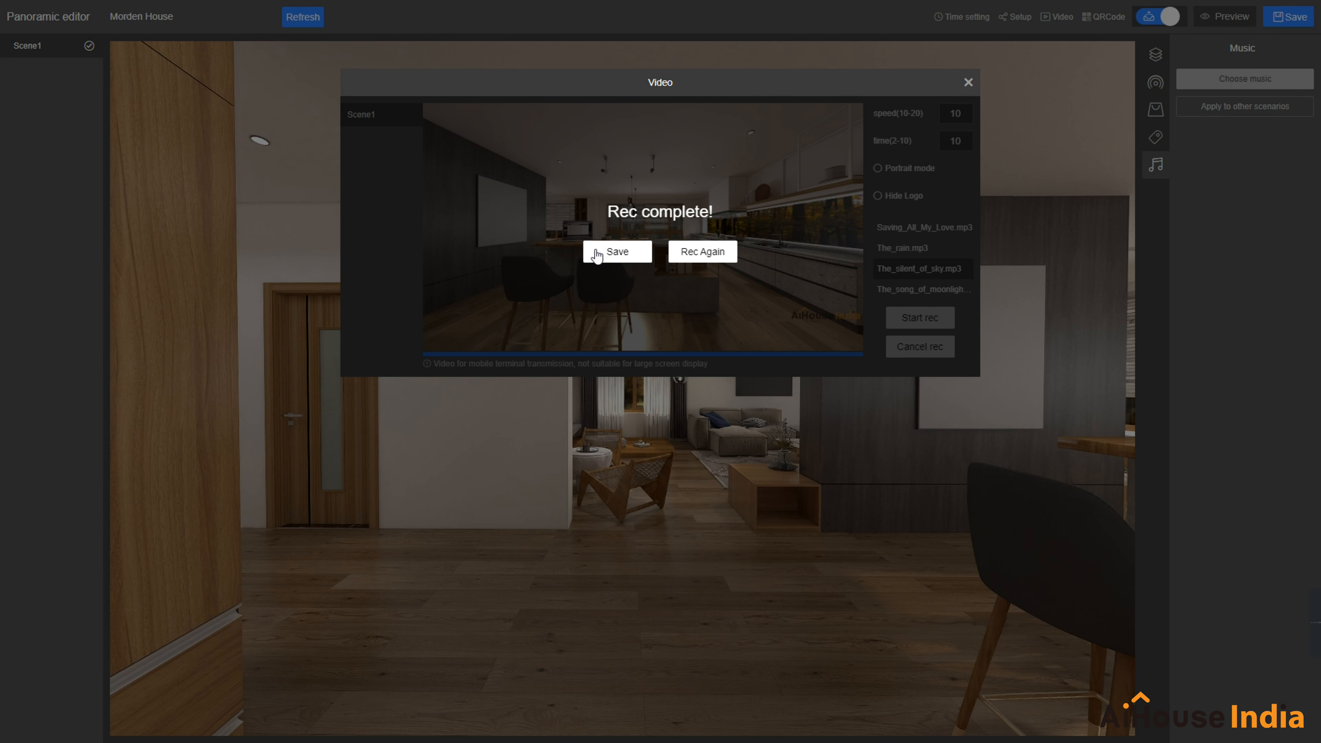
{"action": "left_click", "coordinate": [966, 82]}
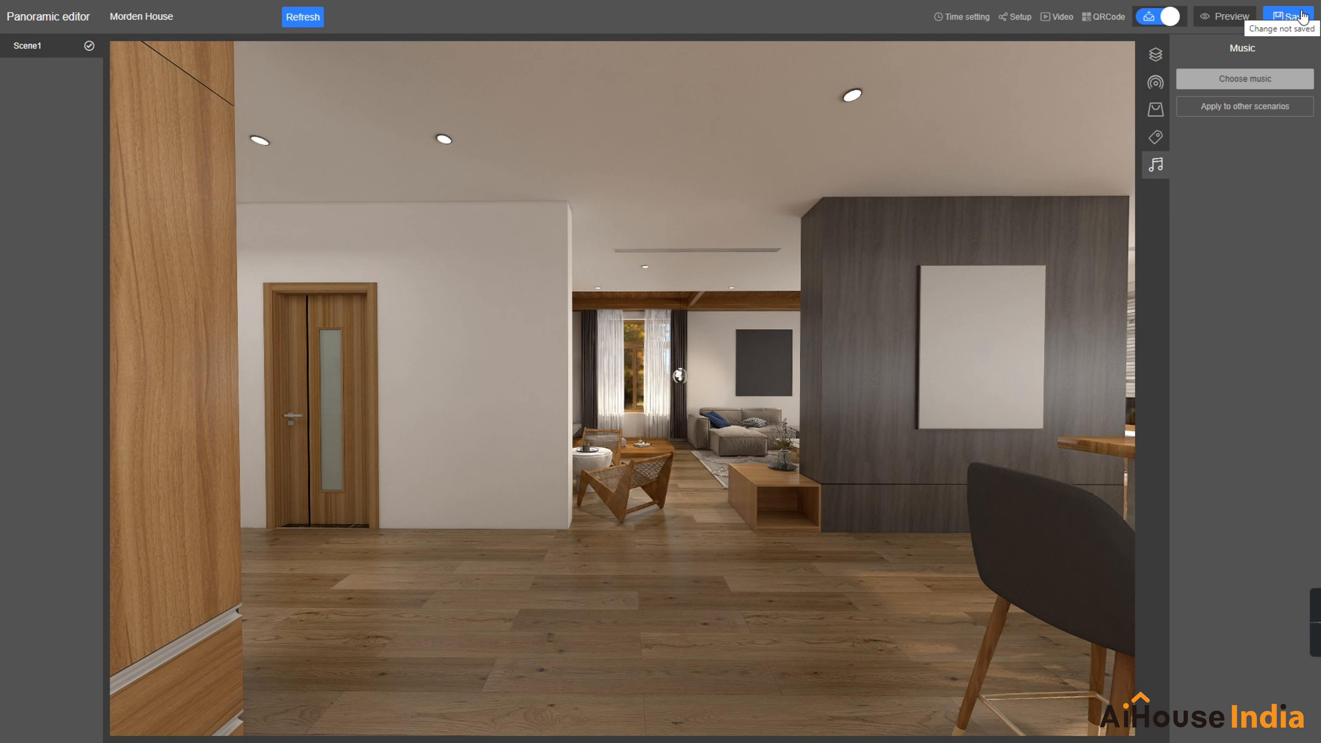
Step: Leave full-screen mode and close the panorama editor to return to the panorama gallery
{"action": "key", "text": "F11"}
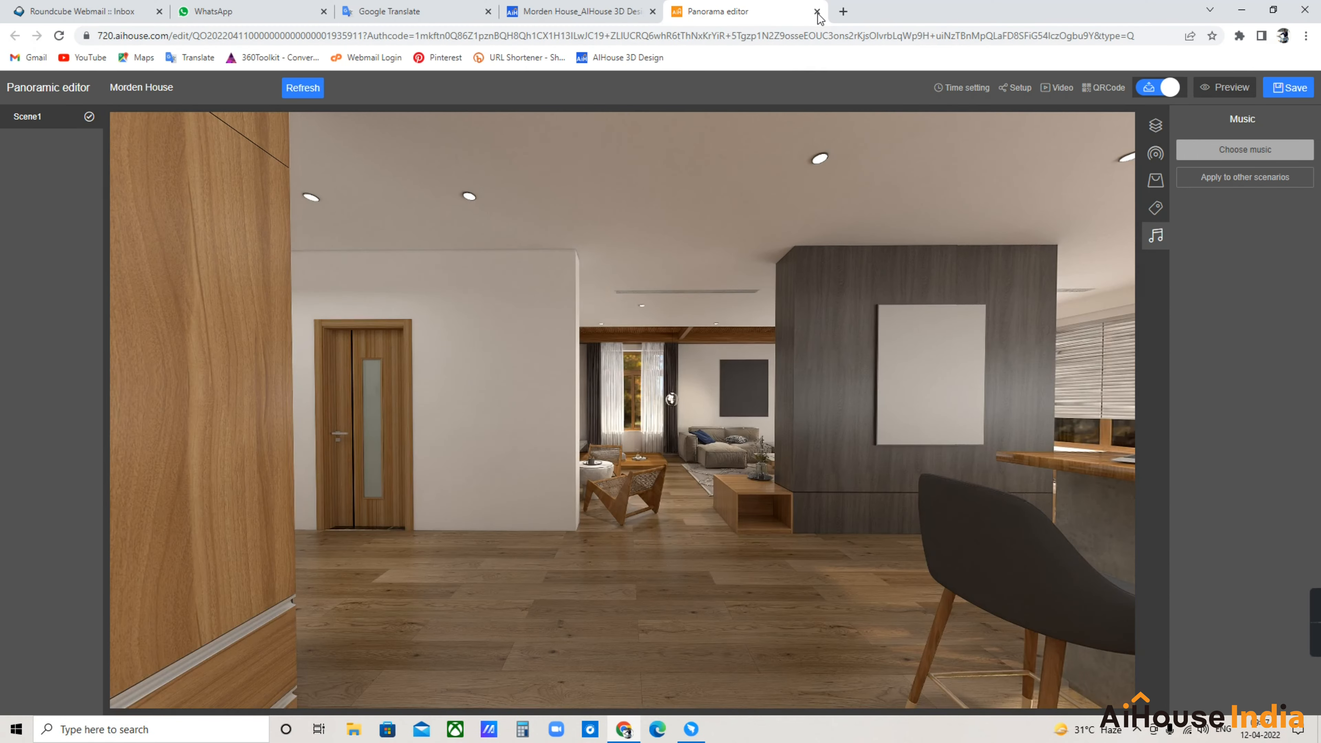
{"action": "left_click", "coordinate": [817, 11]}
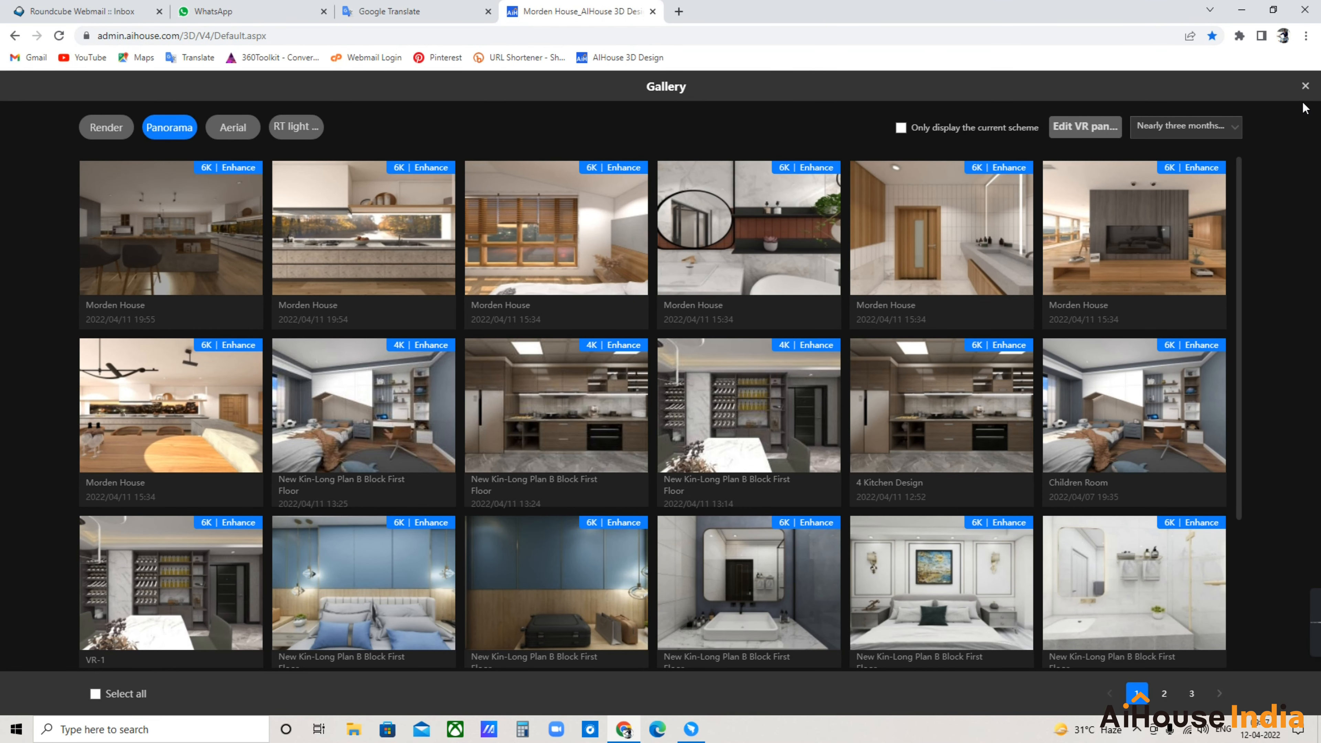